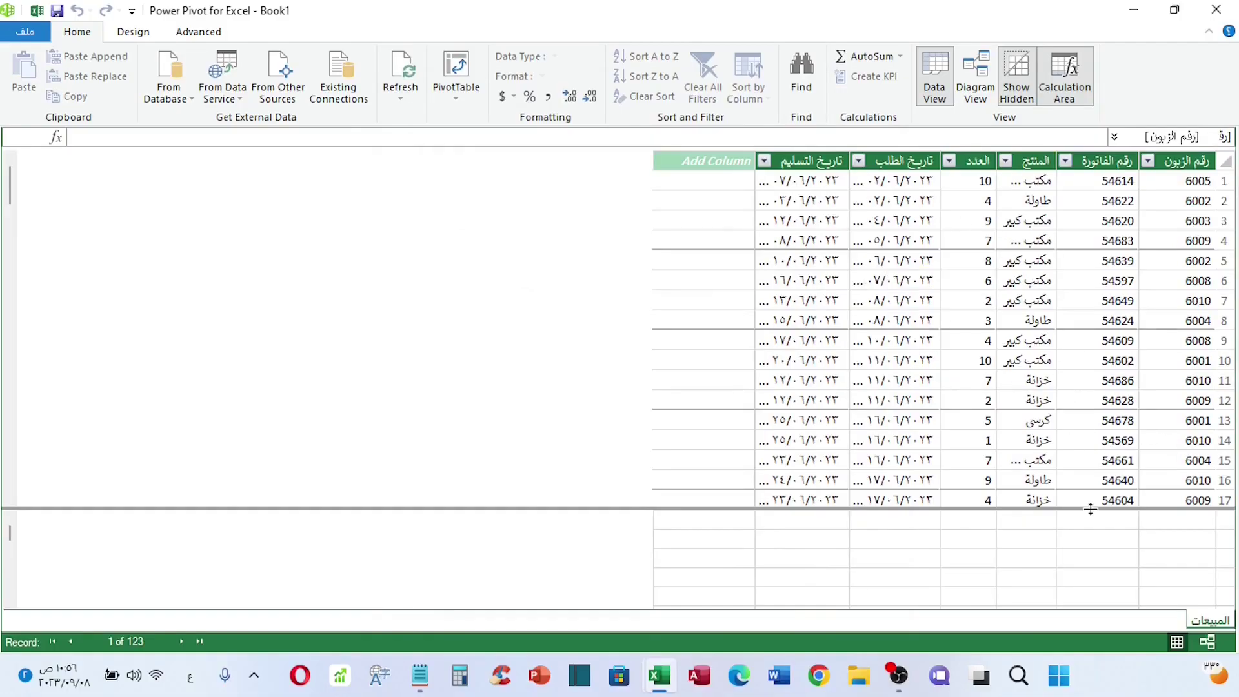
{"action": "left_click", "coordinate": [1025, 281]}
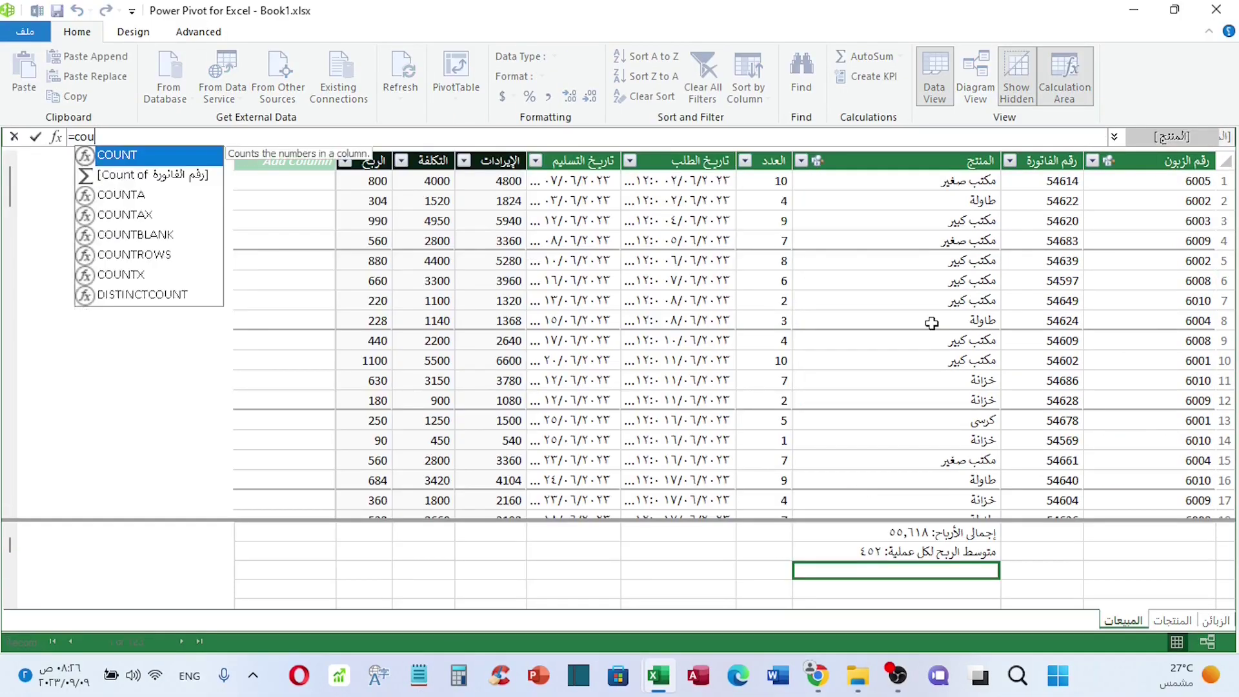
{"action": "double_click", "coordinate": [103, 191]}
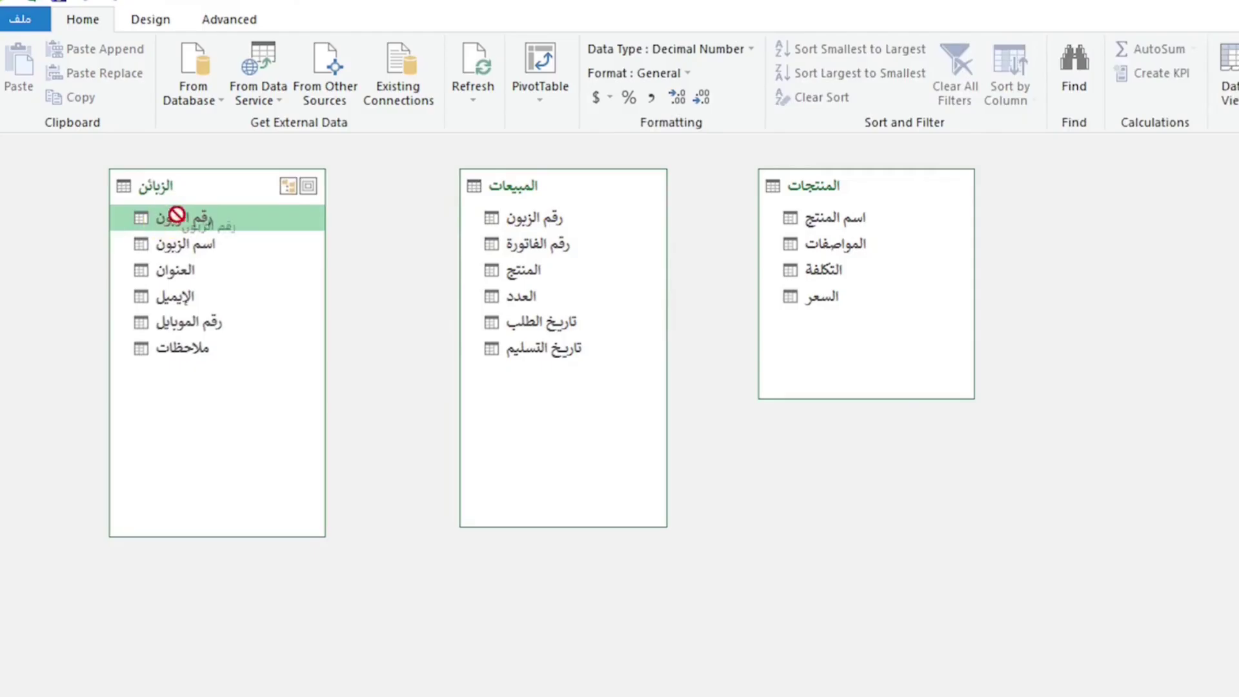
Create a relationship between the الزبائن and المبيعات tables on the رقم الزبون field in the data model diagram
{"action": "left_click_drag", "start_coordinate": [174, 211], "coordinate": [619, 204]}
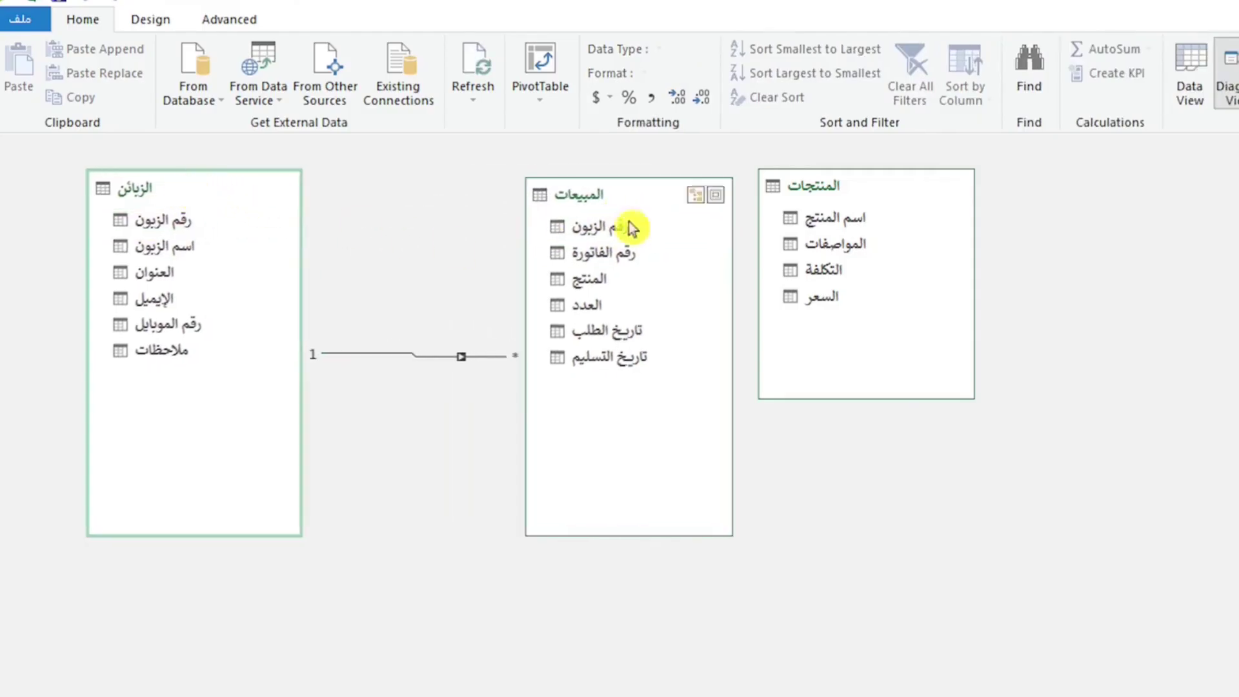
{"action": "left_click_drag", "start_coordinate": [188, 188], "coordinate": [190, 289]}
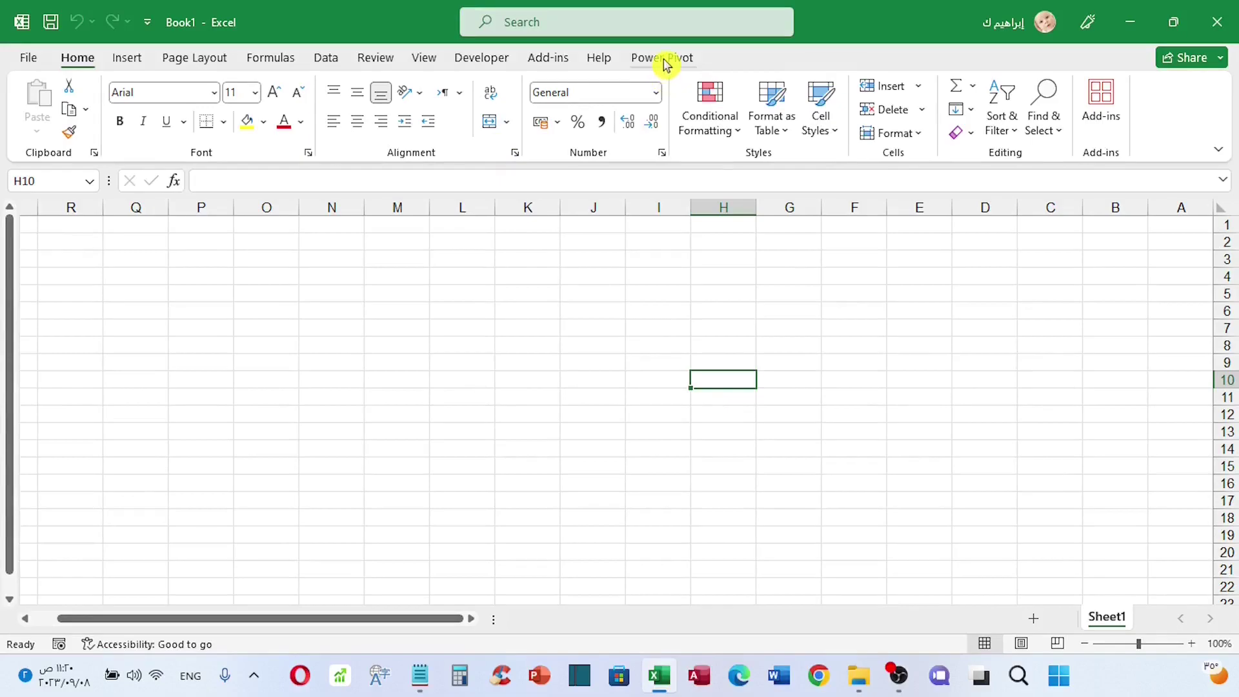
Look over the Power Pivot commands and open the add-ins settings in the Excel options
{"action": "left_click", "coordinate": [665, 61]}
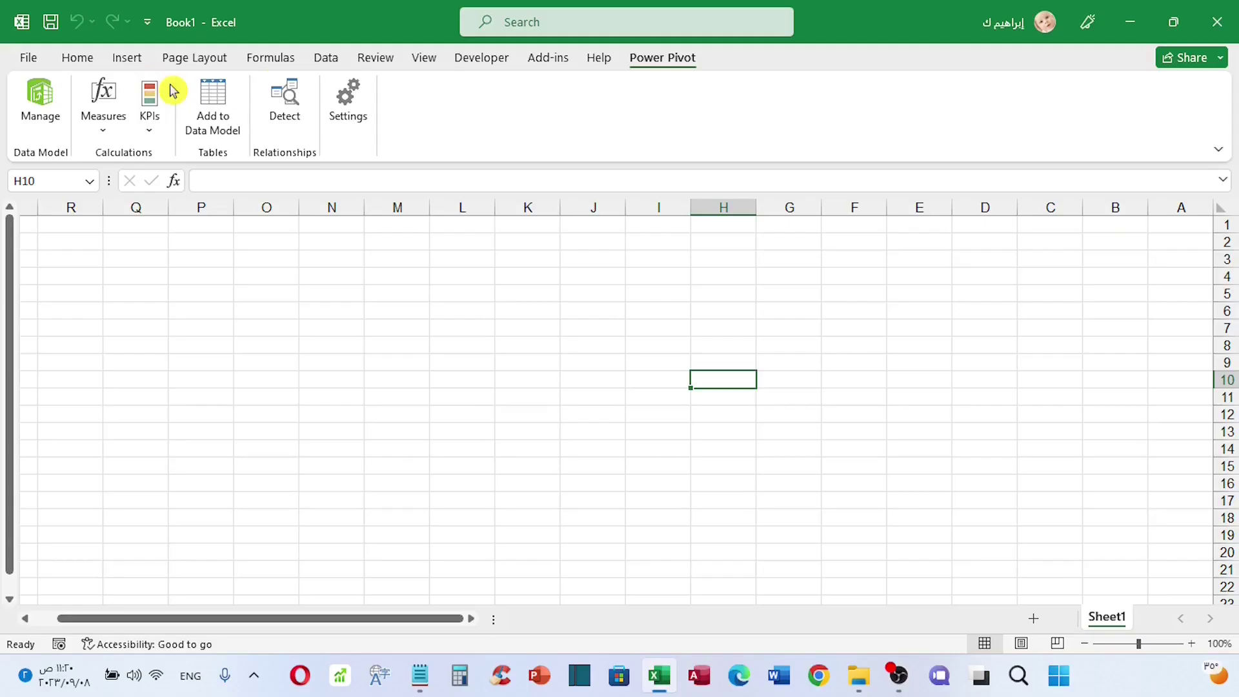
{"action": "left_click", "coordinate": [76, 57]}
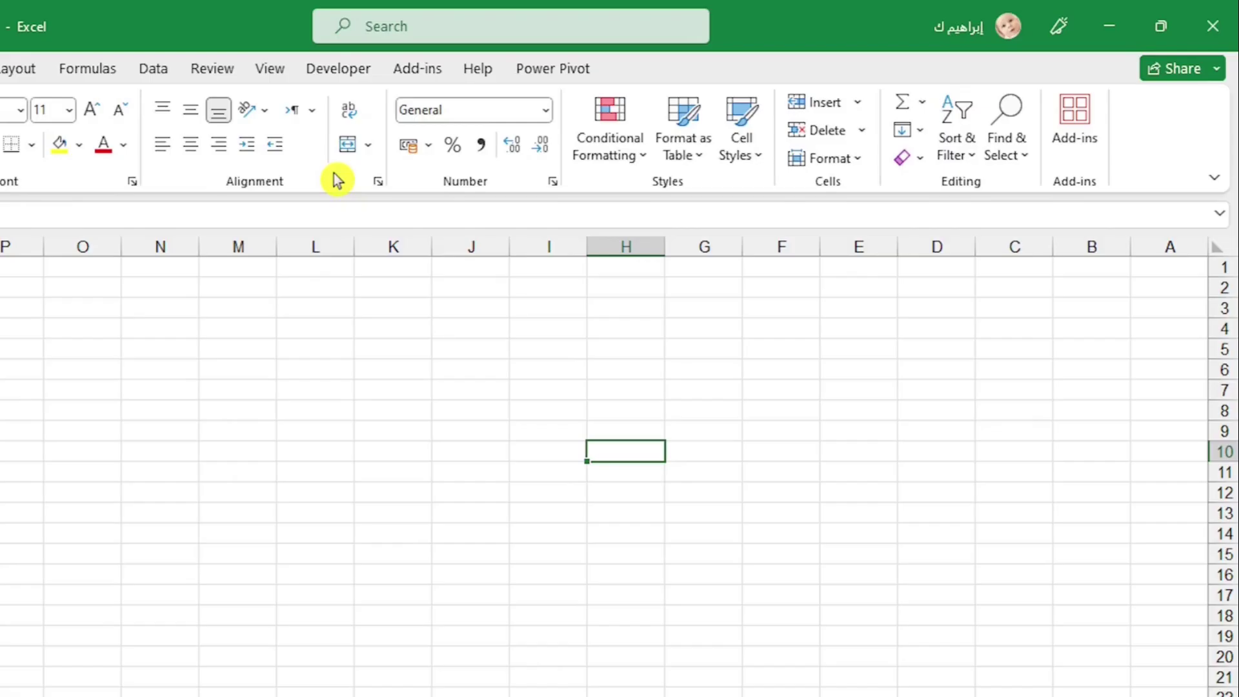
{"action": "right_click", "coordinate": [478, 148]}
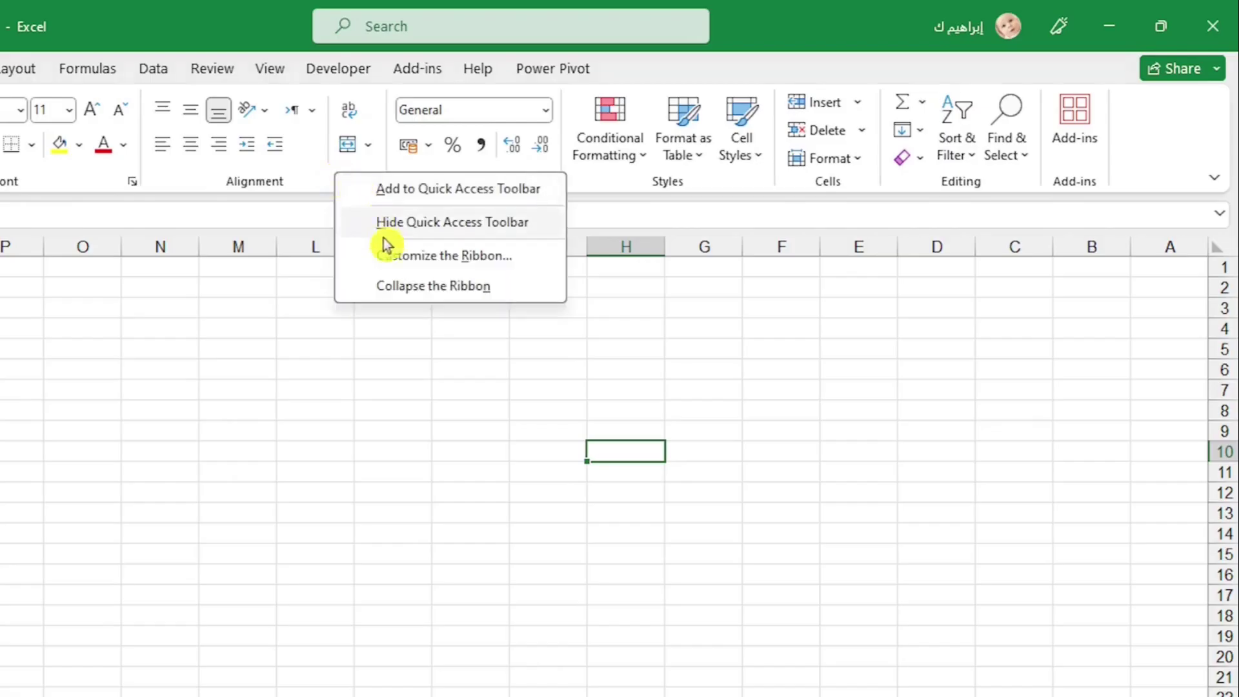
{"action": "left_click", "coordinate": [369, 258]}
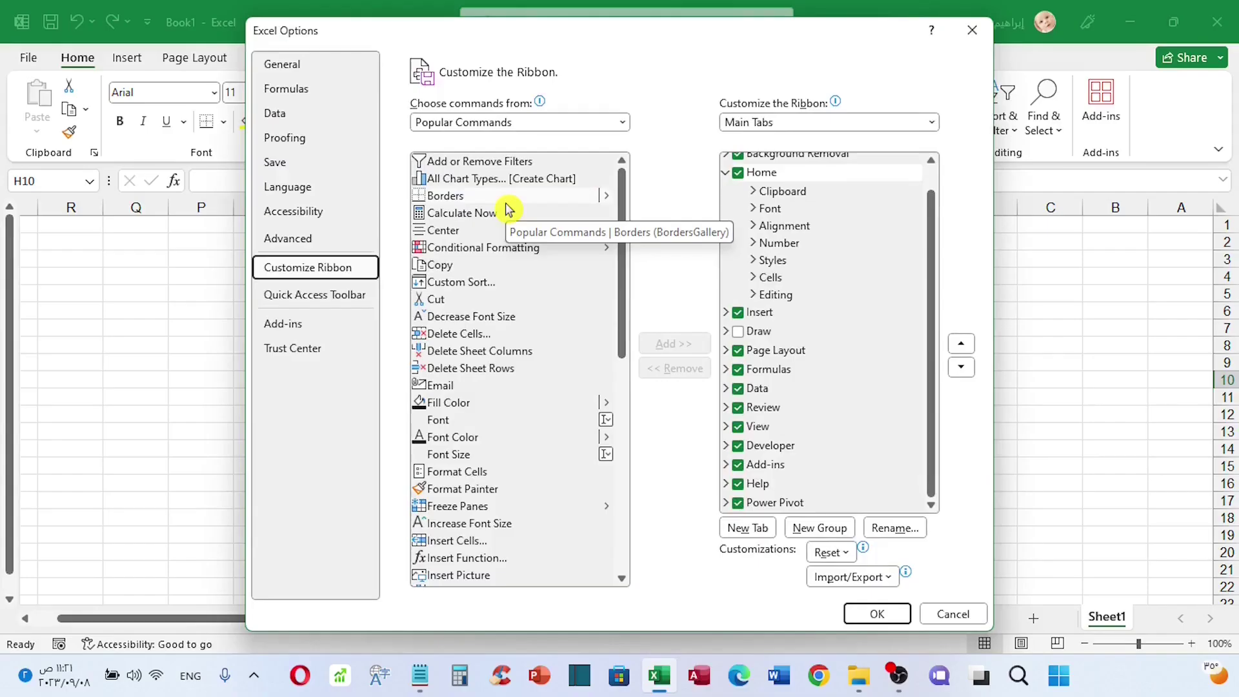
{"action": "left_click", "coordinate": [299, 323]}
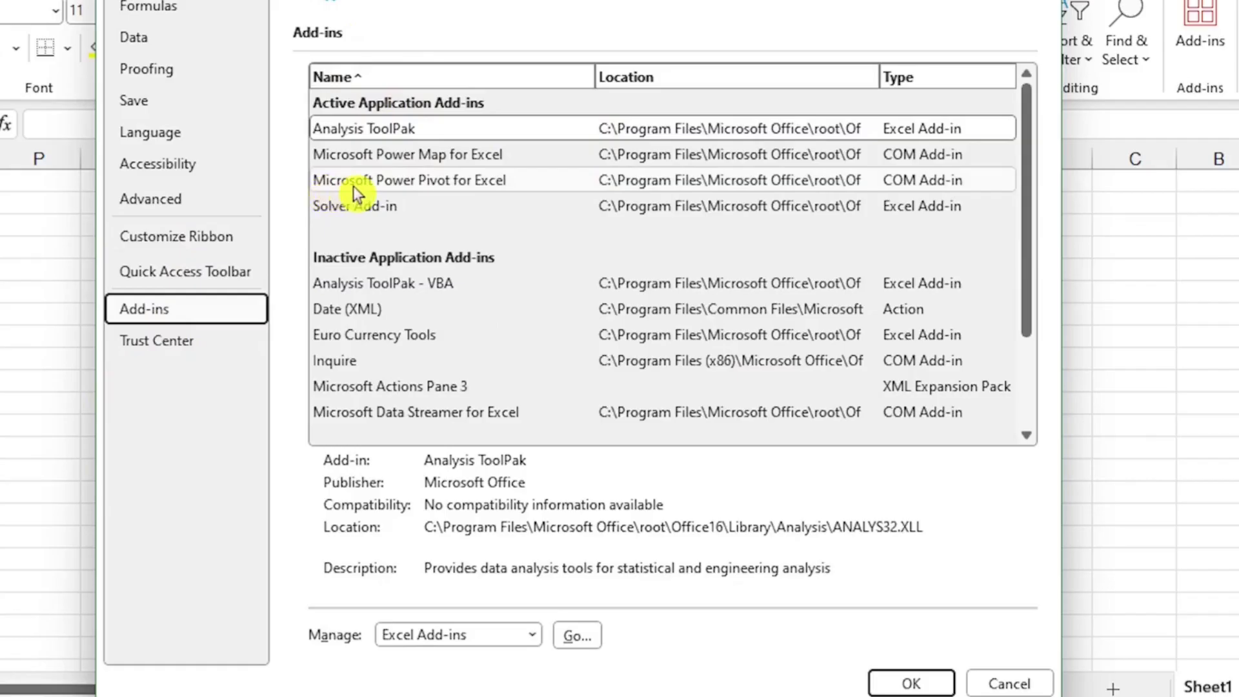
Select Microsoft Power Pivot for Excel among the add-ins and open the management dialog for COM Add-ins
{"action": "left_click", "coordinate": [354, 186]}
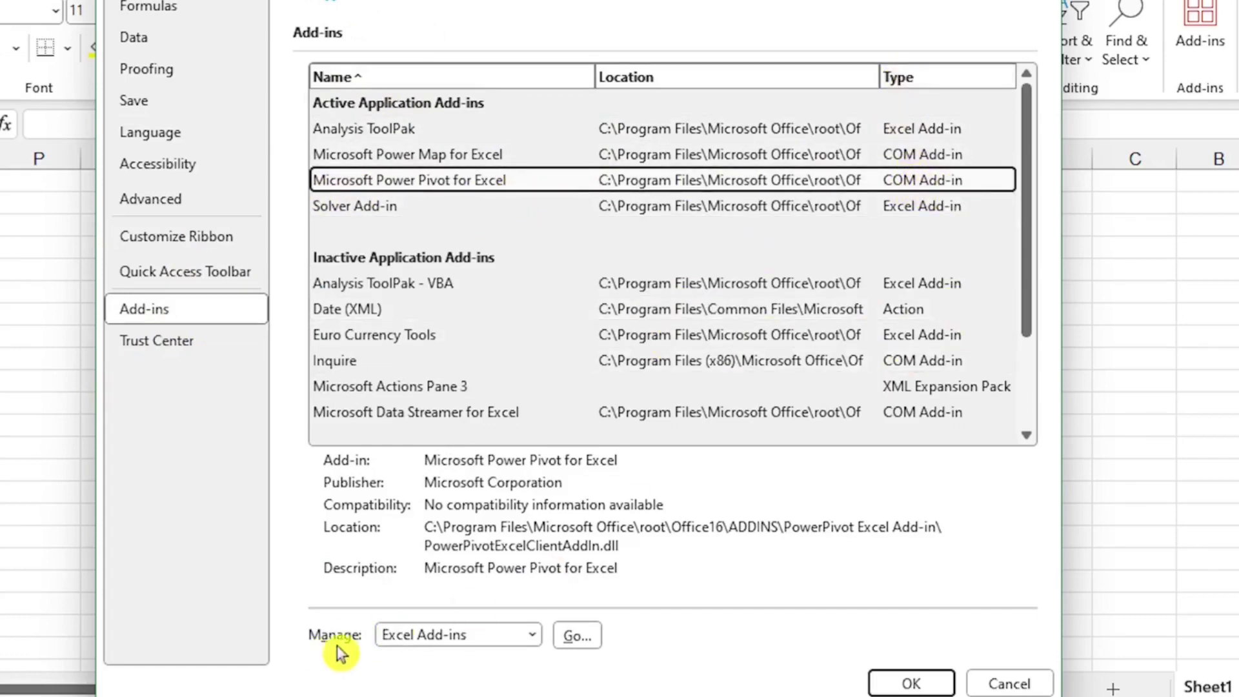
{"action": "left_click", "coordinate": [498, 636]}
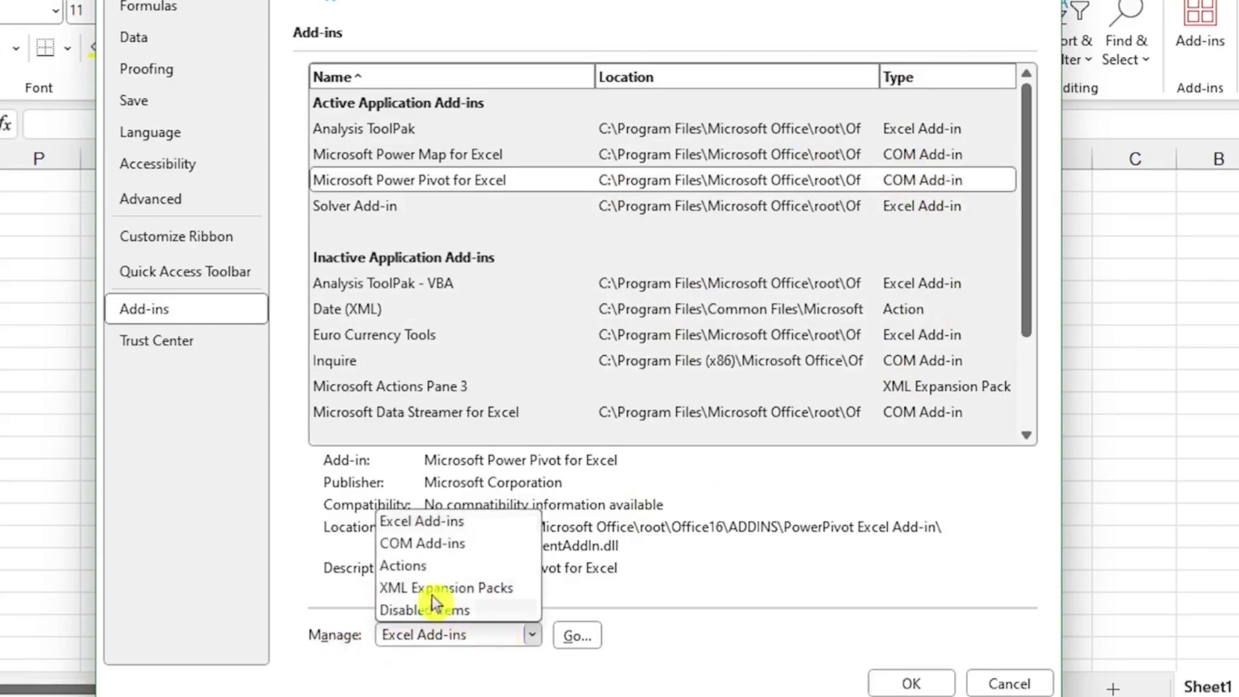
{"action": "left_click", "coordinate": [456, 546]}
{"action": "left_click", "coordinate": [931, 182]}
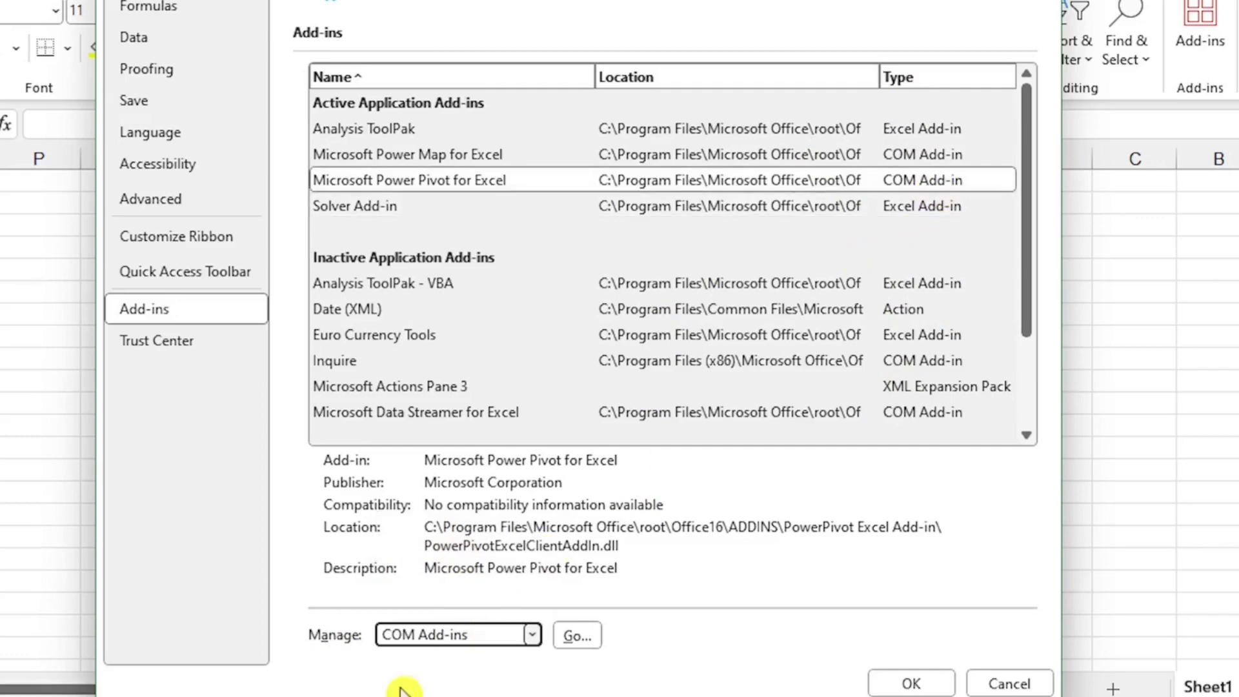
{"action": "left_click", "coordinate": [562, 635]}
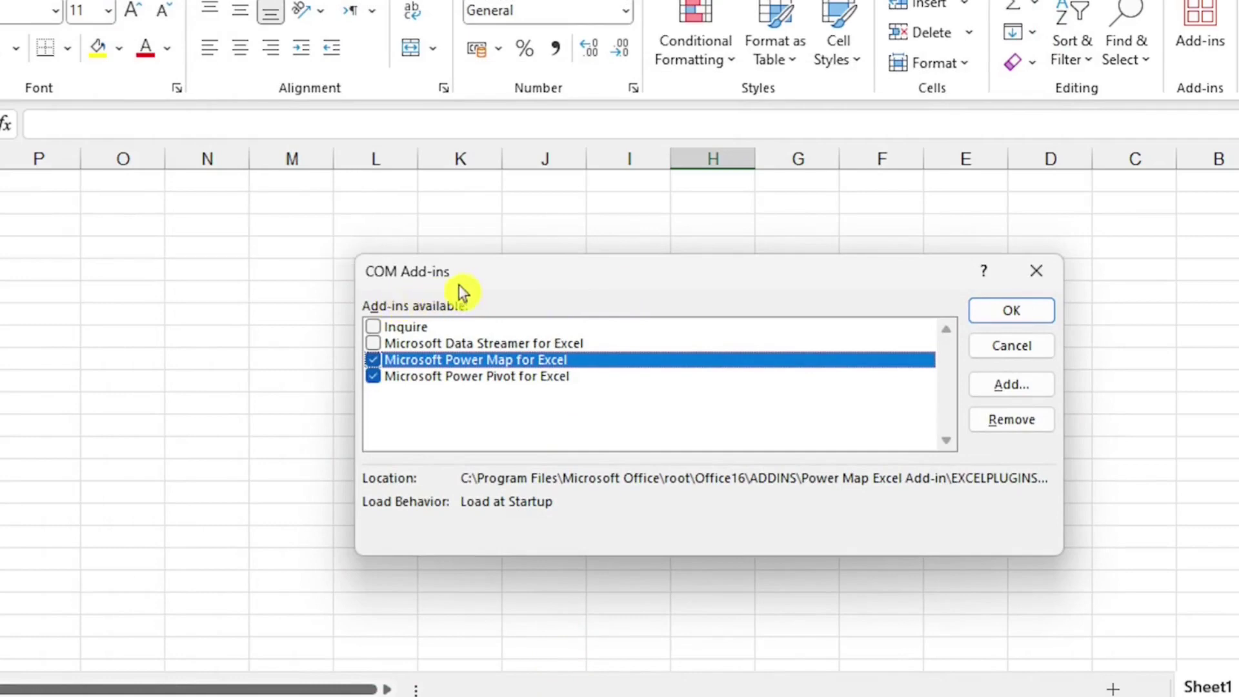
Make sure the Microsoft Power Pivot for Excel COM add-in is enabled and apply the add-in settings
{"action": "left_click", "coordinate": [420, 376]}
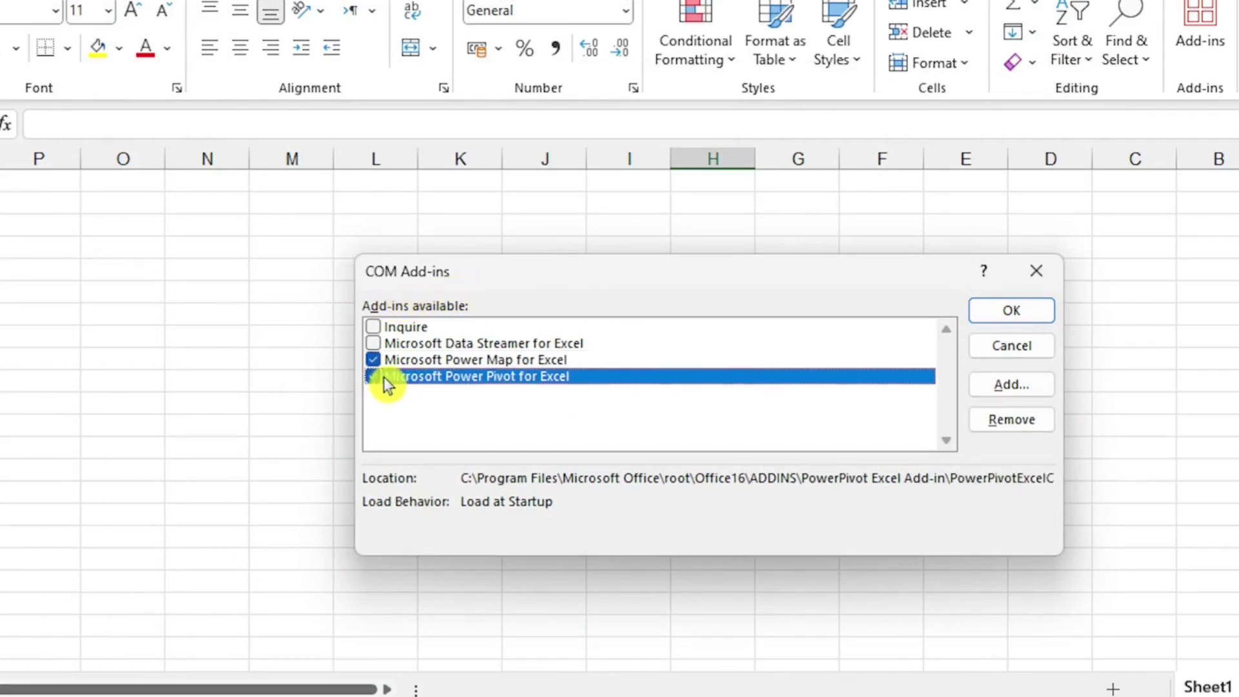
{"action": "left_click", "coordinate": [372, 377]}
{"action": "left_click", "coordinate": [374, 377]}
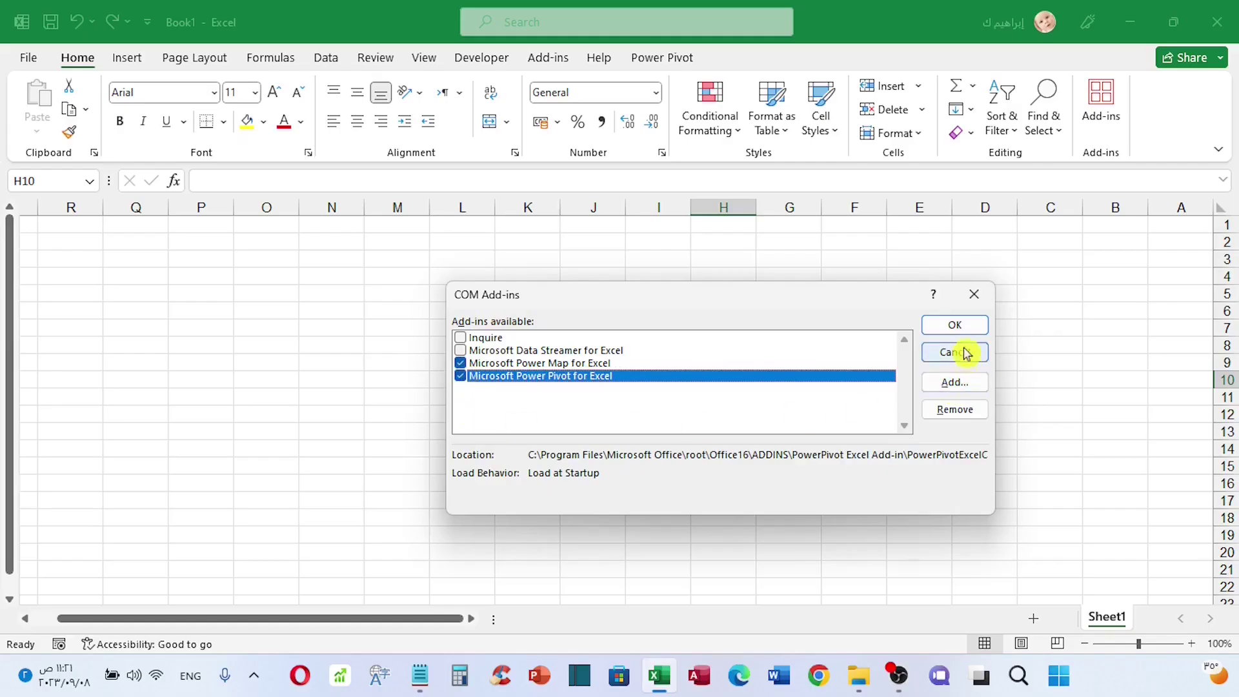
{"action": "left_click", "coordinate": [965, 334]}
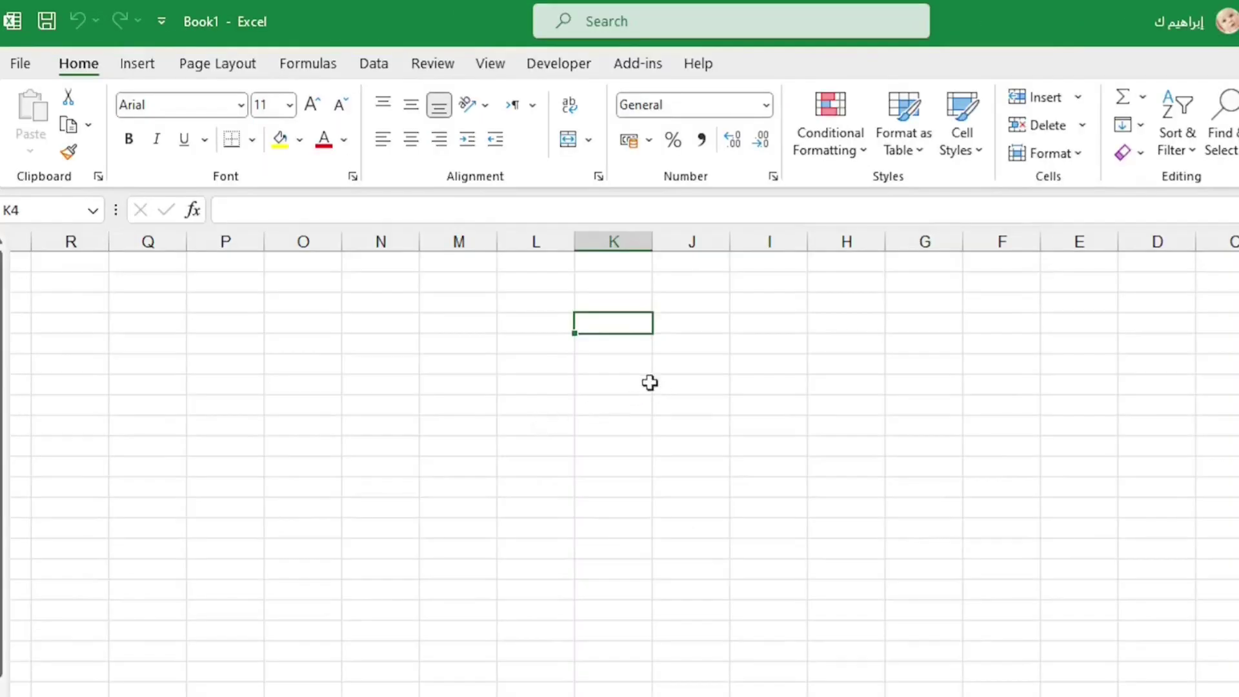
Enable the Data Analysis add-ins by starting data model management from the data tools, and close the Power Pivot window
{"action": "left_click", "coordinate": [387, 72]}
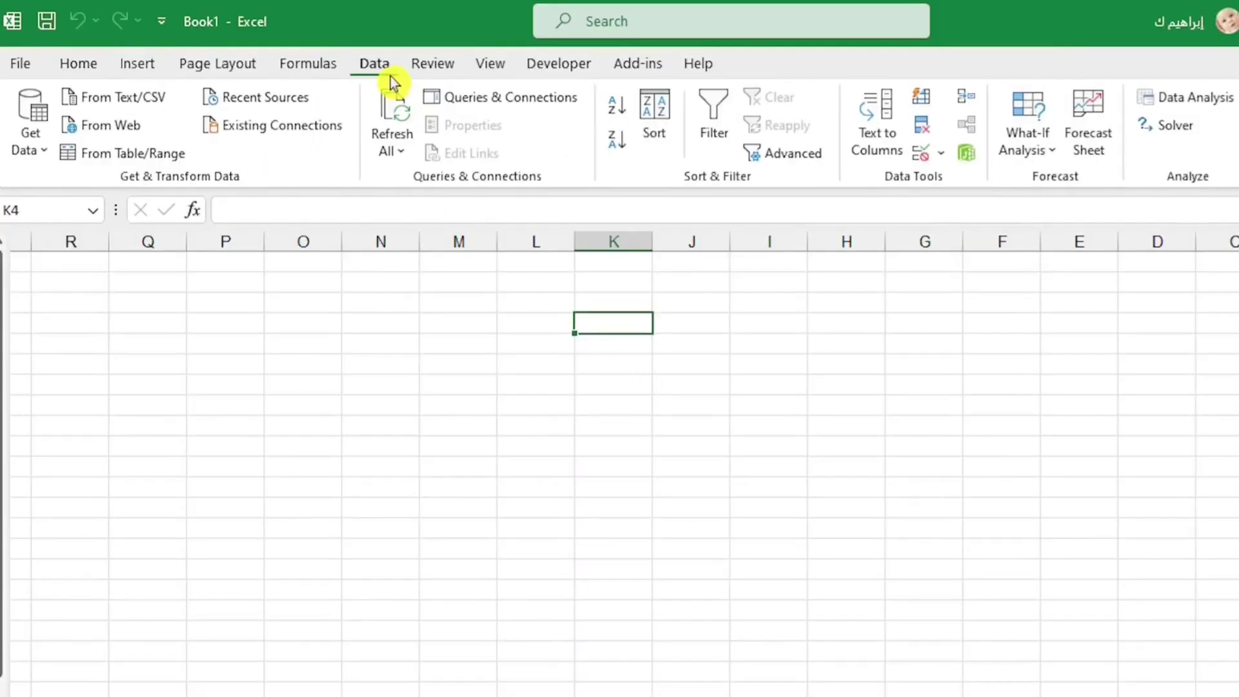
{"action": "left_click", "coordinate": [973, 154]}
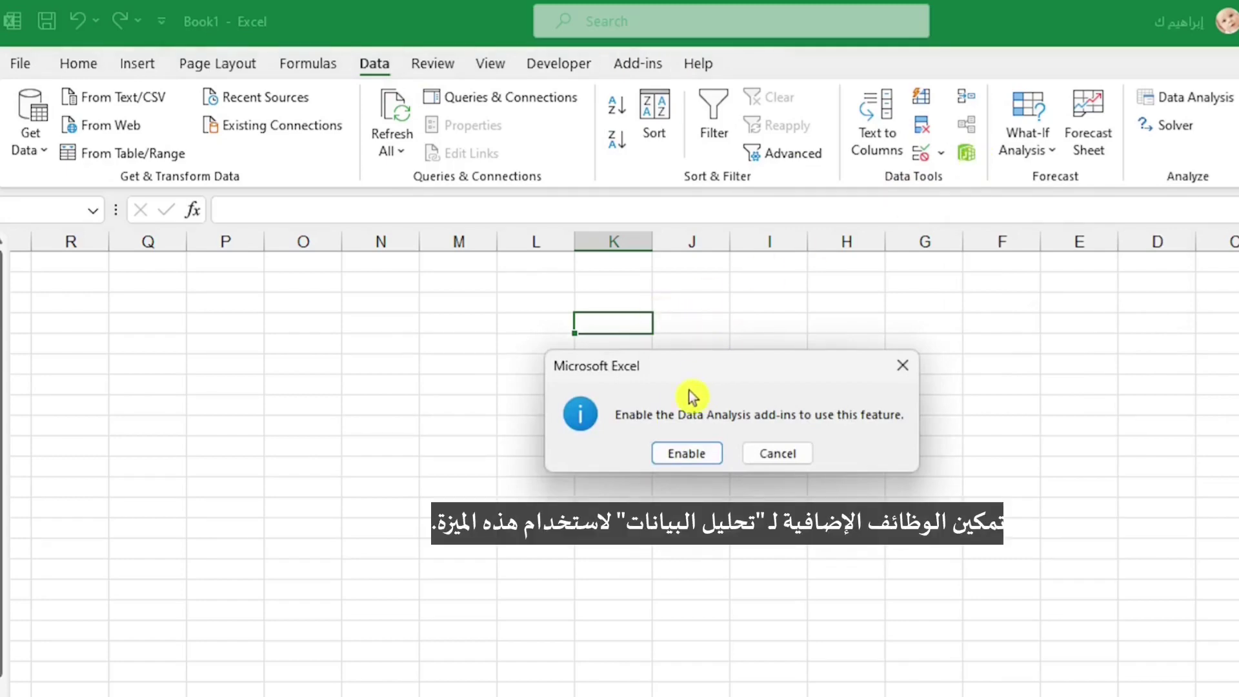
{"action": "left_click", "coordinate": [672, 450]}
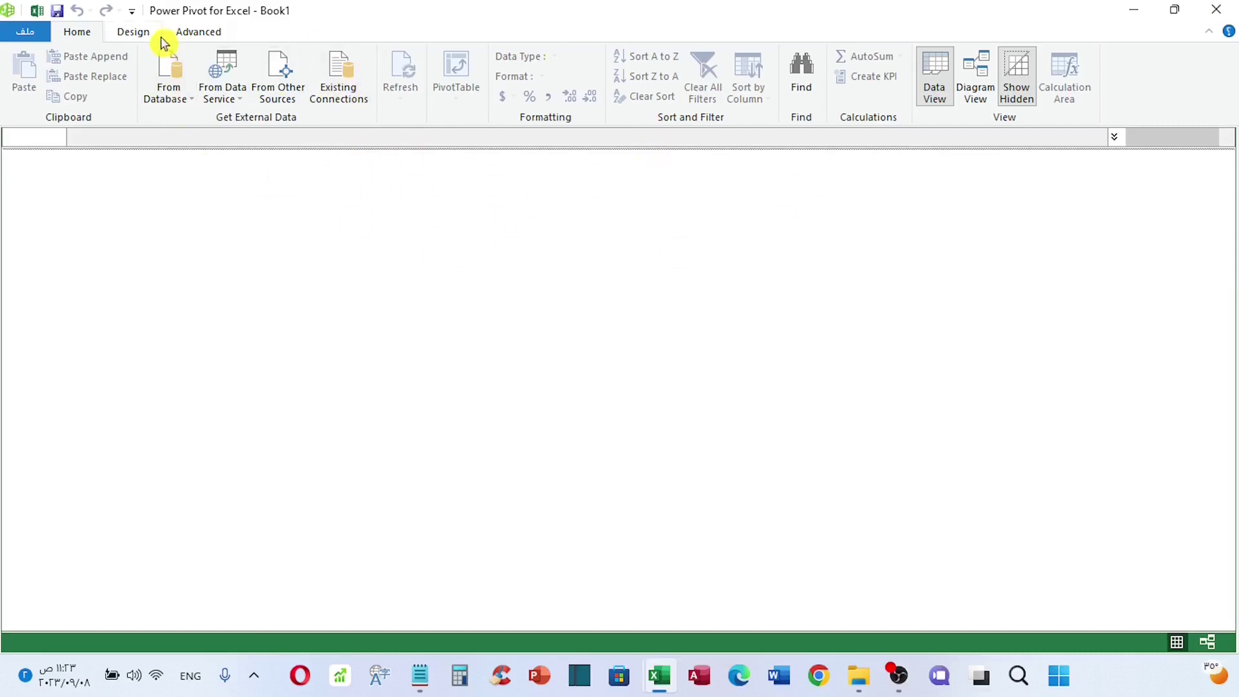
{"action": "left_click", "coordinate": [1211, 17]}
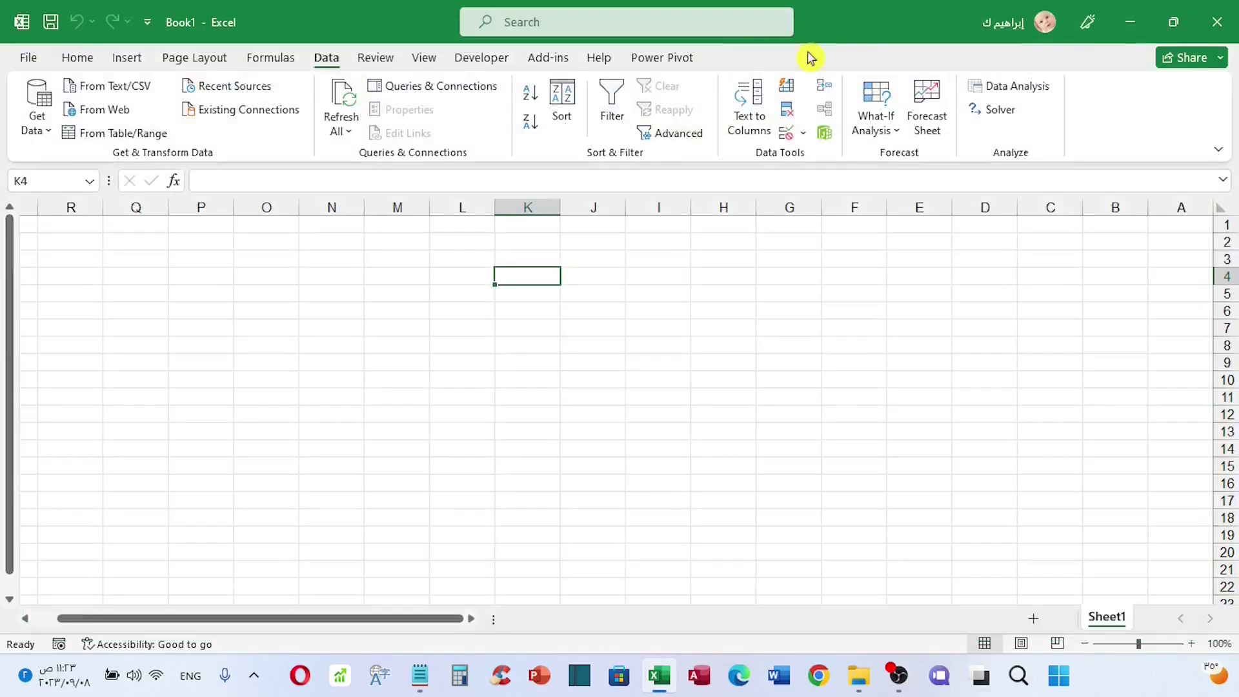
Open data model management from the Power Pivot commands in the Book1 workbook
{"action": "left_click", "coordinate": [669, 60]}
{"action": "left_click", "coordinate": [78, 59]}
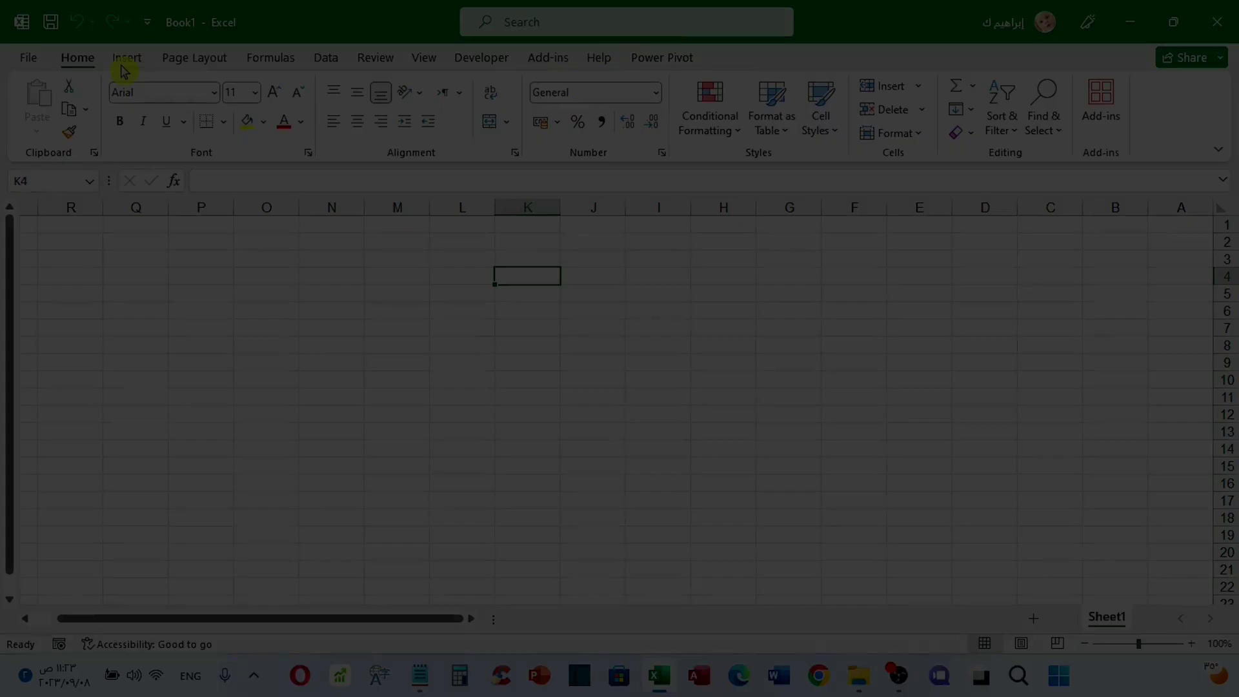
{"action": "left_click", "coordinate": [680, 65]}
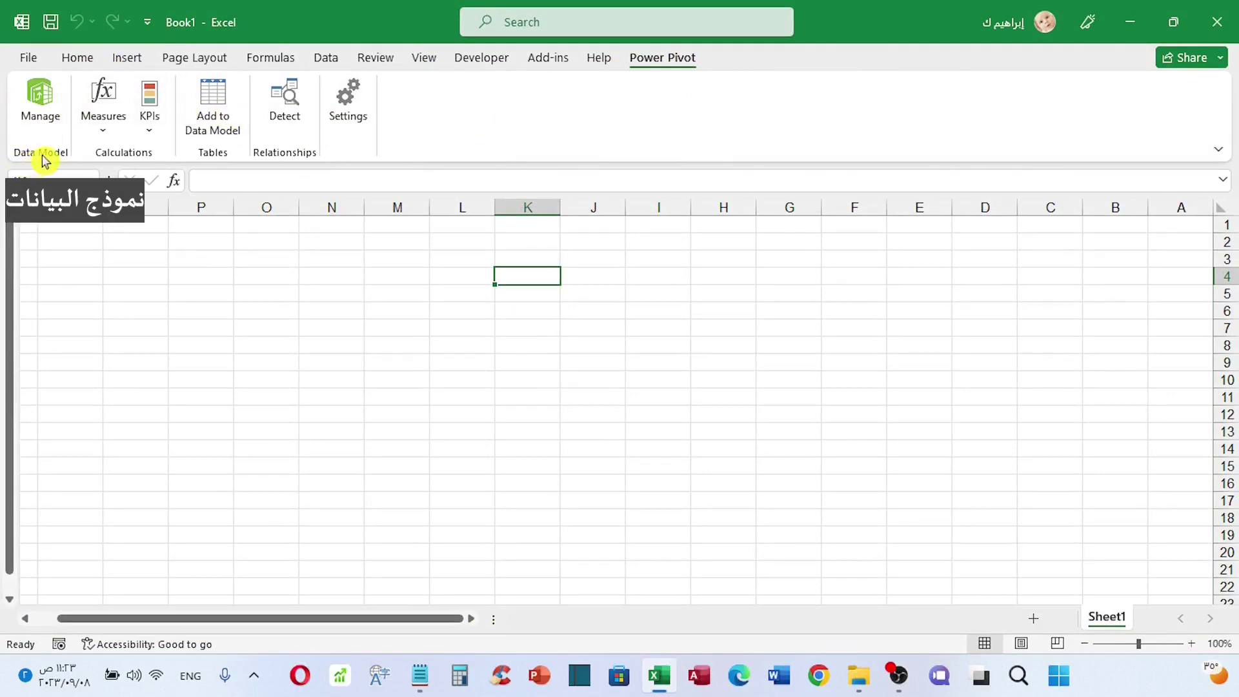
{"action": "left_click", "coordinate": [41, 115]}
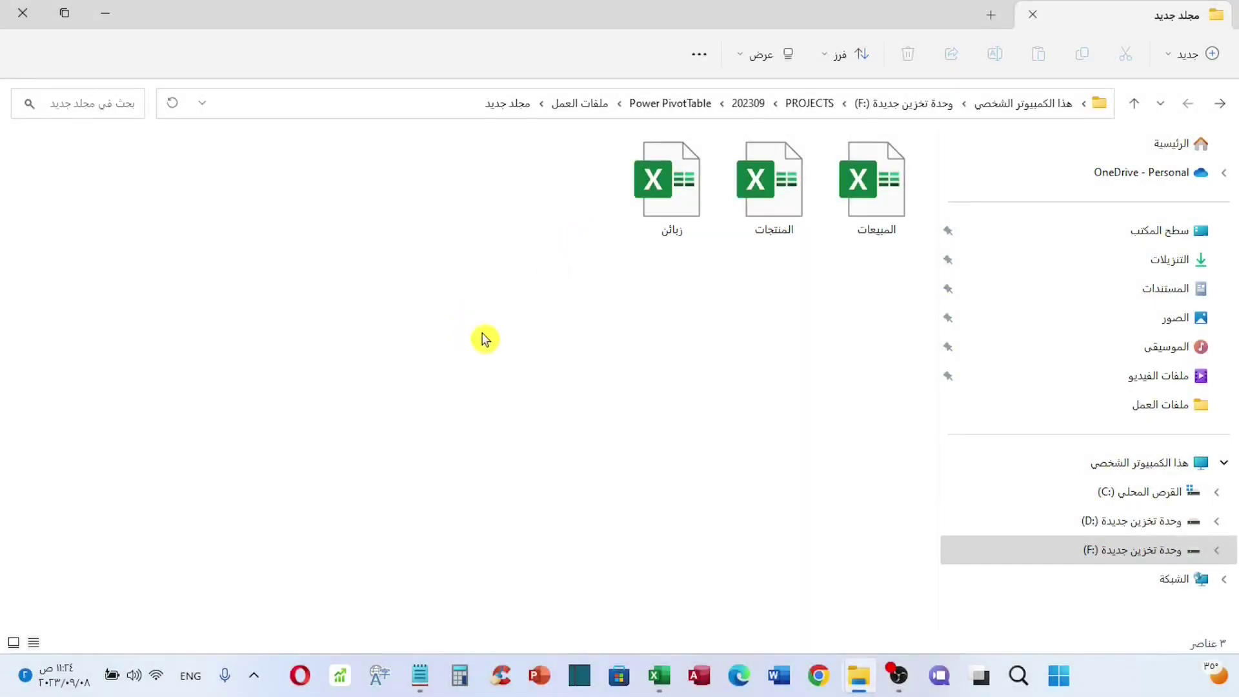
Open the المبيعات workbook from File Explorer and review its customer number, invoice number, product, quantity, order date and delivery date columns
{"action": "left_click_drag", "start_coordinate": [485, 339], "coordinate": [878, 187]}
{"action": "left_click_drag", "start_coordinate": [708, 273], "coordinate": [862, 291]}
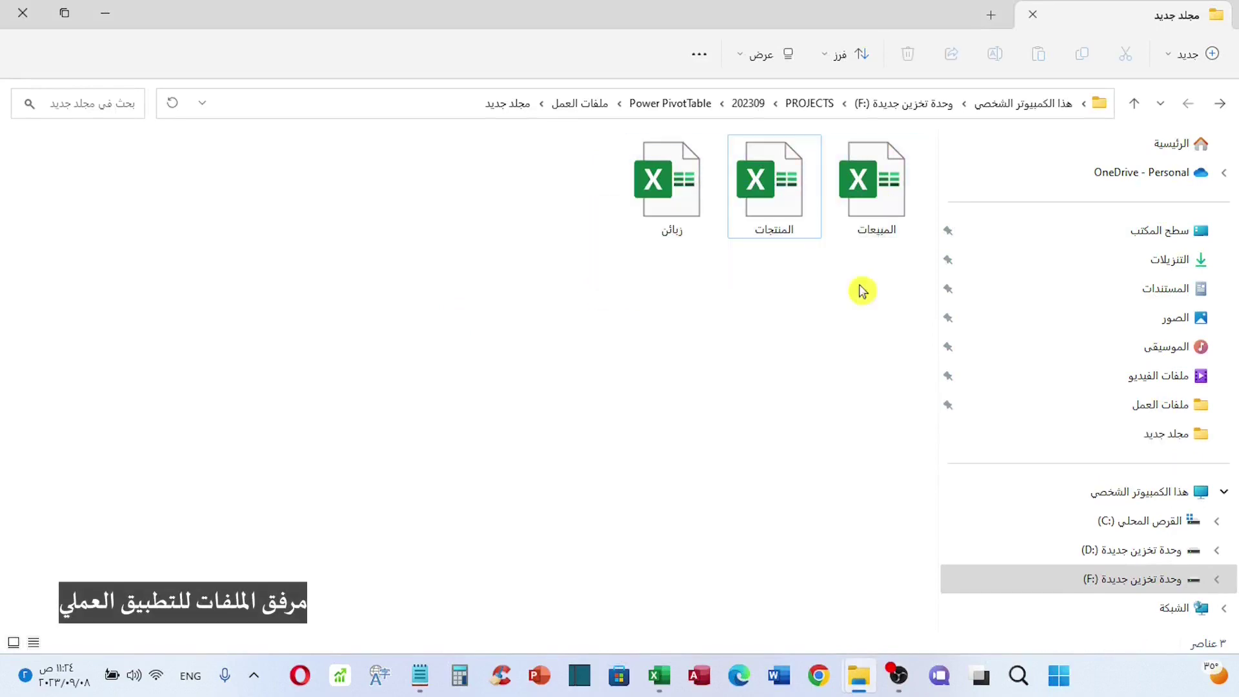
{"action": "double_click", "coordinate": [879, 229]}
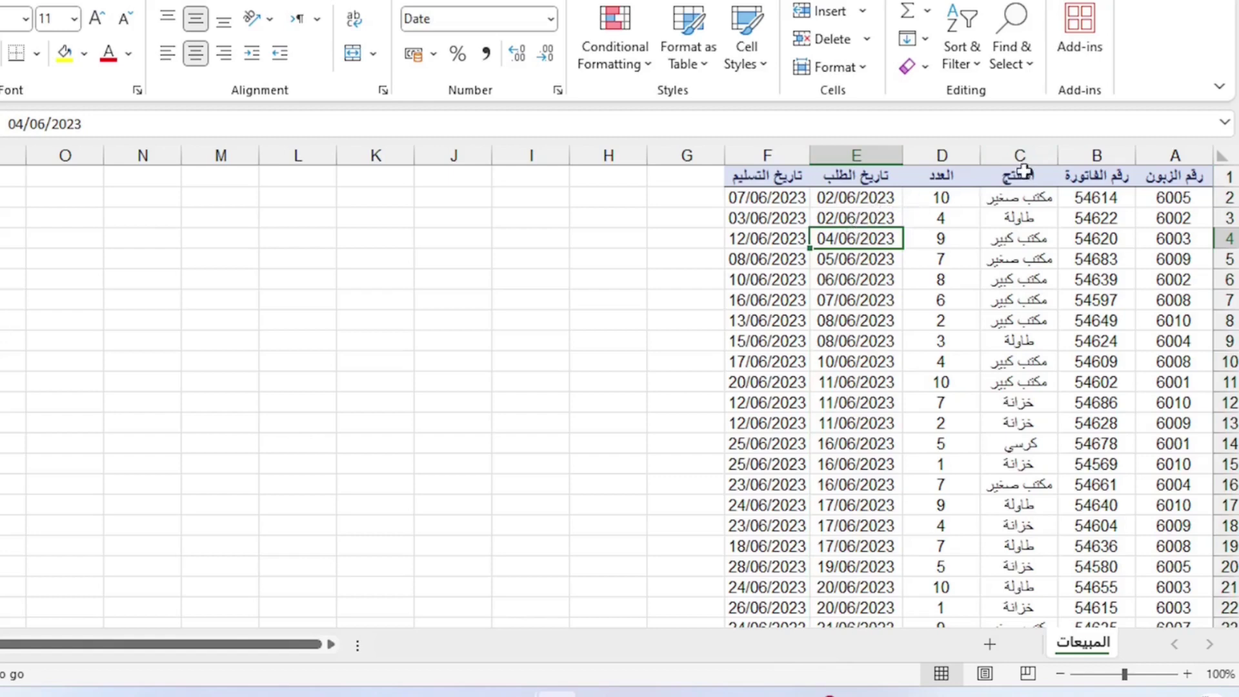
{"action": "left_click", "coordinate": [1022, 157]}
{"action": "left_click", "coordinate": [1172, 156]}
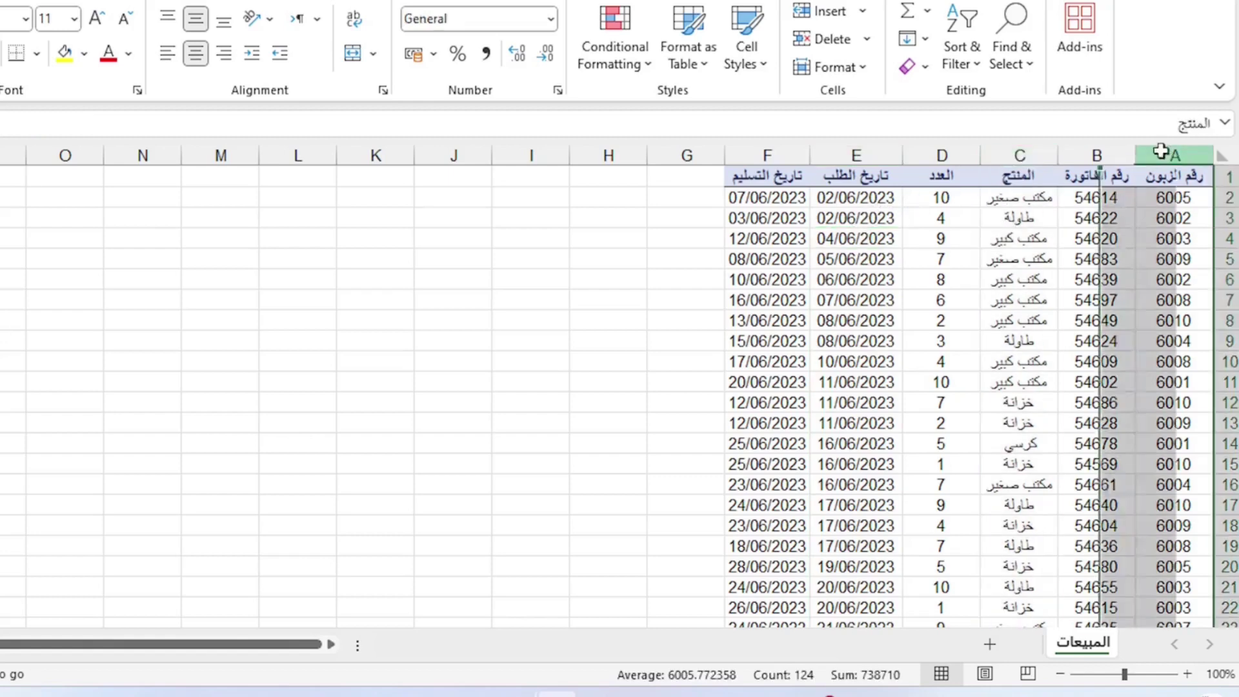
{"action": "left_click", "coordinate": [1097, 155]}
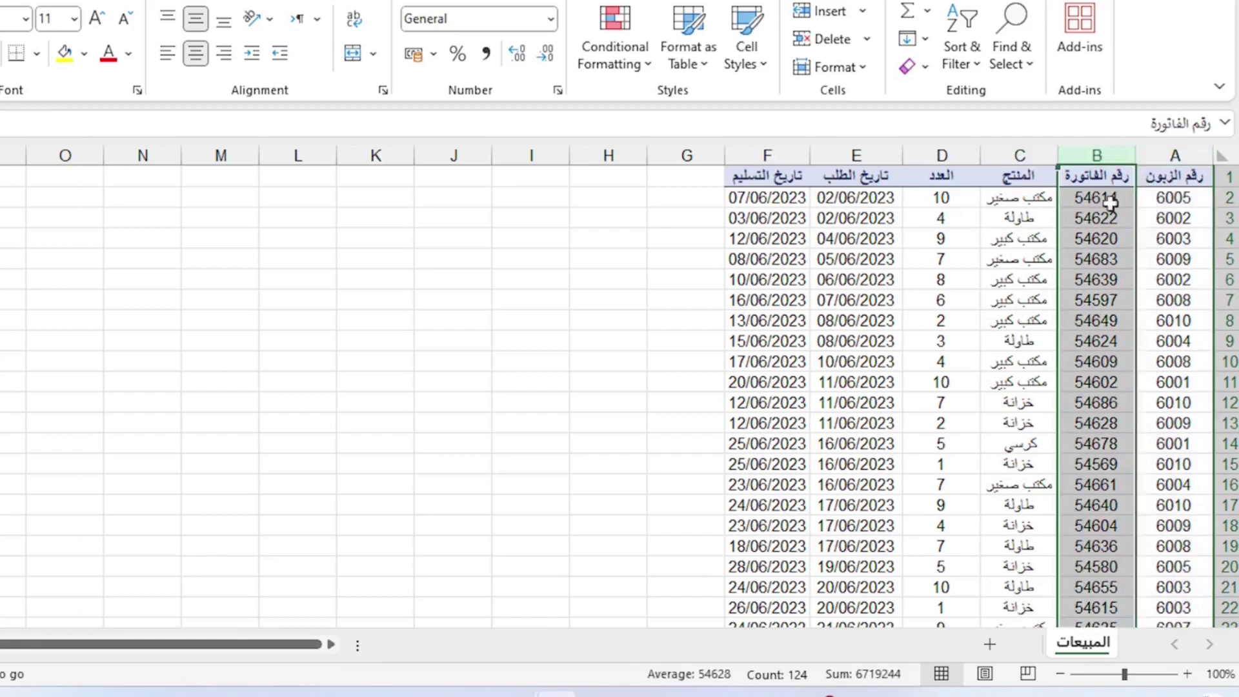
{"action": "left_click", "coordinate": [1013, 156]}
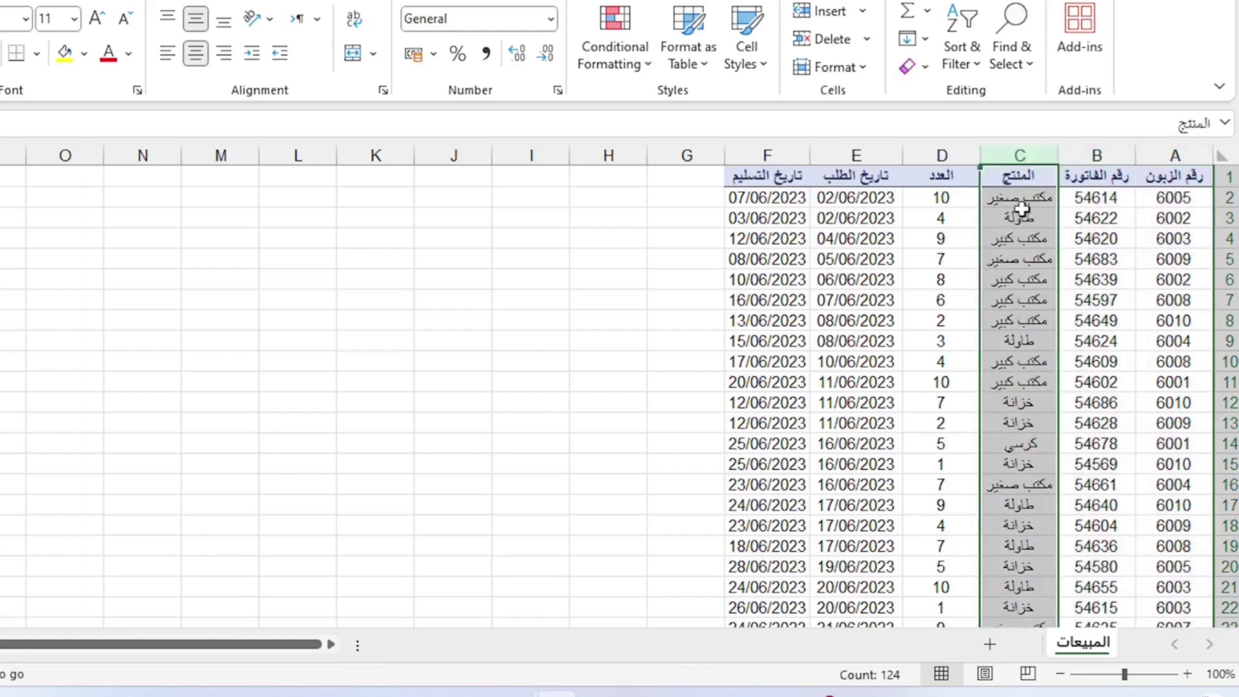
{"action": "left_click", "coordinate": [942, 156]}
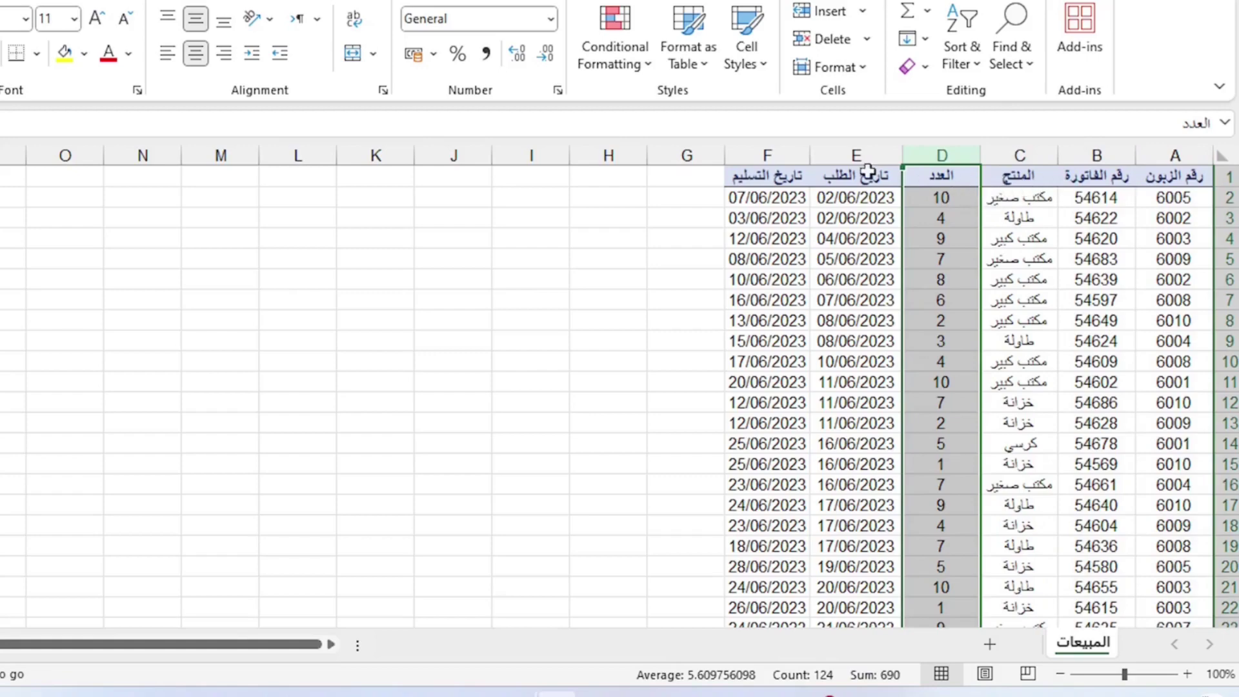
{"action": "left_click", "coordinate": [856, 156]}
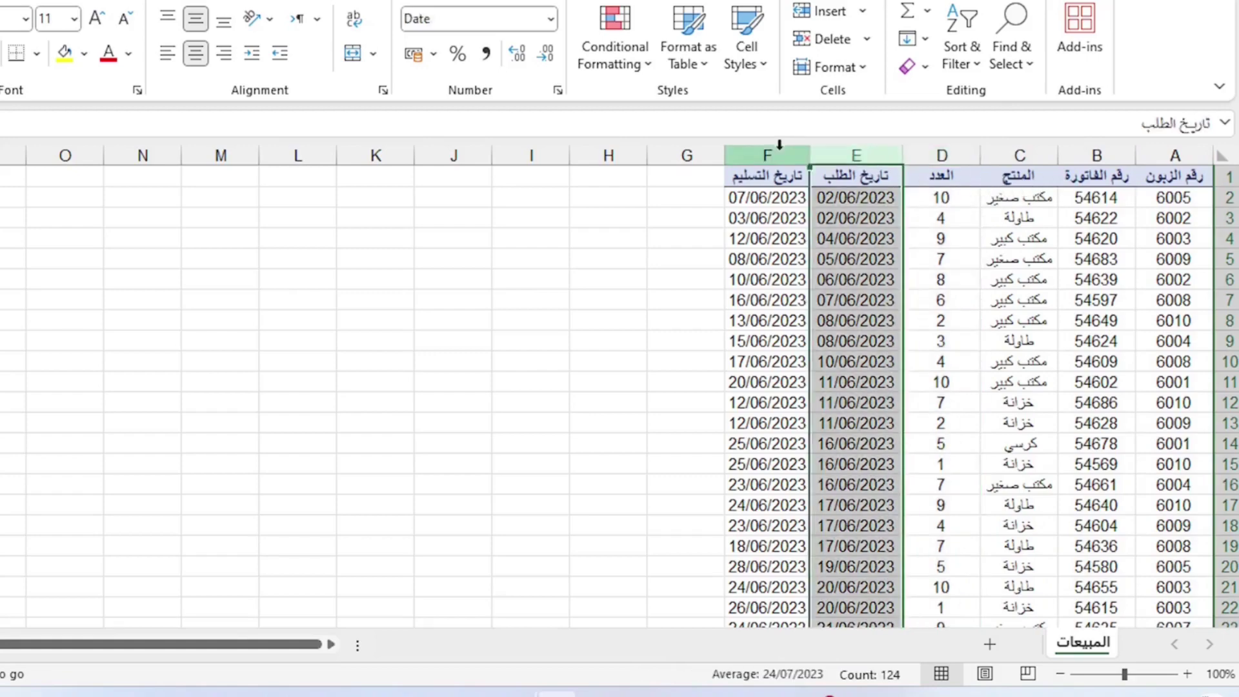
{"action": "left_click", "coordinate": [779, 146]}
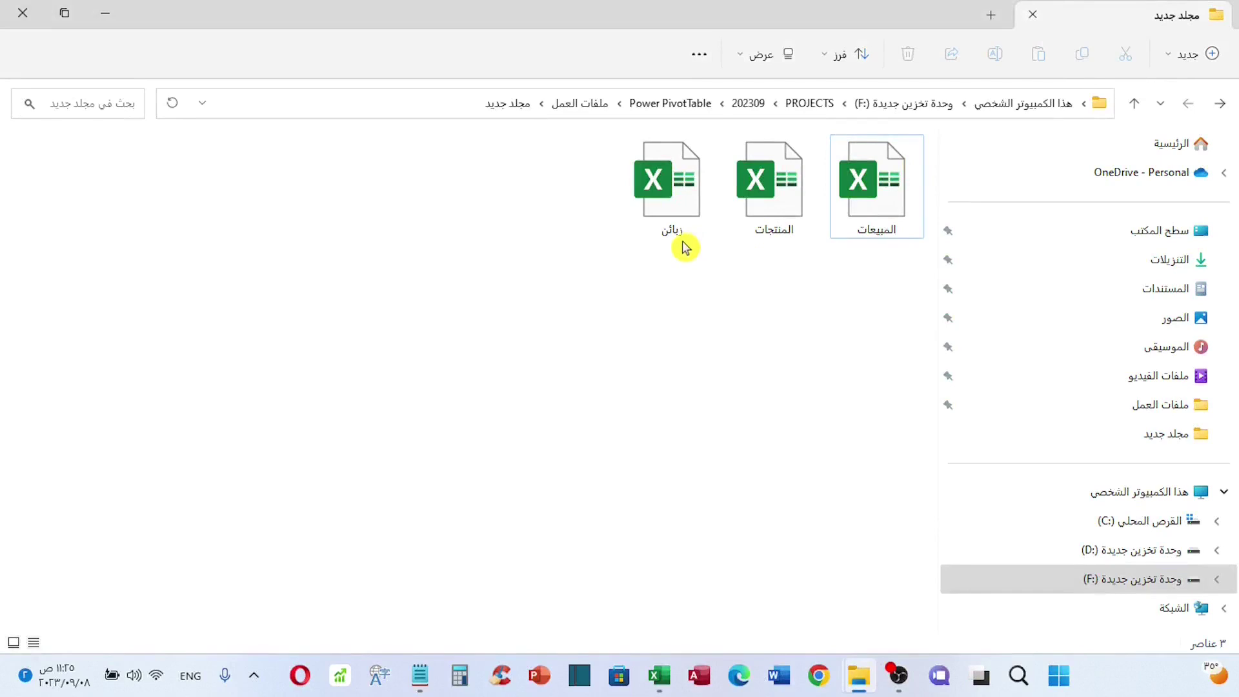
Open the المنتجات workbook from File Explorer and review its product name, specifications, cost and price columns
{"action": "double_click", "coordinate": [767, 216]}
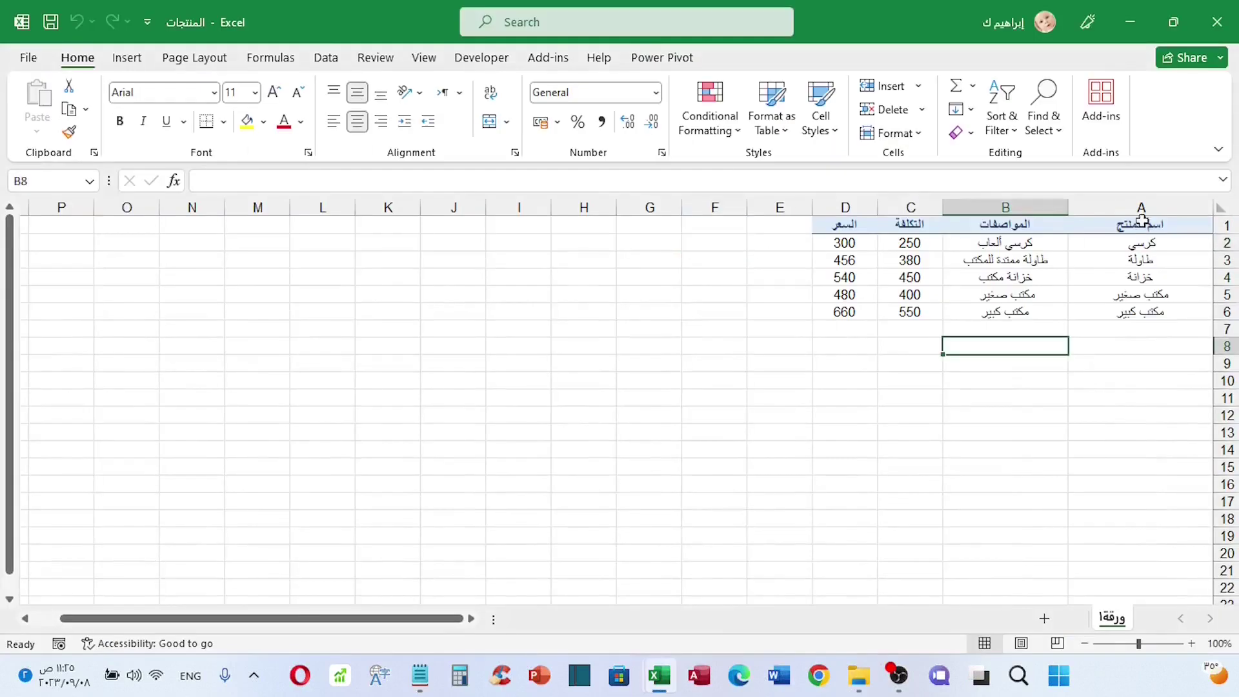
{"action": "left_click", "coordinate": [1140, 207]}
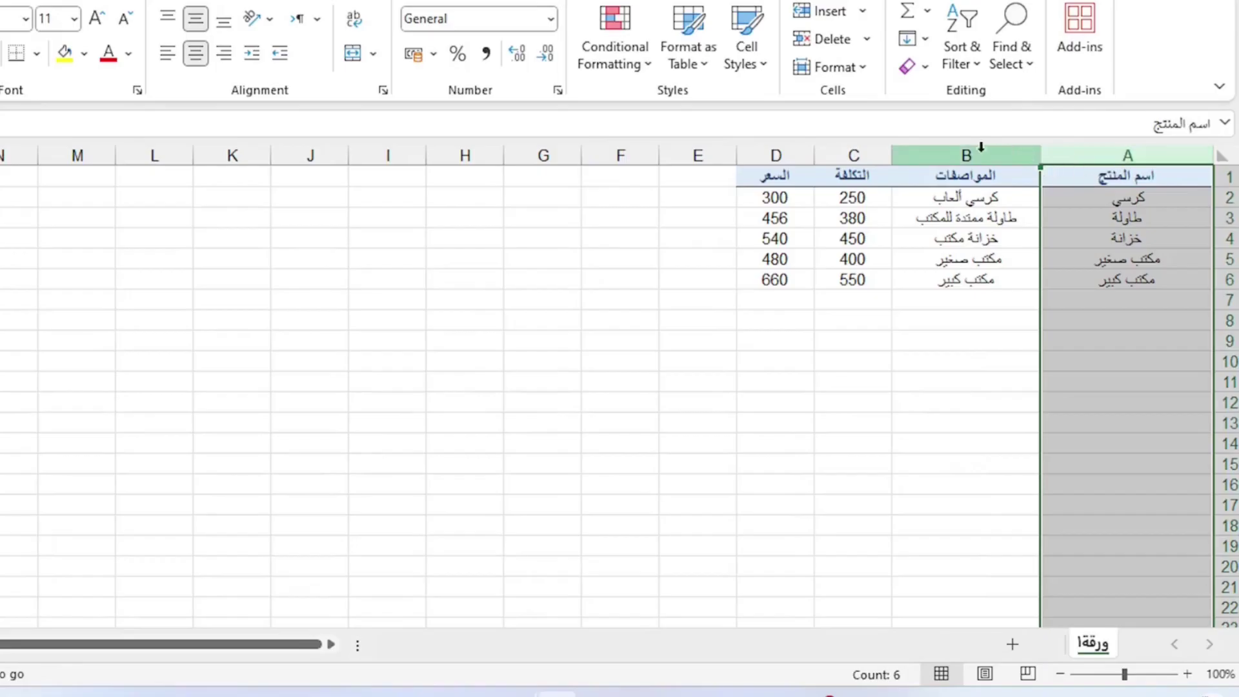
{"action": "left_click", "coordinate": [980, 148]}
{"action": "left_click", "coordinate": [855, 154]}
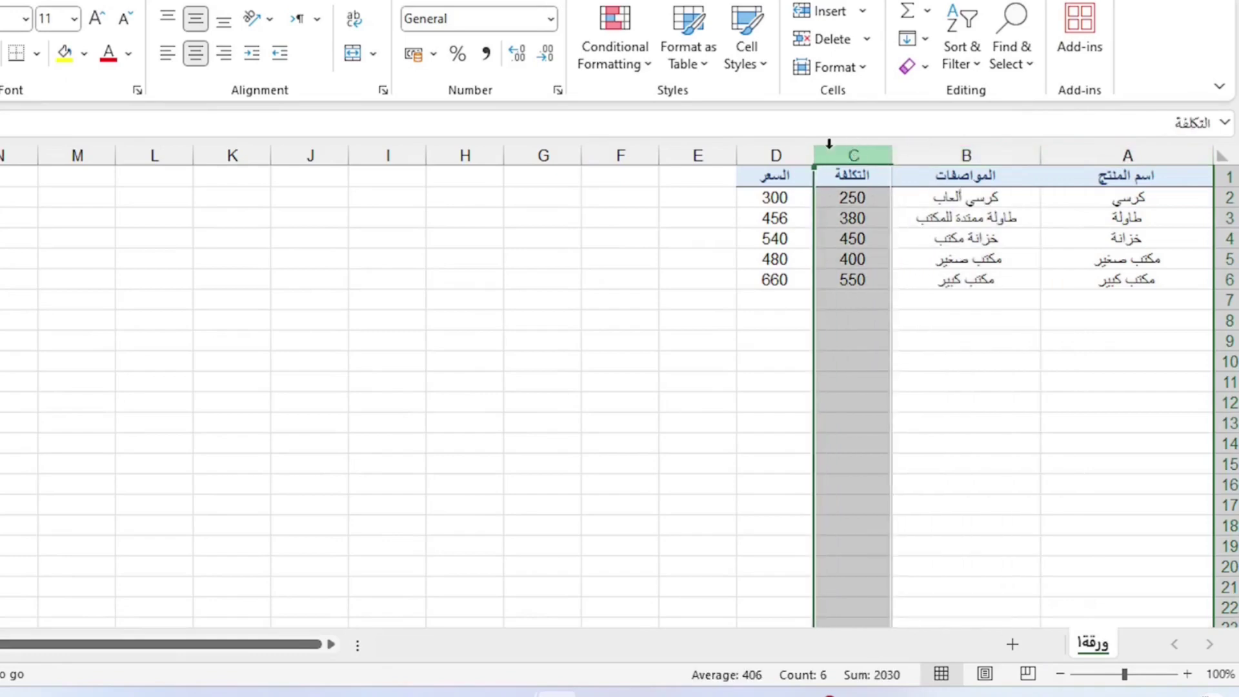
{"action": "left_click", "coordinate": [774, 154]}
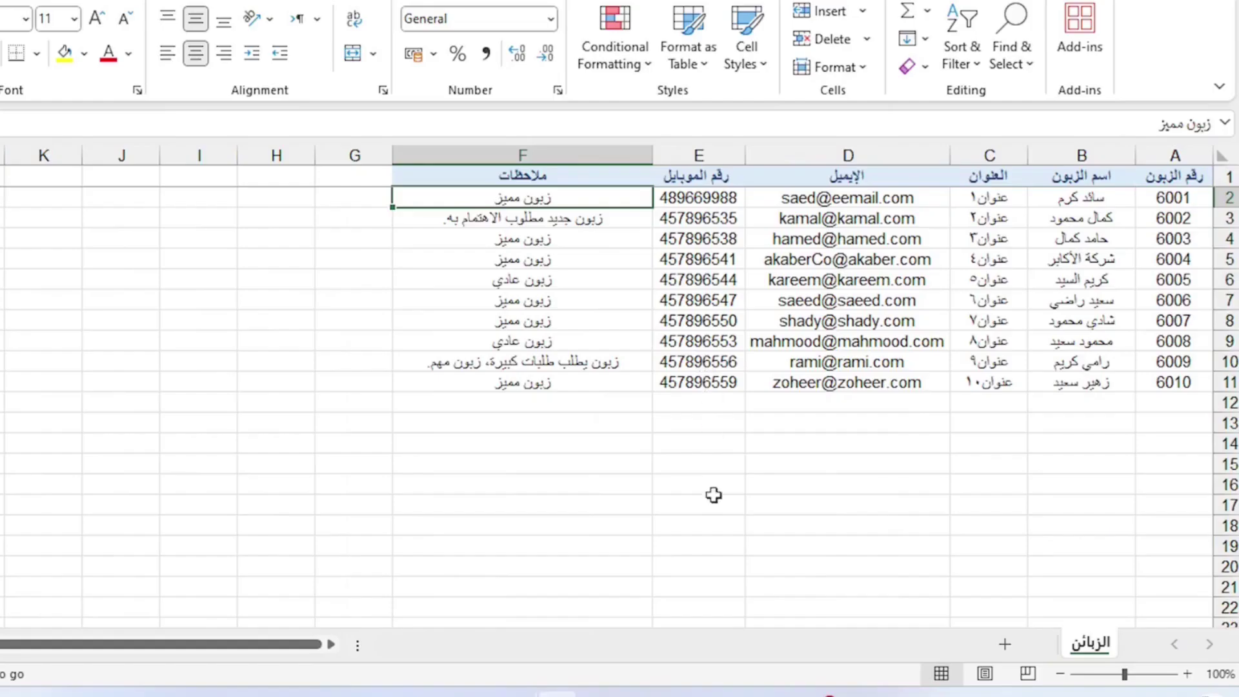
Review the customer number, name, address, email, mobile number and notes columns on the الزبائن sheet
{"action": "left_click", "coordinate": [706, 496]}
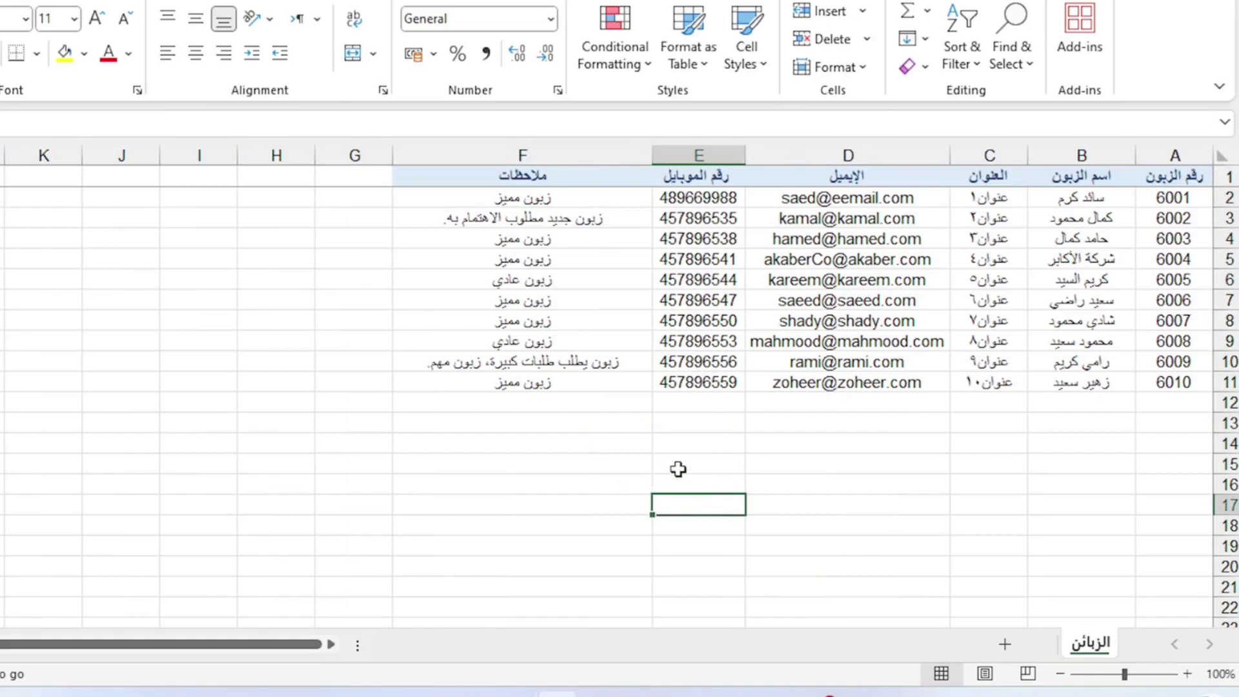
{"action": "left_click", "coordinate": [1192, 149]}
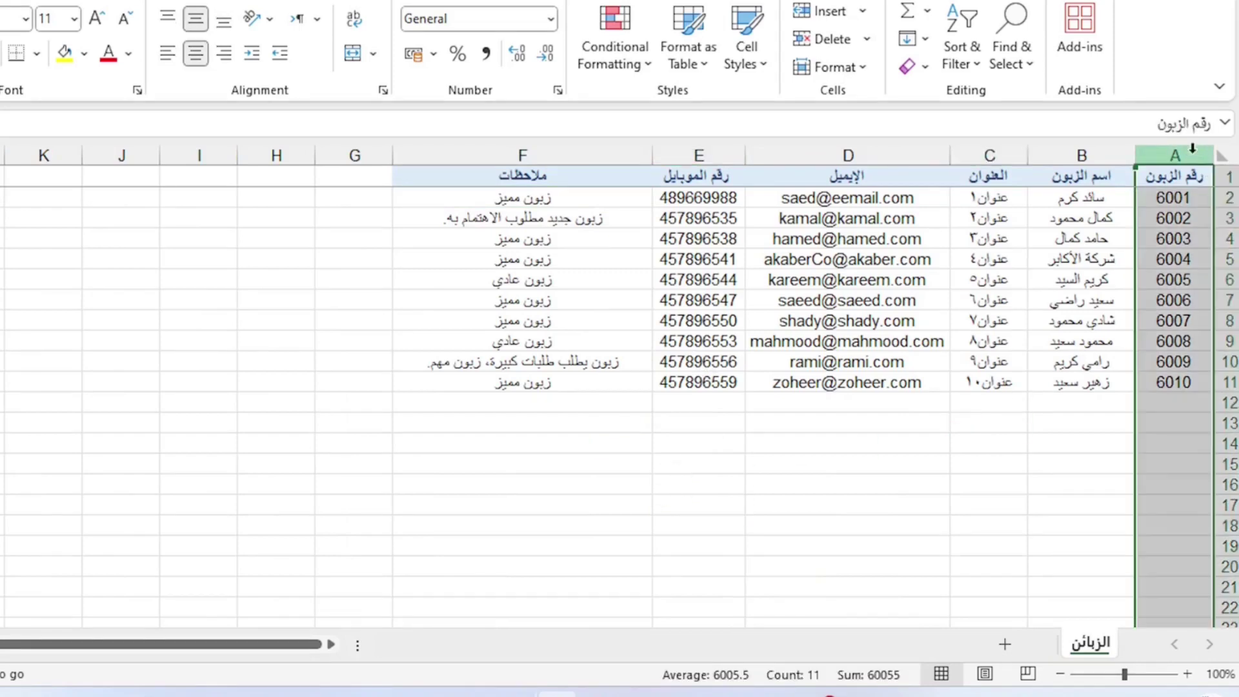
{"action": "left_click", "coordinate": [1095, 152]}
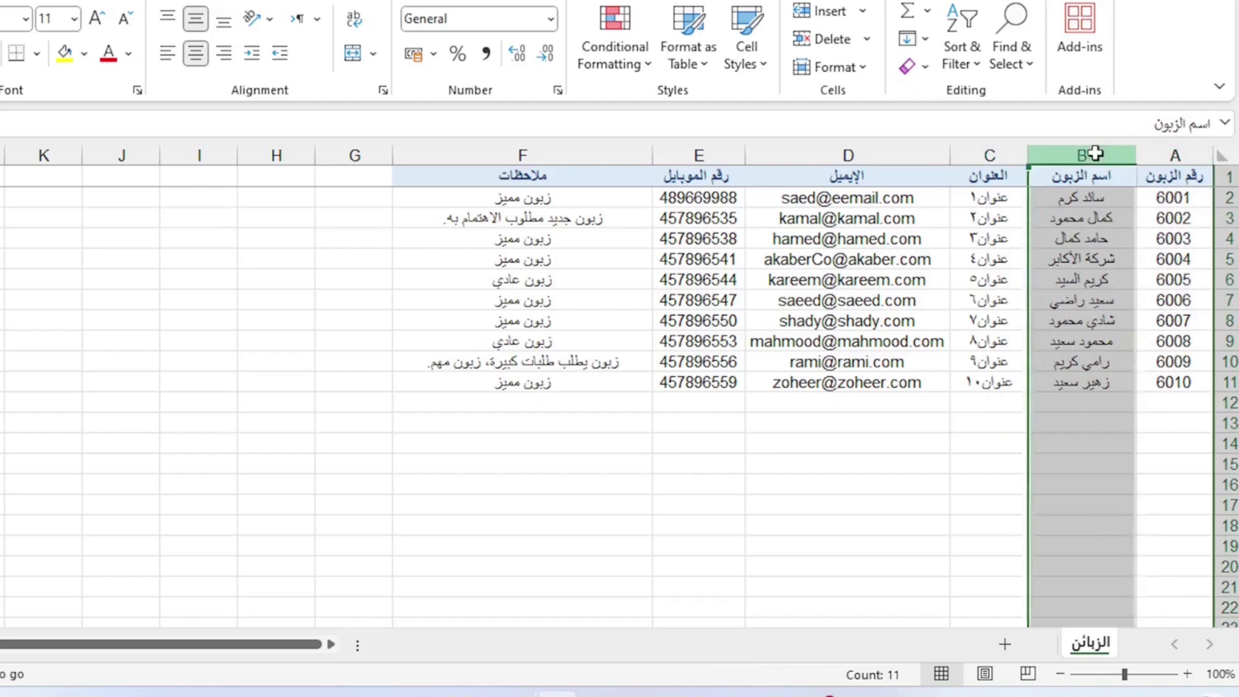
{"action": "left_click", "coordinate": [980, 146]}
{"action": "left_click", "coordinate": [845, 147]}
{"action": "left_click", "coordinate": [718, 146]}
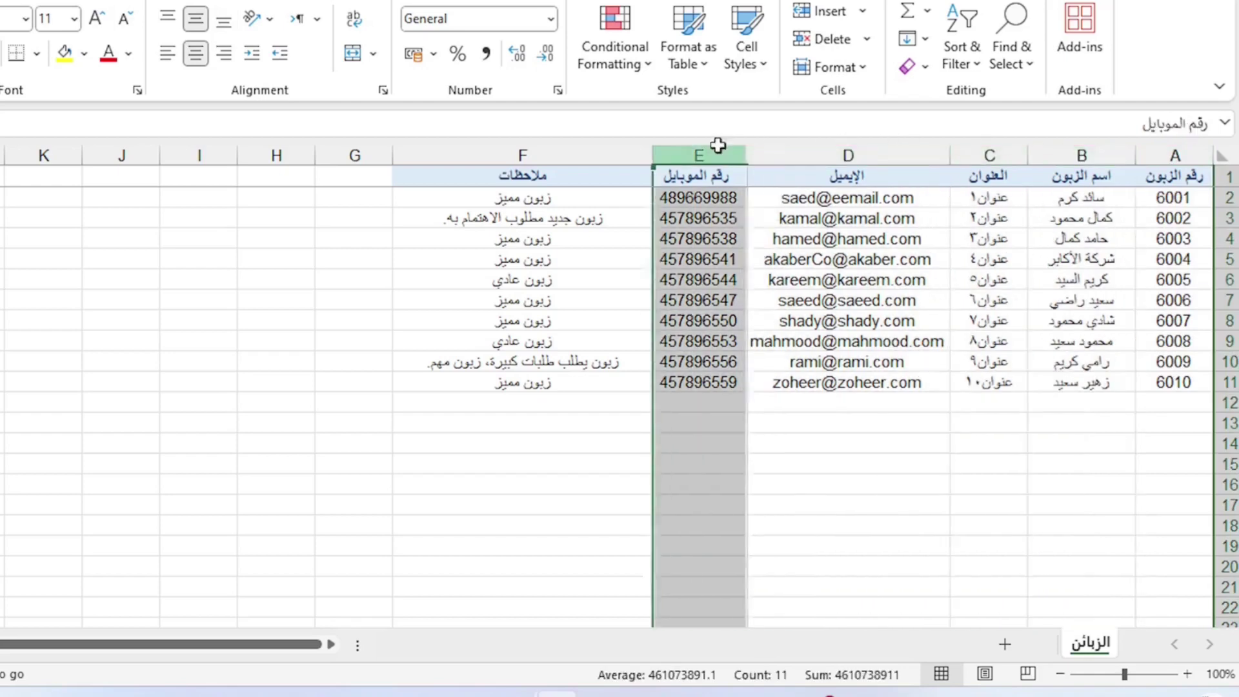
{"action": "left_click", "coordinate": [542, 155]}
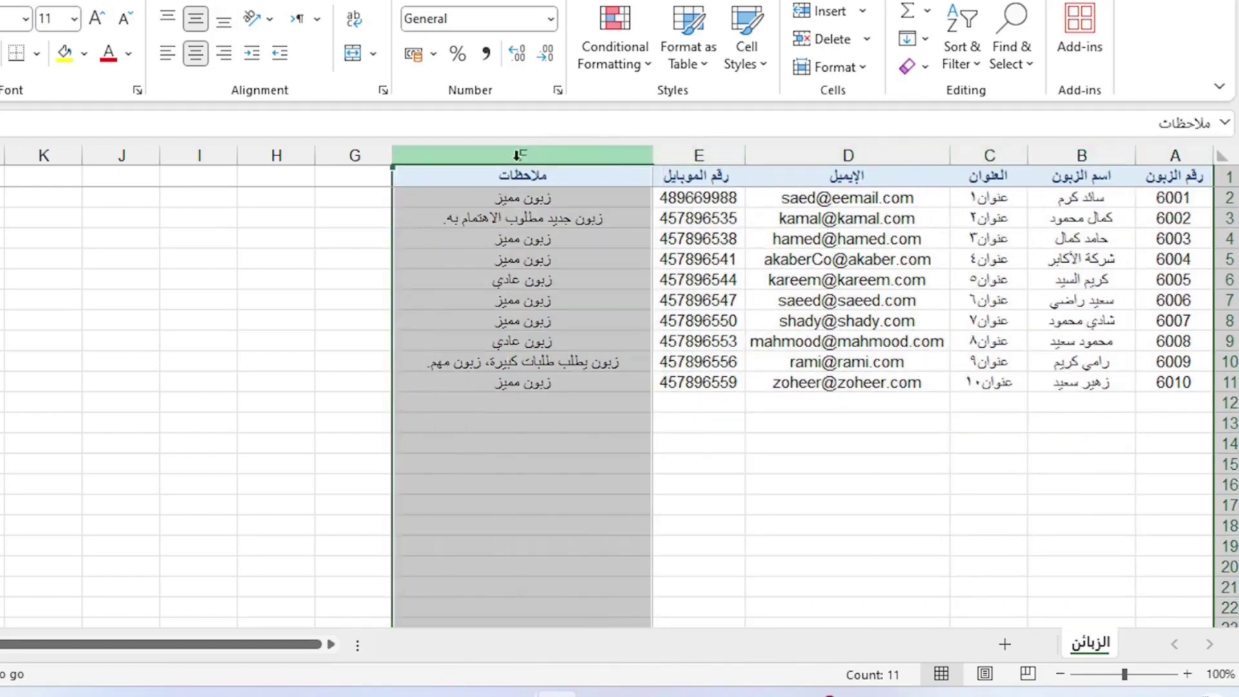
{"action": "left_click", "coordinate": [529, 199]}
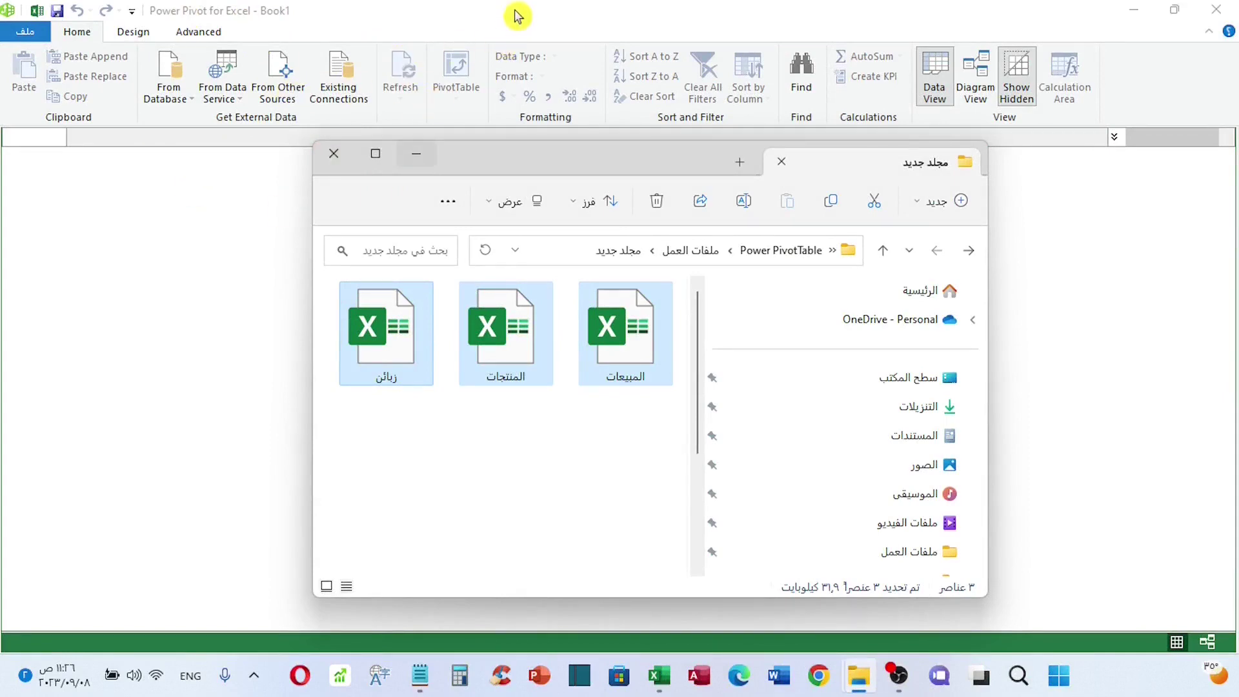
Return to the Power Pivot window and examine the external data options for databases and data services
{"action": "left_click", "coordinate": [604, 134]}
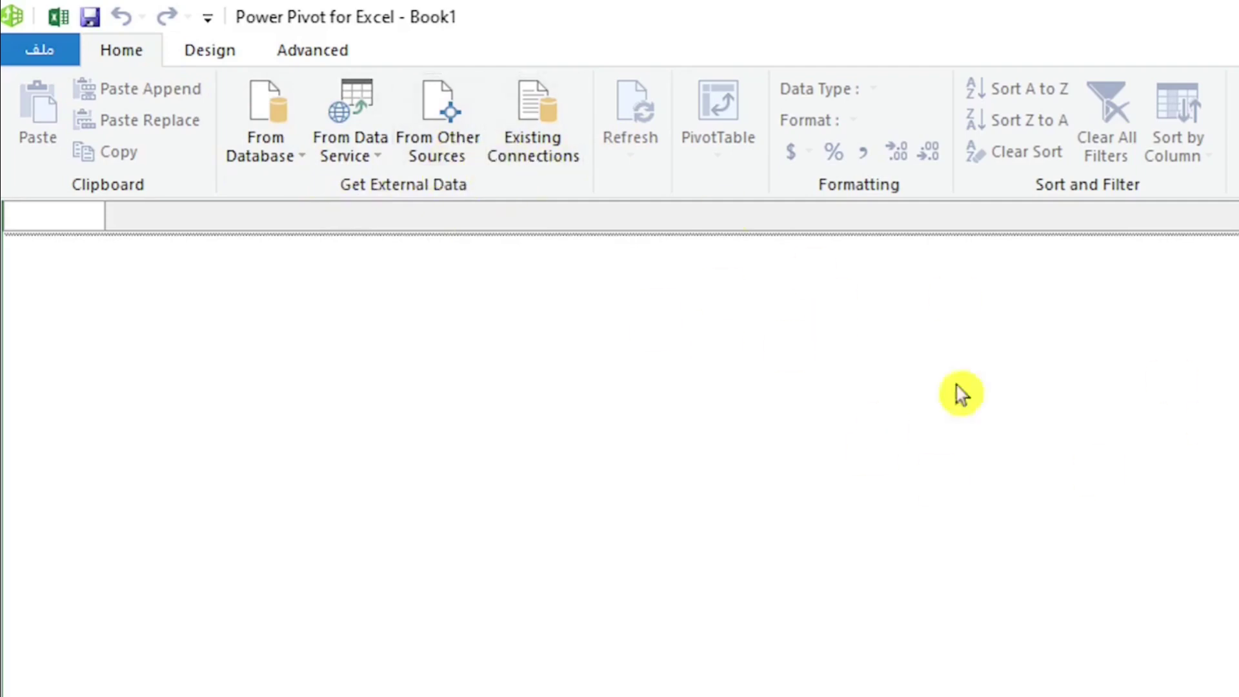
{"action": "left_click", "coordinate": [286, 165]}
{"action": "left_click", "coordinate": [332, 335]}
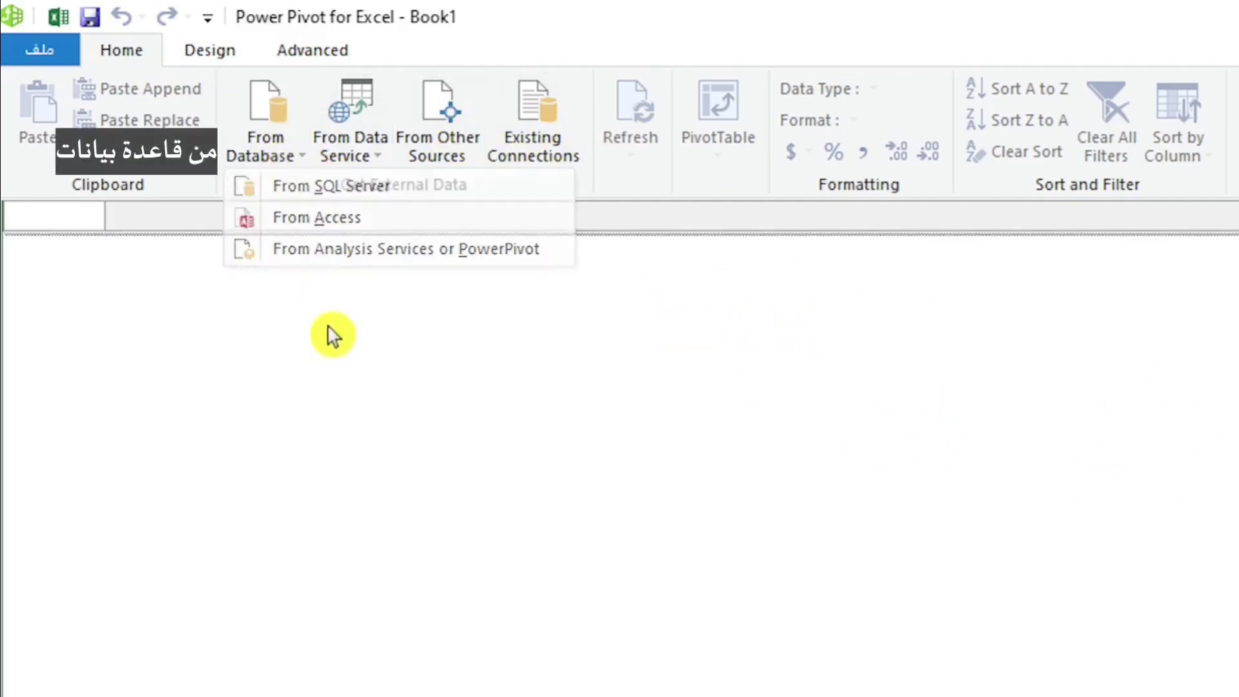
{"action": "left_click", "coordinate": [297, 160]}
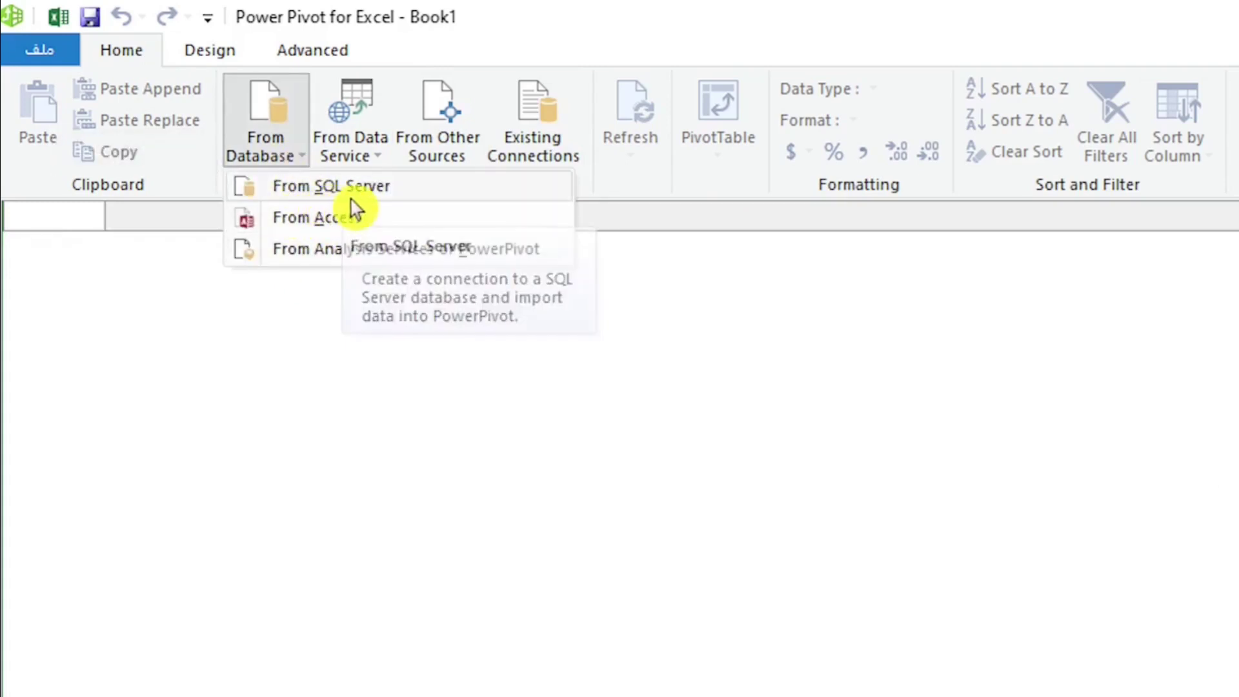
{"action": "left_click", "coordinate": [334, 152]}
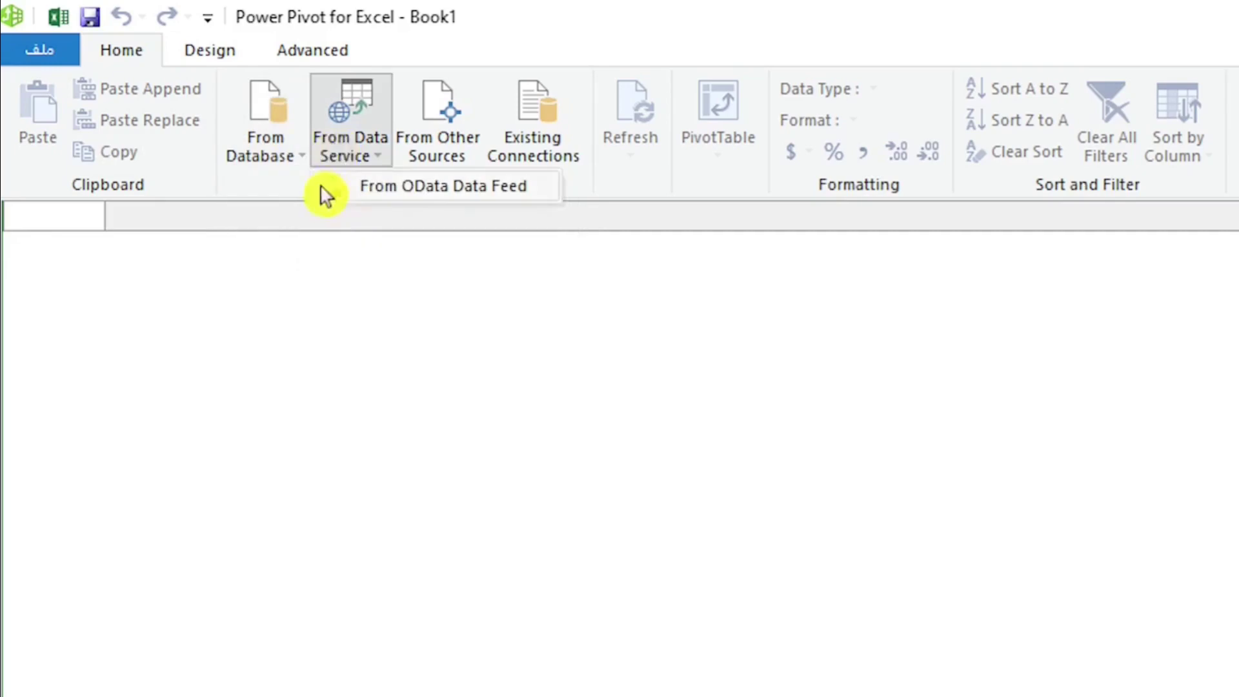
{"action": "left_click", "coordinate": [318, 155]}
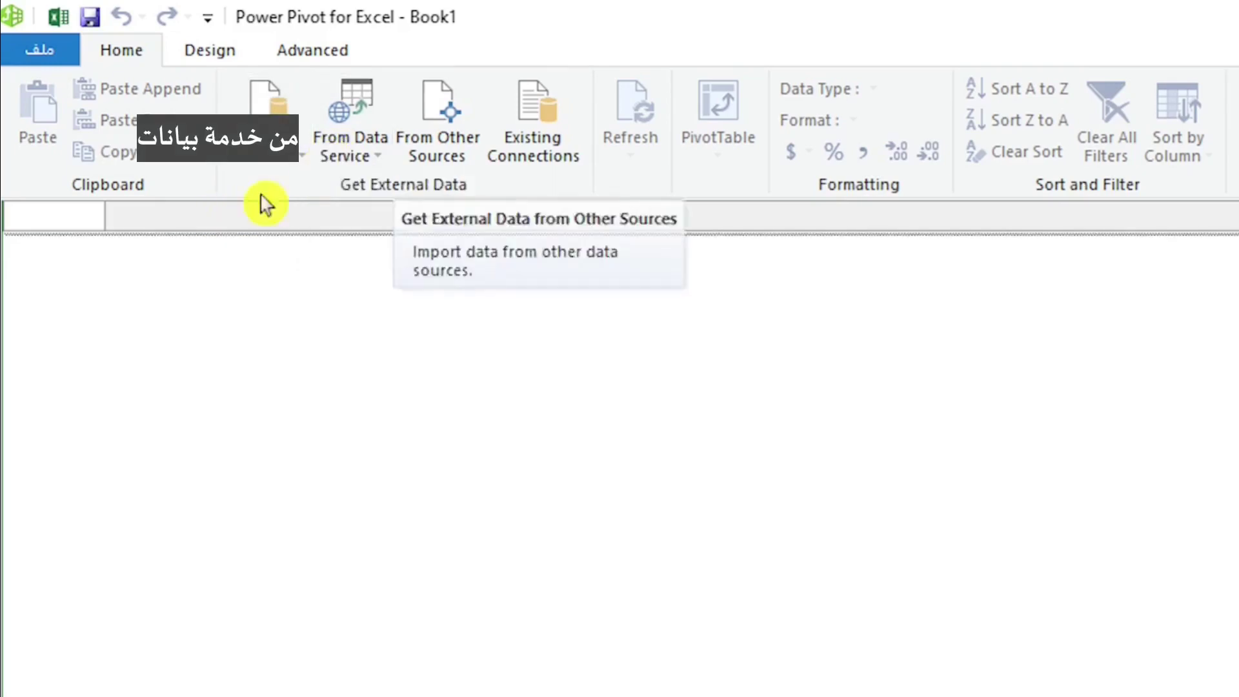
Start a table import from other sources, review the available source types and choose Excel File as the data source
{"action": "left_click", "coordinate": [435, 157]}
{"action": "left_click_drag", "start_coordinate": [842, 260], "coordinate": [519, 229]}
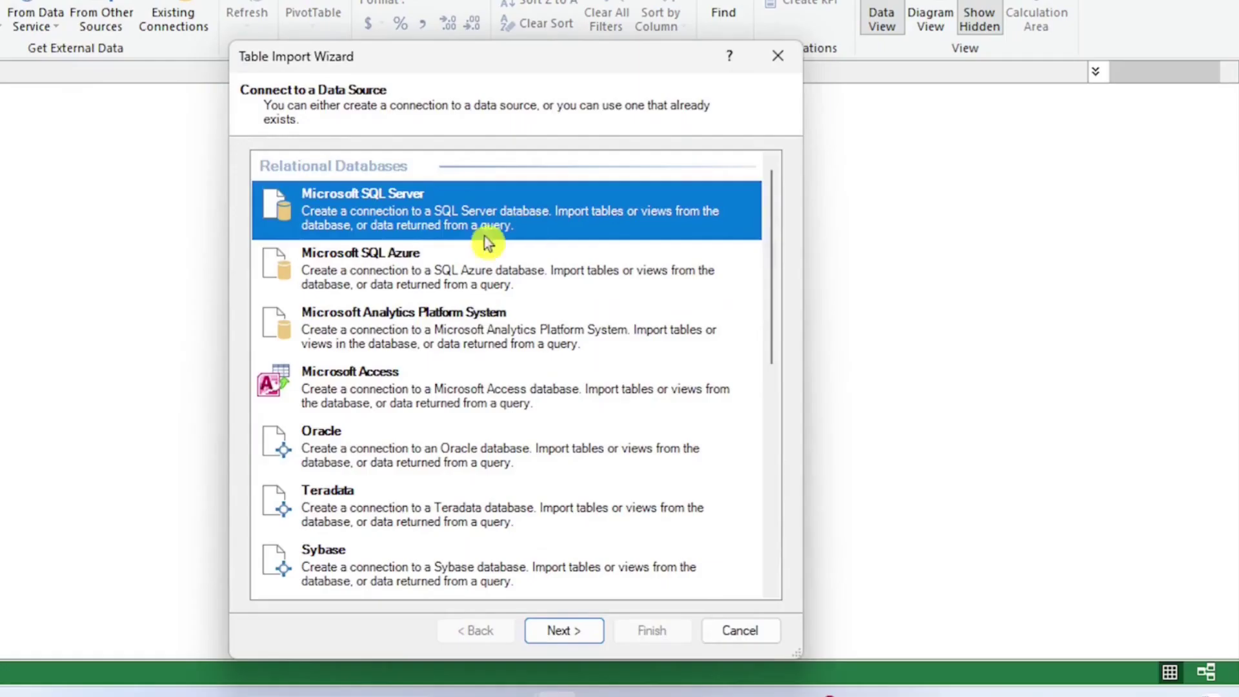
{"action": "left_click", "coordinate": [354, 260]}
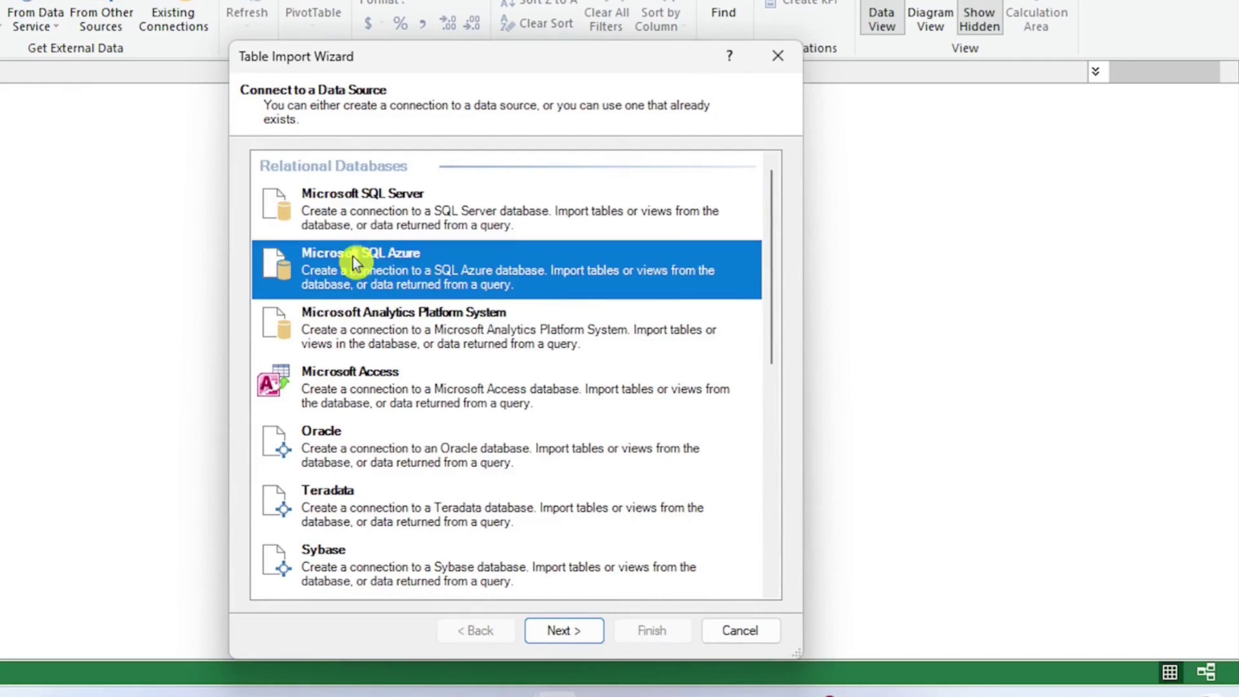
{"action": "left_click", "coordinate": [314, 387]}
{"action": "left_click", "coordinate": [318, 428]}
{"action": "scroll", "coordinate": [420, 296], "scroll_direction": "down", "scroll_amount": 3}
{"action": "scroll", "coordinate": [416, 291], "scroll_direction": "up", "scroll_amount": 1}
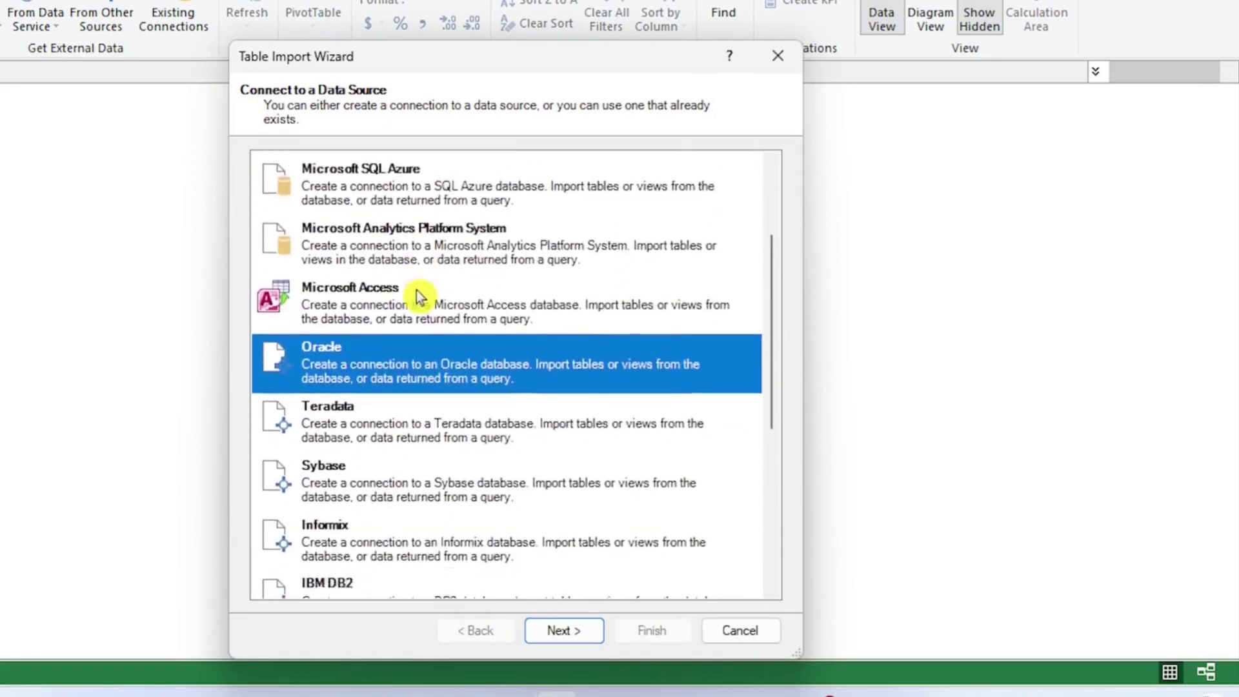
{"action": "scroll", "coordinate": [416, 290], "scroll_direction": "down", "scroll_amount": 2}
{"action": "left_click_drag", "start_coordinate": [769, 277], "coordinate": [753, 405]}
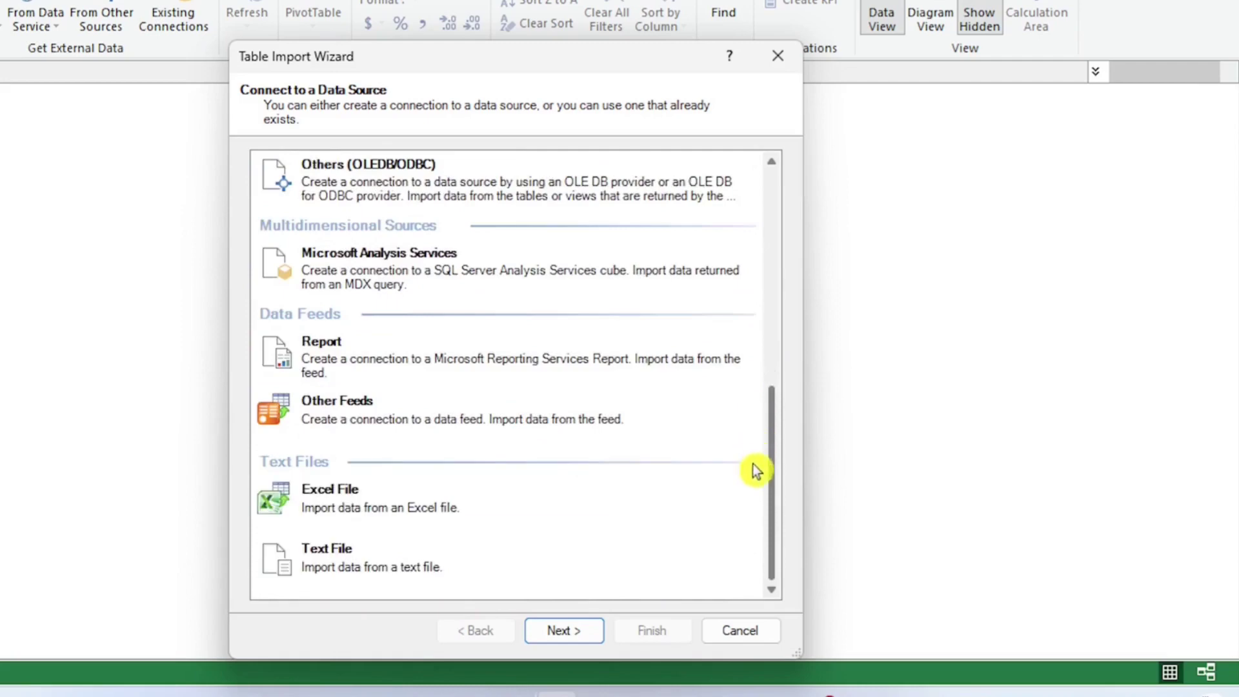
{"action": "left_click", "coordinate": [342, 500]}
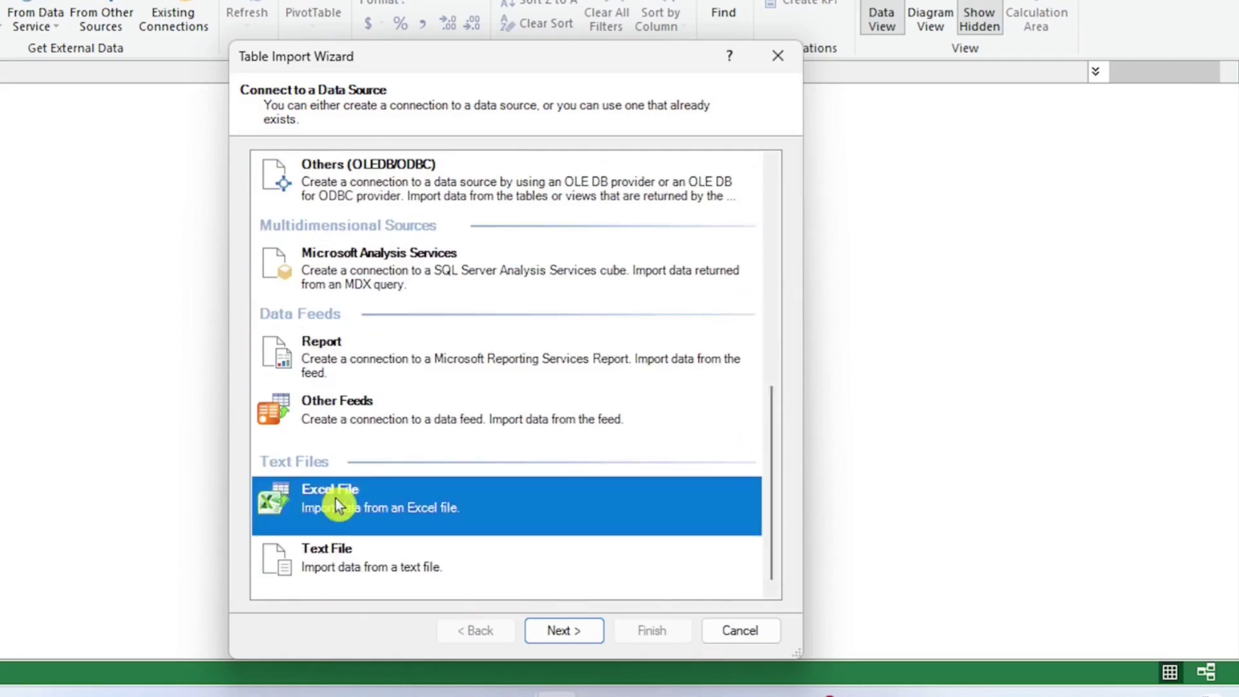
{"action": "left_click", "coordinate": [561, 629]}
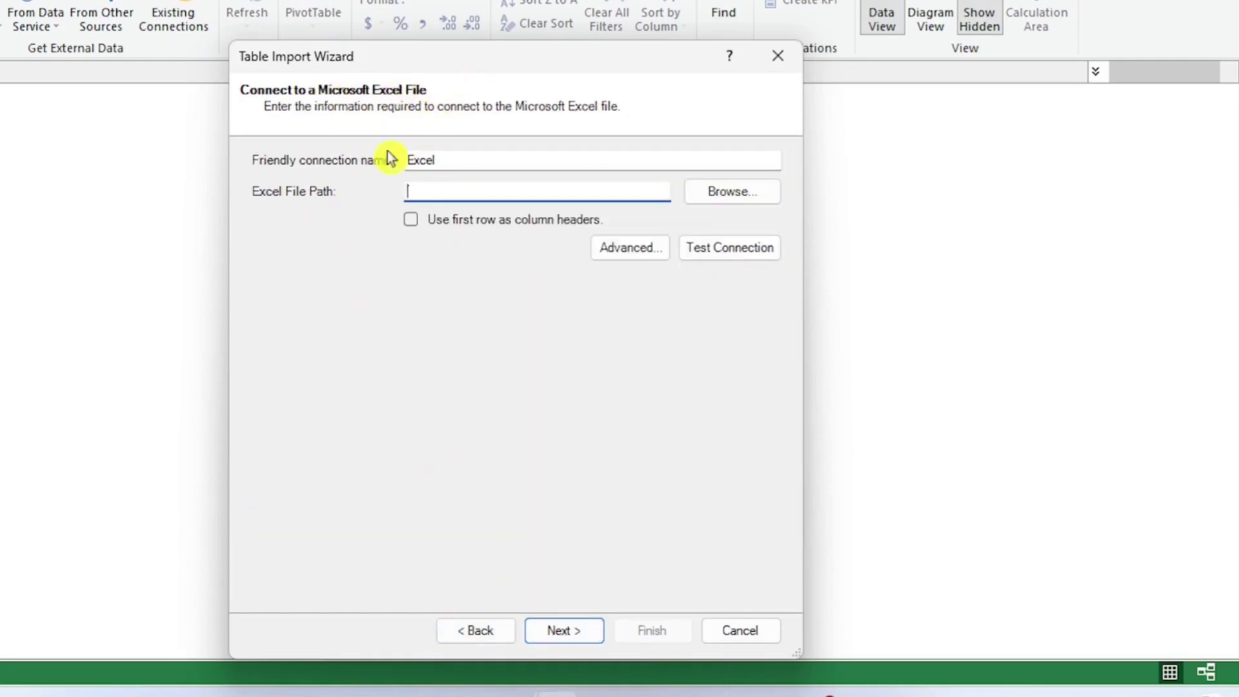
Connect to the المبيعات workbook with its first row used as column headers, and continue to the table selection
{"action": "left_click", "coordinate": [753, 202]}
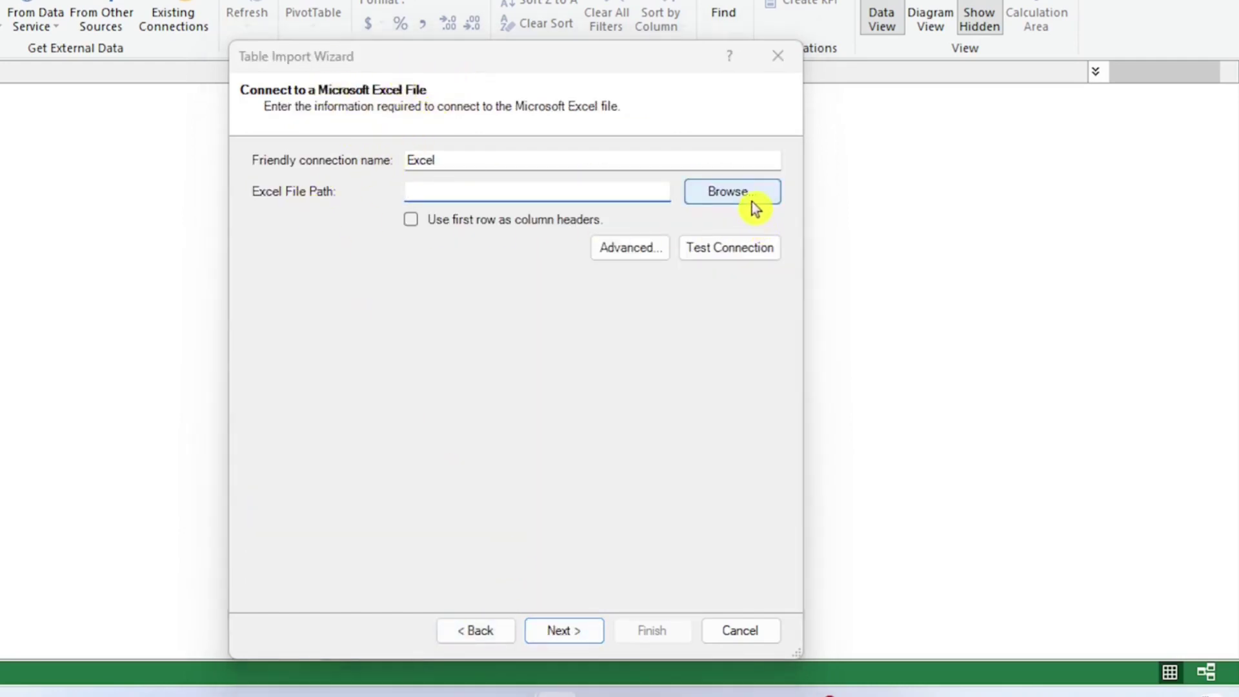
{"action": "left_click", "coordinate": [618, 280]}
{"action": "left_click", "coordinate": [618, 251]}
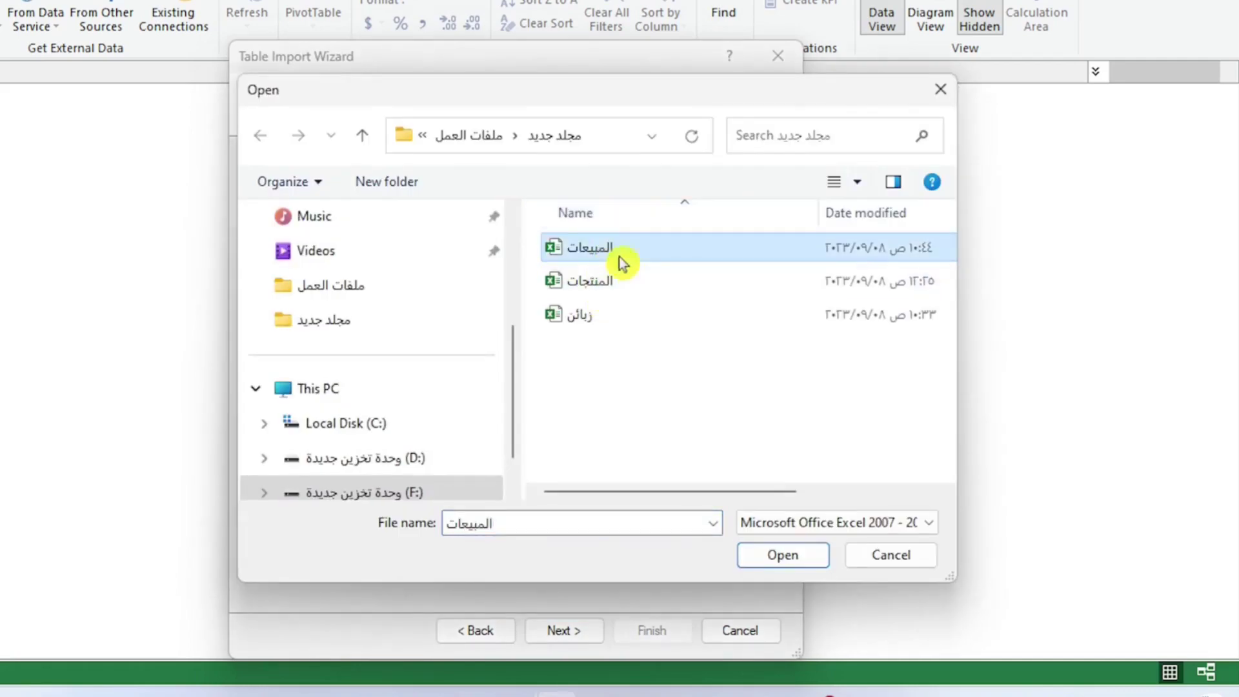
{"action": "left_click", "coordinate": [760, 556]}
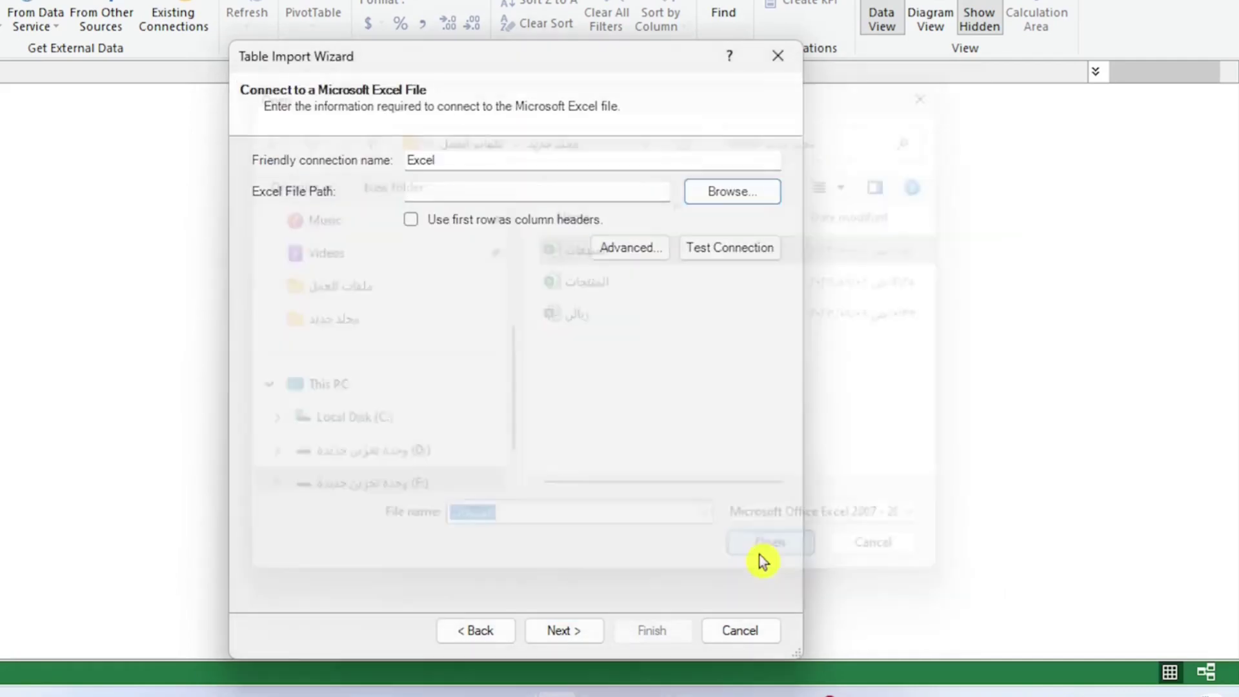
{"action": "left_click", "coordinate": [411, 220]}
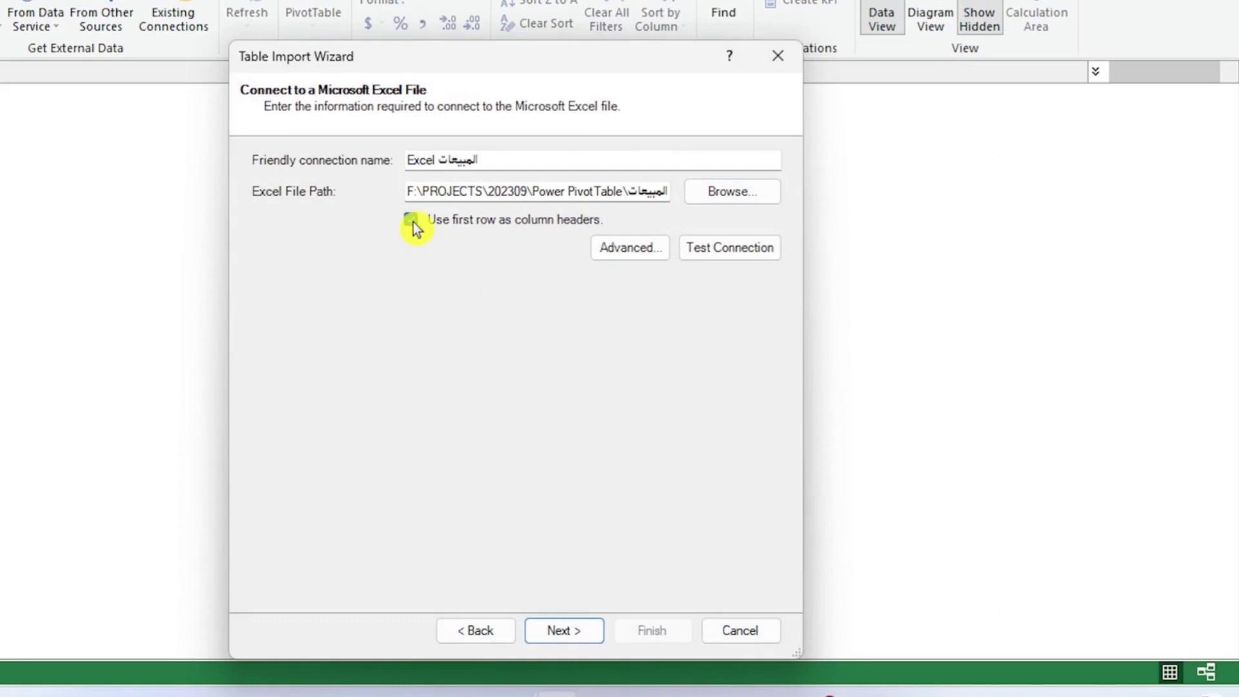
{"action": "left_click", "coordinate": [555, 627]}
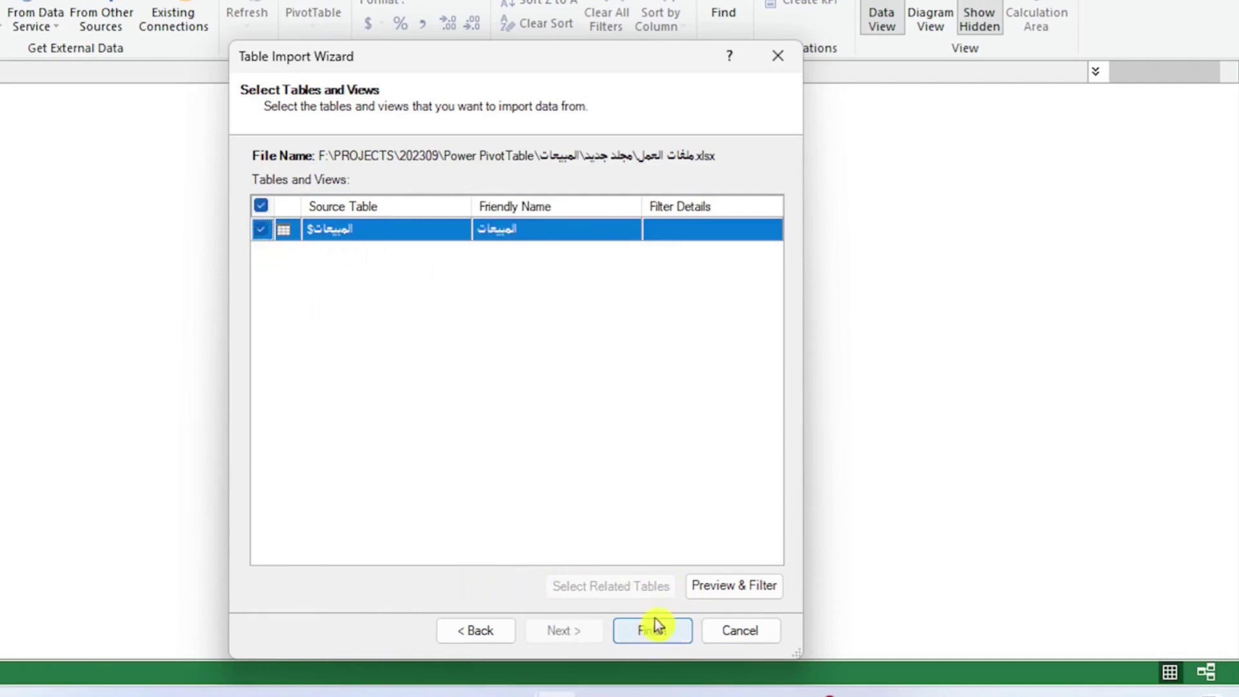
Preview the المبيعات source table, widen its المنتج column and check that column's filter options
{"action": "left_click", "coordinate": [707, 591]}
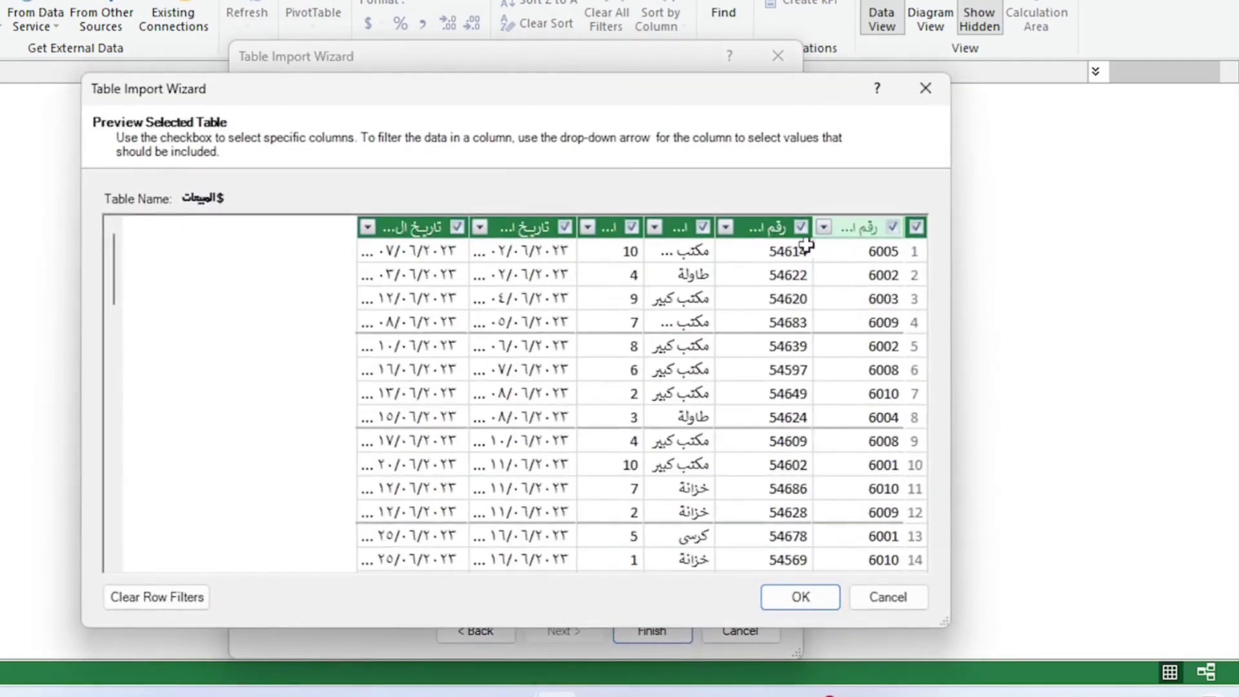
{"action": "left_click_drag", "start_coordinate": [638, 231], "coordinate": [561, 231]}
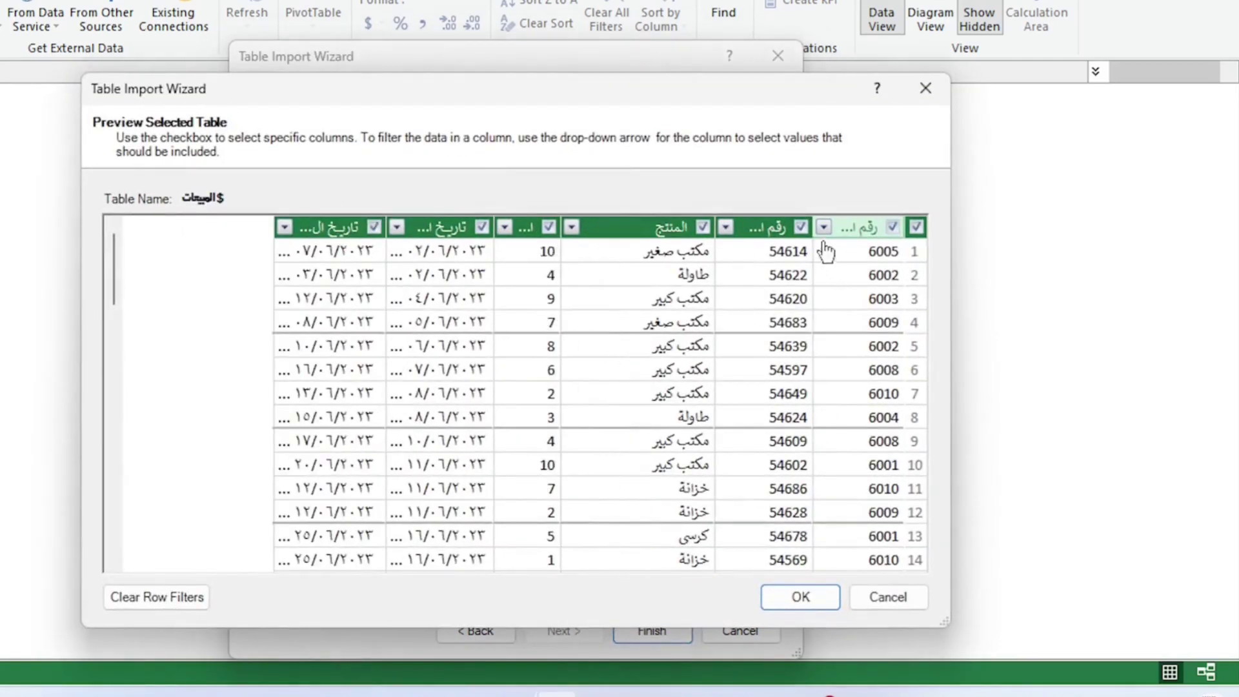
{"action": "left_click", "coordinate": [801, 228]}
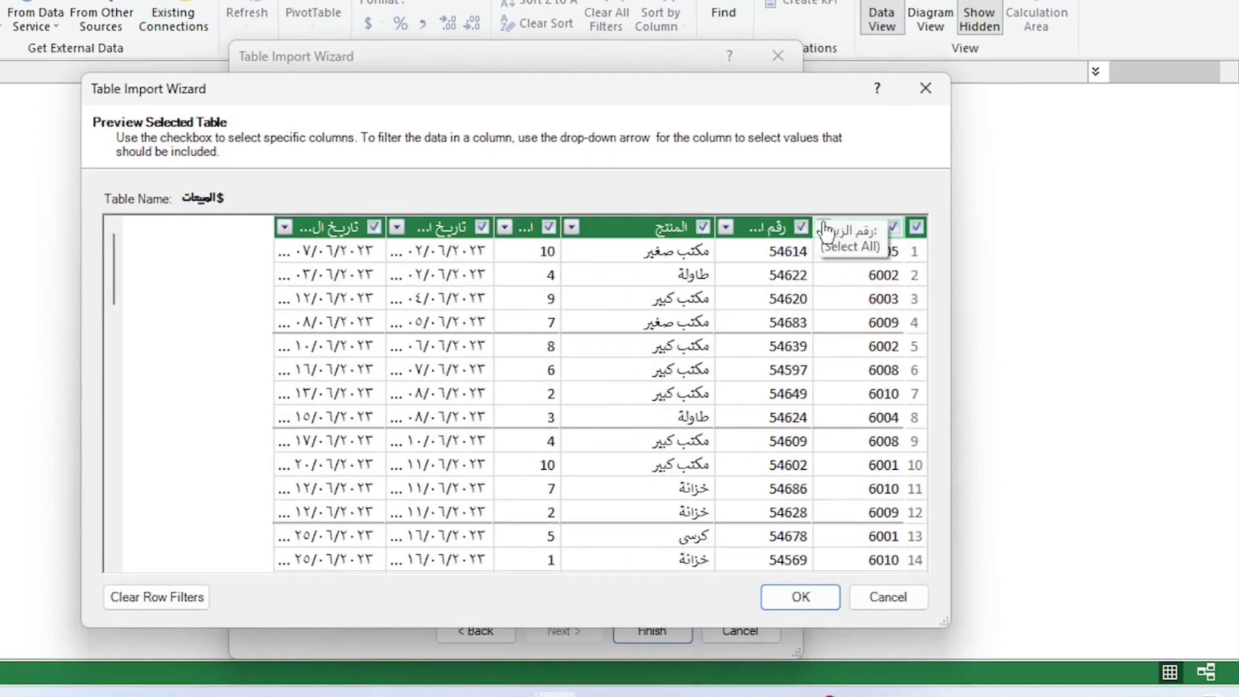
{"action": "left_click", "coordinate": [824, 229]}
{"action": "left_click", "coordinate": [543, 323]}
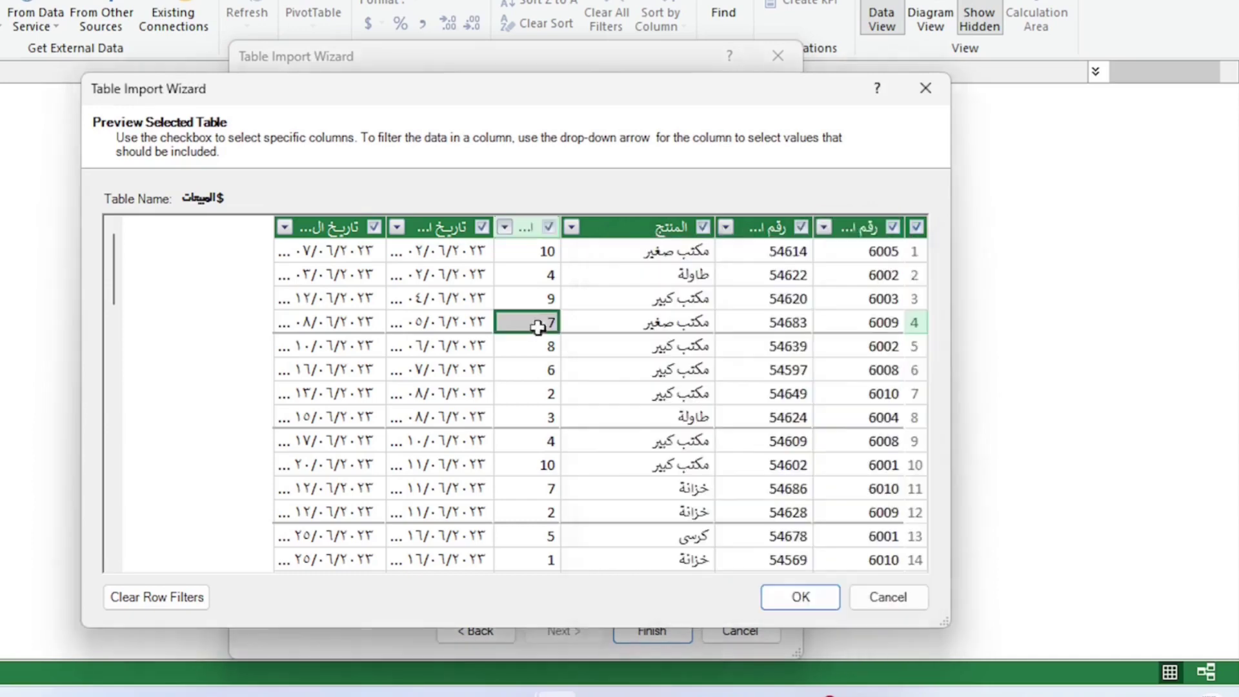
{"action": "left_click", "coordinate": [573, 227]}
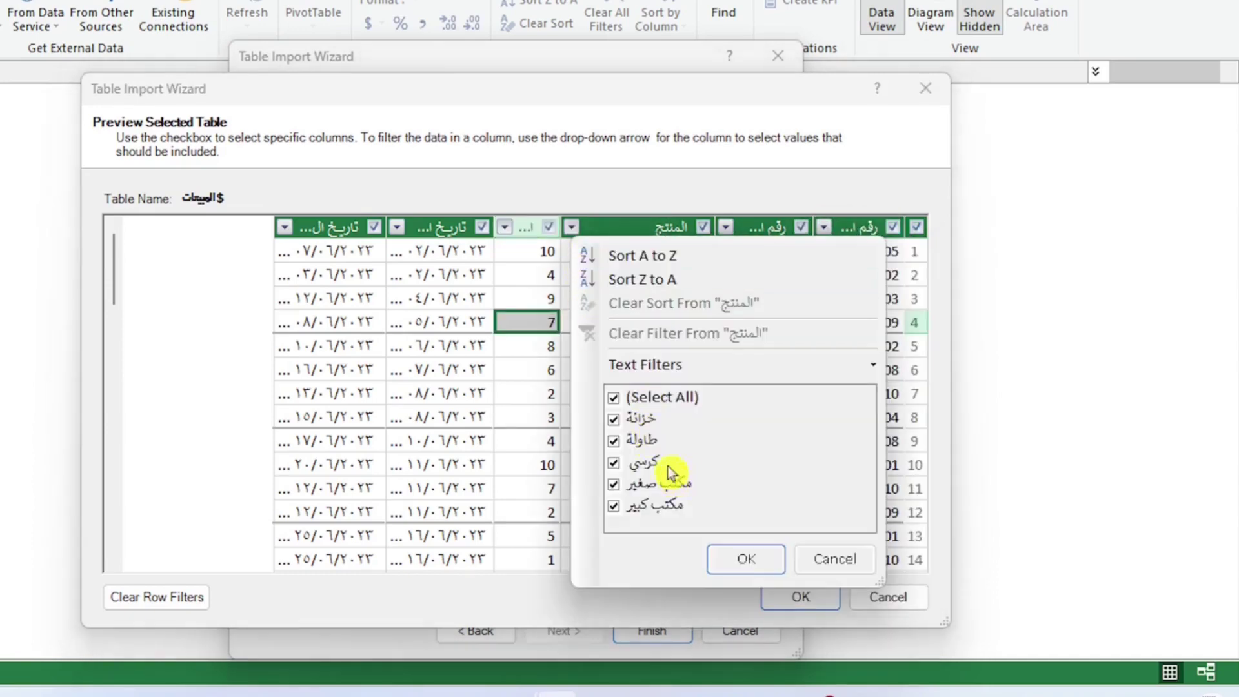
{"action": "left_click", "coordinate": [324, 392]}
{"action": "left_click", "coordinate": [801, 597]}
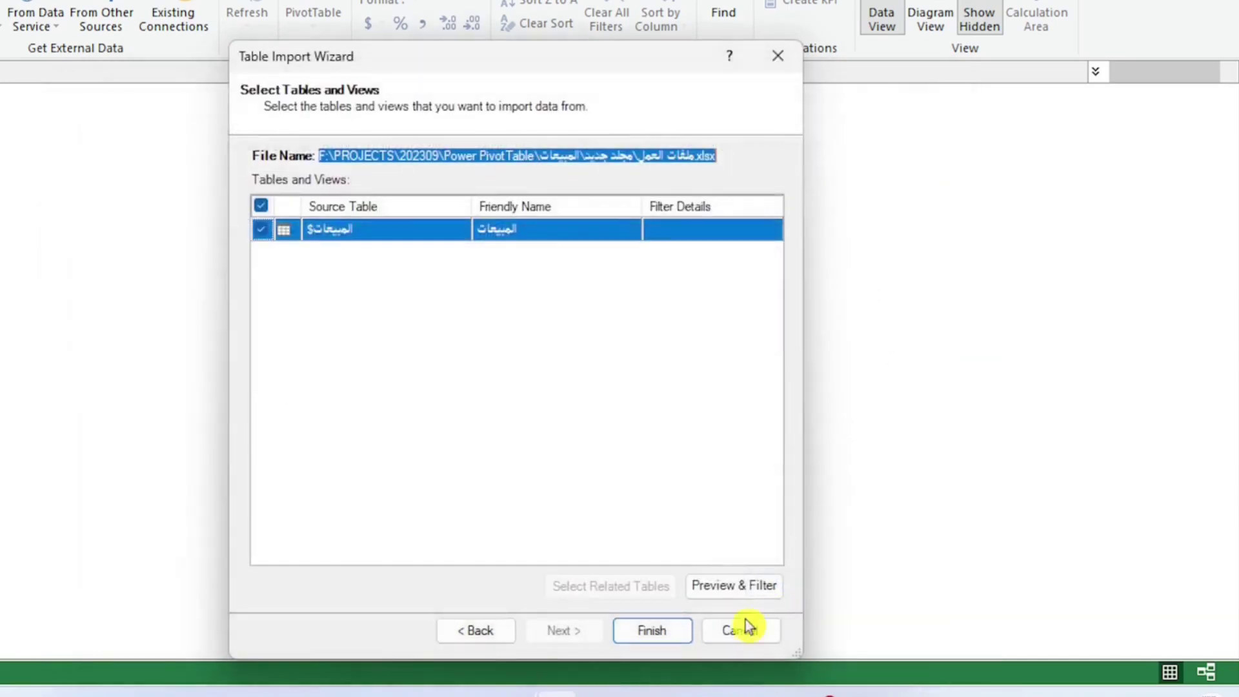
Import the المبيعات table into the data model and close the import wizard
{"action": "left_click", "coordinate": [670, 633]}
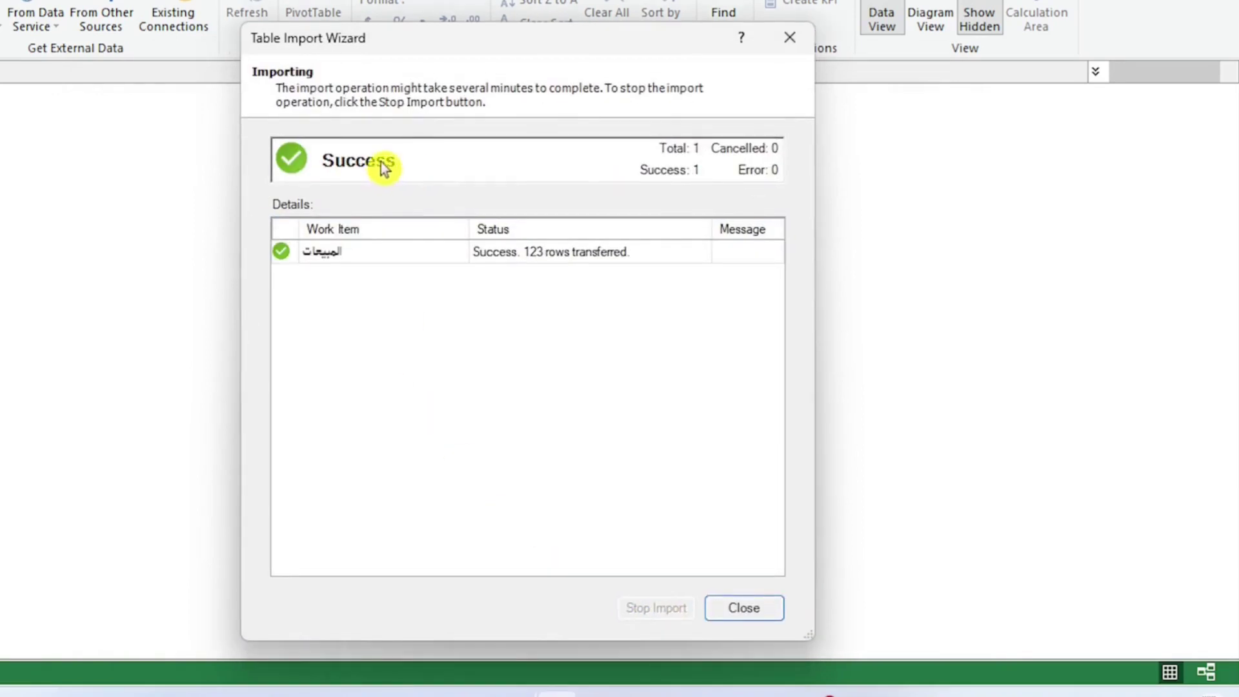
{"action": "left_click", "coordinate": [740, 613]}
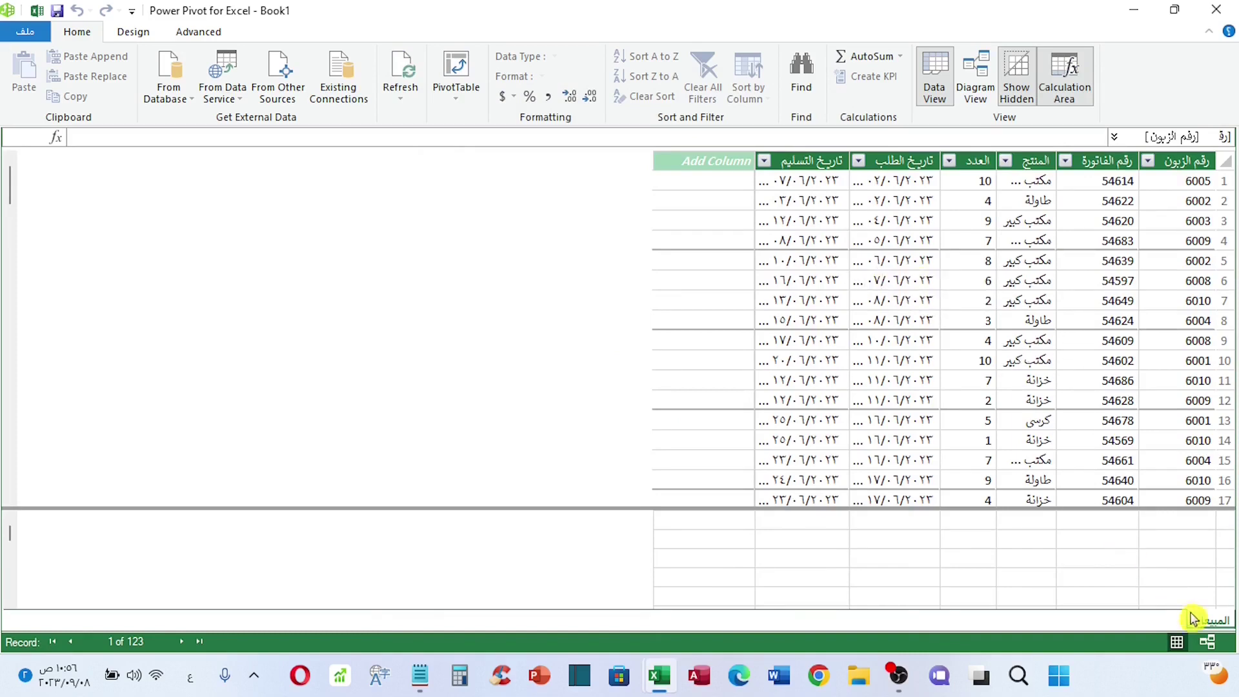
{"action": "left_click", "coordinate": [1002, 276]}
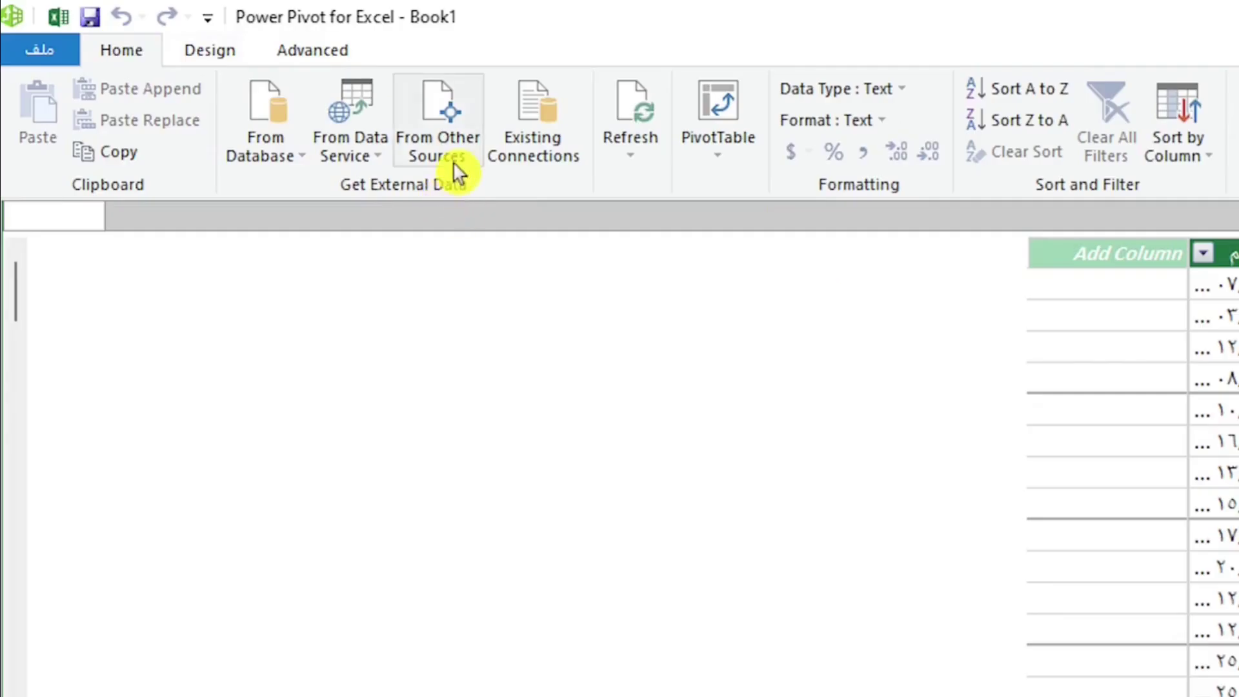
Start another table import from other sources and continue with Excel File as the data source
{"action": "left_click", "coordinate": [435, 133]}
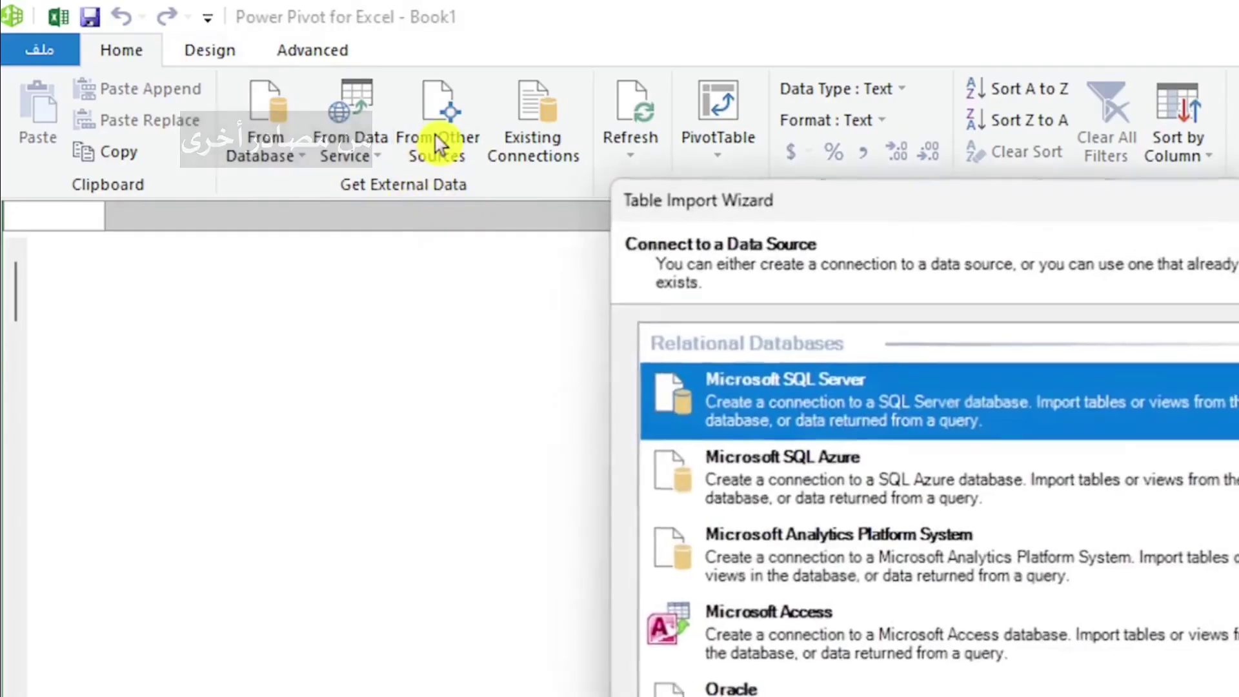
{"action": "scroll", "coordinate": [807, 388], "scroll_direction": "down", "scroll_amount": 10}
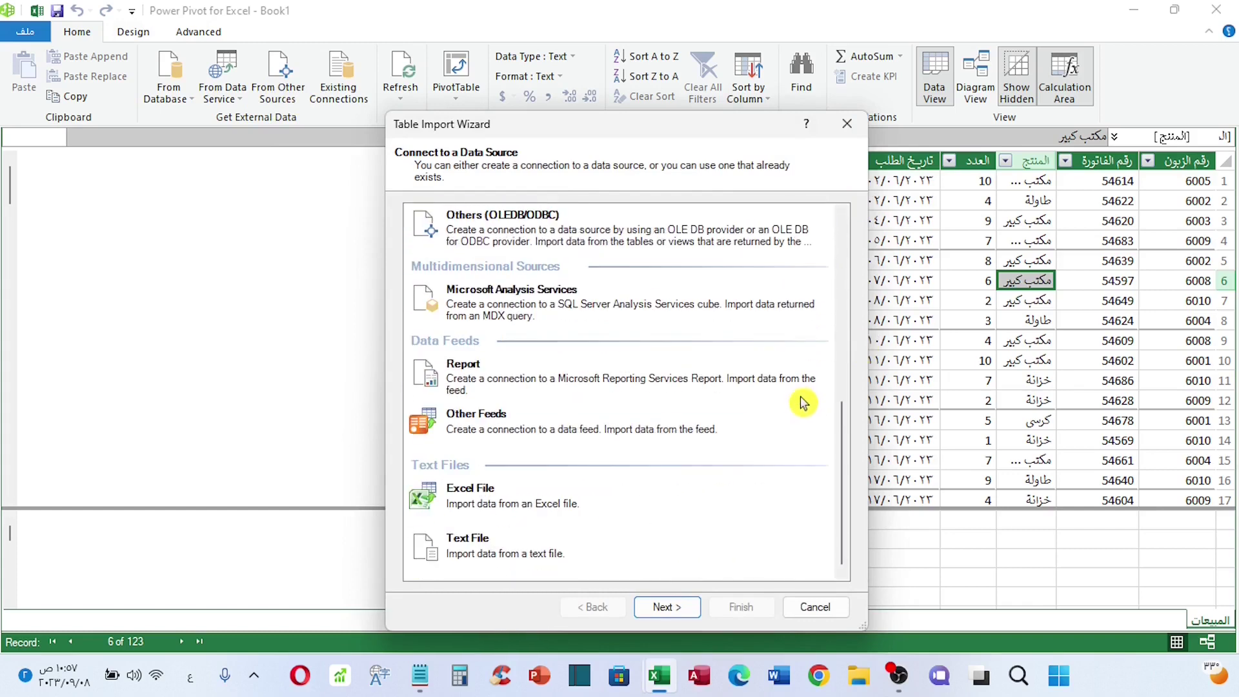
{"action": "left_click", "coordinate": [497, 496]}
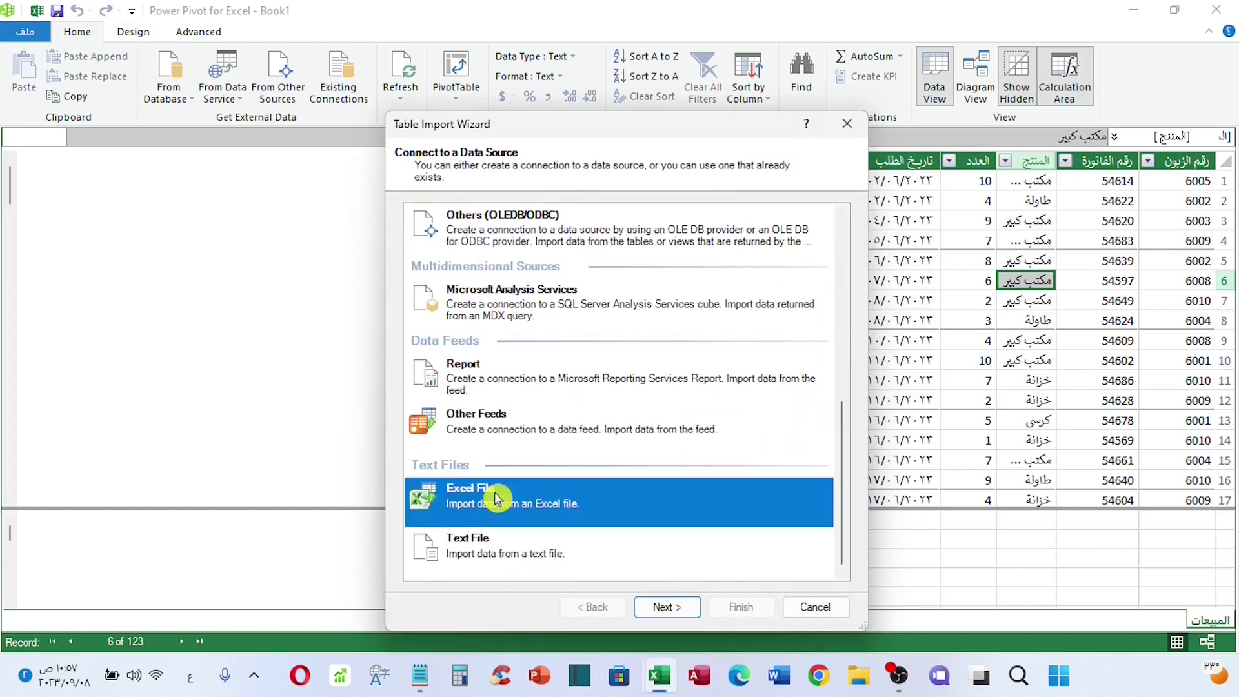
{"action": "left_click", "coordinate": [663, 607]}
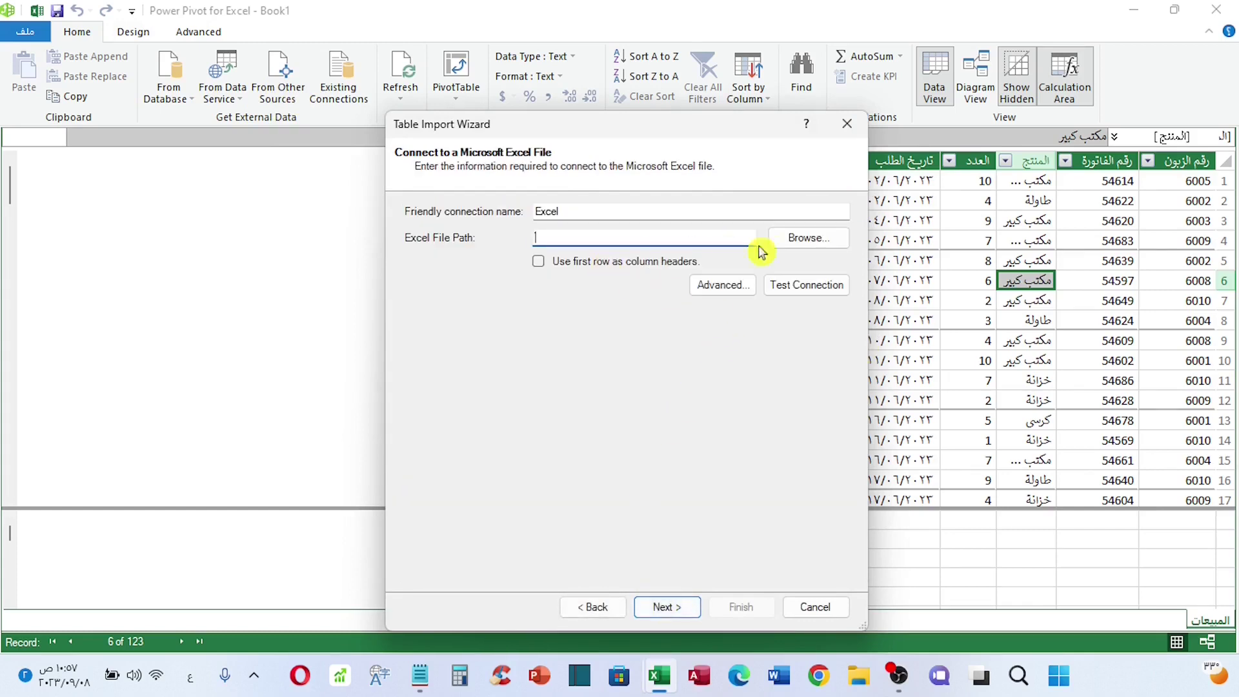
Connect to the زبائن workbook with its first row used as column headers, and continue to the table selection
{"action": "left_click", "coordinate": [792, 244]}
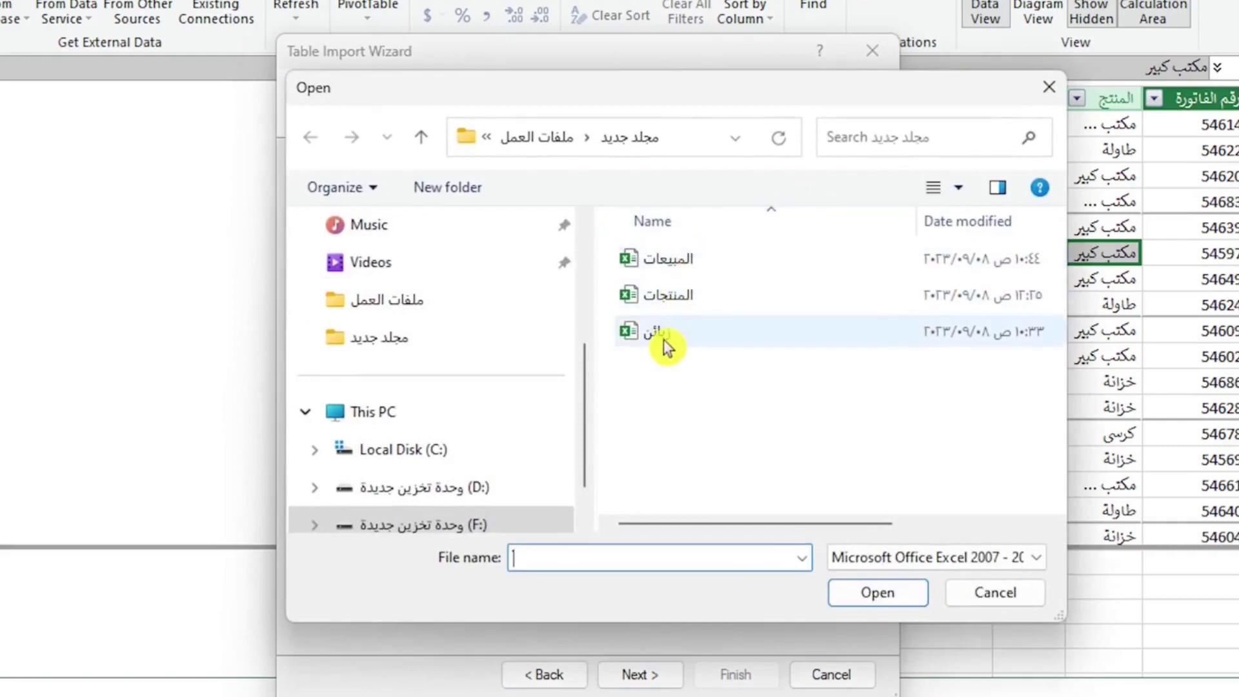
{"action": "left_click", "coordinate": [660, 331]}
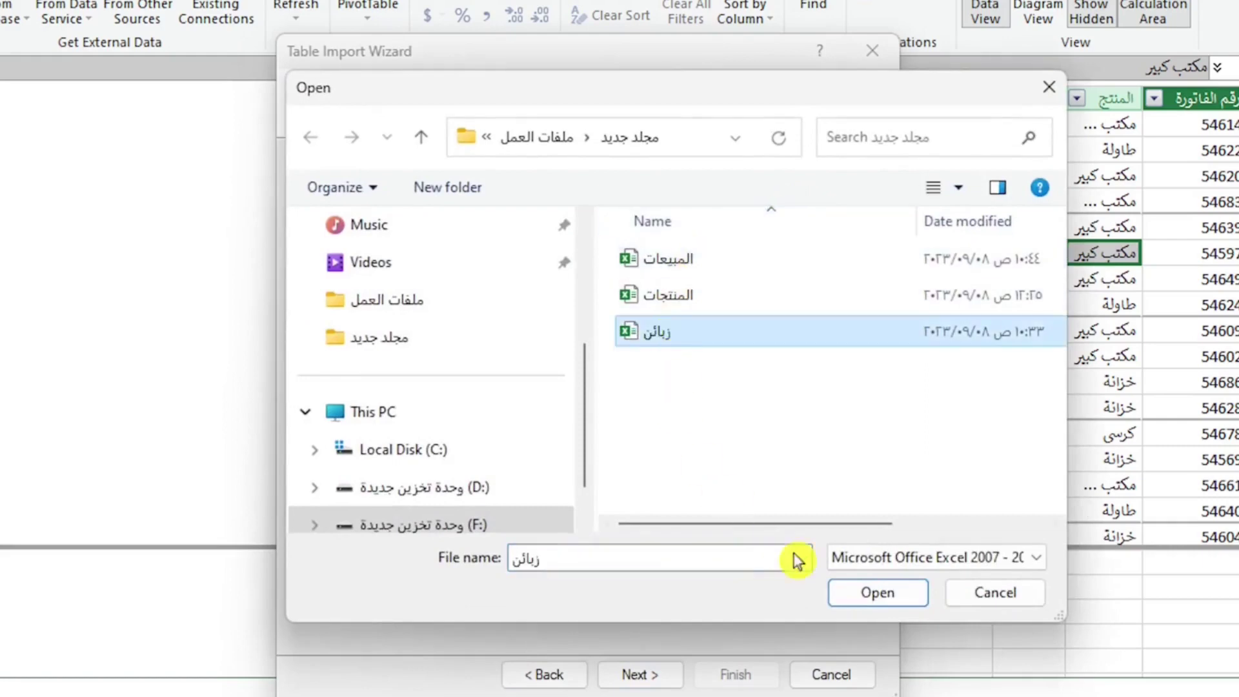
{"action": "left_click", "coordinate": [877, 584]}
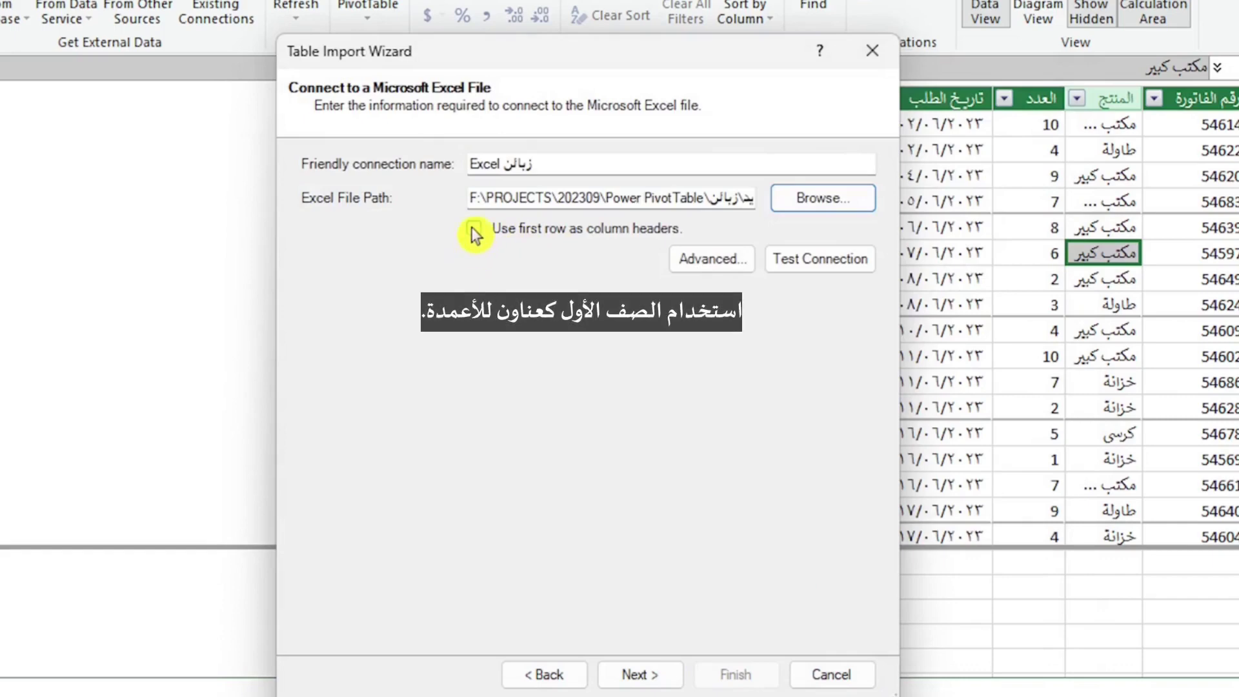
{"action": "left_click", "coordinate": [474, 230]}
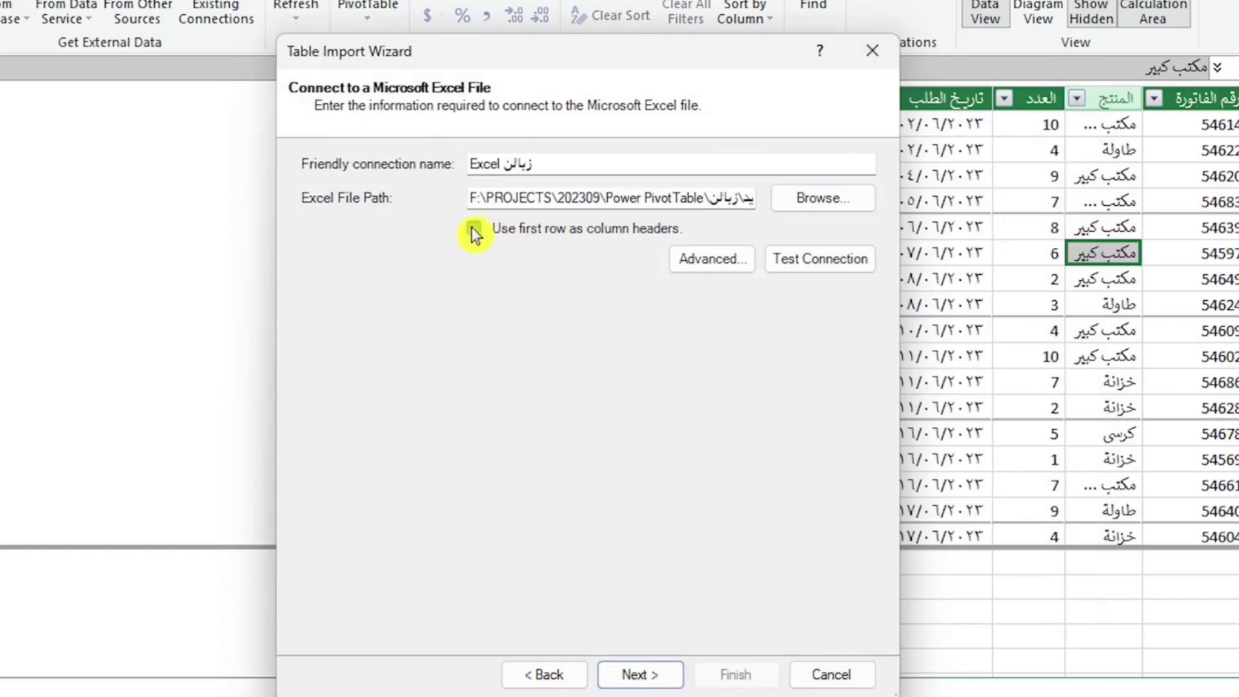
{"action": "left_click", "coordinate": [645, 676]}
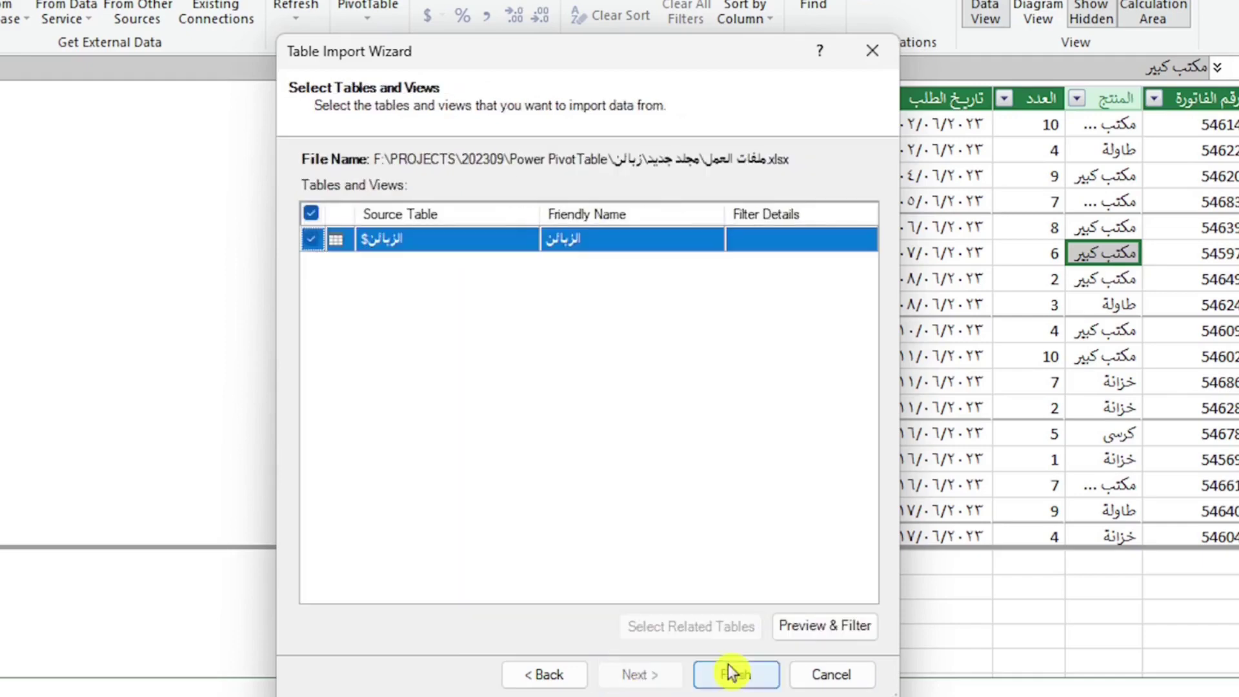
Preview the rows of the الزبائن source table and close the preview
{"action": "left_click", "coordinate": [800, 629]}
{"action": "left_click", "coordinate": [638, 337]}
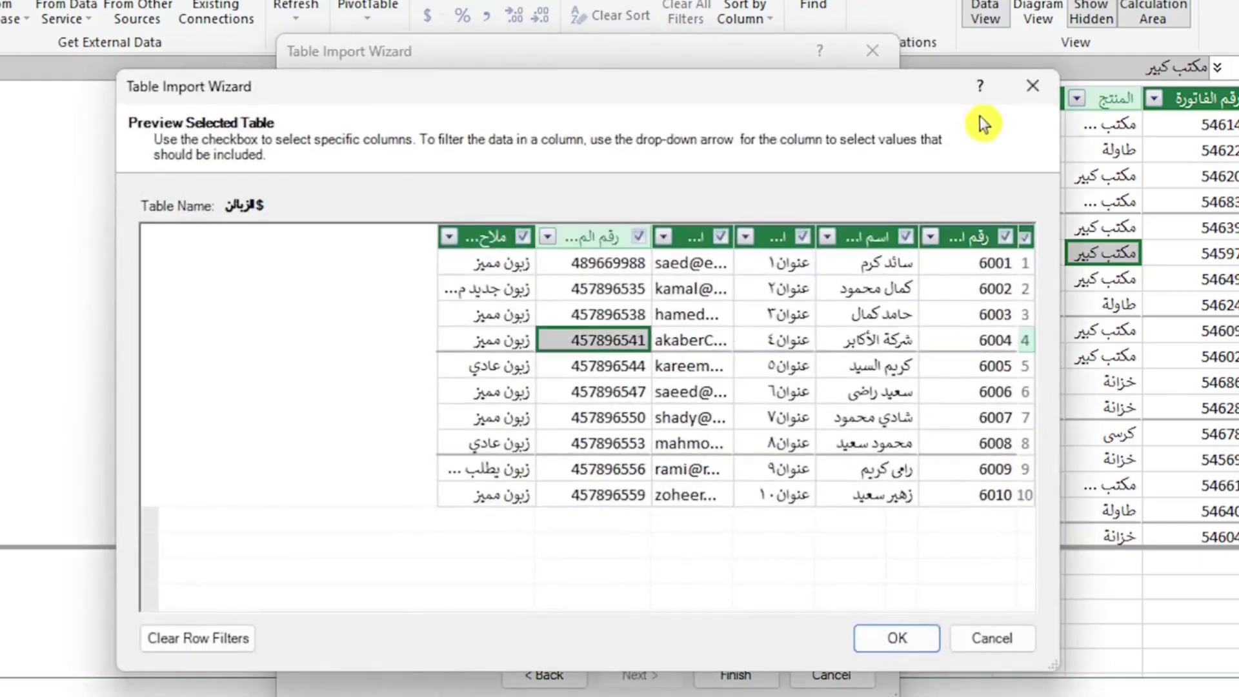
{"action": "left_click", "coordinate": [1027, 92]}
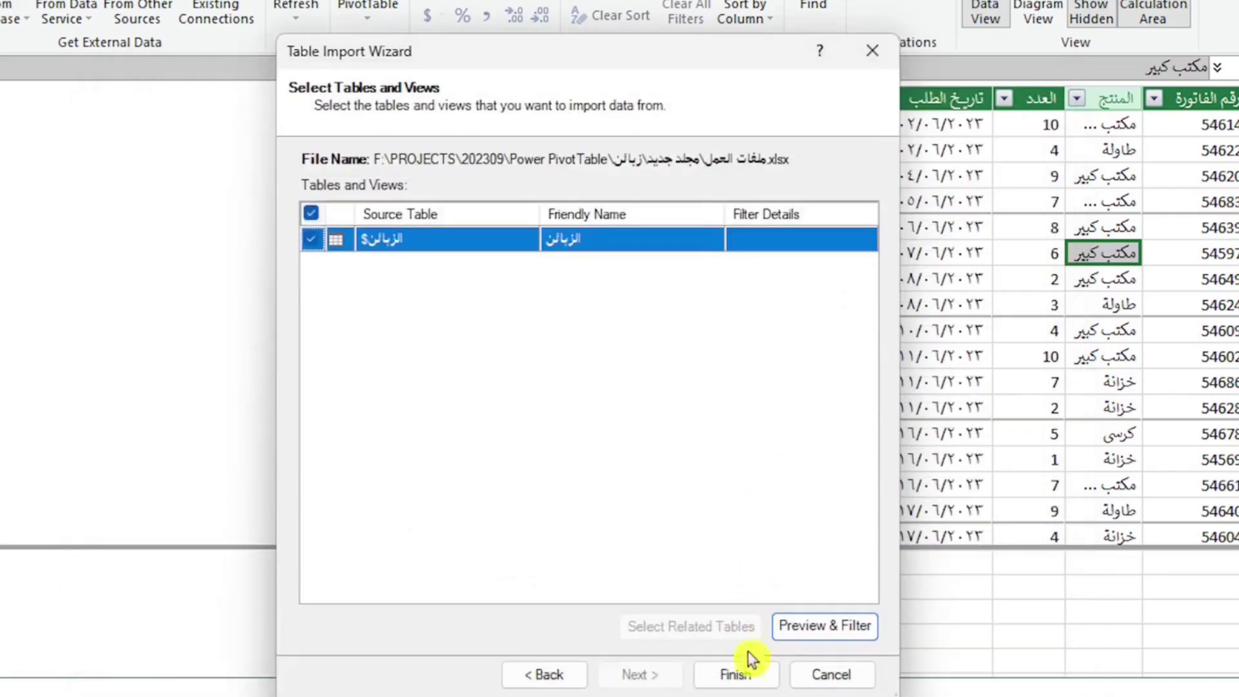
Import the الزبائن table into the data model, close the import wizard and view it alongside the المبيعات table
{"action": "left_click", "coordinate": [740, 675]}
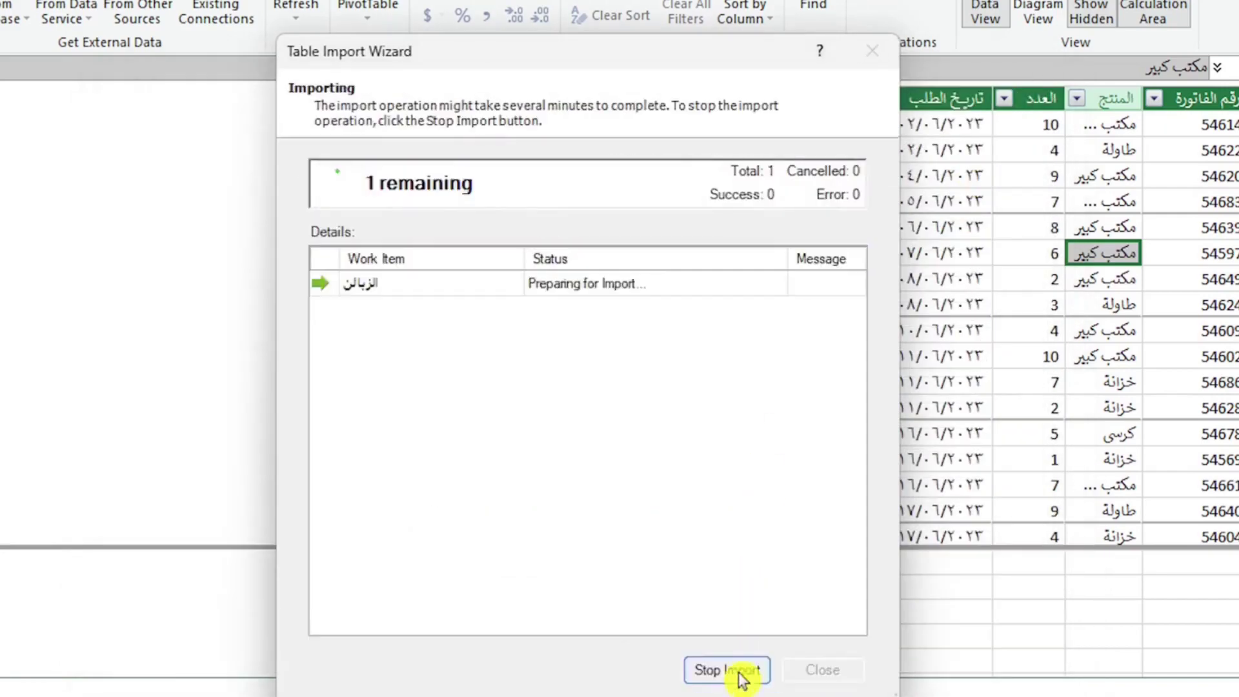
{"action": "left_click", "coordinate": [821, 671]}
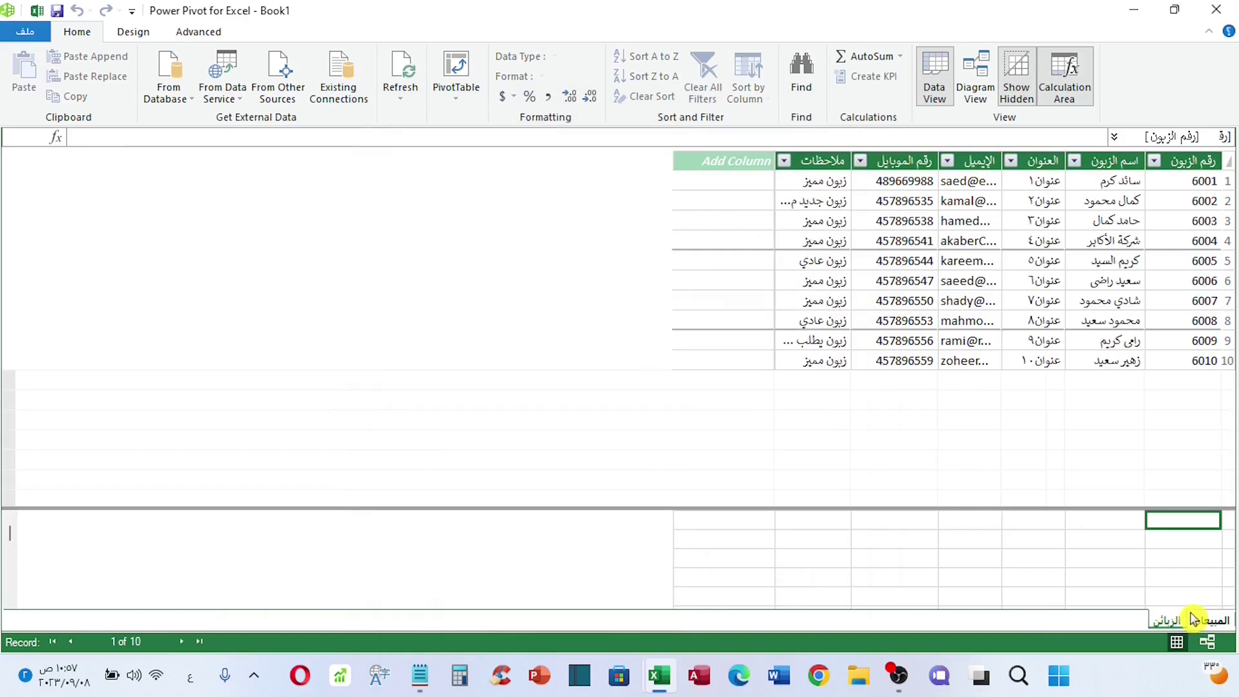
{"action": "left_click", "coordinate": [1194, 619]}
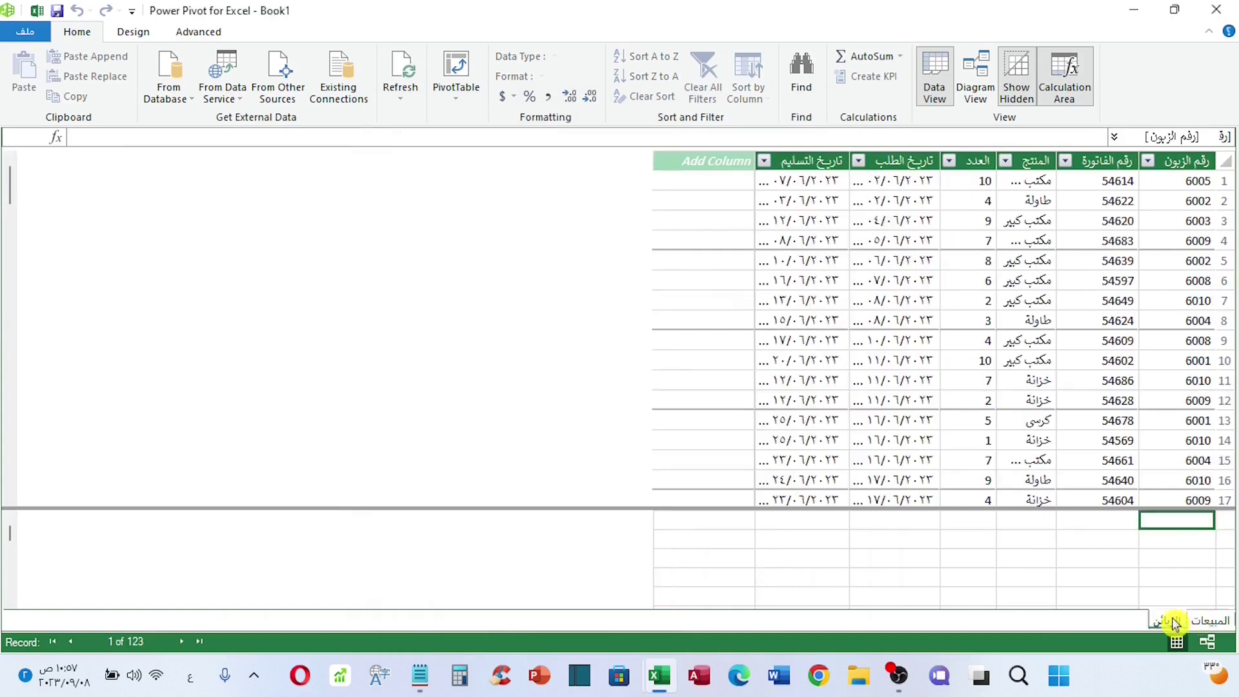
{"action": "left_click", "coordinate": [1169, 622]}
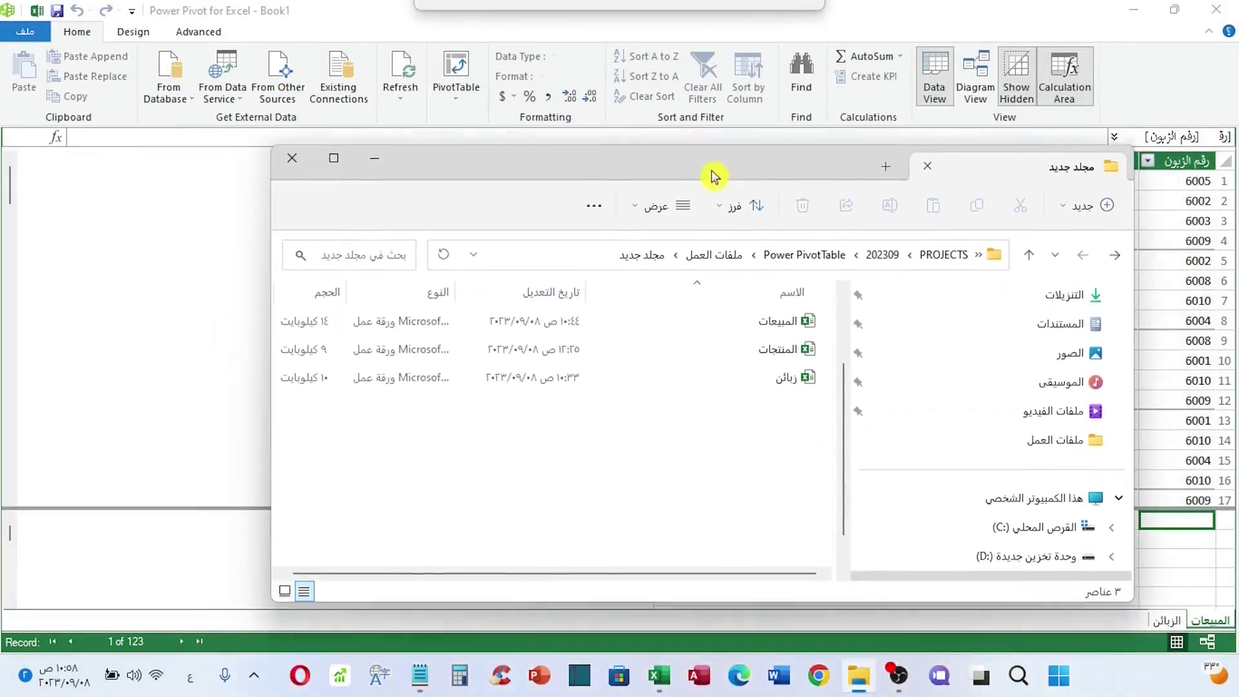
Open the المنتجات workbook from the مجلد جديد folder, move its window aside and close the Power Pivot window
{"action": "left_click", "coordinate": [746, 347]}
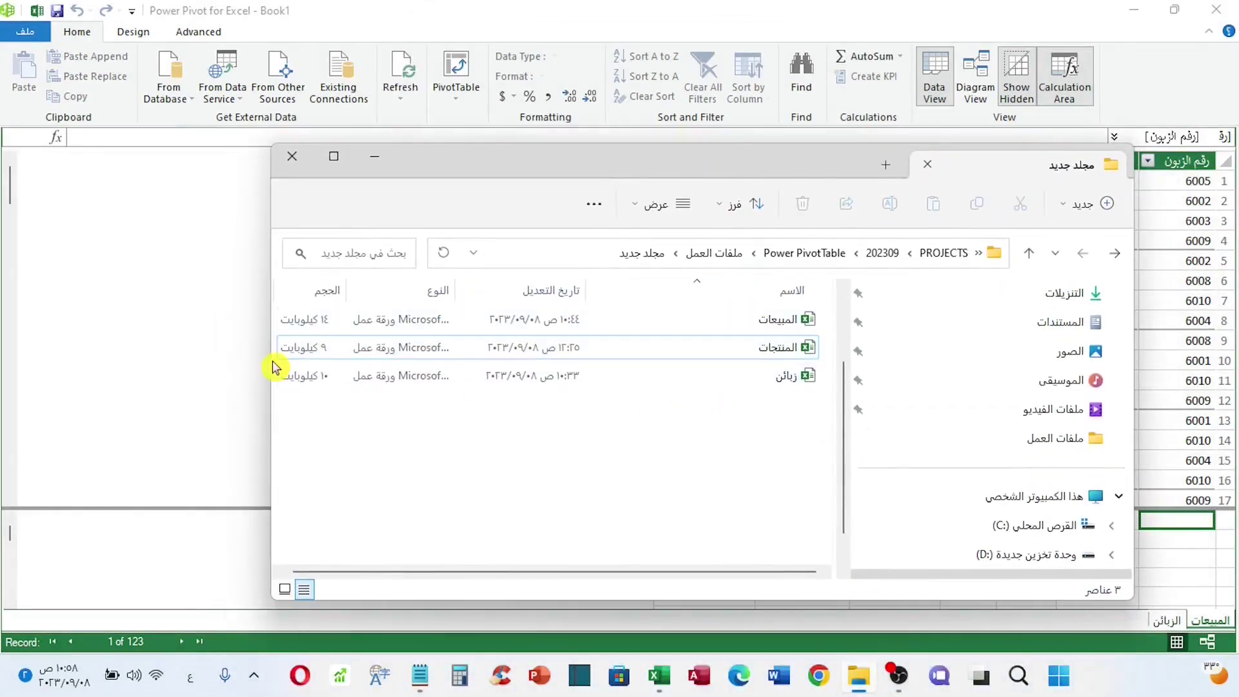
{"action": "left_click_drag", "start_coordinate": [273, 359], "coordinate": [456, 357]}
{"action": "double_click", "coordinate": [722, 352]}
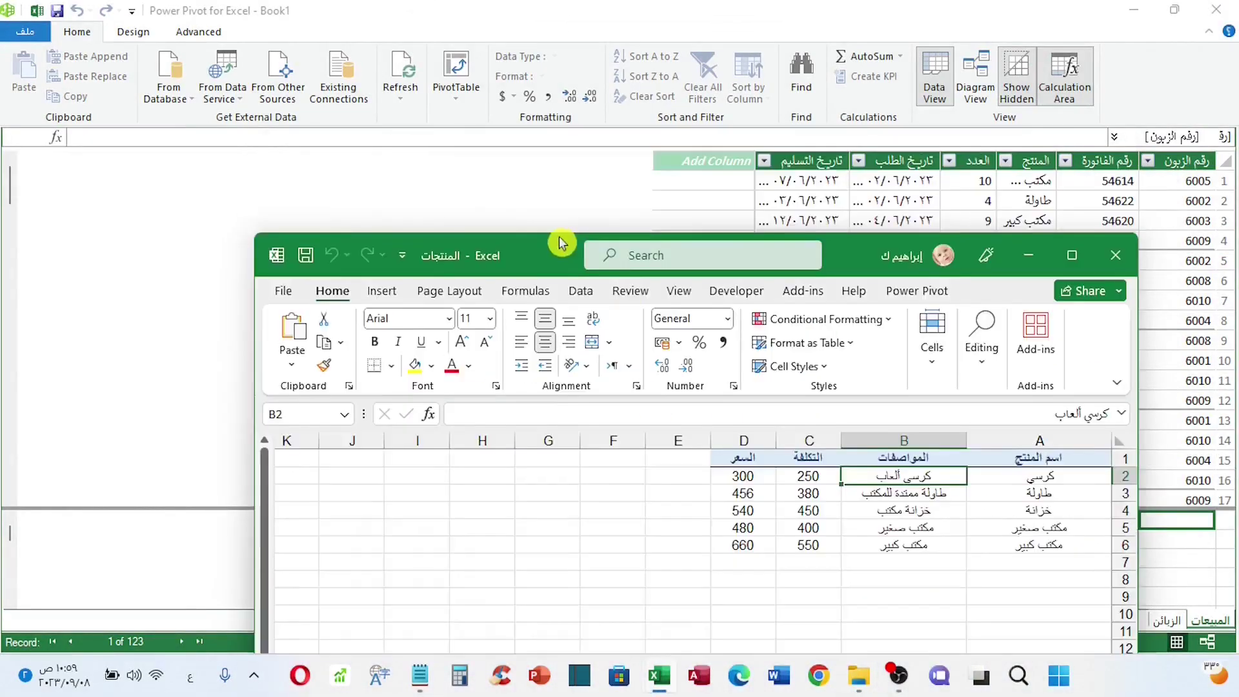
{"action": "left_click_drag", "start_coordinate": [562, 243], "coordinate": [312, 161]}
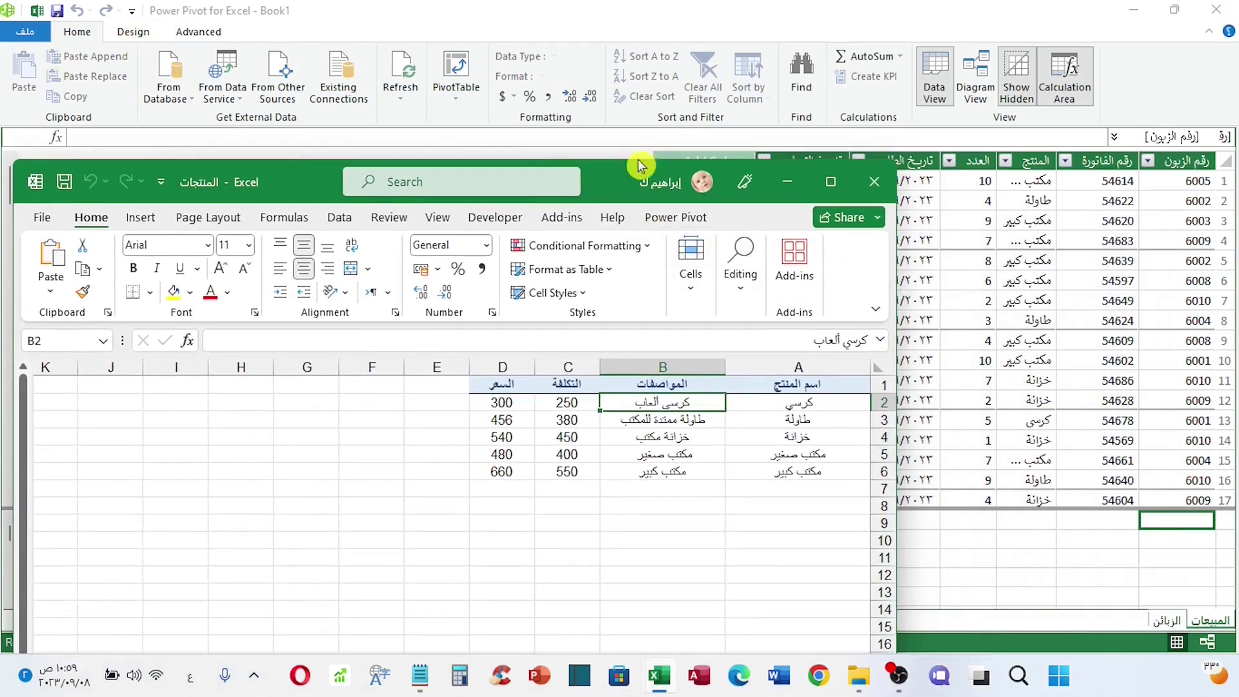
{"action": "left_click", "coordinate": [1216, 10]}
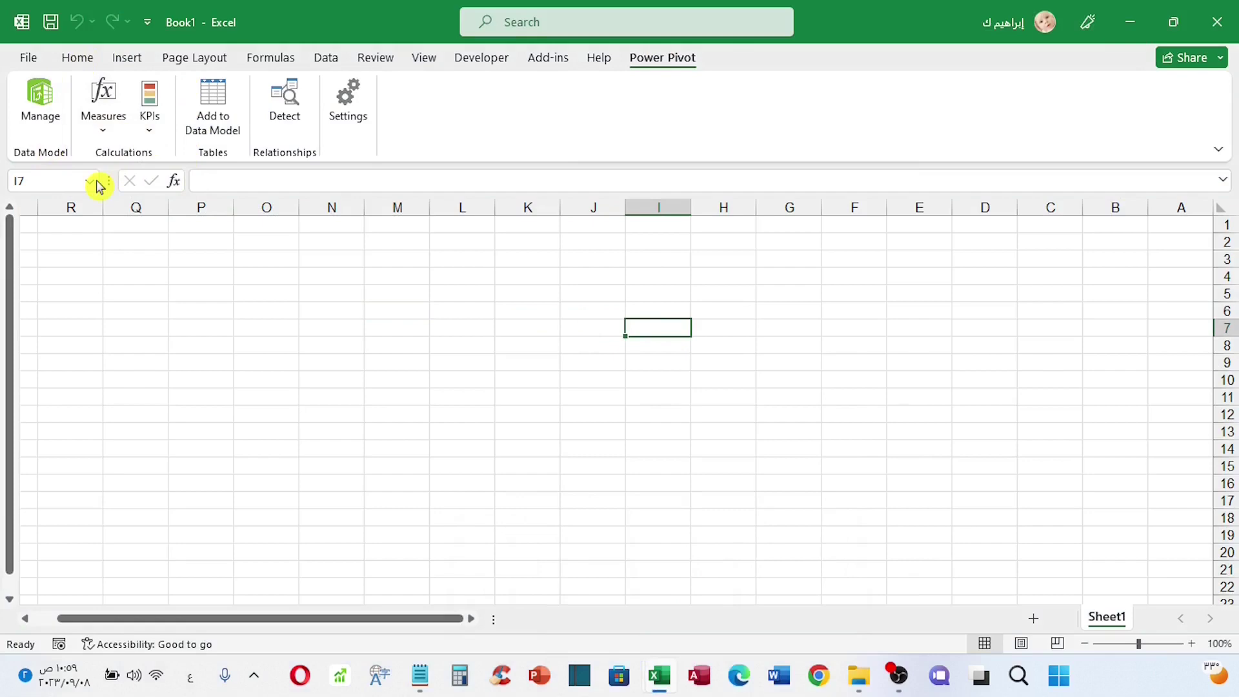
Copy the product list from the المنتجات workbook into Sheet1 of Book1 starting at cell A1, and fit column B to its contents
{"action": "left_click", "coordinate": [295, 243]}
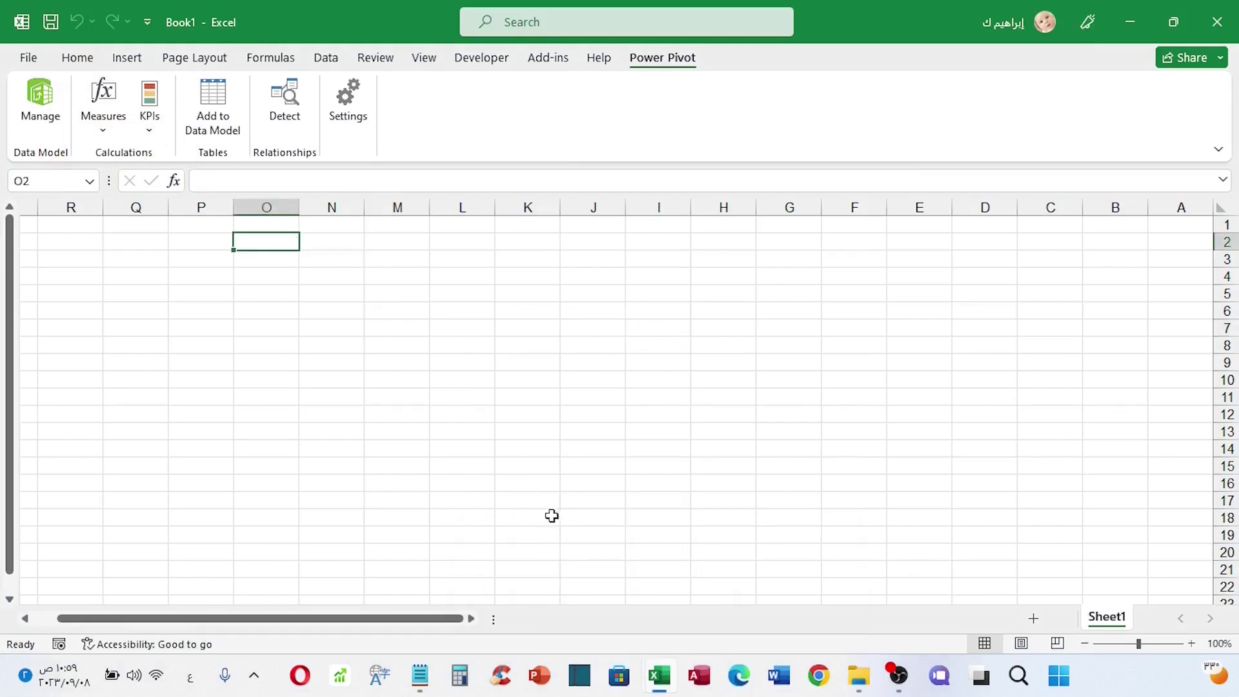
{"action": "left_click_drag", "start_coordinate": [761, 388], "coordinate": [509, 471]}
{"action": "right_click", "coordinate": [545, 400]}
{"action": "left_click", "coordinate": [639, 171]}
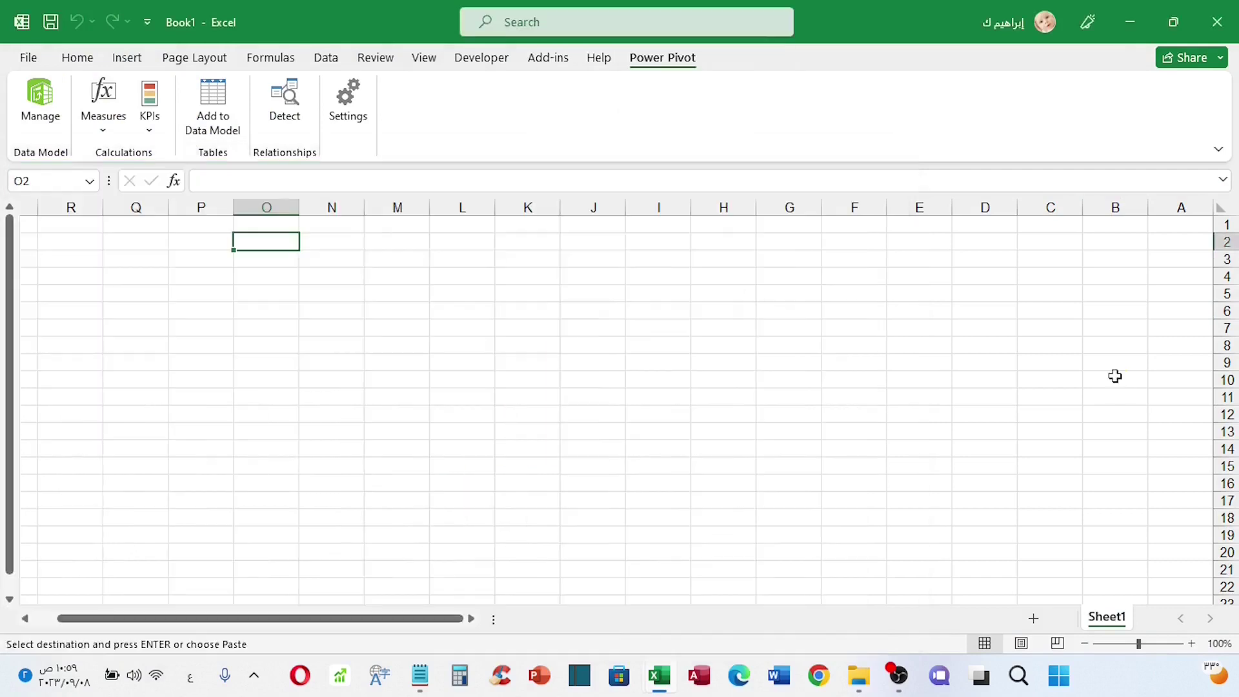
{"action": "right_click", "coordinate": [1155, 225]}
{"action": "left_click", "coordinate": [1040, 260]}
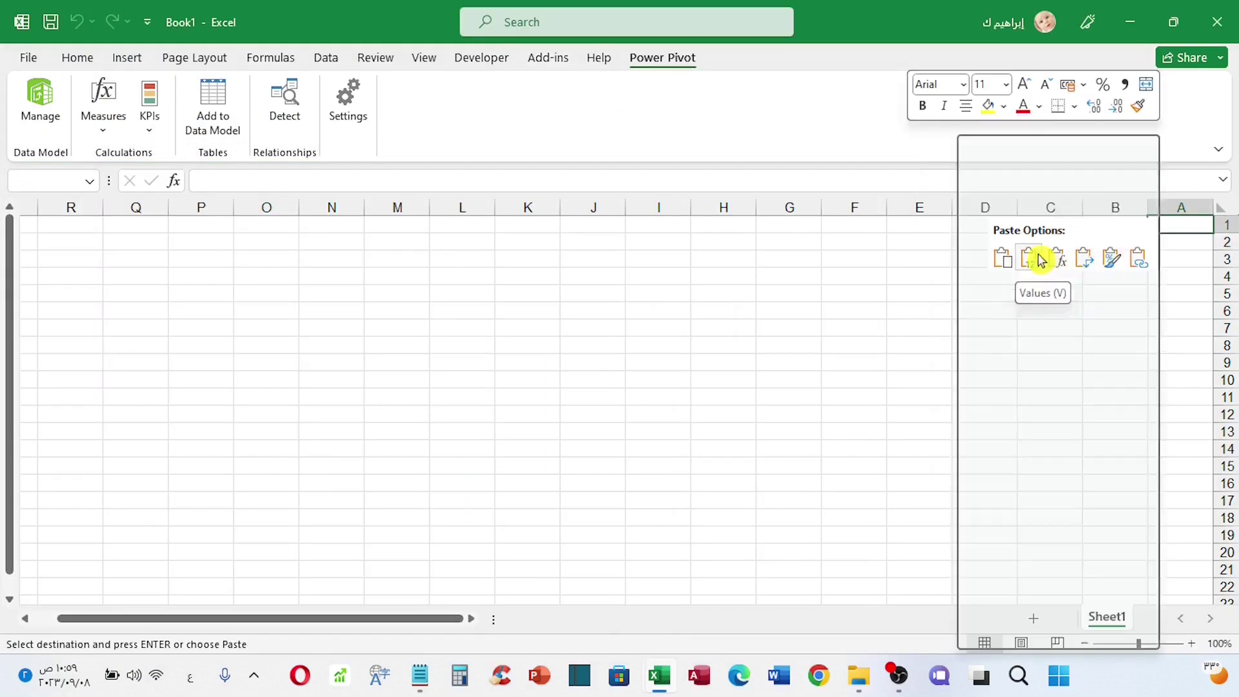
{"action": "double_click", "coordinate": [1083, 207]}
{"action": "left_click", "coordinate": [1104, 294]}
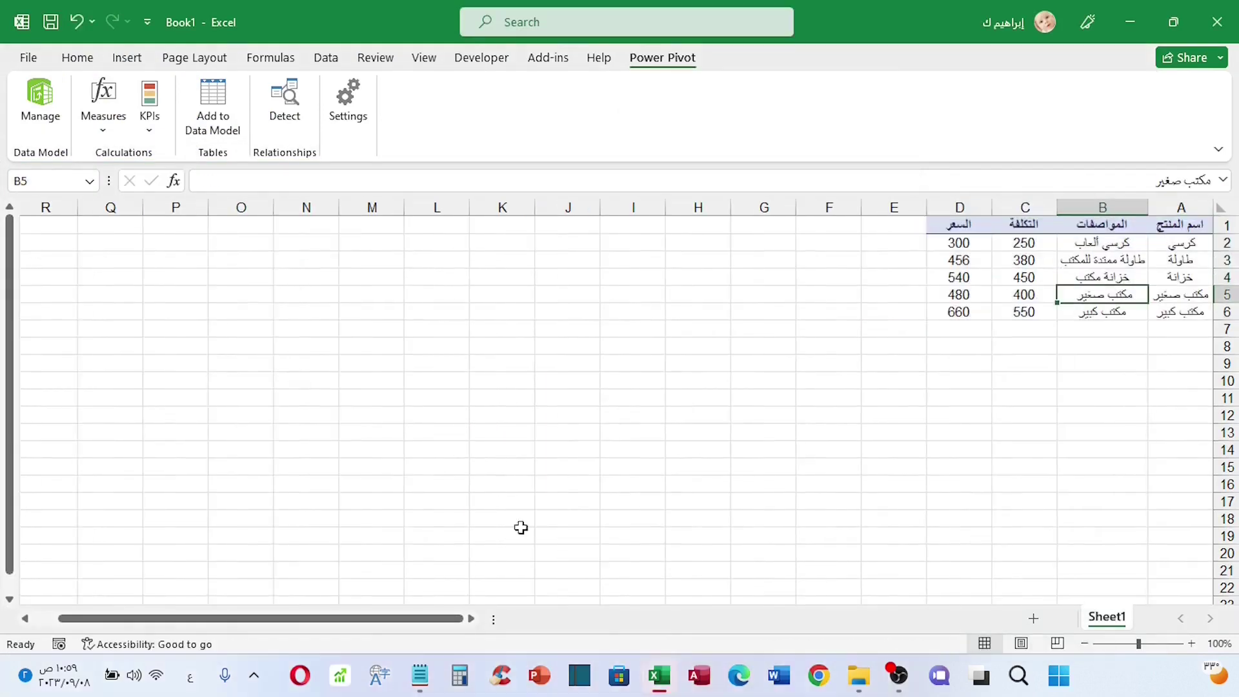
{"action": "left_click", "coordinate": [691, 386]}
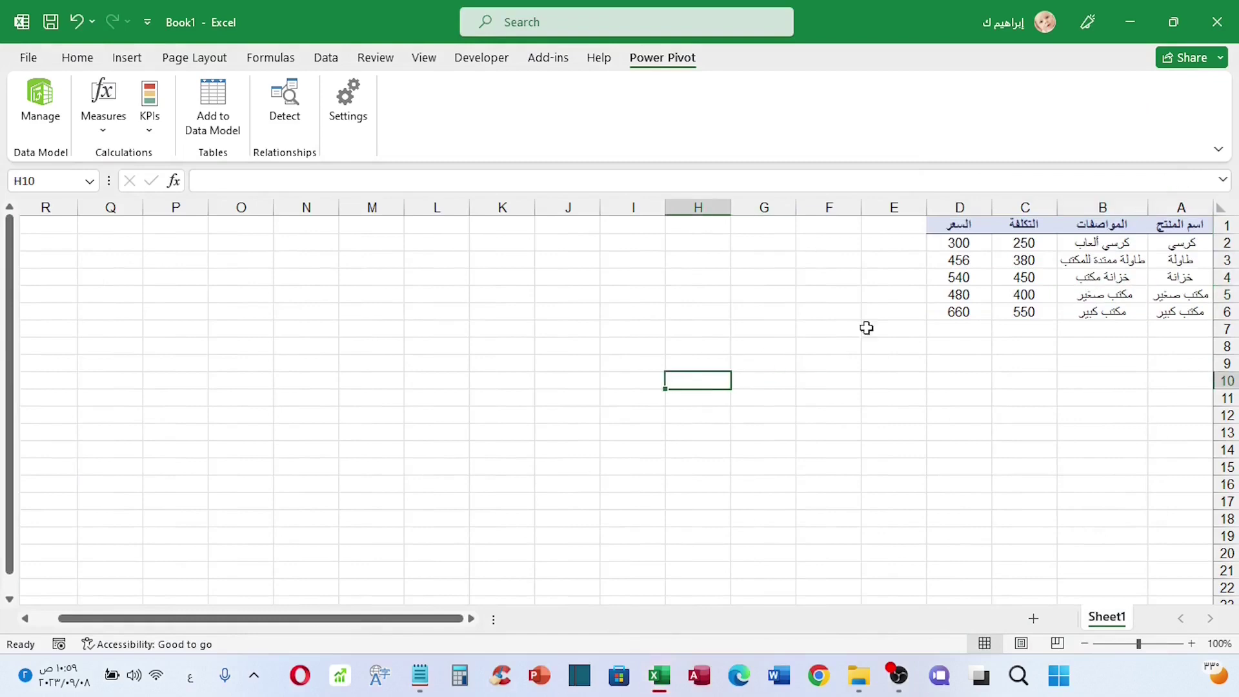
Add the product range $A$1:$D$6 on Sheet1 to the data model as a table with headers
{"action": "left_click", "coordinate": [1068, 277]}
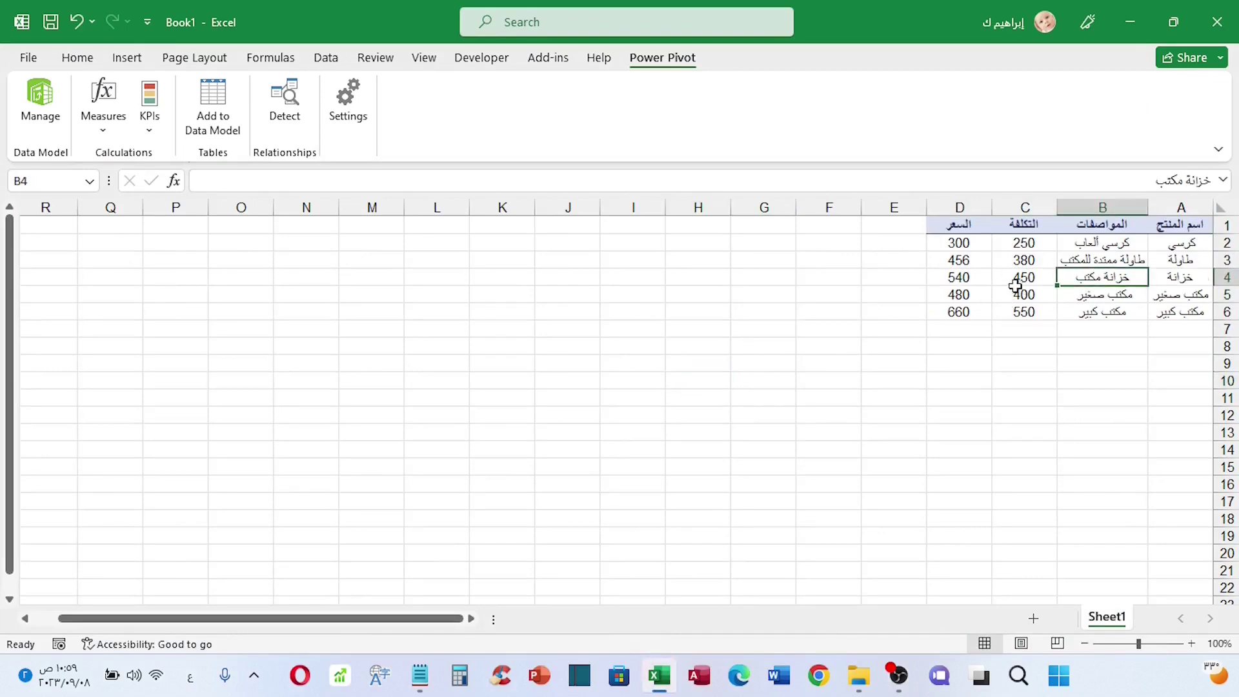
{"action": "left_click", "coordinate": [772, 330]}
{"action": "left_click", "coordinate": [1086, 260]}
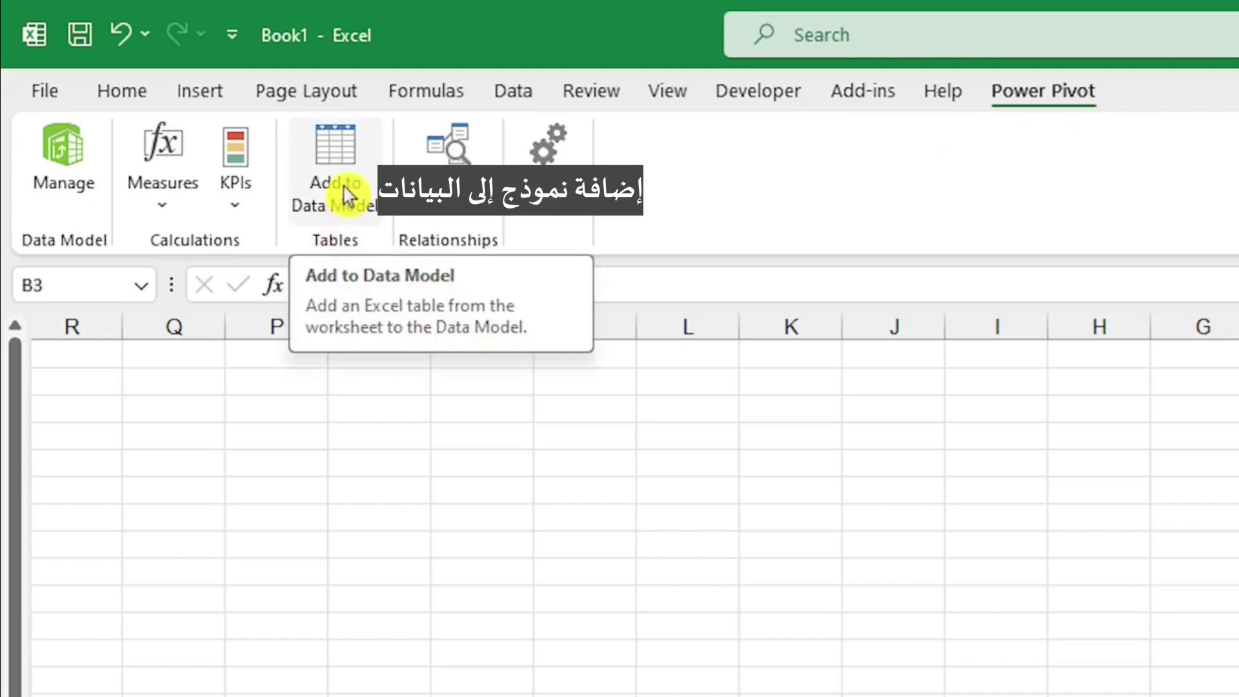
{"action": "left_click", "coordinate": [216, 117]}
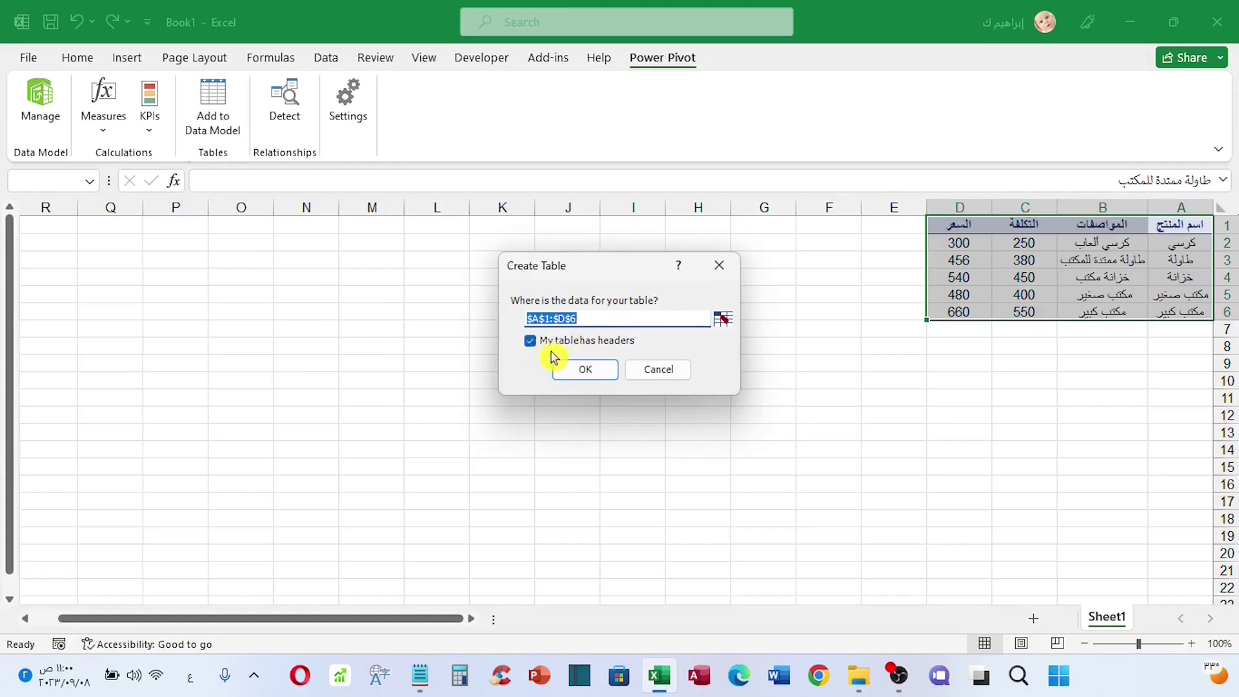
{"action": "left_click", "coordinate": [587, 371]}
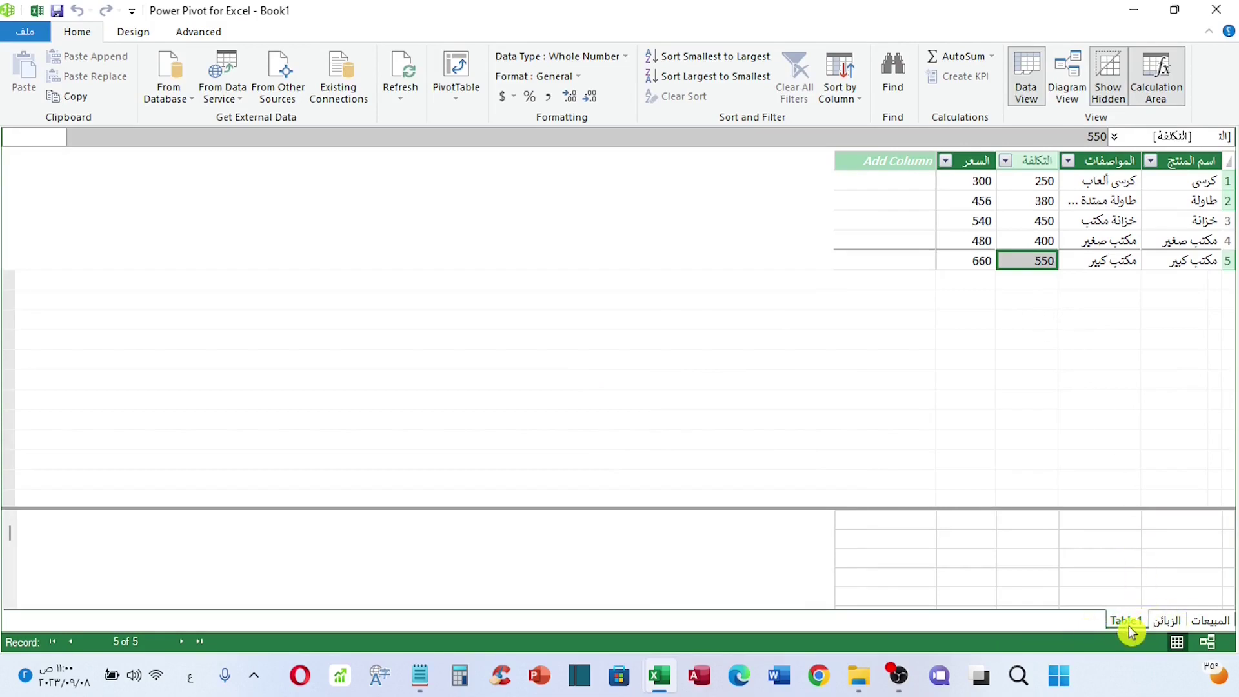
Rename the newly added product table in the data model as المنتجات
{"action": "double_click", "coordinate": [1078, 625]}
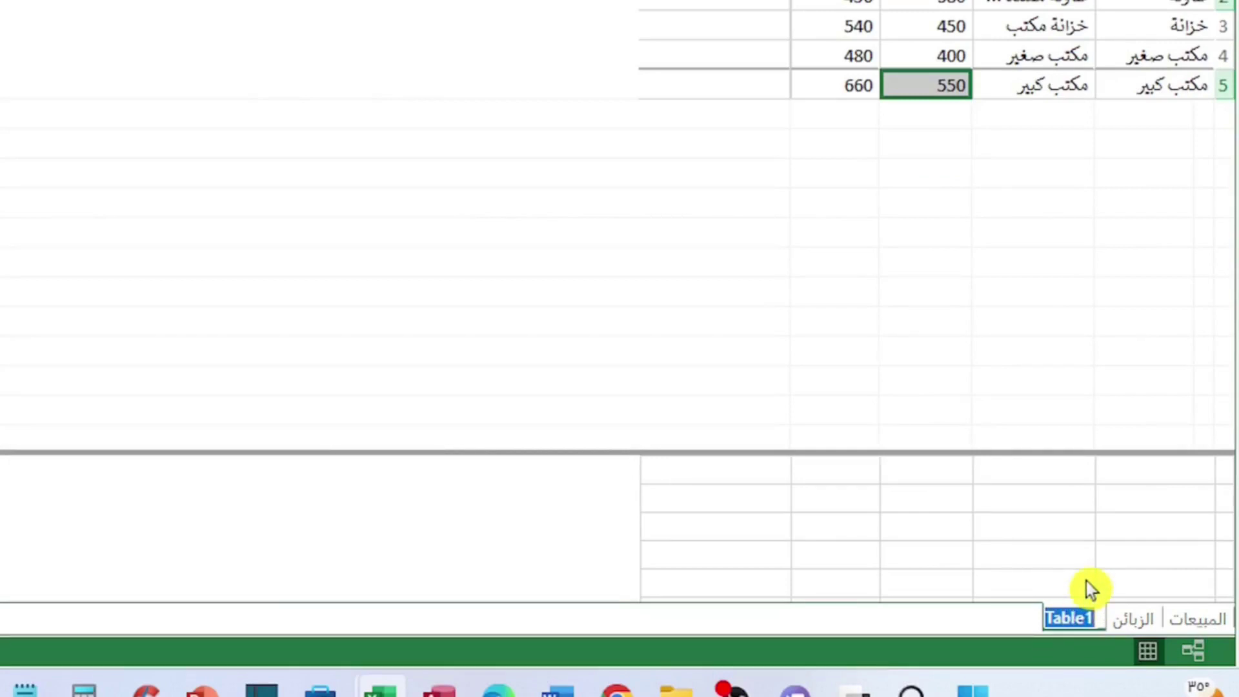
{"action": "type", "text": "المنتجا"}
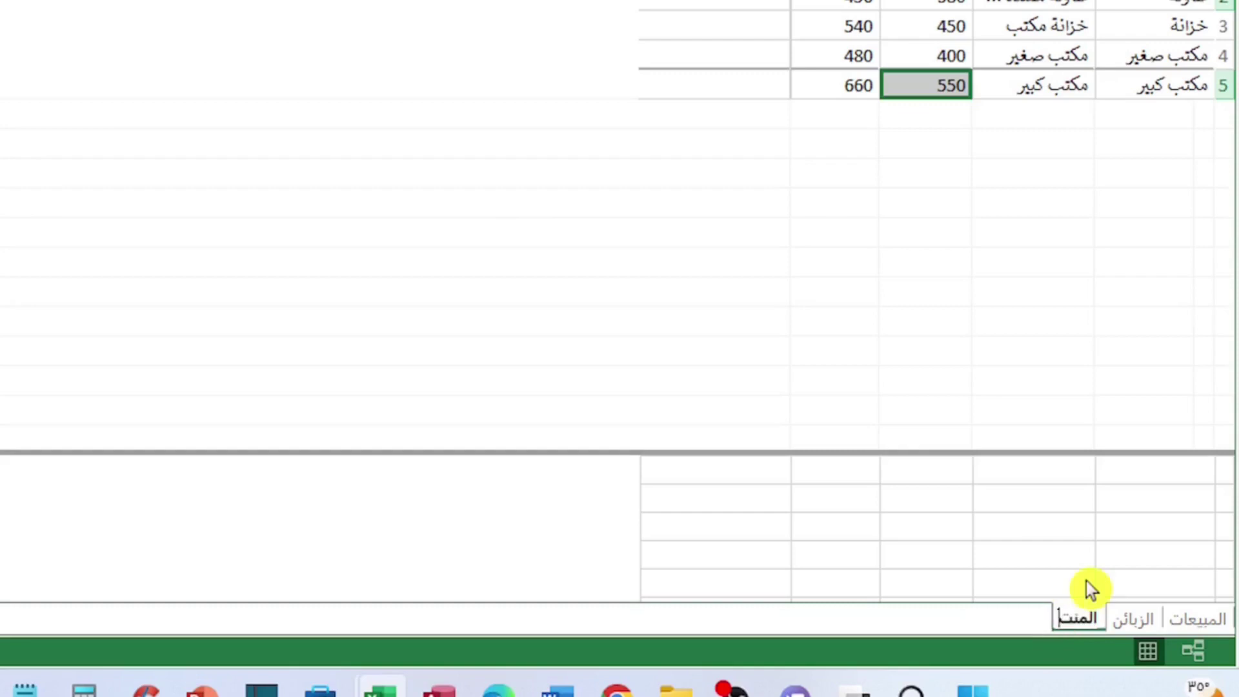
{"action": "type", "text": "ت"}
{"action": "key", "text": "Return"}
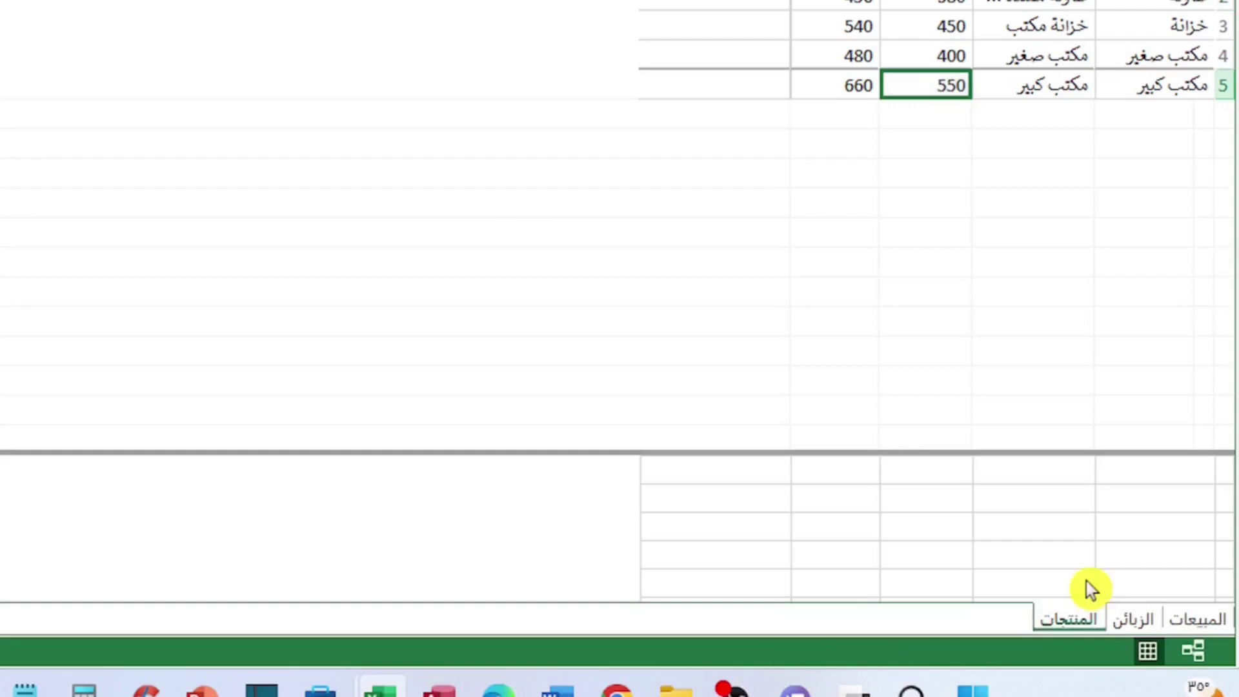
Review the contents of the المبيعات and الزبائن tables in the data model
{"action": "left_click", "coordinate": [1193, 621]}
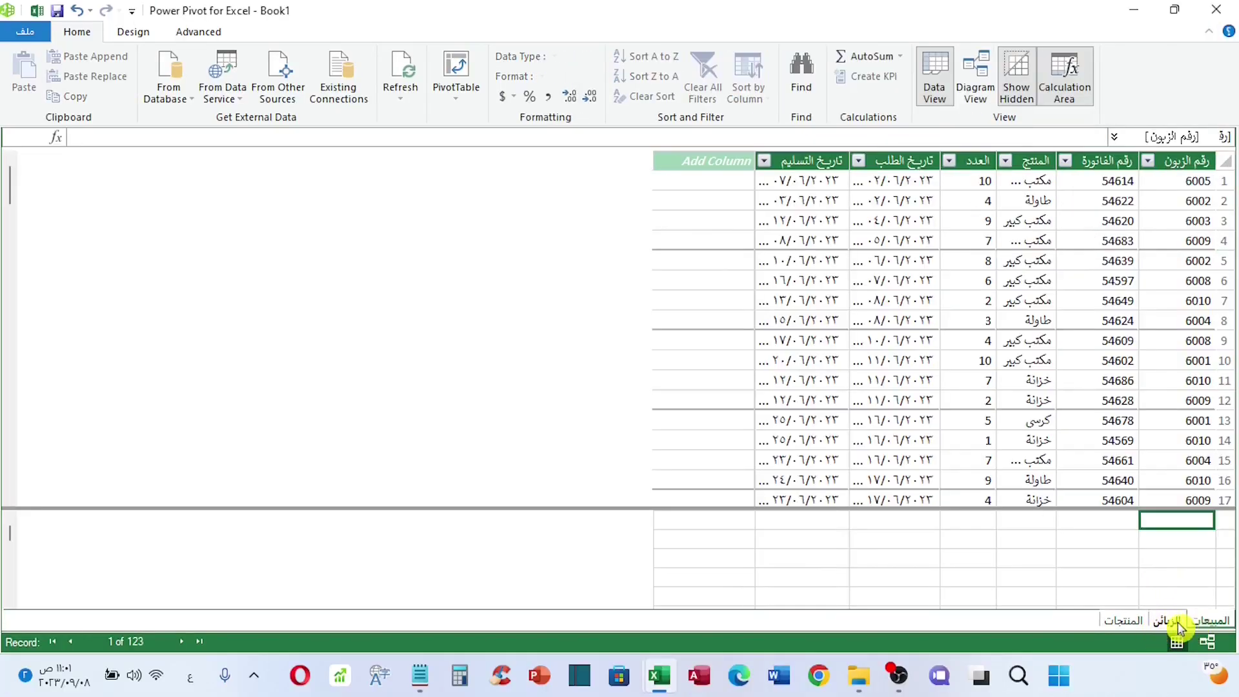
{"action": "left_click", "coordinate": [1169, 621]}
{"action": "left_click", "coordinate": [1213, 622]}
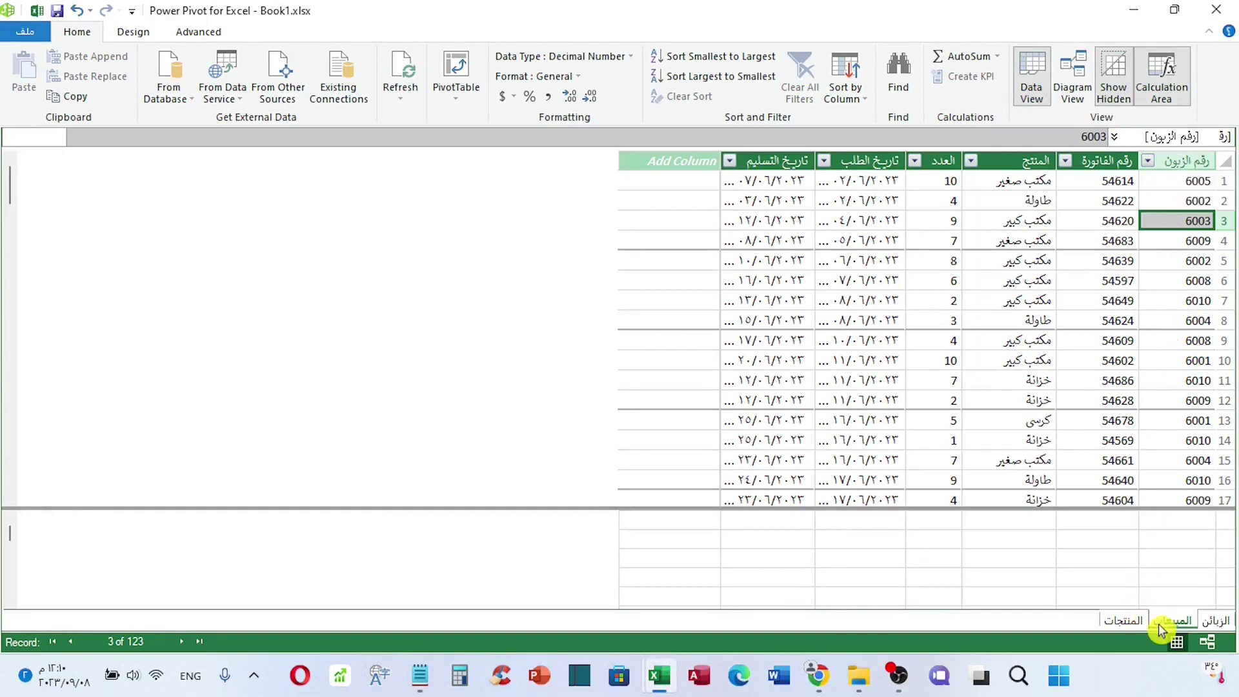
{"action": "left_click", "coordinate": [1215, 621]}
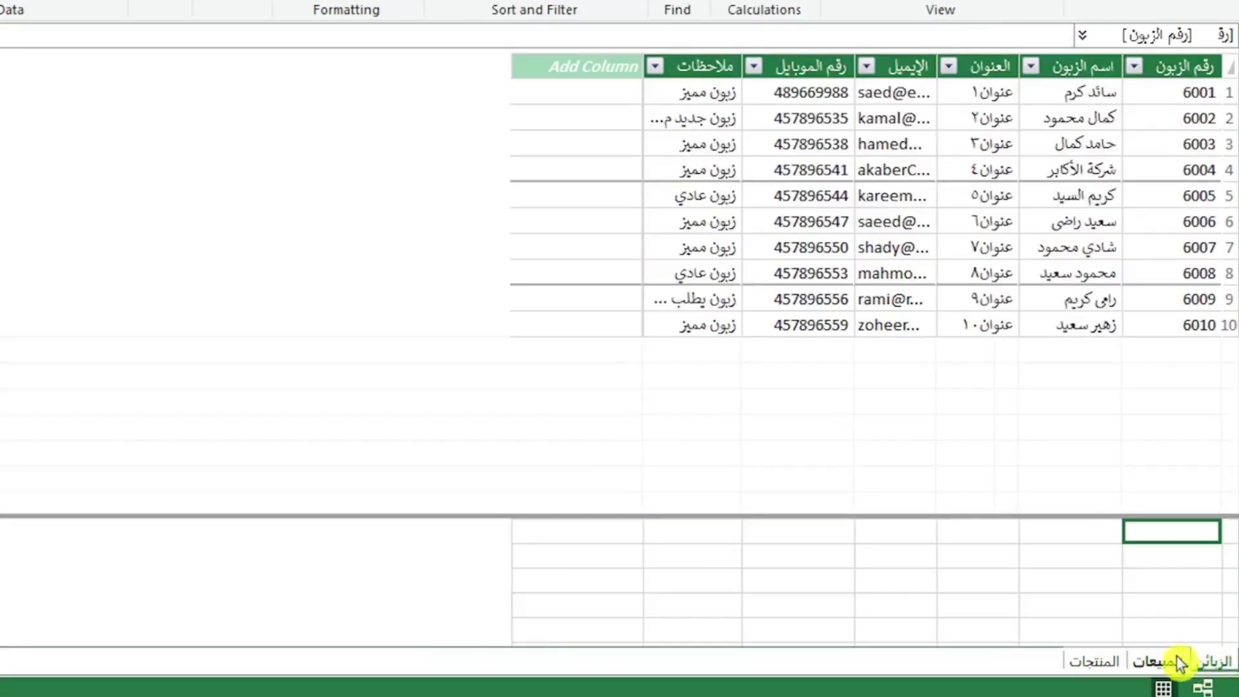
{"action": "left_click", "coordinate": [1175, 659]}
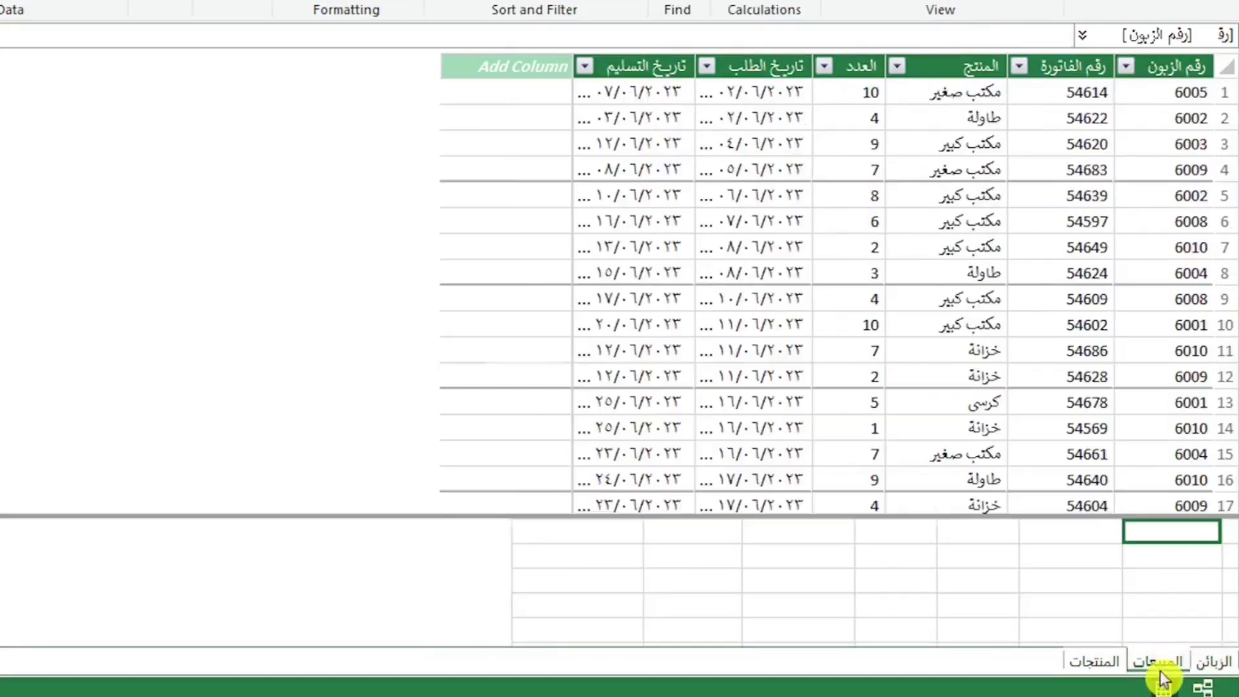
Compare the رقم الزبون column of the المبيعات table with the same column in the الزبائن table
{"action": "left_click", "coordinate": [1161, 71]}
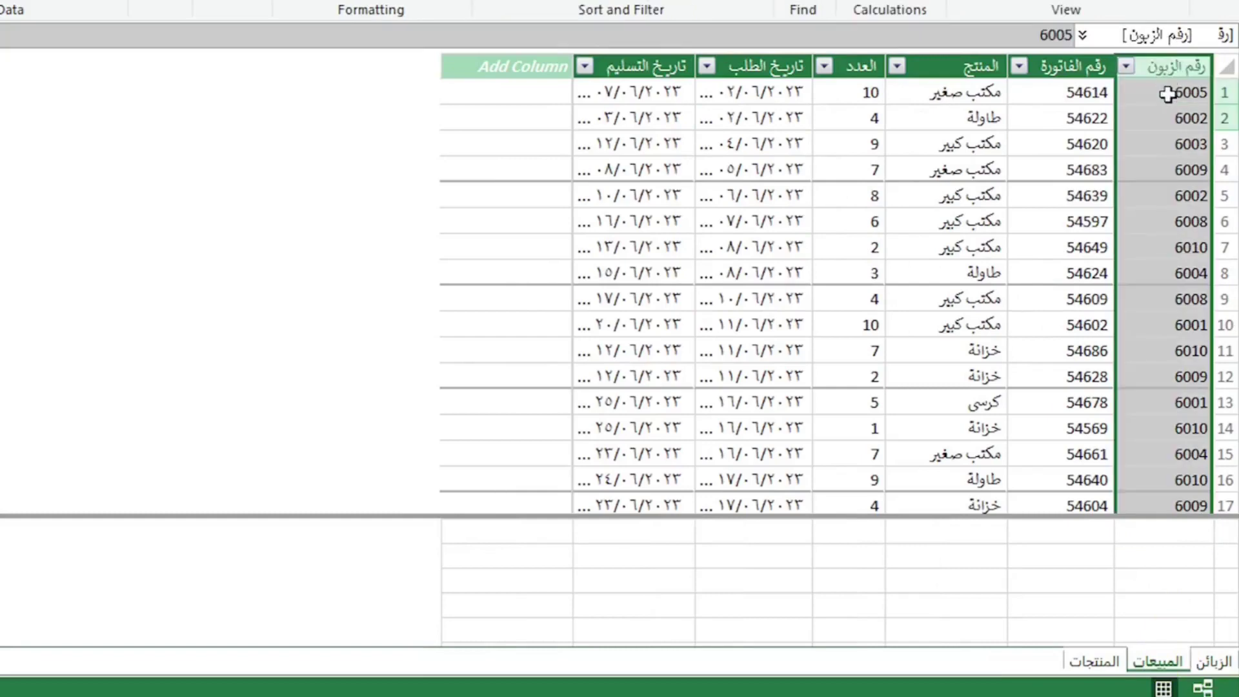
{"action": "left_click", "coordinate": [1214, 665]}
{"action": "left_click", "coordinate": [1177, 67]}
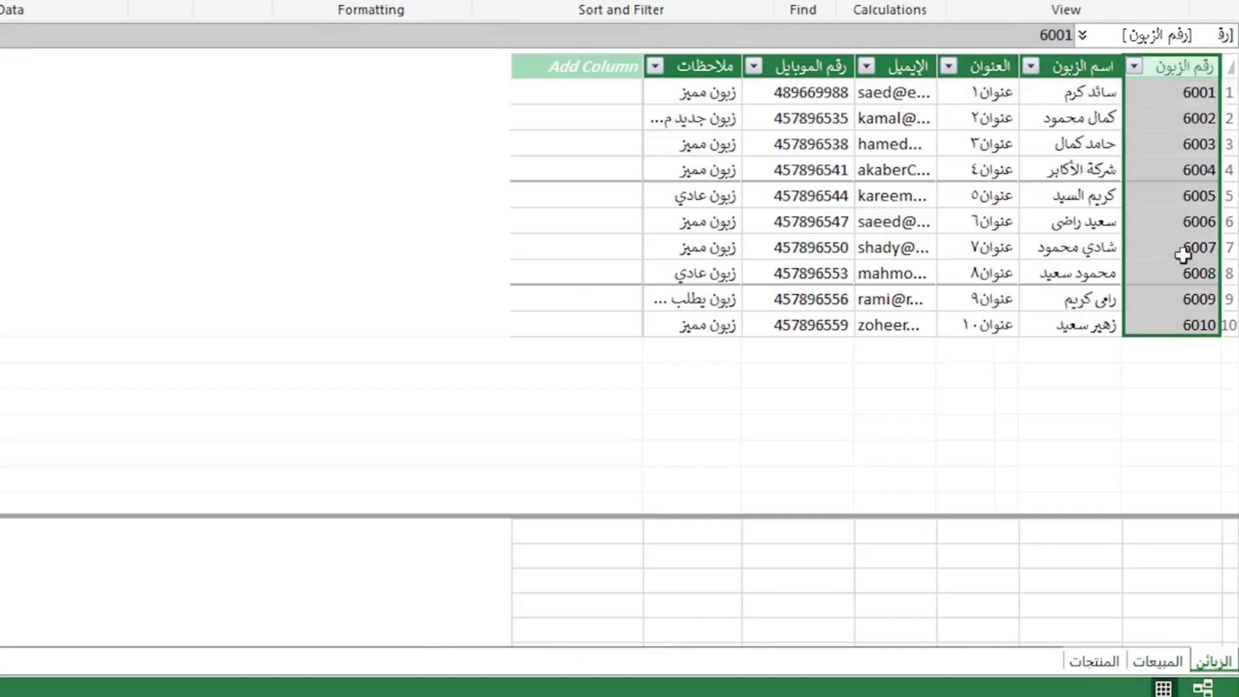
{"action": "left_click", "coordinate": [1154, 662]}
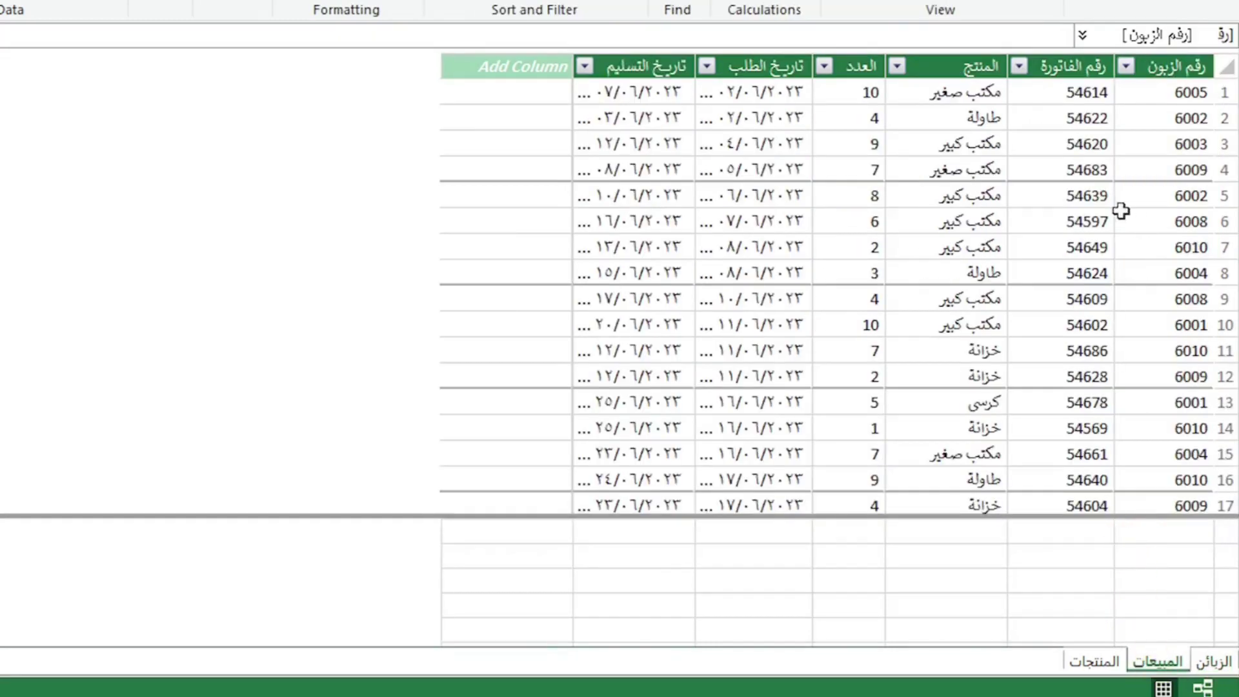
{"action": "left_click", "coordinate": [1131, 326]}
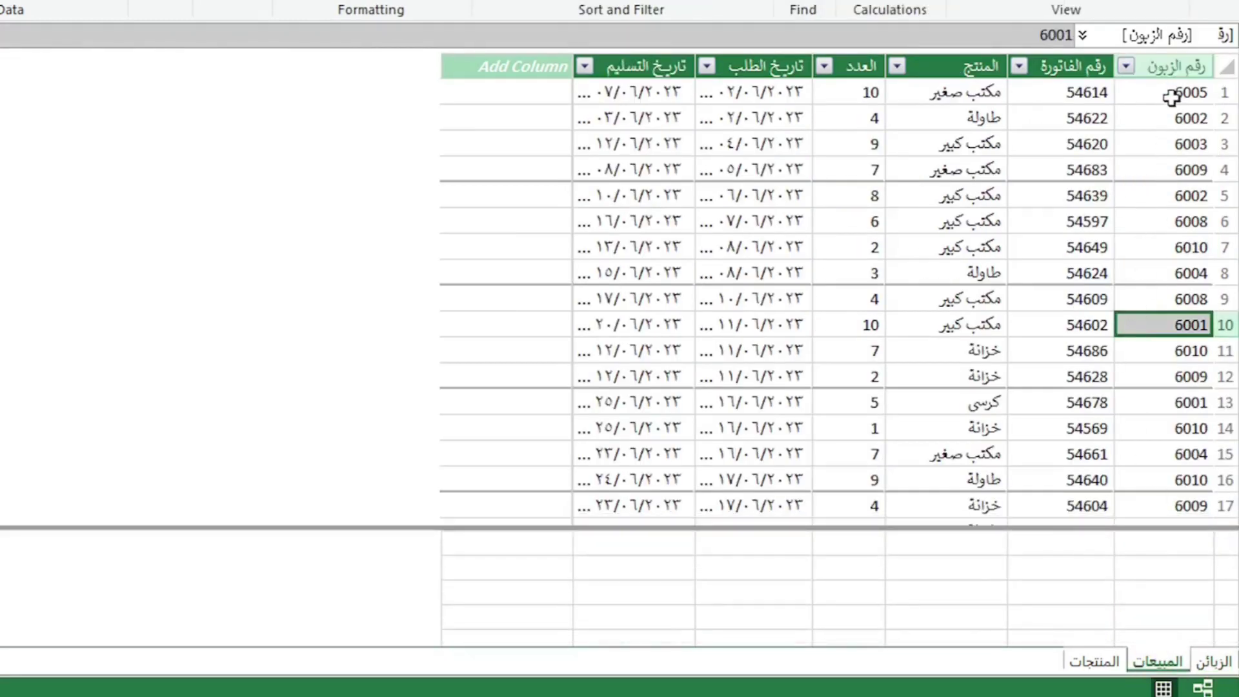
Look up the first المبيعات row's product, quantity and customer number, and match that customer's record in the الزبائن table
{"action": "left_click", "coordinate": [1167, 69]}
{"action": "left_click", "coordinate": [1173, 93]}
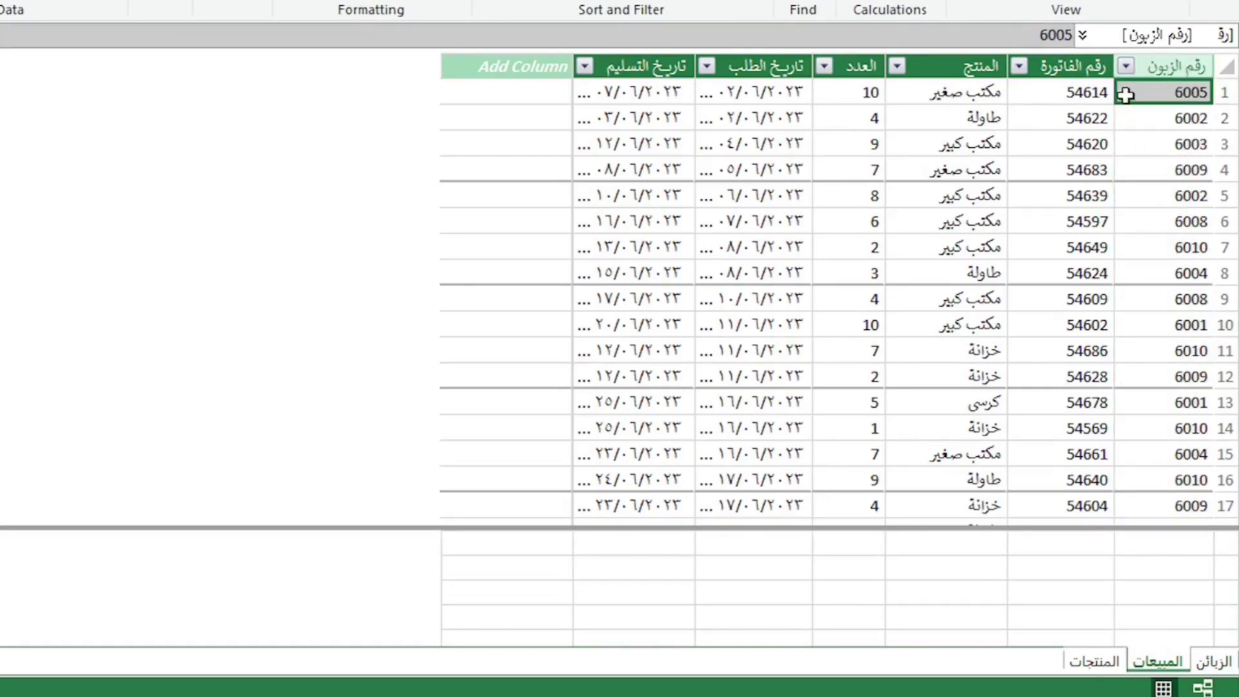
{"action": "left_click", "coordinate": [1081, 120]}
{"action": "left_click", "coordinate": [829, 92]}
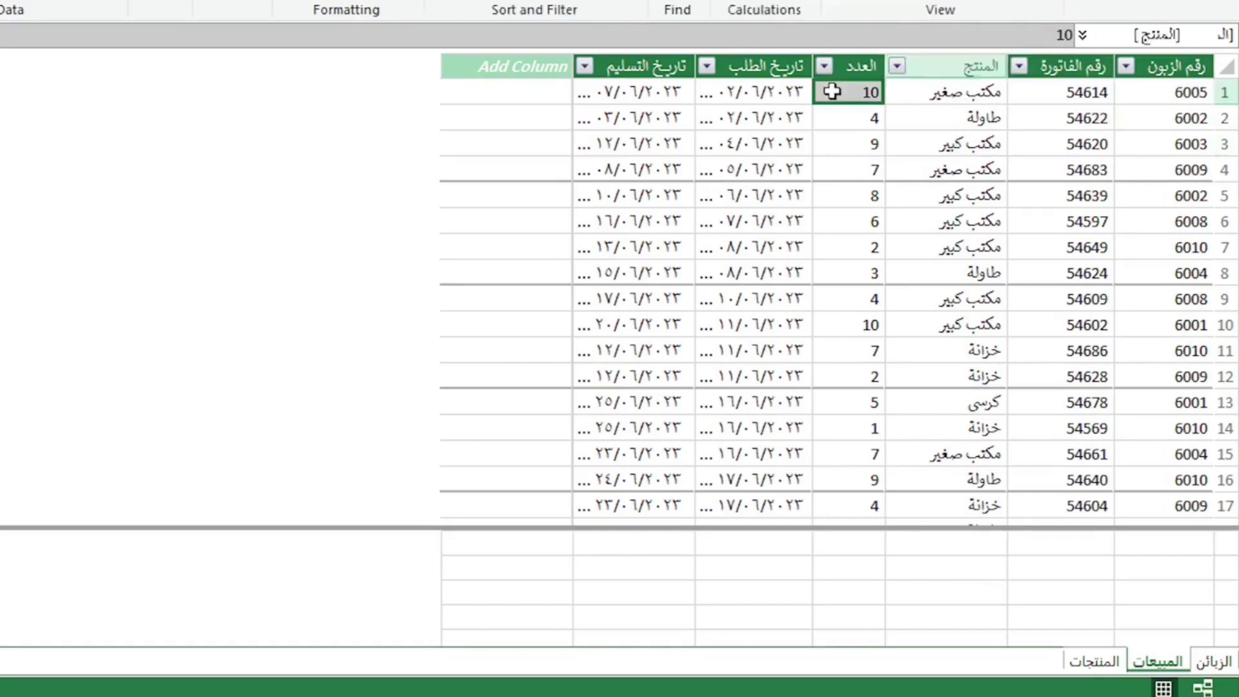
{"action": "left_click", "coordinate": [970, 93]}
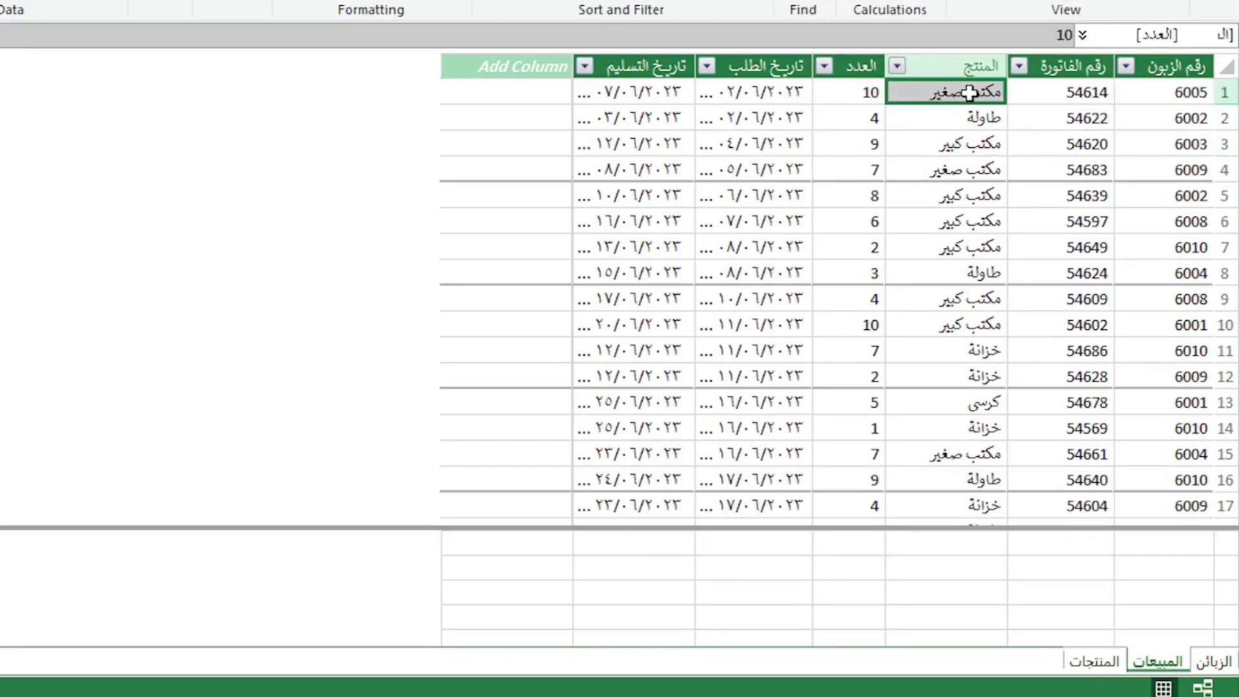
{"action": "left_click", "coordinate": [1170, 90]}
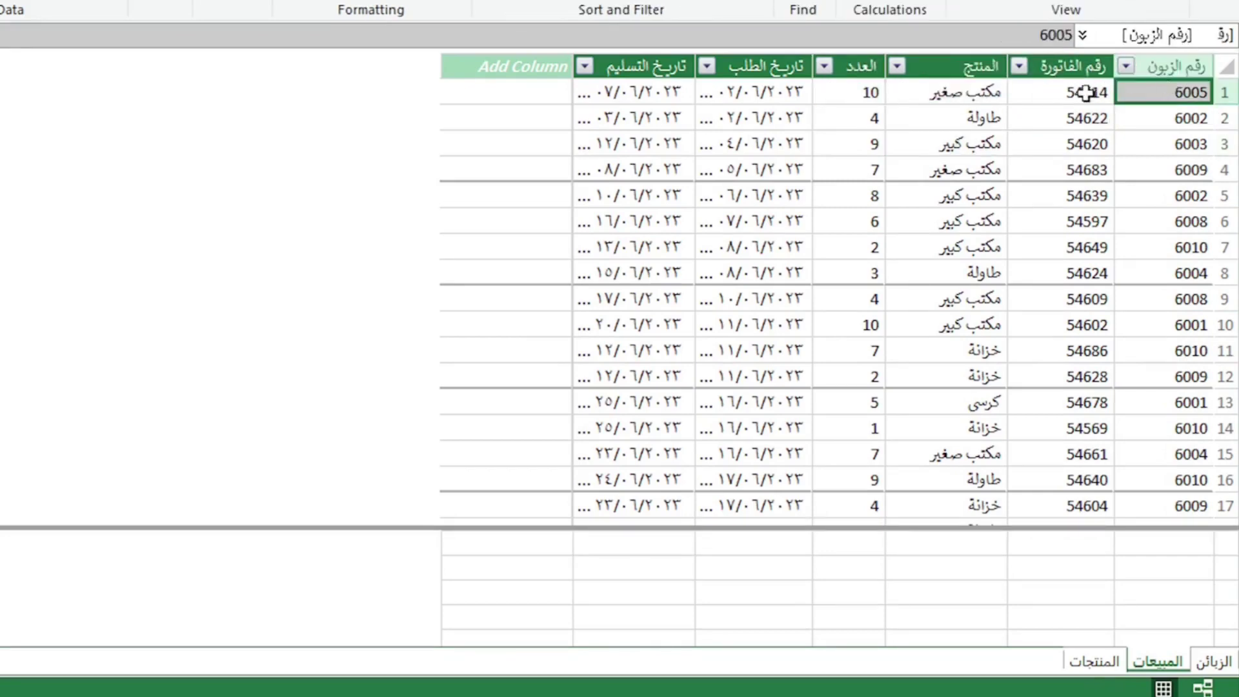
{"action": "left_click", "coordinate": [1213, 664]}
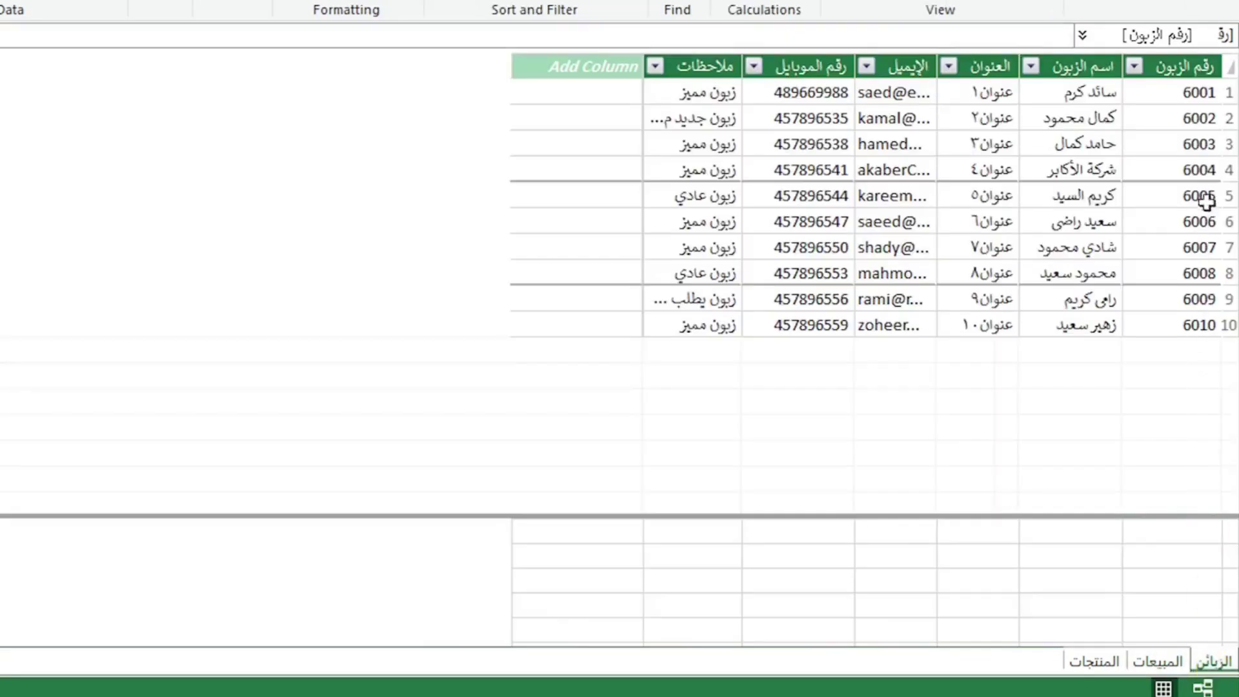
{"action": "left_click", "coordinate": [1170, 199]}
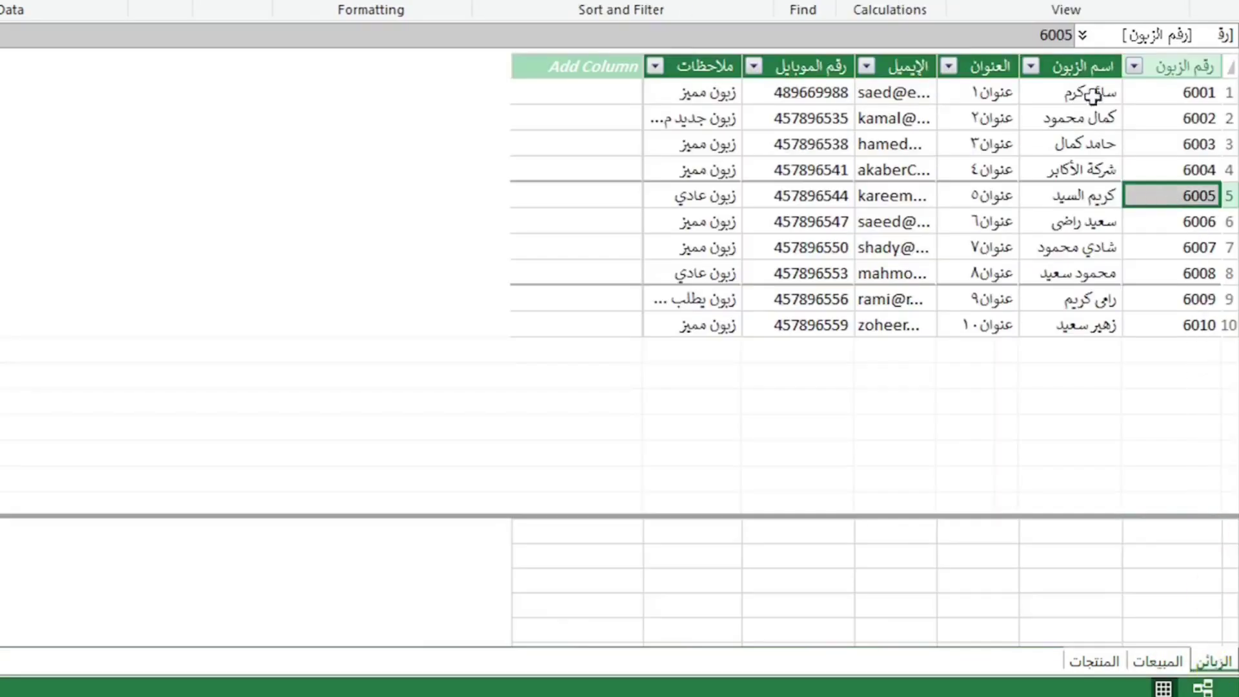
{"action": "left_click_drag", "start_coordinate": [1096, 196], "coordinate": [820, 194]}
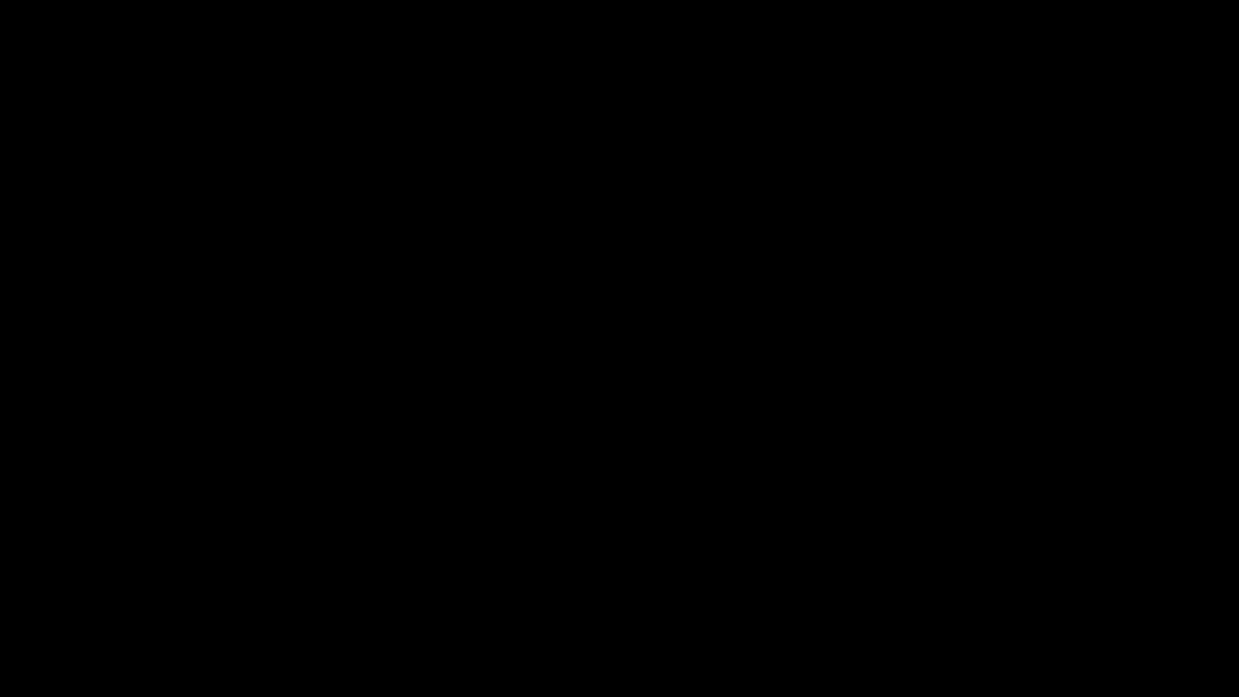
Trace the second المبيعات row's customer to the matching record in the الزبائن table and widen that table's ملاحظات column
{"action": "left_click", "coordinate": [1190, 126]}
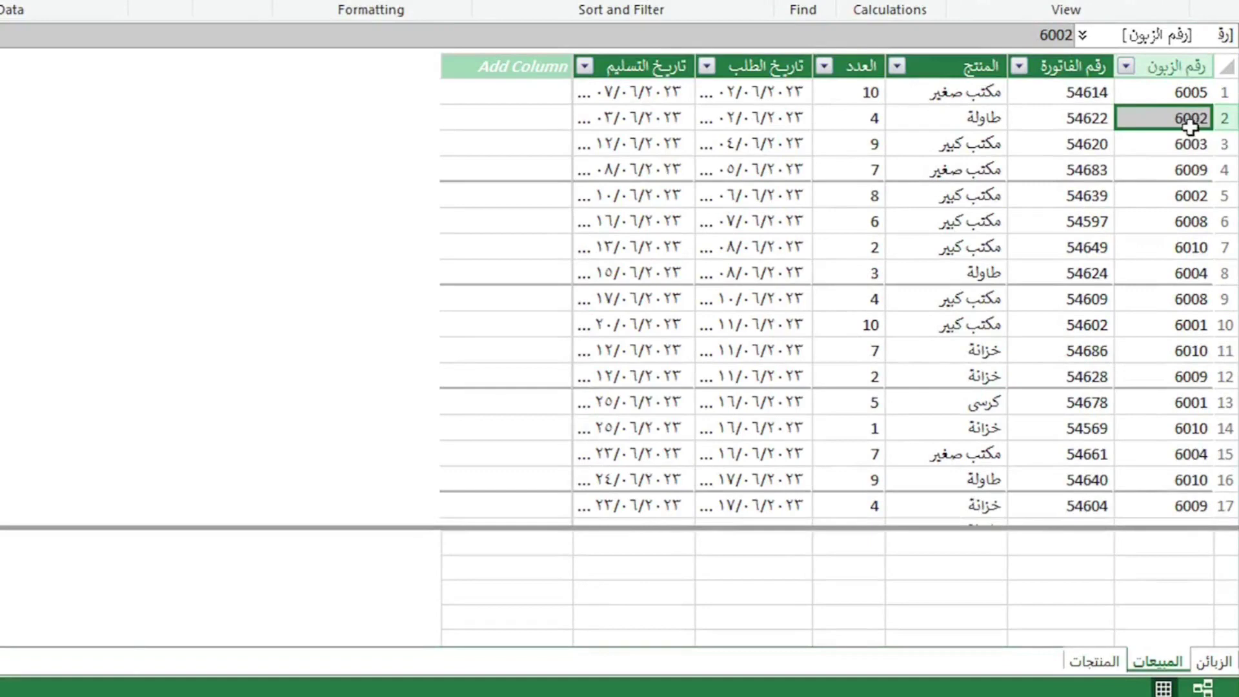
{"action": "left_click", "coordinate": [862, 124]}
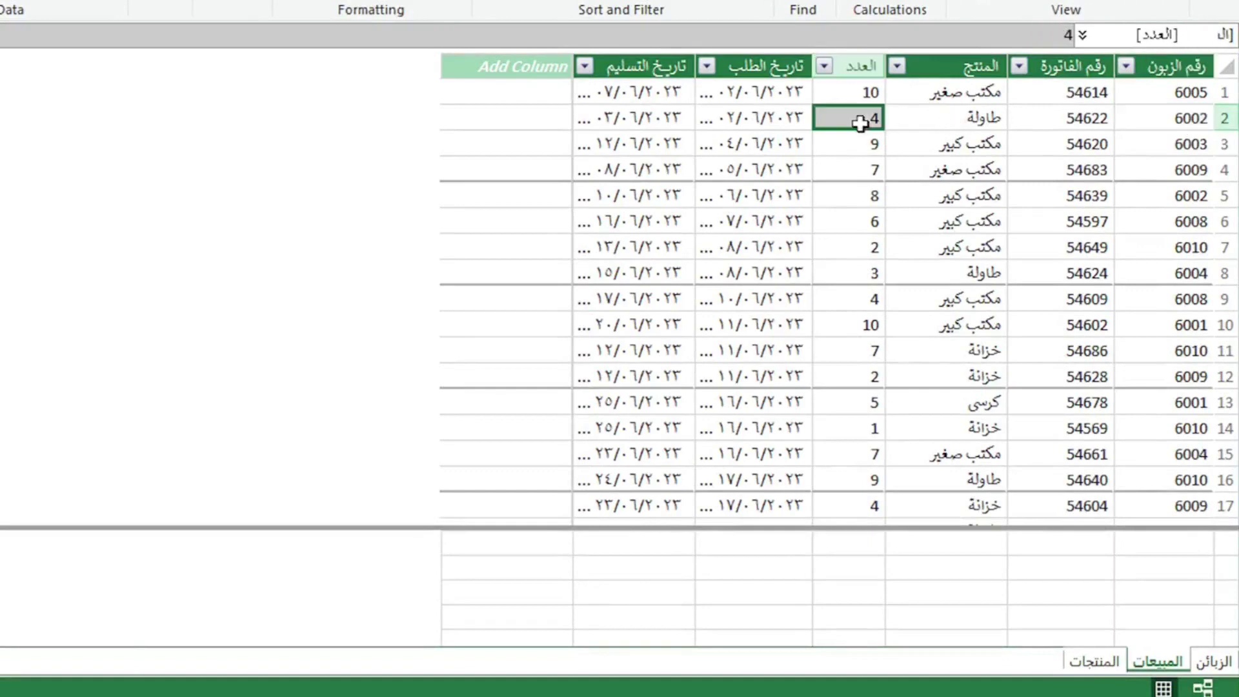
{"action": "left_click", "coordinate": [938, 114]}
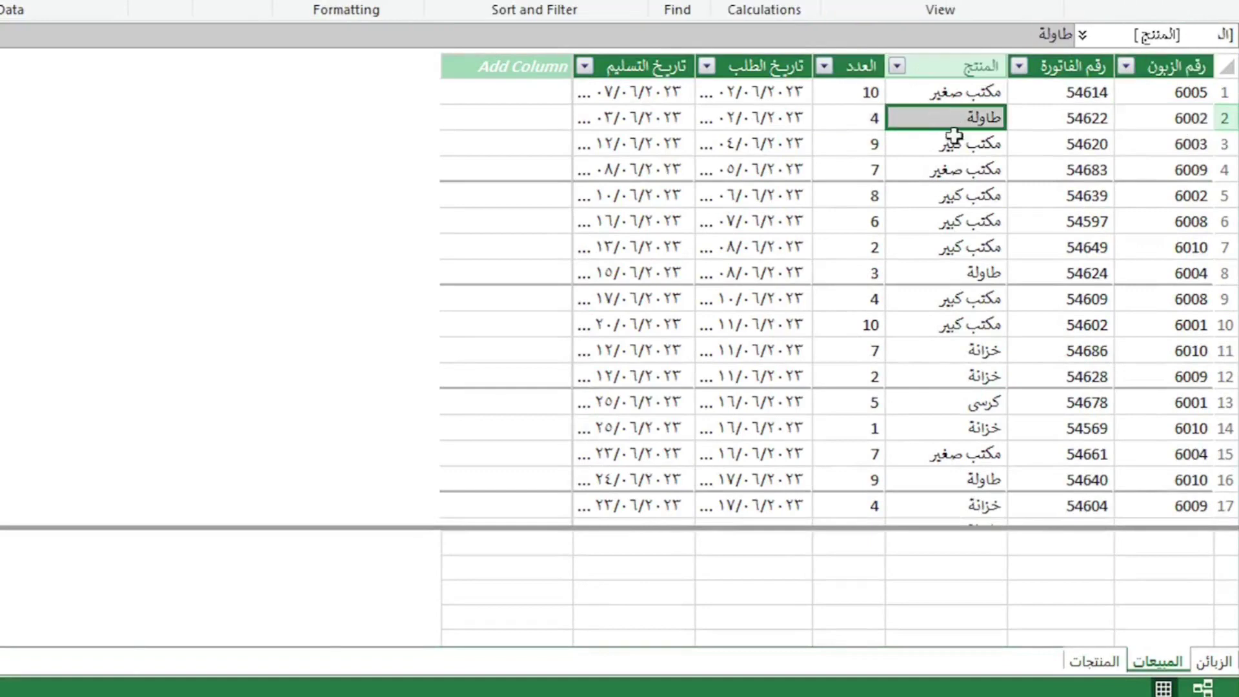
{"action": "left_click", "coordinate": [1226, 660]}
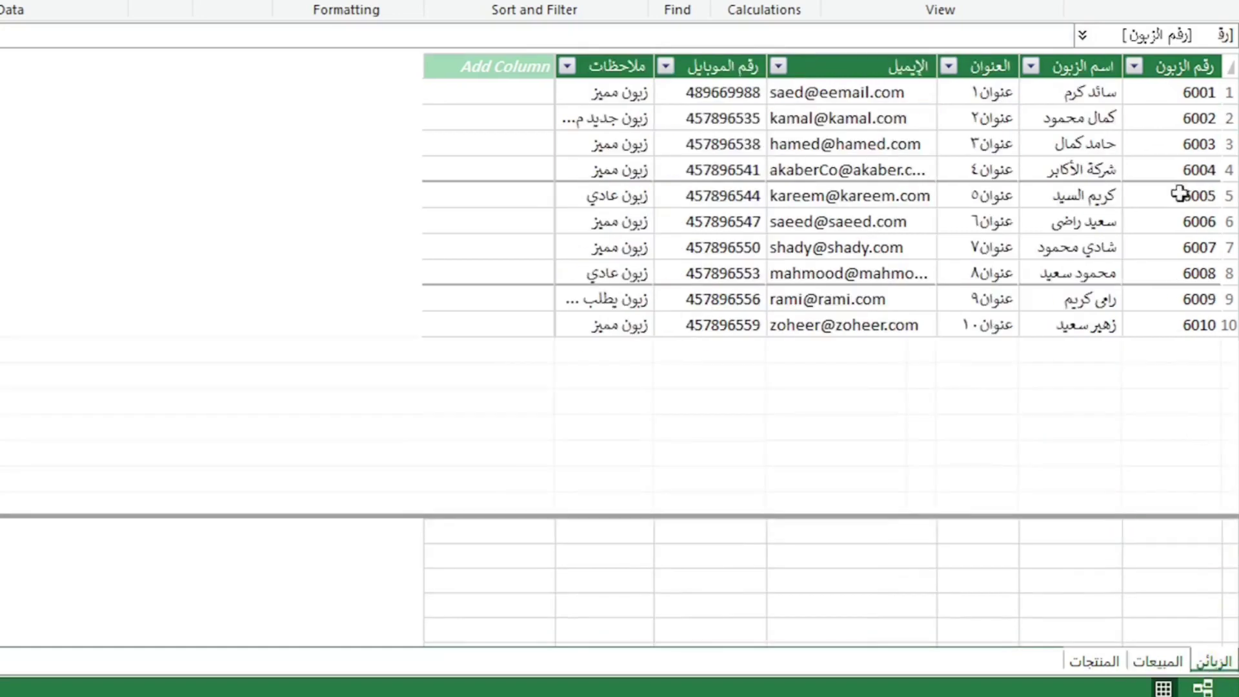
{"action": "left_click", "coordinate": [1175, 116]}
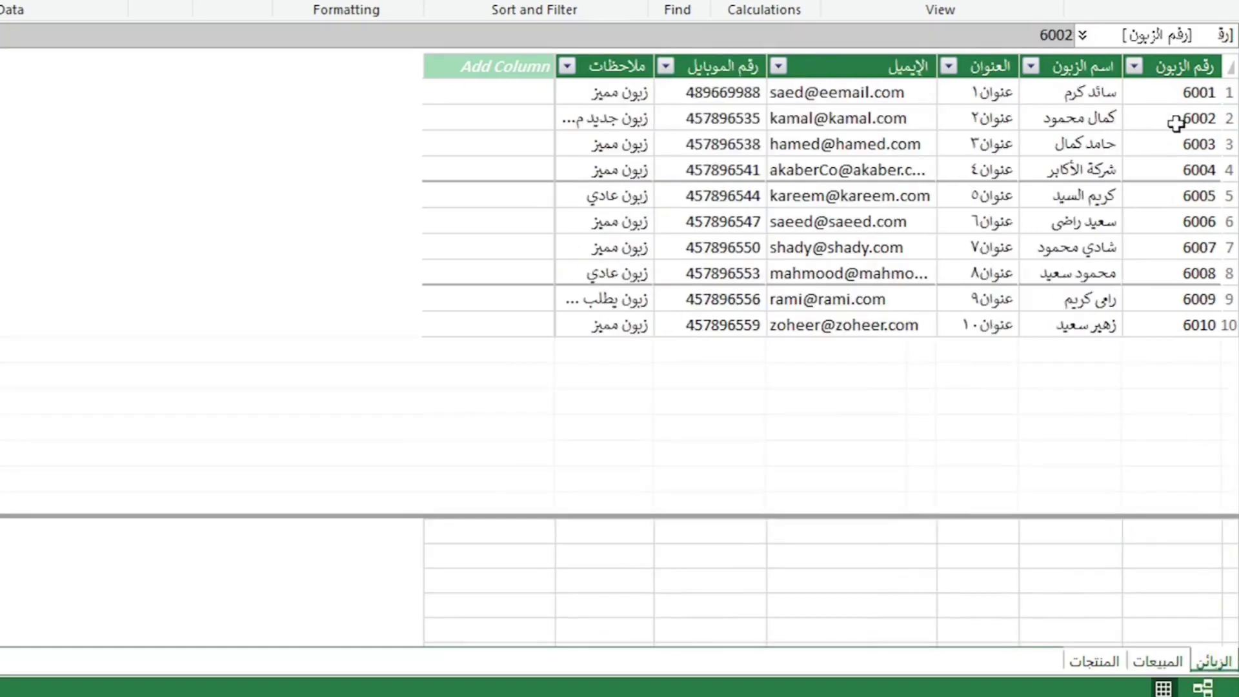
{"action": "left_click", "coordinate": [1090, 119]}
{"action": "left_click_drag", "start_coordinate": [1002, 120], "coordinate": [600, 118]}
{"action": "left_click_drag", "start_coordinate": [555, 67], "coordinate": [479, 67]}
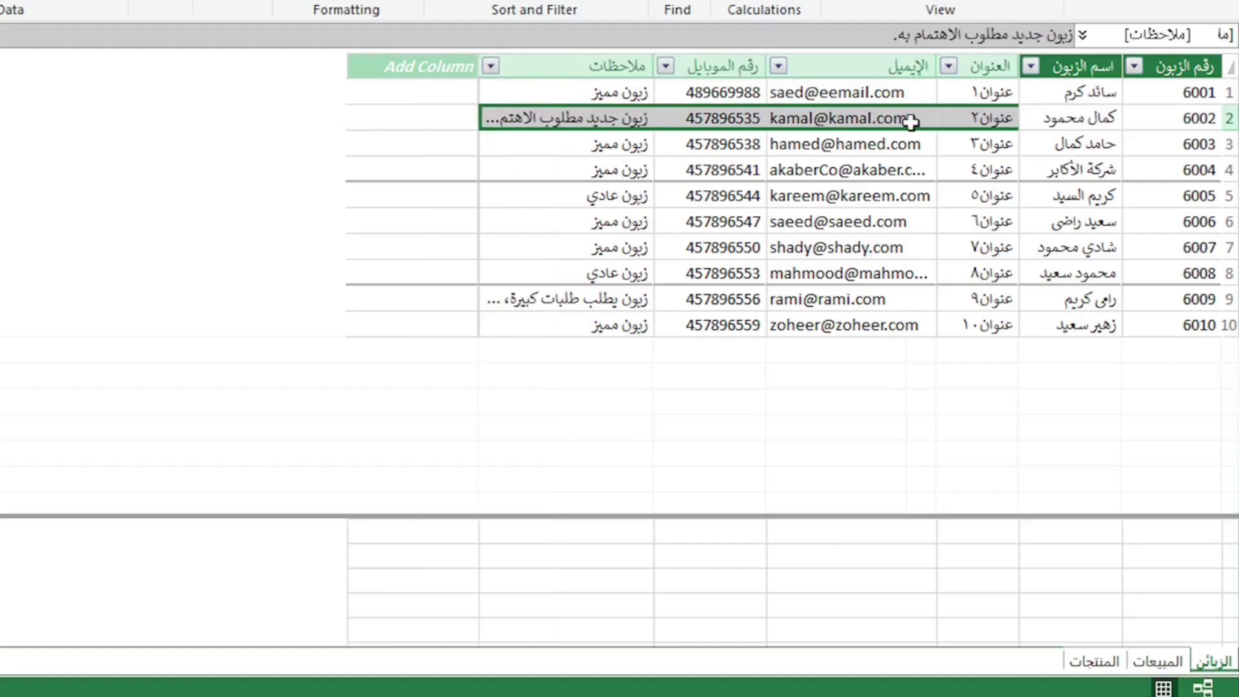
Check the رقم الزبون column as the common field in both the المبيعات and الزبائن tables
{"action": "left_click", "coordinate": [1157, 661]}
{"action": "left_click", "coordinate": [1165, 166]}
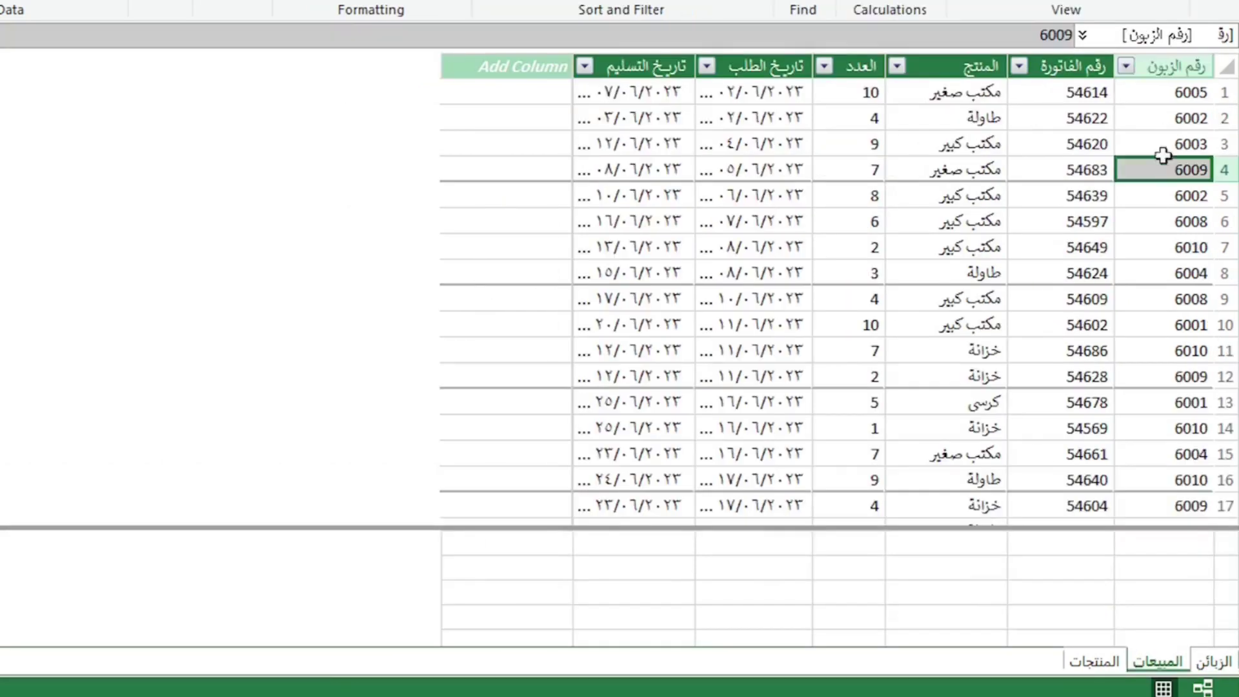
{"action": "left_click", "coordinate": [1168, 68]}
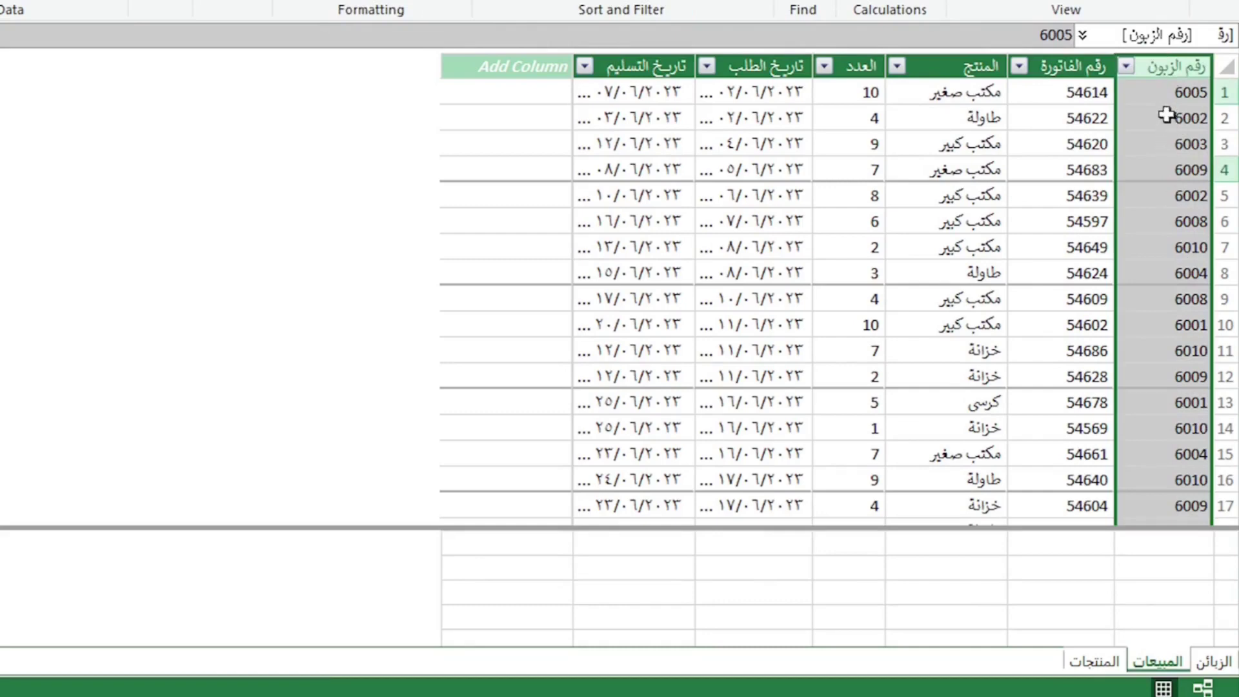
{"action": "left_click", "coordinate": [1211, 661]}
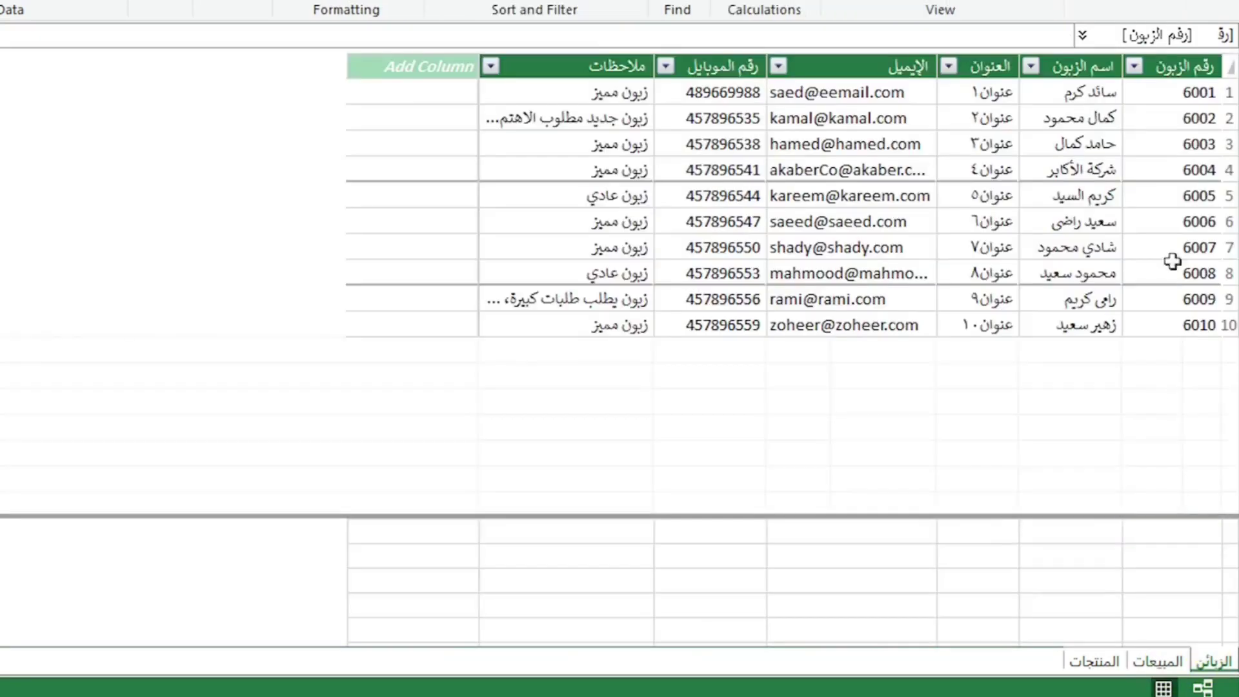
{"action": "left_click", "coordinate": [1175, 67]}
Compare the اسم المنتج column of the المنتجات table with the المنتج column of the المبيعات table, keeping the original table order
{"action": "left_click", "coordinate": [1156, 660]}
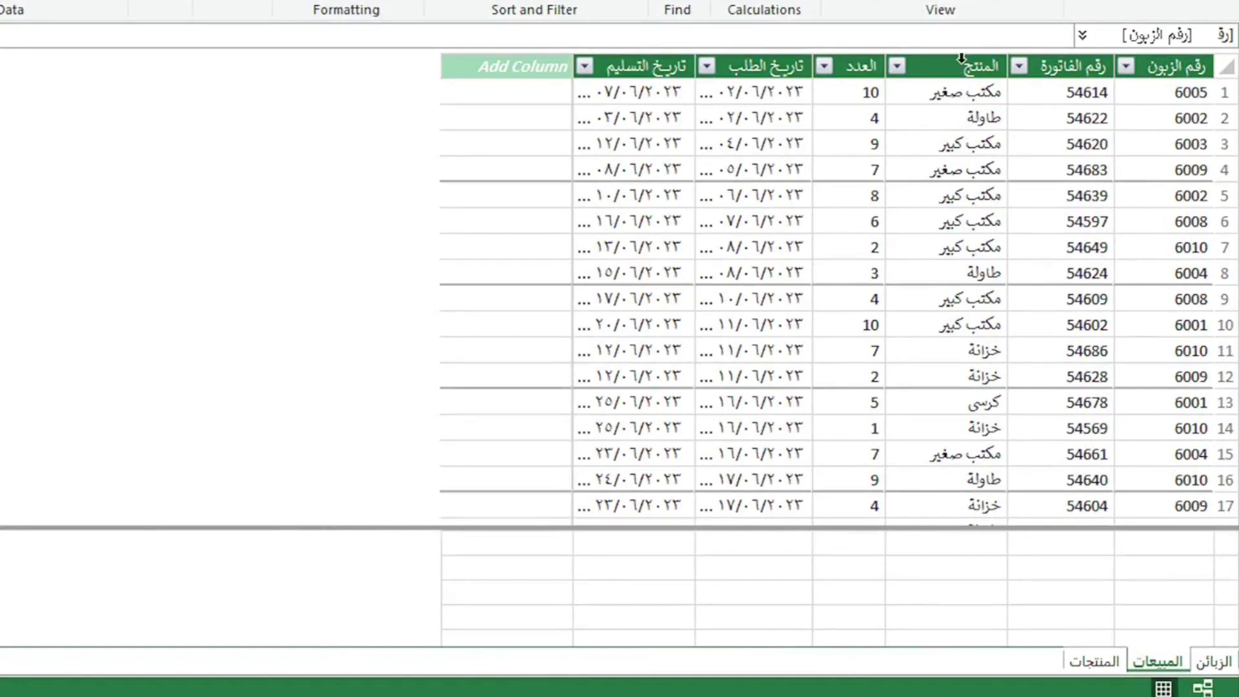
{"action": "left_click", "coordinate": [1105, 665]}
{"action": "left_click", "coordinate": [1178, 64]}
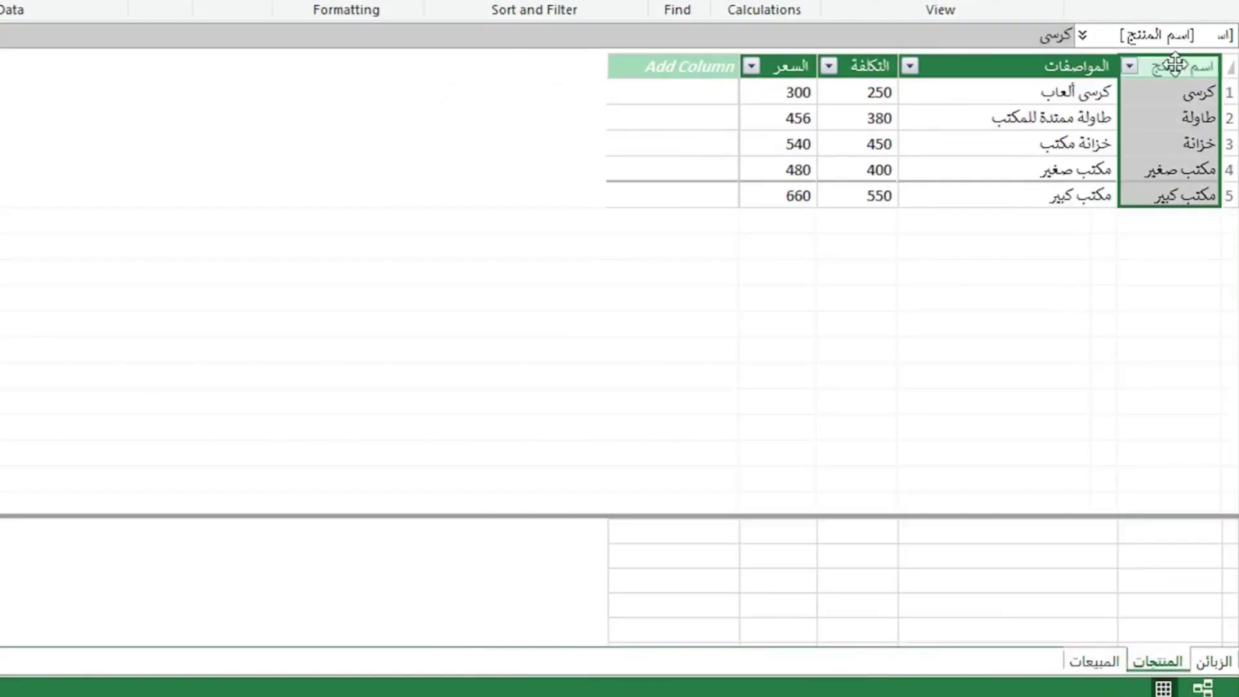
{"action": "left_click_drag", "start_coordinate": [1093, 661], "coordinate": [1152, 664]}
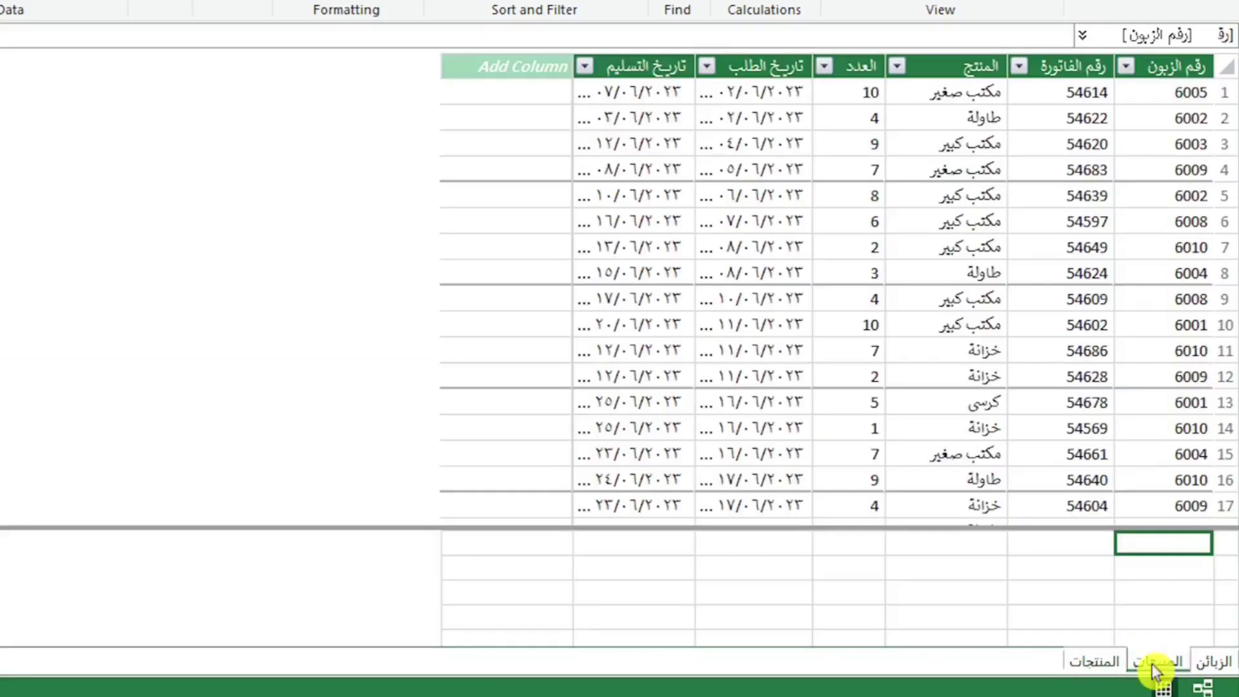
{"action": "left_click", "coordinate": [1106, 664]}
{"action": "left_click", "coordinate": [1182, 67]}
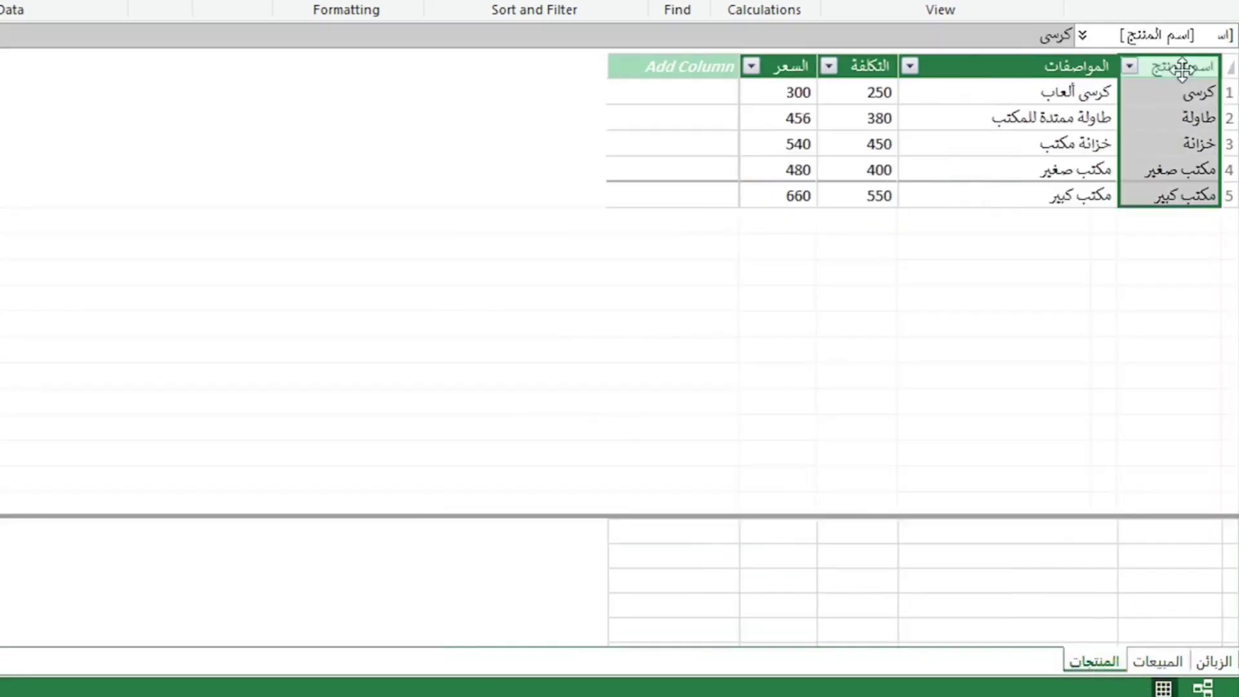
{"action": "left_click", "coordinate": [1152, 666]}
{"action": "left_click", "coordinate": [974, 78]}
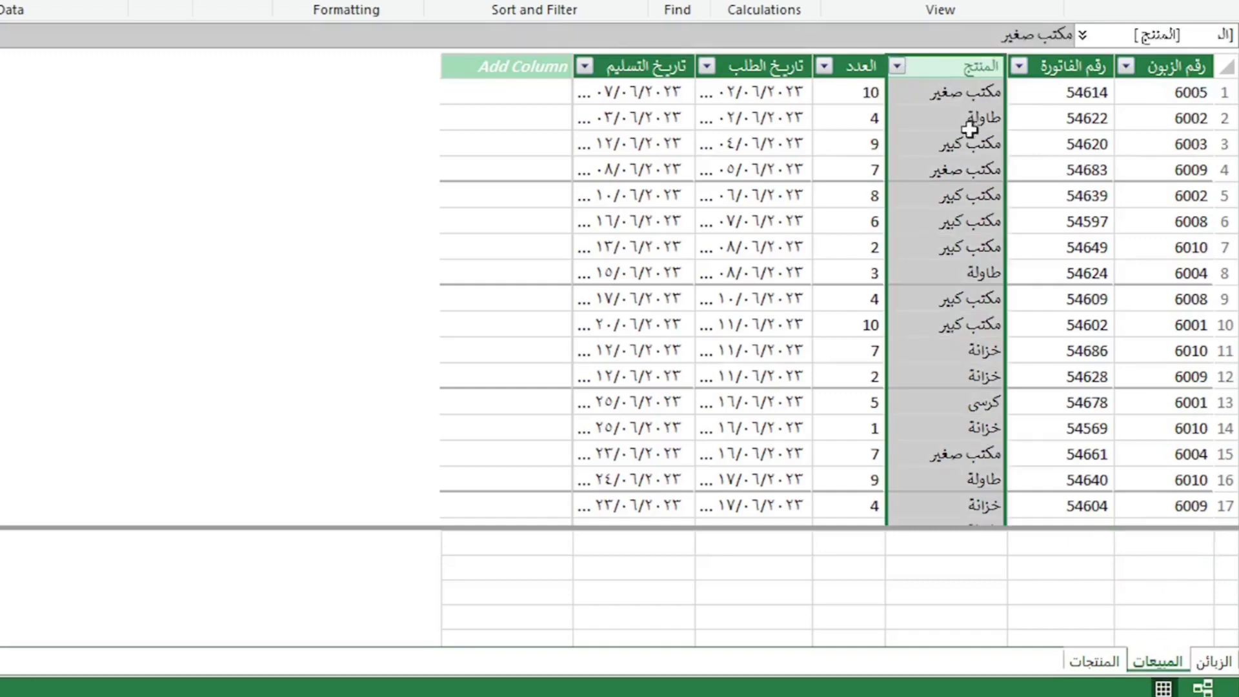
Look up the product of the first المبيعات row, مكتب صغير, and examine its details and cost in the المنتجات table
{"action": "left_click", "coordinate": [933, 120]}
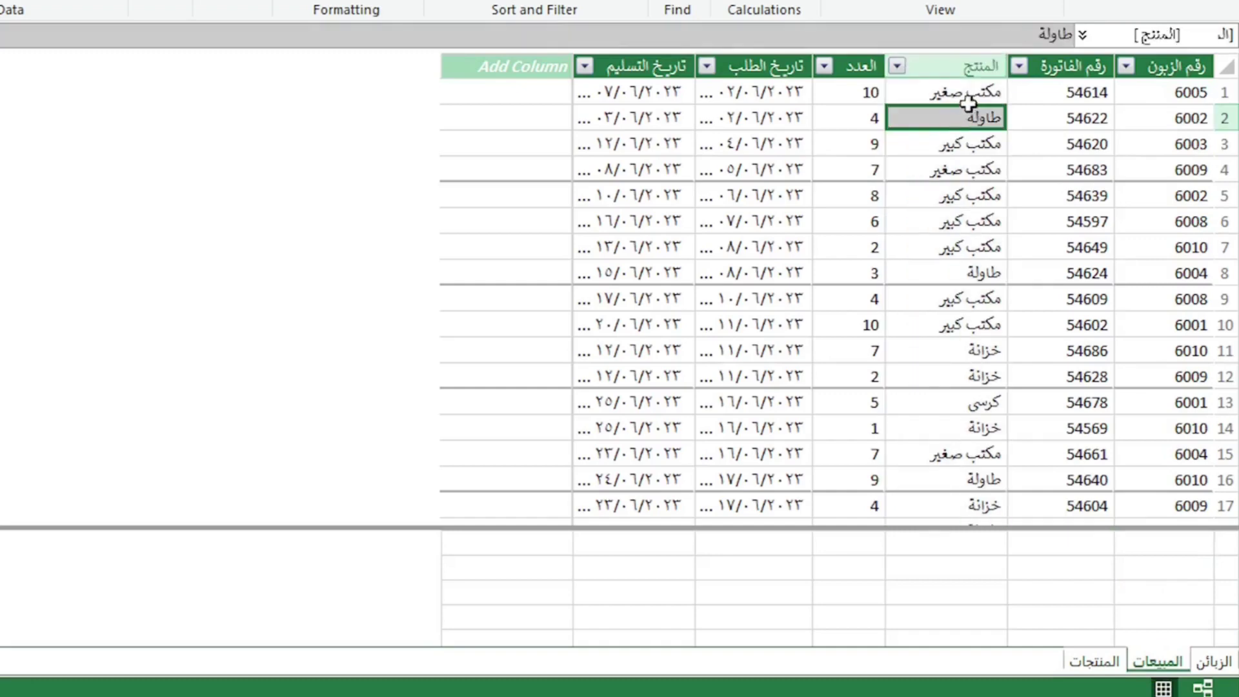
{"action": "left_click", "coordinate": [1229, 91]}
{"action": "left_click", "coordinate": [962, 95]}
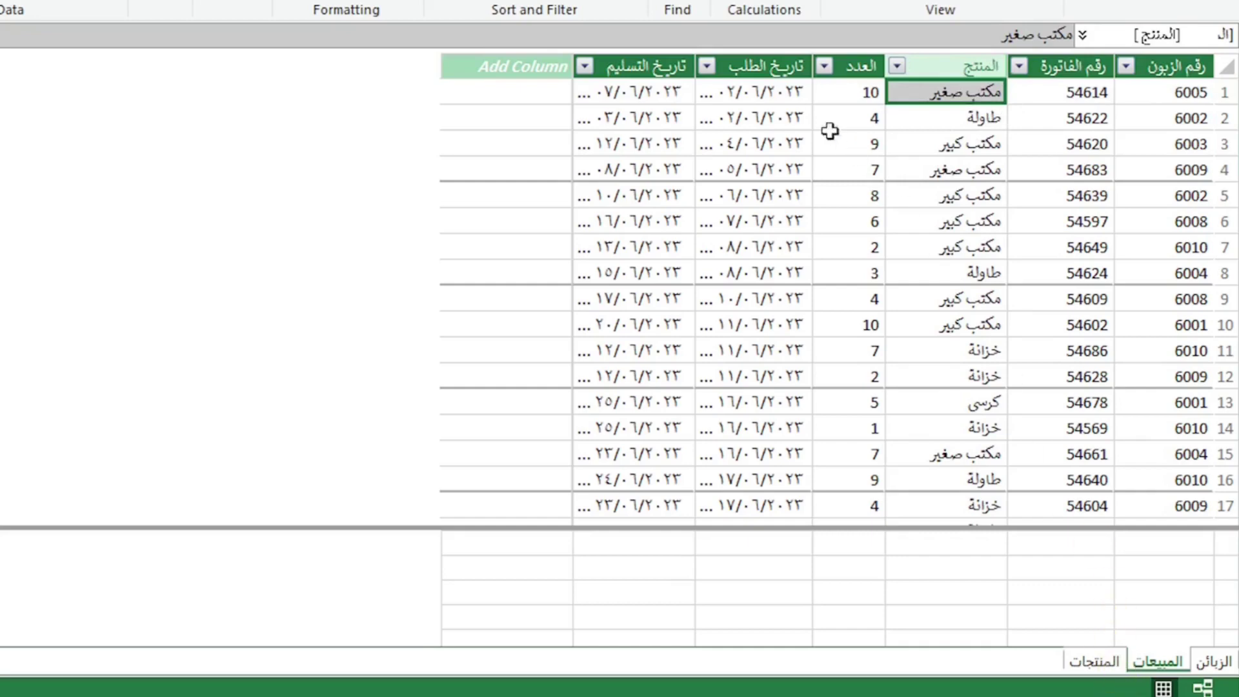
{"action": "left_click", "coordinate": [1098, 659]}
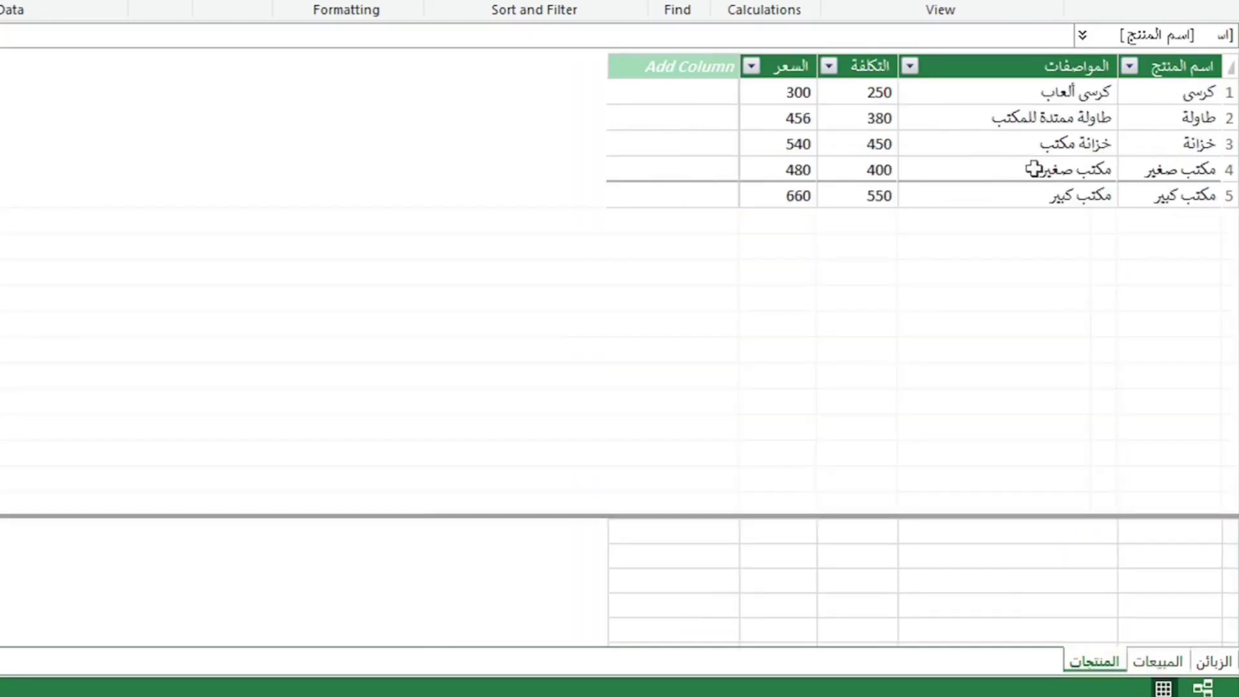
{"action": "left_click", "coordinate": [880, 167]}
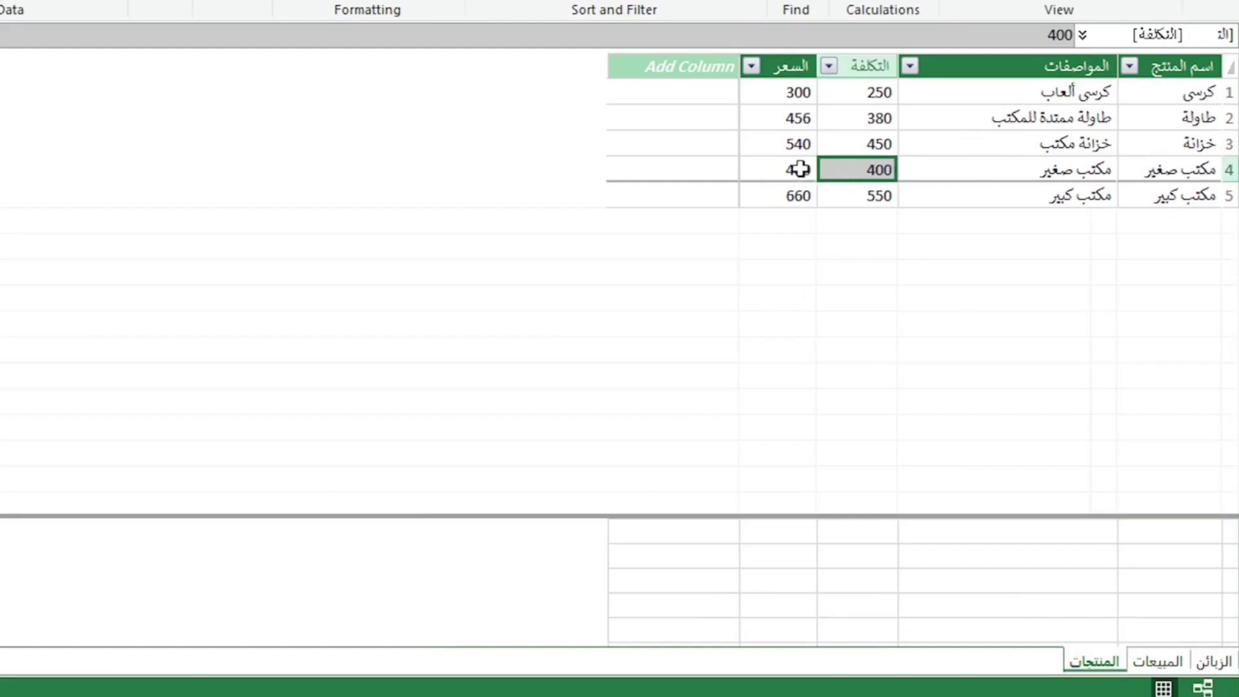
{"action": "left_click_drag", "start_coordinate": [1133, 166], "coordinate": [822, 168]}
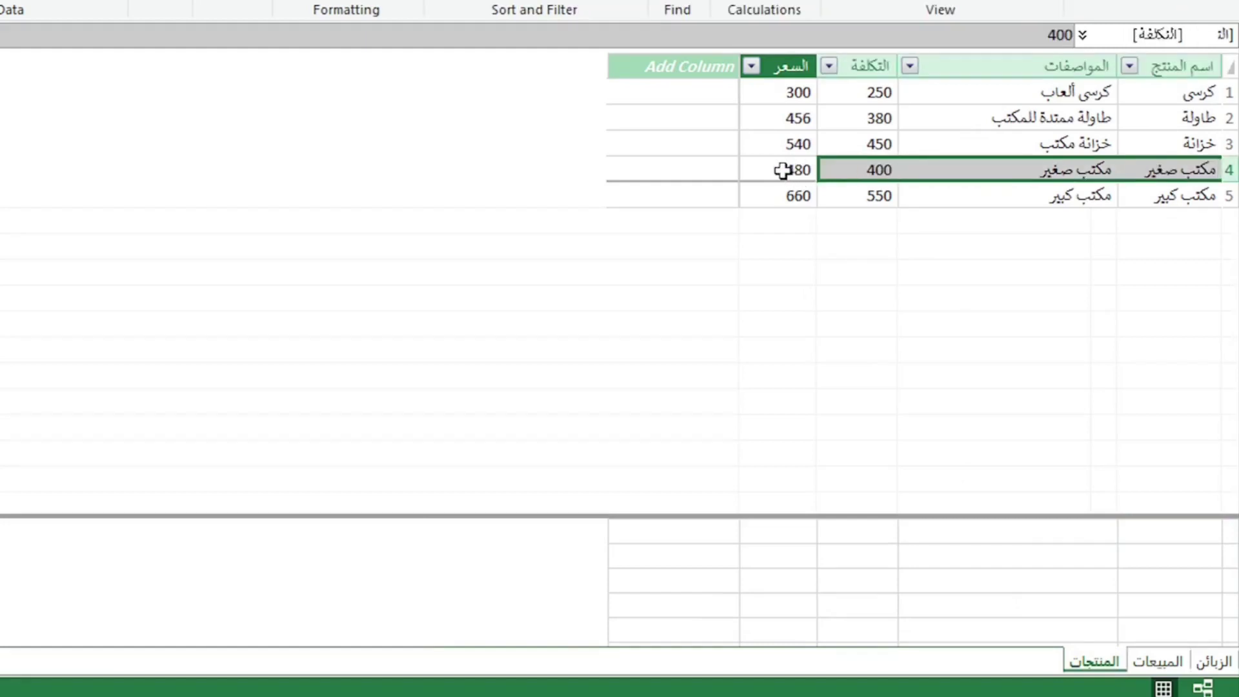
Check the اسم المنتج column of المنتجات against the المنتج column of المبيعات as the linking field
{"action": "left_click", "coordinate": [1161, 117]}
{"action": "left_click", "coordinate": [1181, 65]}
{"action": "left_click", "coordinate": [1153, 663]}
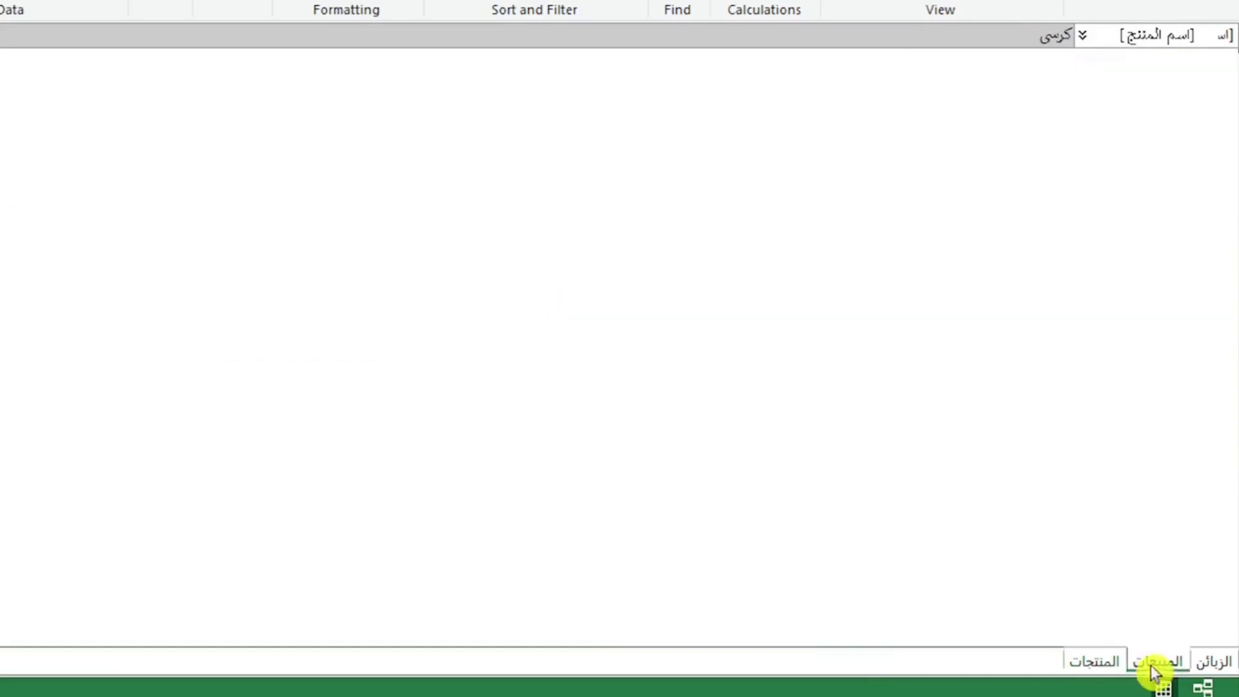
{"action": "left_click", "coordinate": [950, 70]}
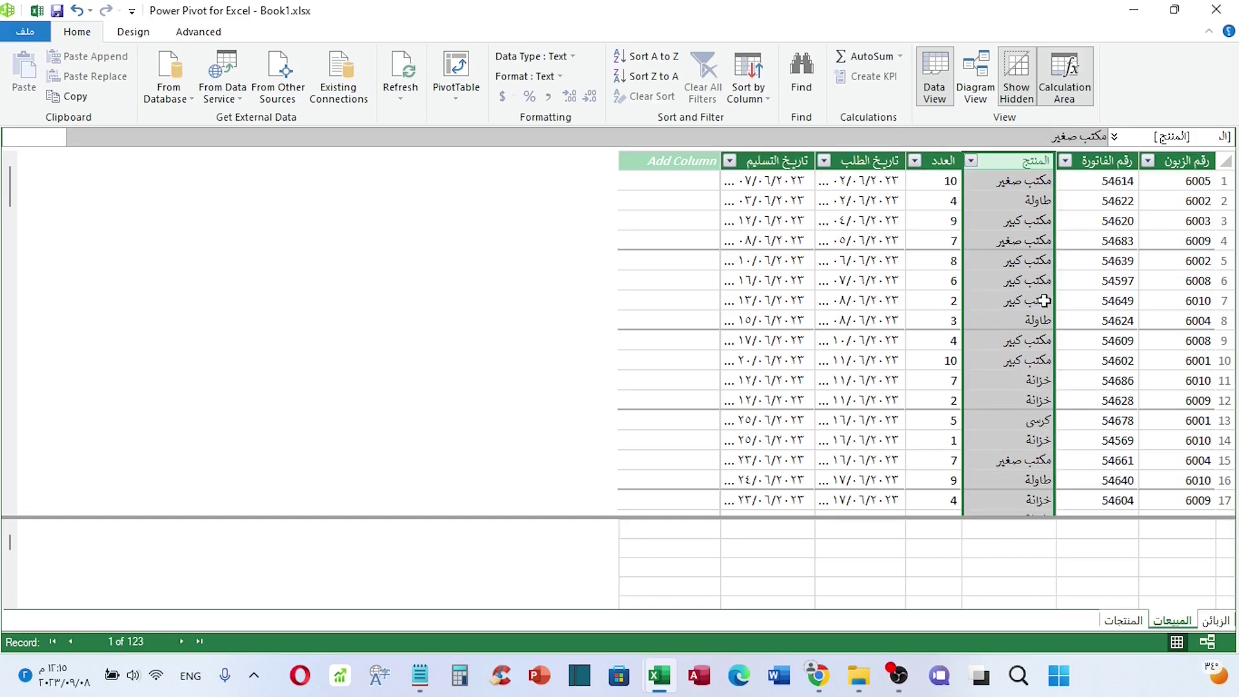
{"action": "left_click", "coordinate": [934, 280]}
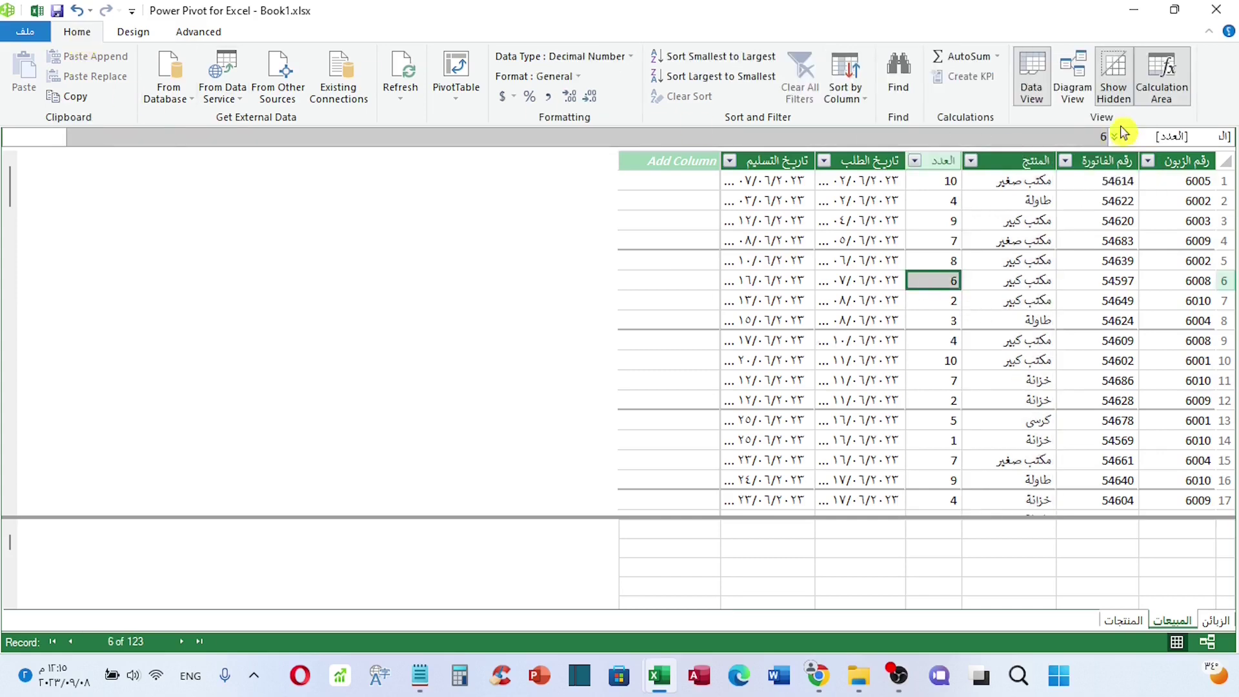
Display the data model in Diagram View and enlarge the المبيعات, الزبائن and المنتجات table boxes to show all their fields
{"action": "left_click", "coordinate": [1081, 85]}
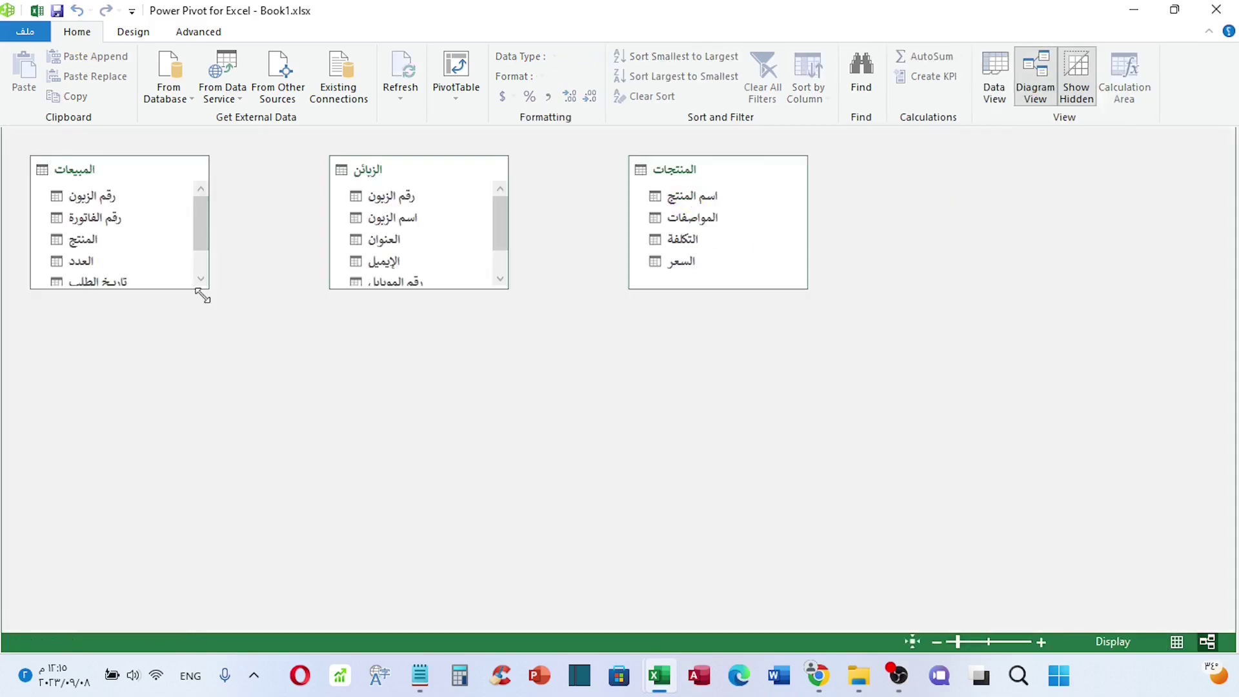
{"action": "left_click_drag", "start_coordinate": [202, 295], "coordinate": [205, 456]}
{"action": "left_click_drag", "start_coordinate": [480, 292], "coordinate": [461, 461]}
{"action": "left_click_drag", "start_coordinate": [746, 288], "coordinate": [740, 342]}
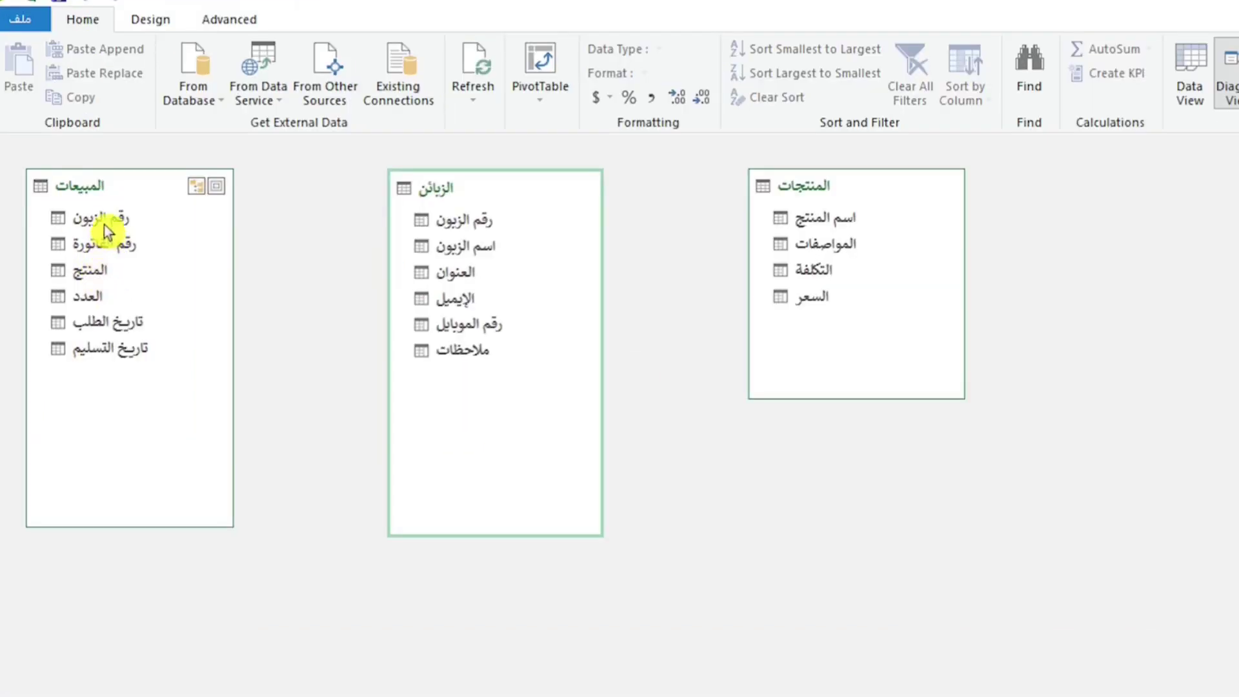
Rearrange the diagram's table boxes in one row with المبيعات in the middle, between الزبائن and المنتجات
{"action": "left_click_drag", "start_coordinate": [121, 191], "coordinate": [177, 193]}
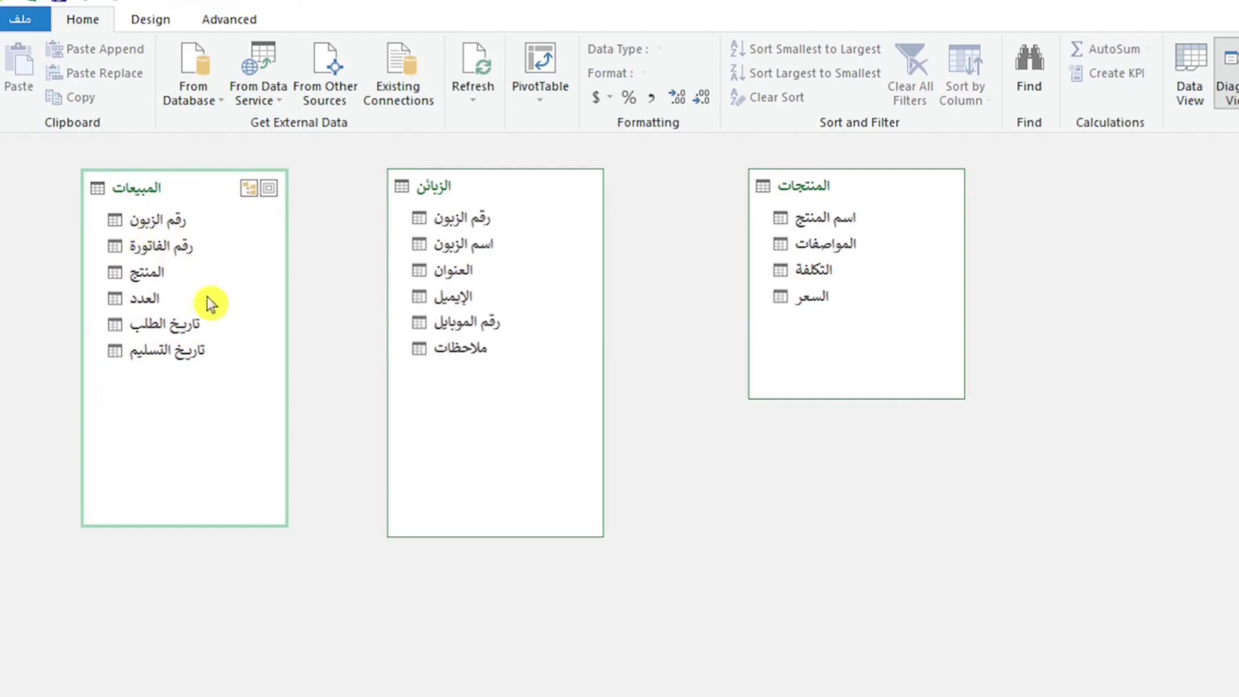
{"action": "left_click", "coordinate": [469, 198]}
{"action": "left_click", "coordinate": [802, 183]}
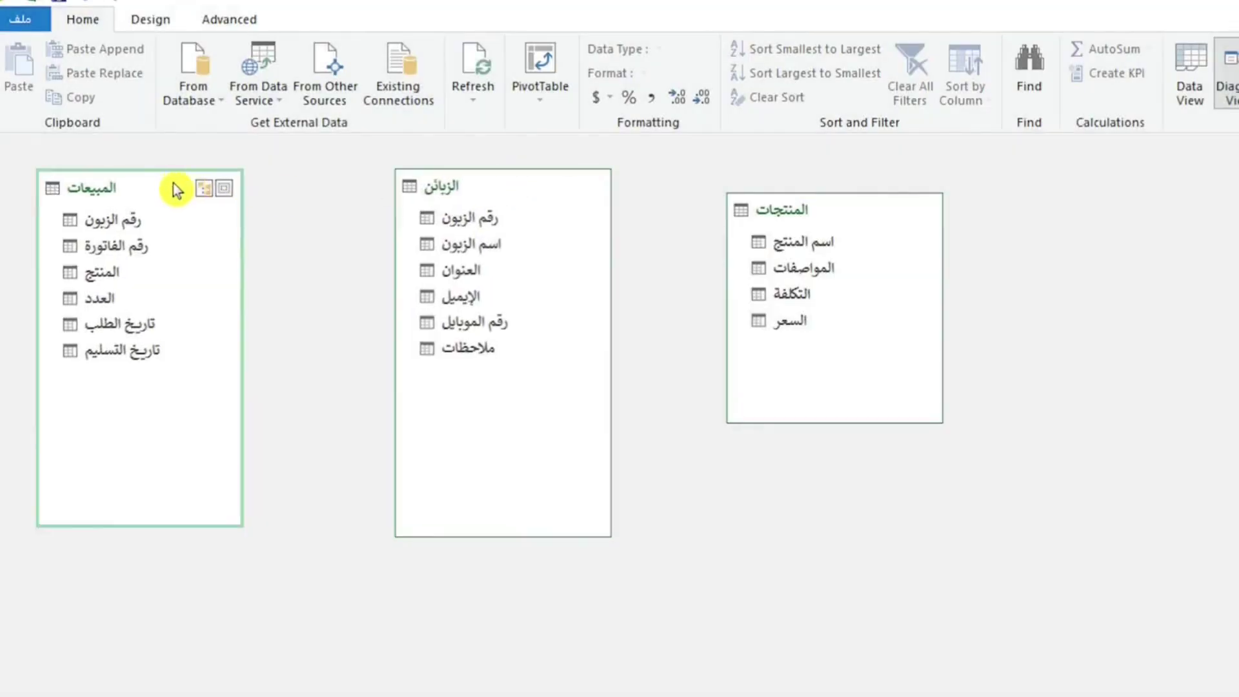
{"action": "left_click_drag", "start_coordinate": [173, 185], "coordinate": [652, 203]}
{"action": "left_click_drag", "start_coordinate": [497, 196], "coordinate": [241, 180]}
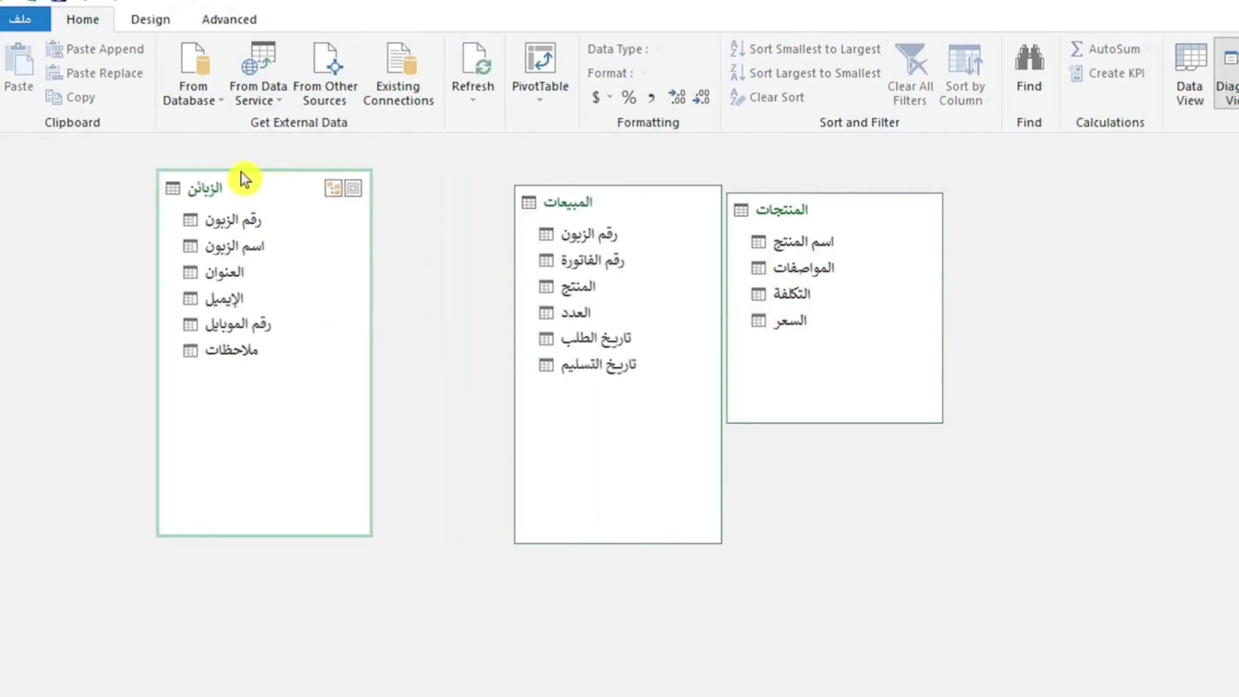
{"action": "left_click_drag", "start_coordinate": [633, 218], "coordinate": [631, 191]}
{"action": "left_click_drag", "start_coordinate": [768, 218], "coordinate": [800, 195]}
{"action": "left_click_drag", "start_coordinate": [324, 187], "coordinate": [280, 188]}
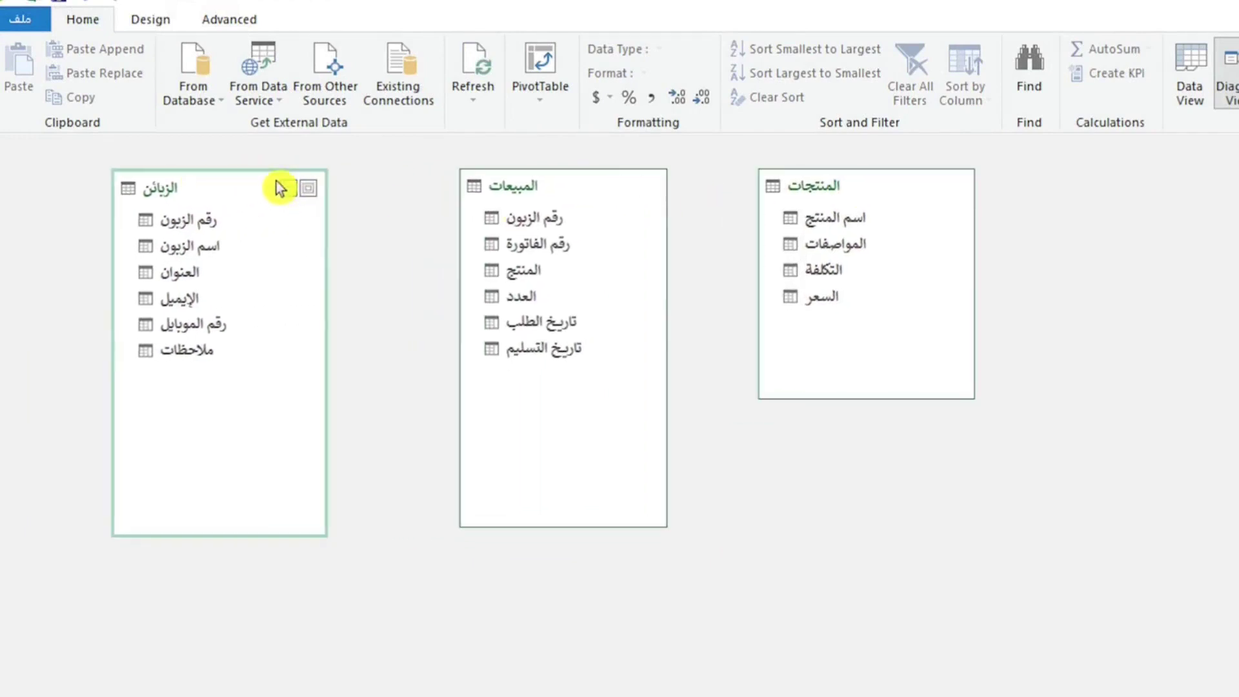
Create a relationship between رقم الزبون in the الزبائن table and رقم الزبون in the المبيعات table
{"action": "left_click", "coordinate": [520, 197]}
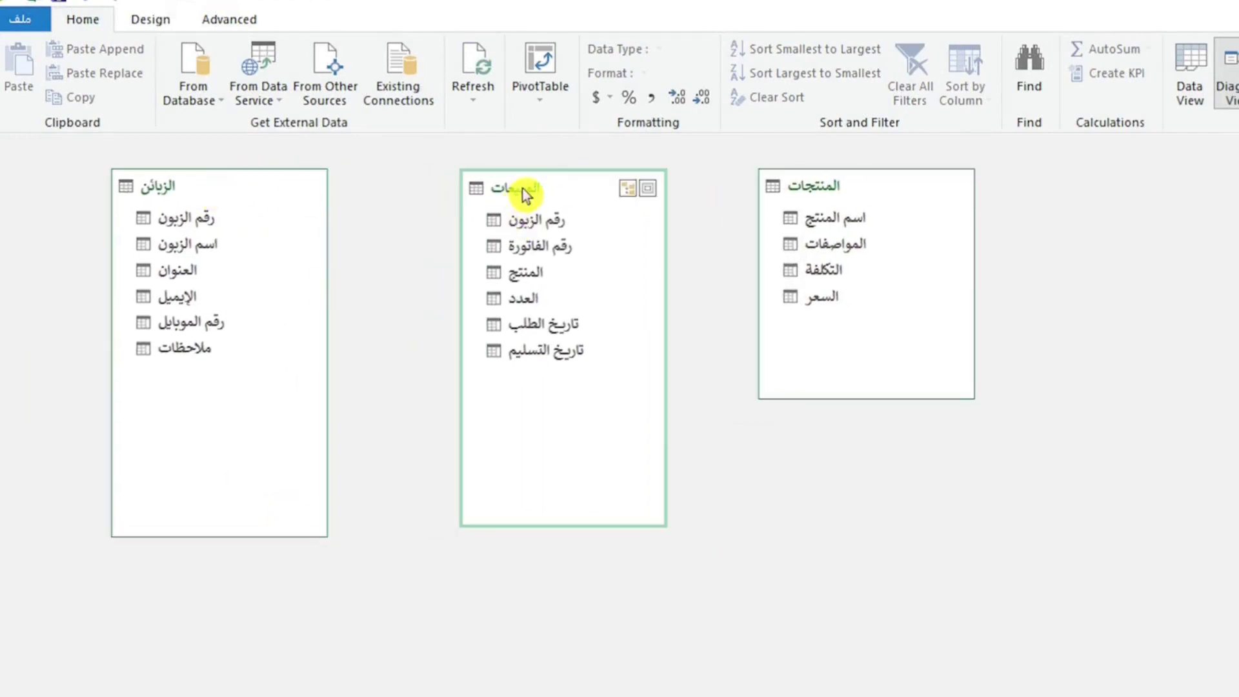
{"action": "left_click", "coordinate": [217, 187]}
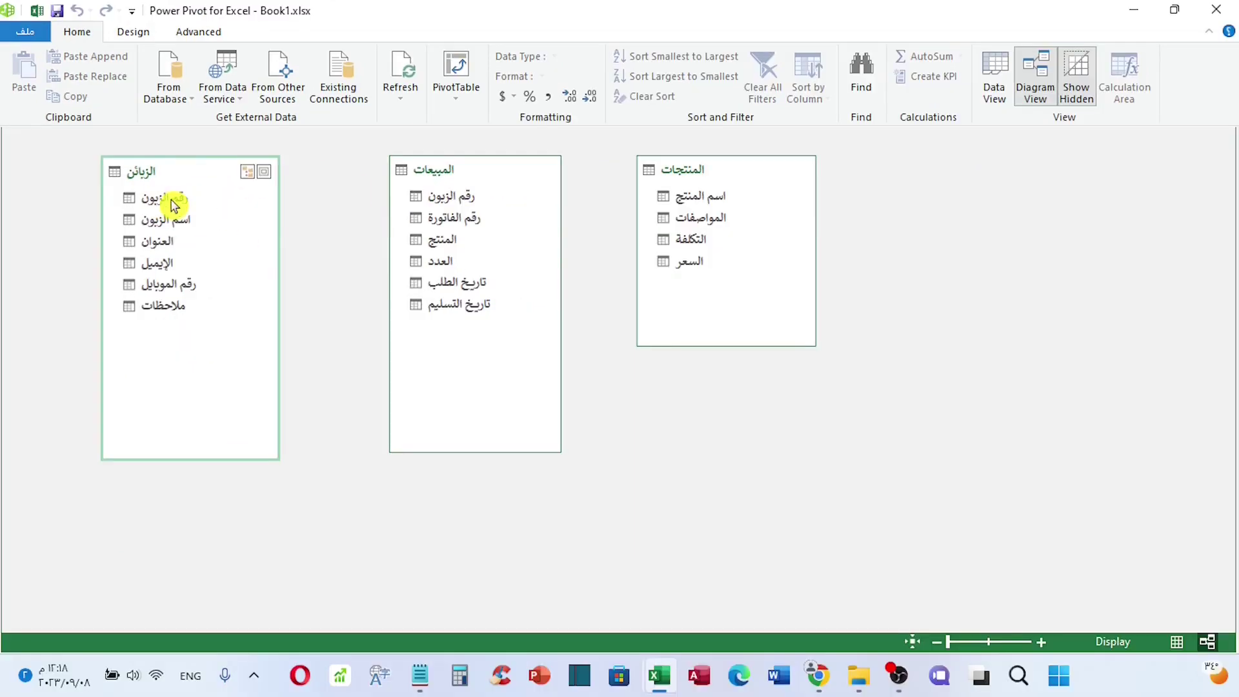
{"action": "left_click", "coordinate": [187, 222]}
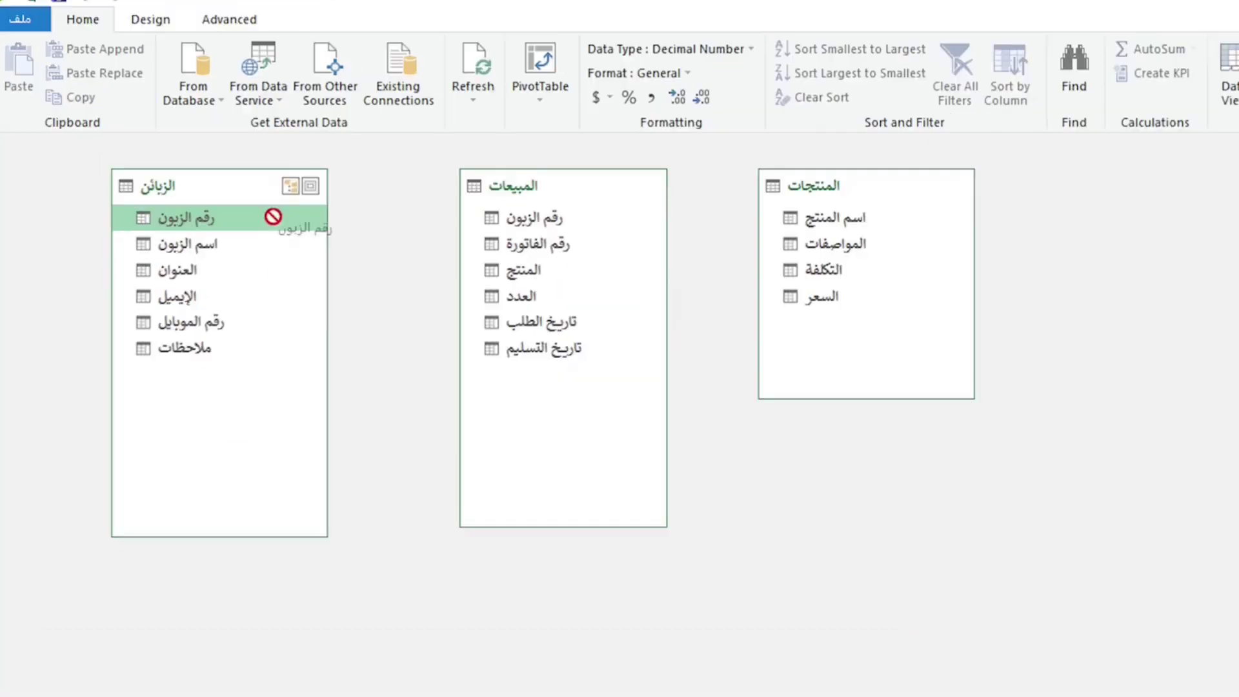
{"action": "left_click_drag", "start_coordinate": [196, 194], "coordinate": [548, 215]}
{"action": "left_click", "coordinate": [197, 222]}
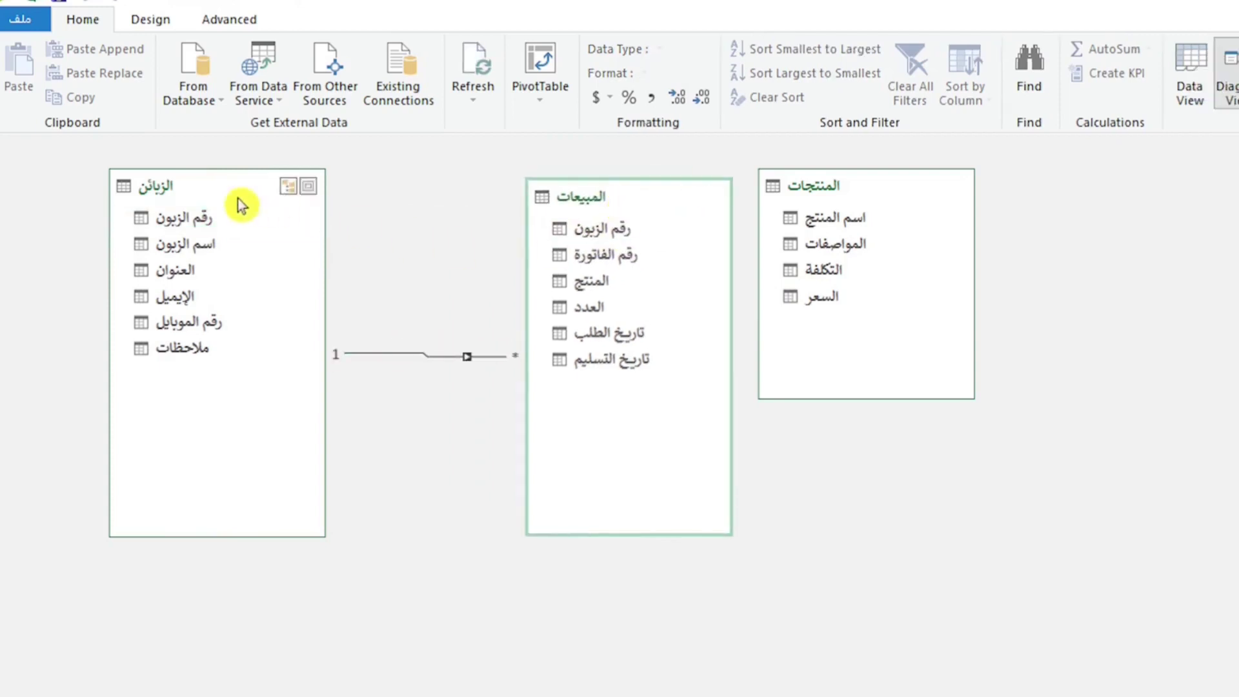
Reposition the الزبائن table box lower and the المبيعات box slightly higher, and examine the relationship line between them
{"action": "left_click_drag", "start_coordinate": [188, 188], "coordinate": [210, 268]}
{"action": "left_click", "coordinate": [581, 226]}
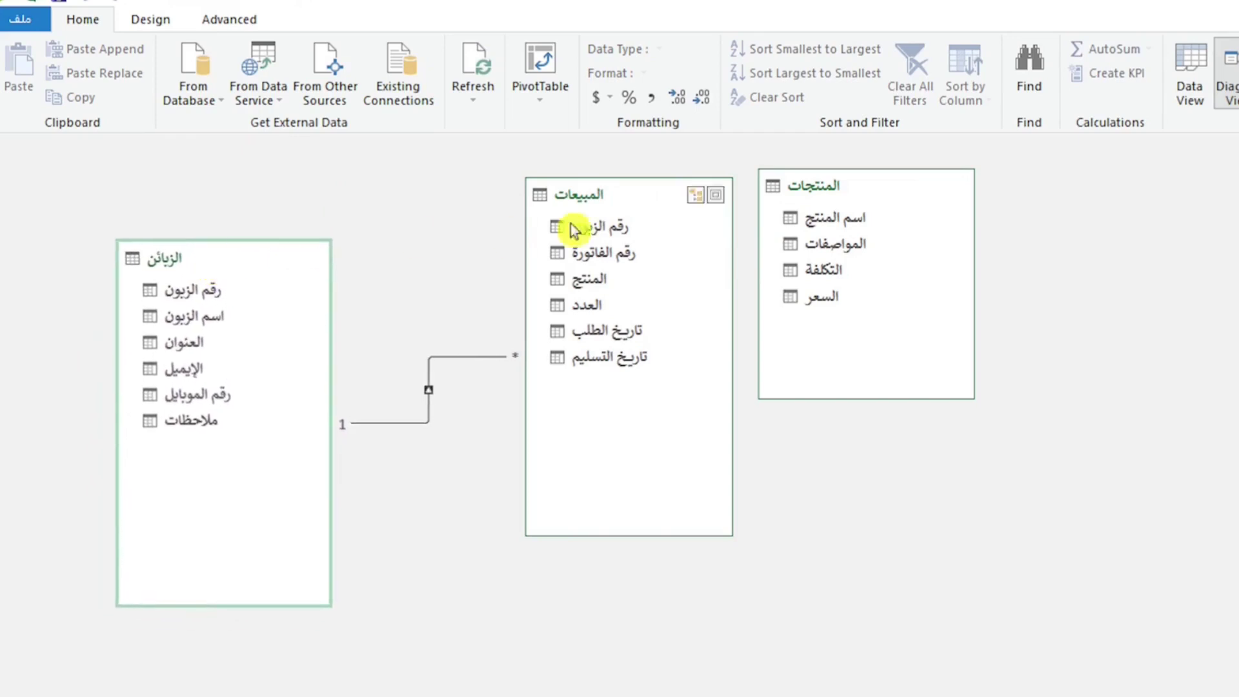
{"action": "left_click_drag", "start_coordinate": [640, 222], "coordinate": [645, 197]}
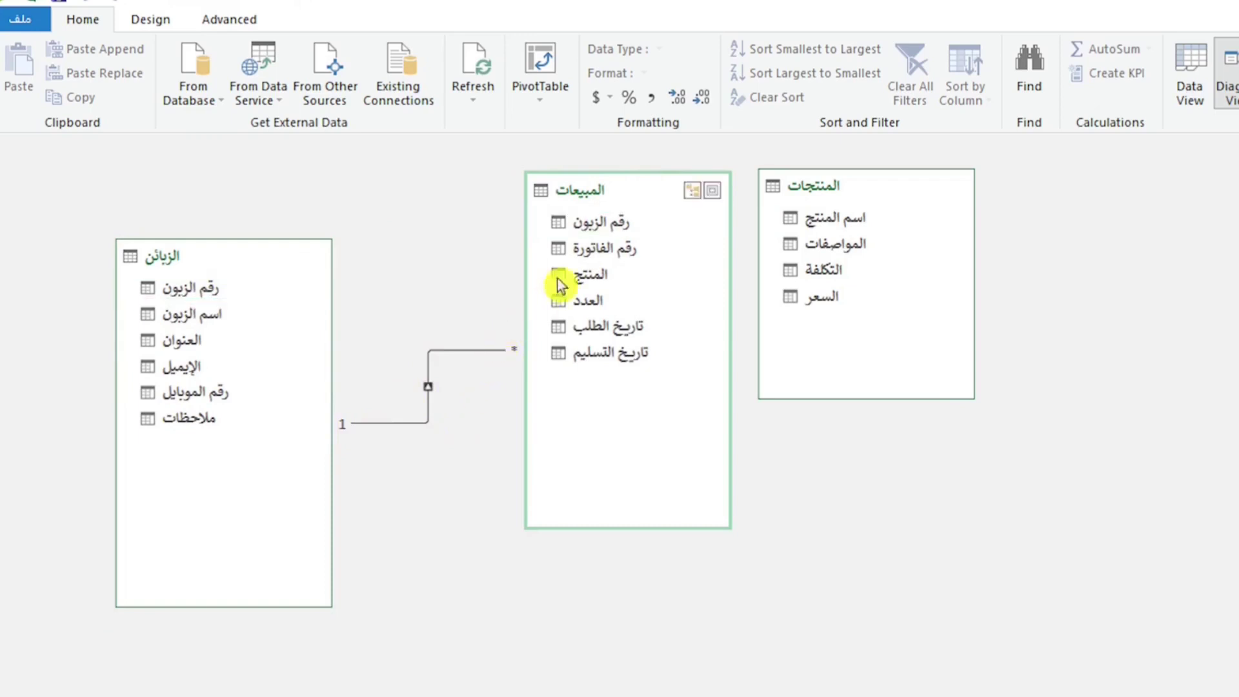
{"action": "mouse_move", "coordinate": [405, 423]}
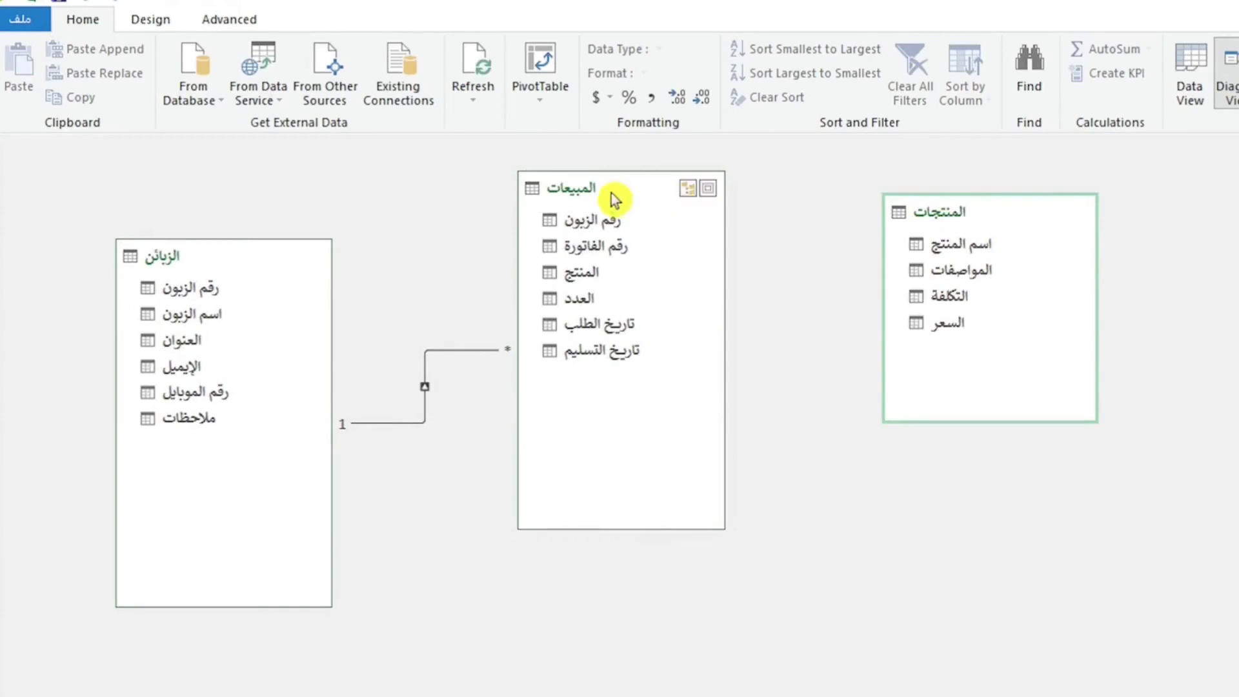
Relate المنتج in المبيعات to اسم المنتج in المنتجات, and move the المنتجات box farther from المبيعات
{"action": "left_click", "coordinate": [614, 194]}
{"action": "left_click", "coordinate": [953, 213]}
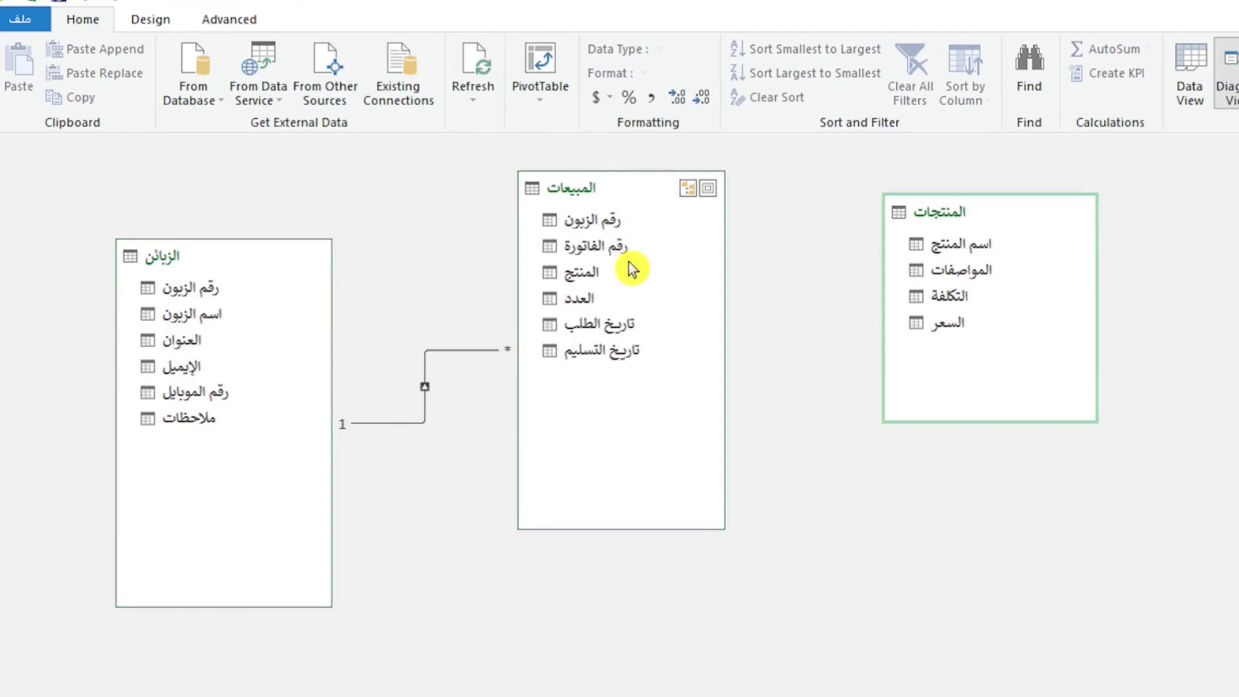
{"action": "left_click", "coordinate": [592, 278]}
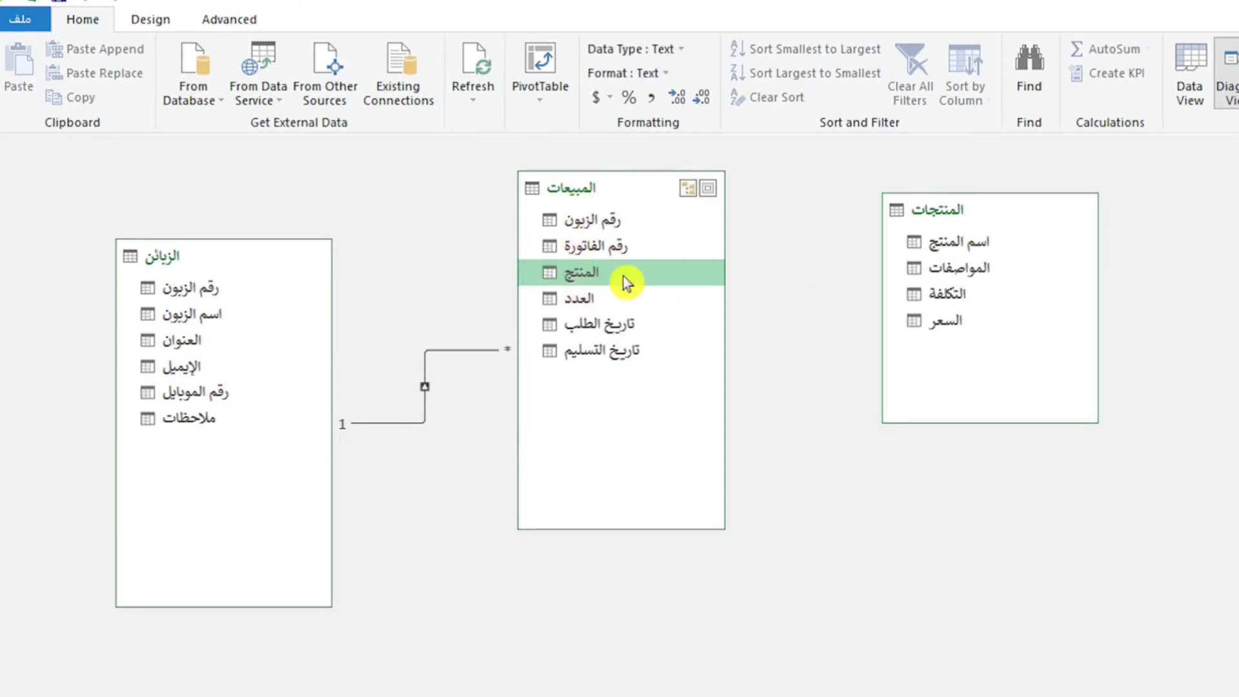
{"action": "left_click_drag", "start_coordinate": [626, 282], "coordinate": [1081, 215]}
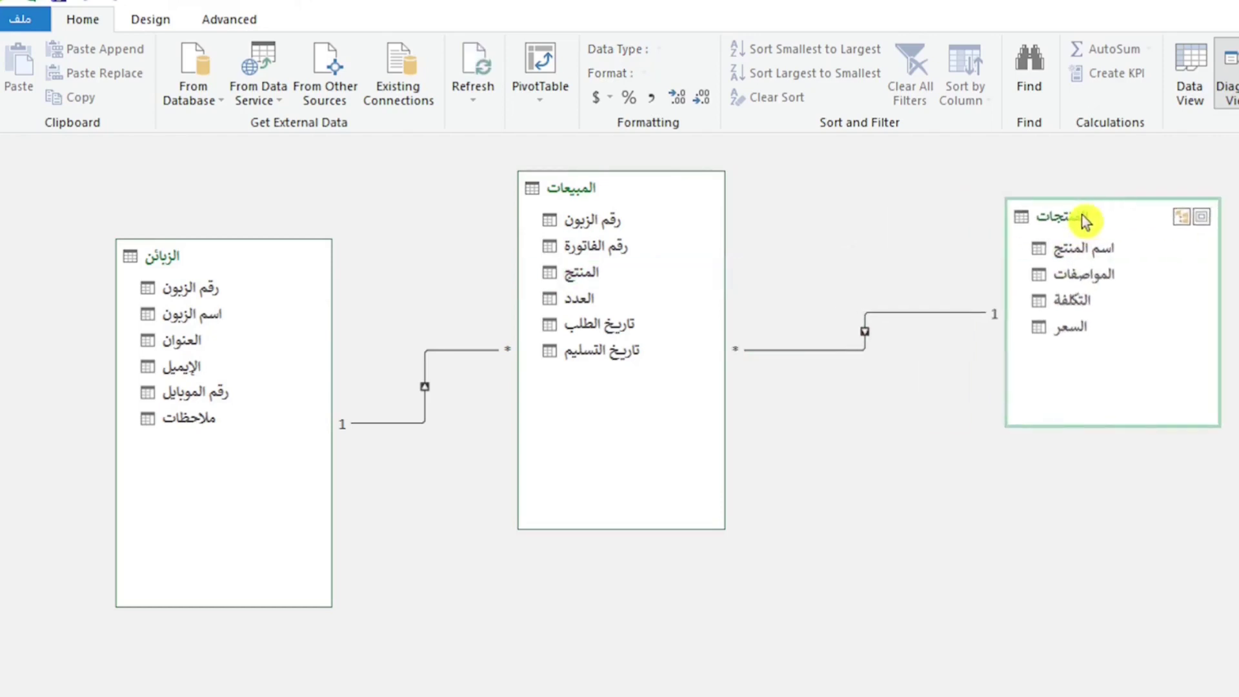
Examine the fields joined by the relationship between المبيعات and المنتجات and the editing and deletion options available for it
{"action": "left_click", "coordinate": [978, 313]}
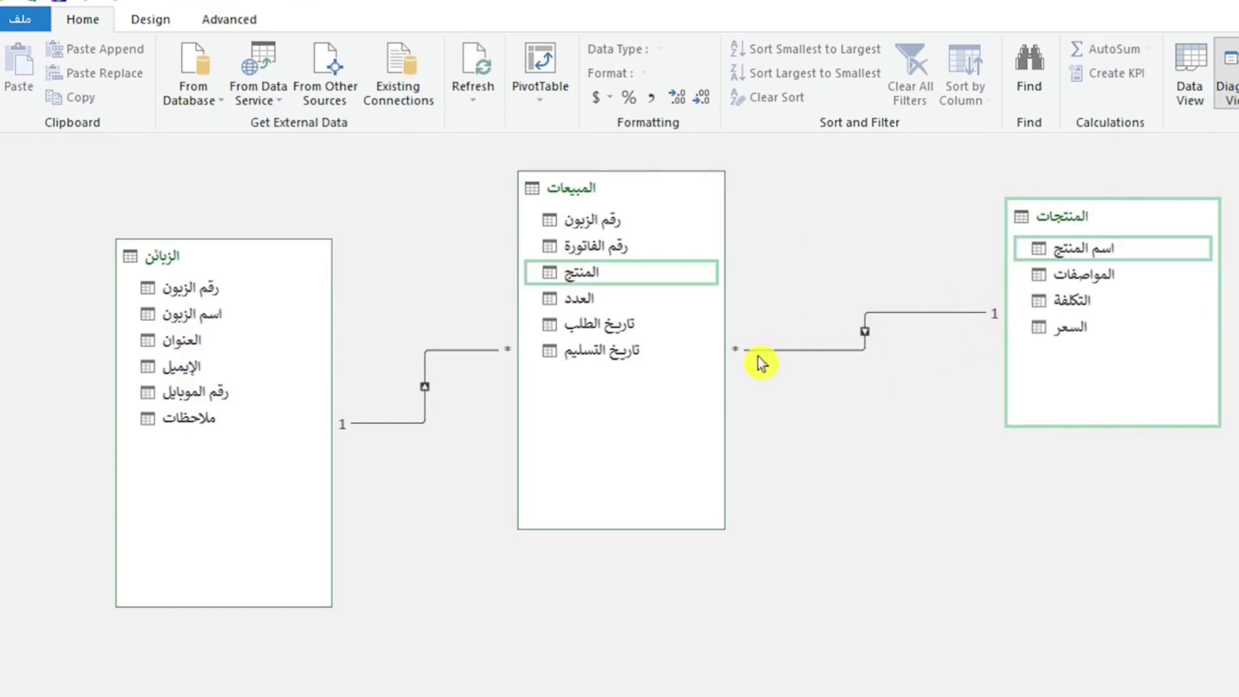
{"action": "left_click", "coordinate": [892, 314]}
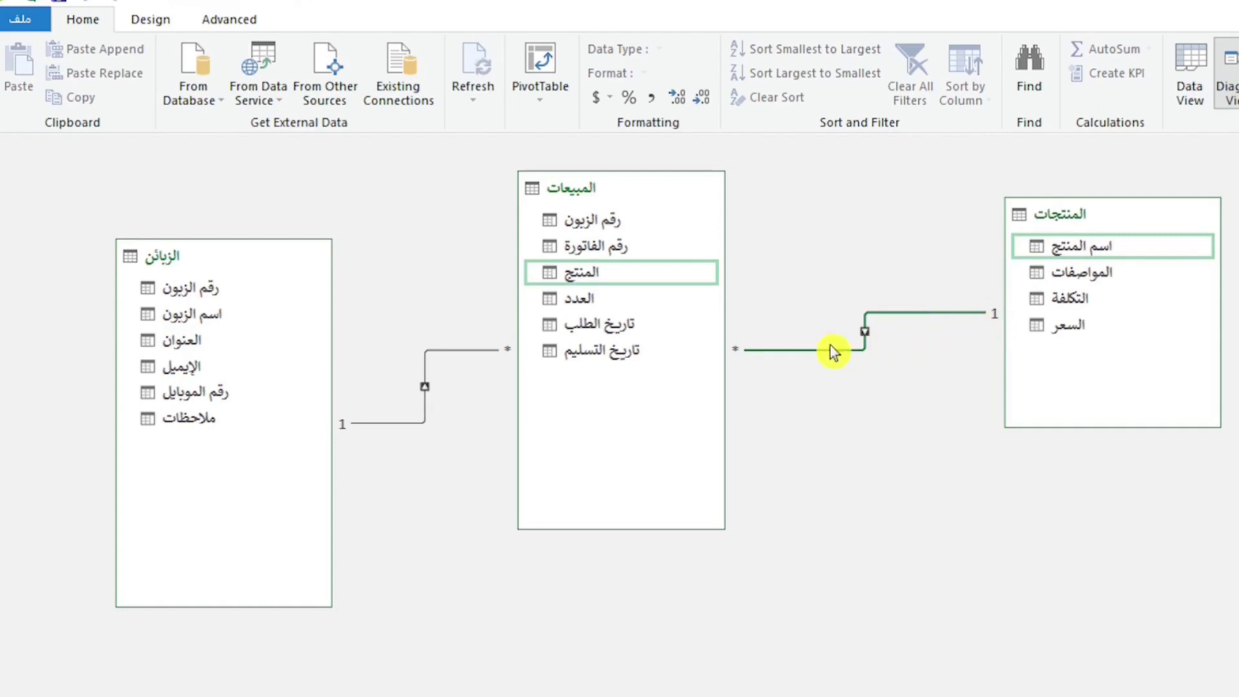
{"action": "right_click", "coordinate": [884, 316]}
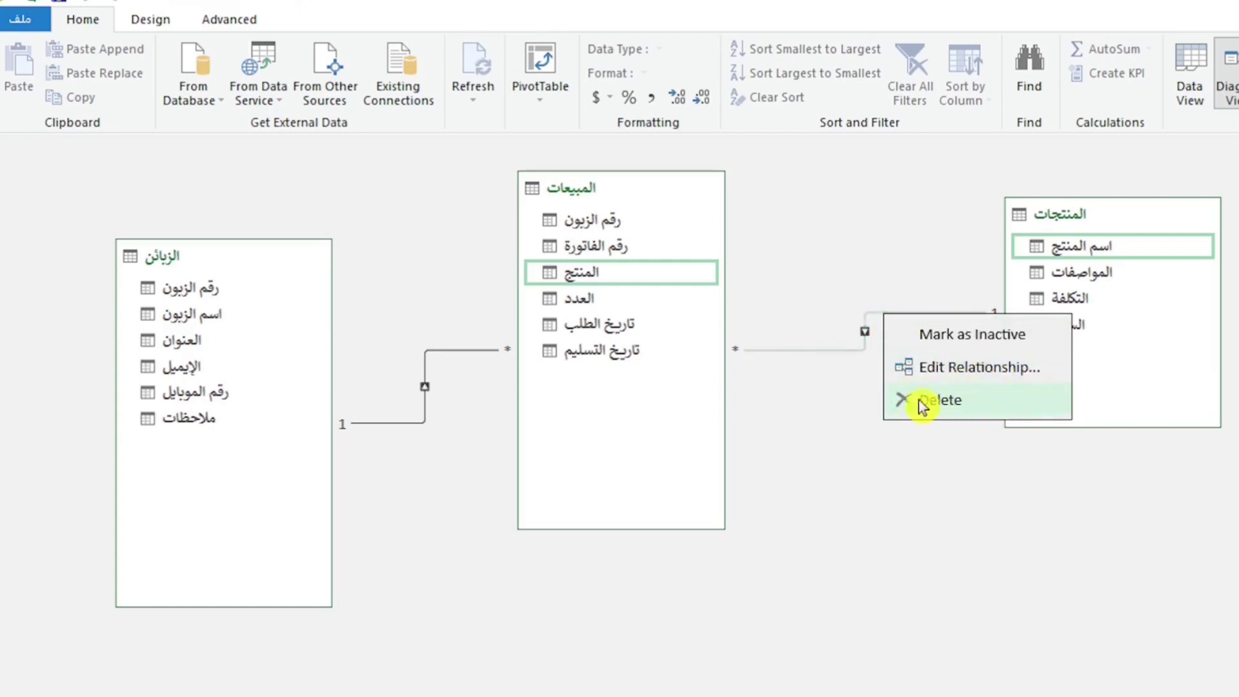
{"action": "left_click", "coordinate": [945, 401]}
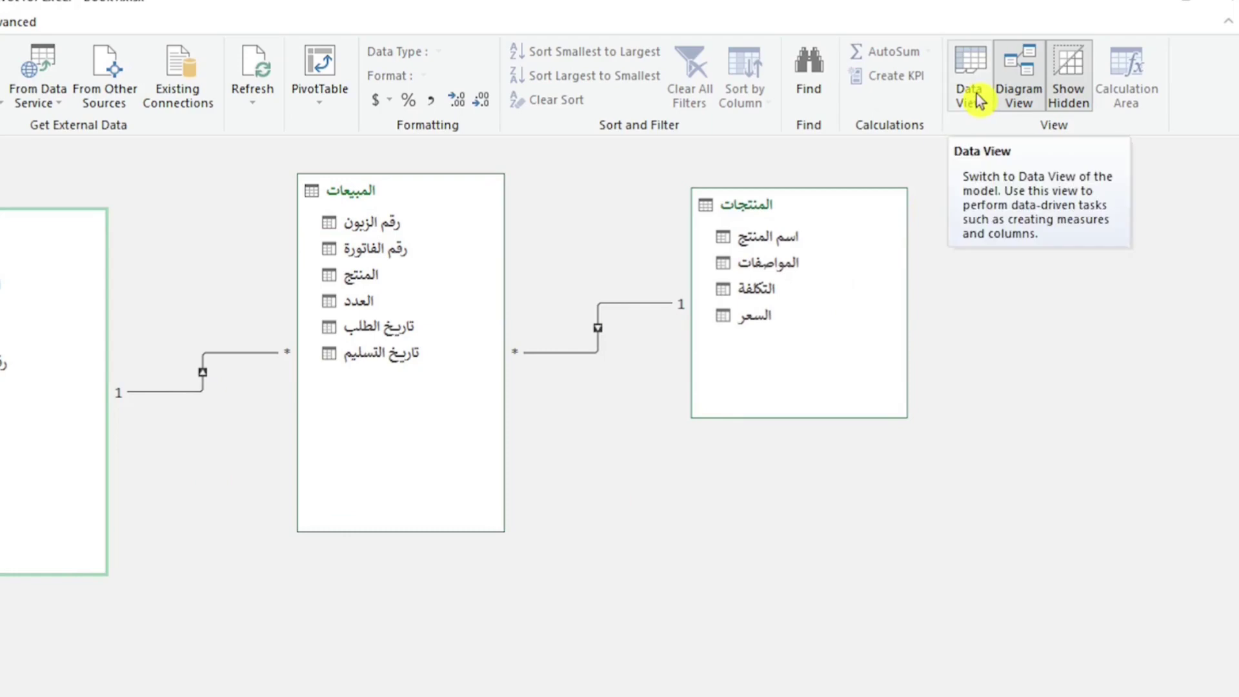
Display the model in Data View and examine the product and quantity in the first row of the المبيعات table
{"action": "left_click", "coordinate": [977, 97]}
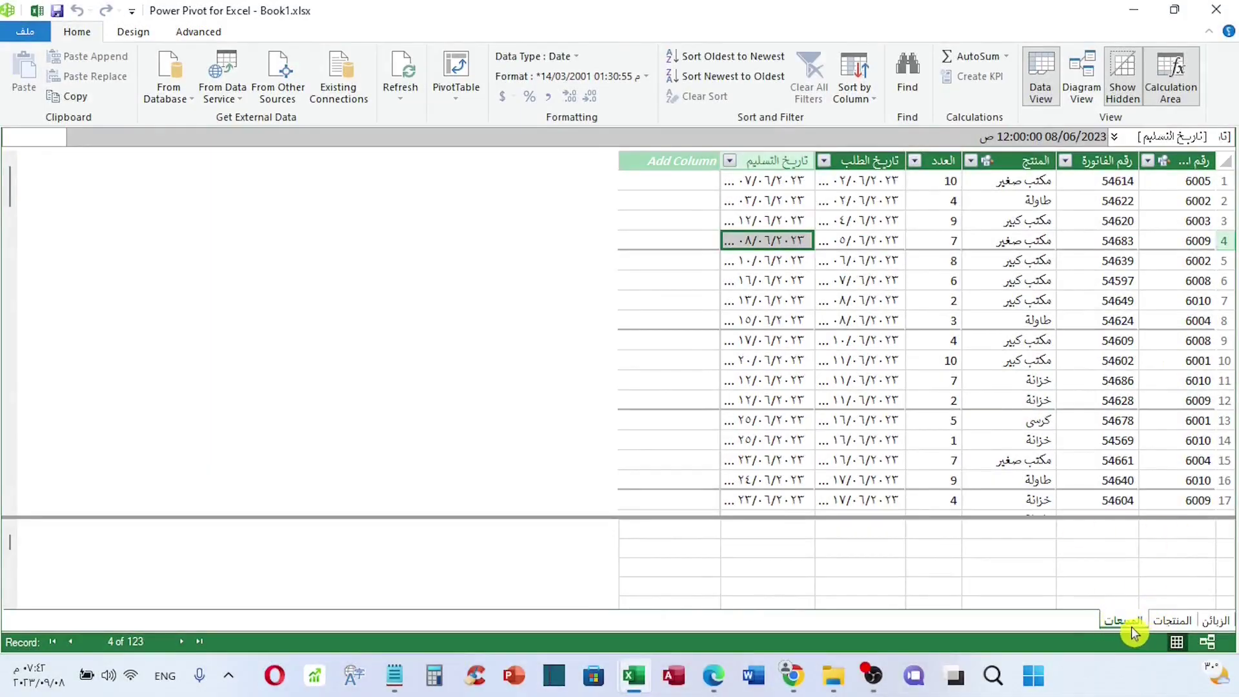
{"action": "left_click", "coordinate": [671, 201]}
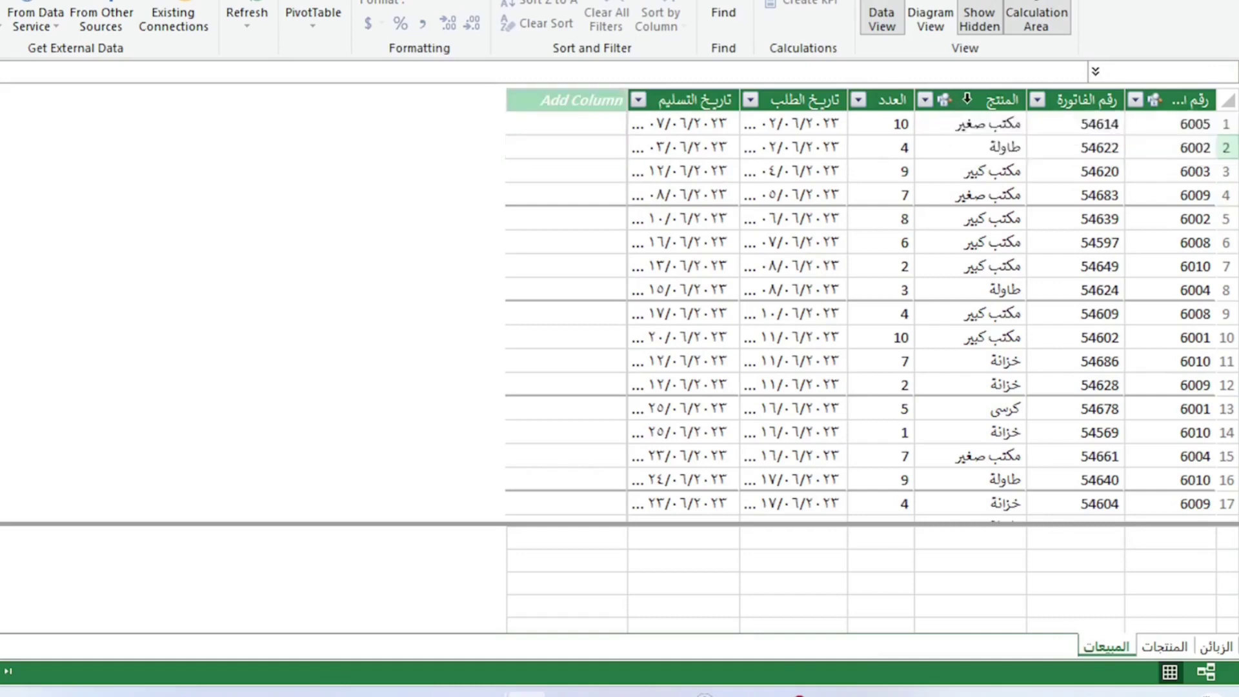
{"action": "left_click", "coordinate": [966, 98]}
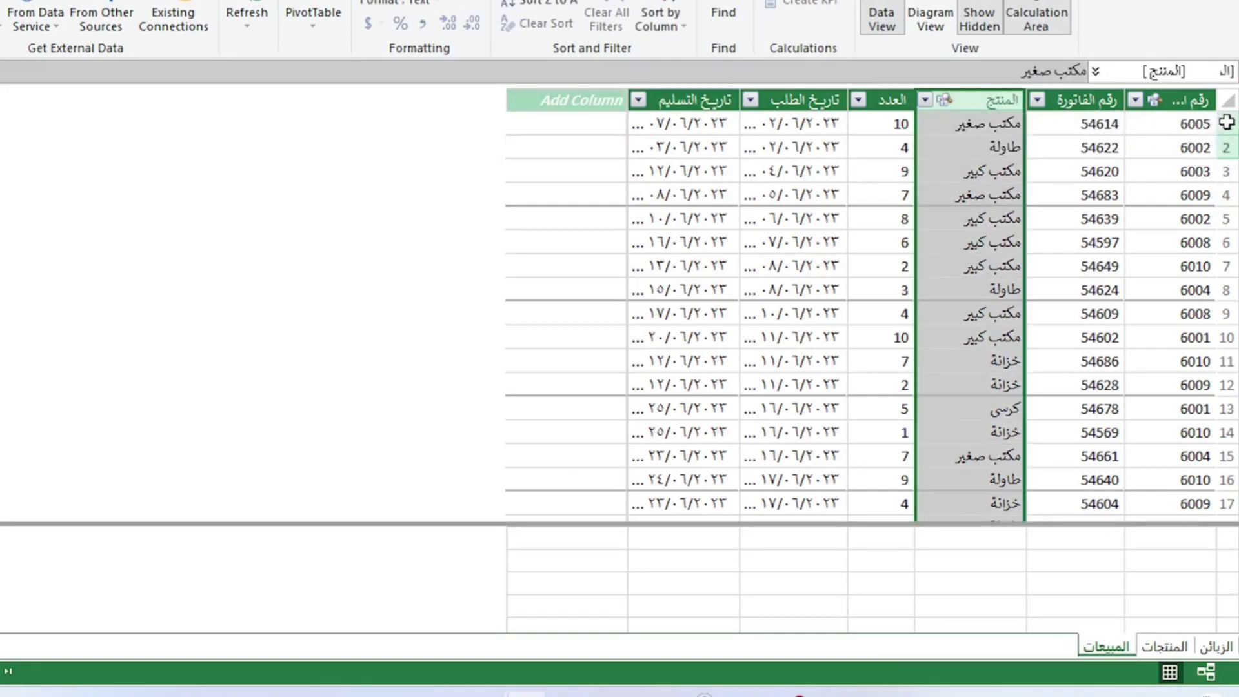
{"action": "left_click", "coordinate": [900, 123]}
{"action": "left_click", "coordinate": [971, 125]}
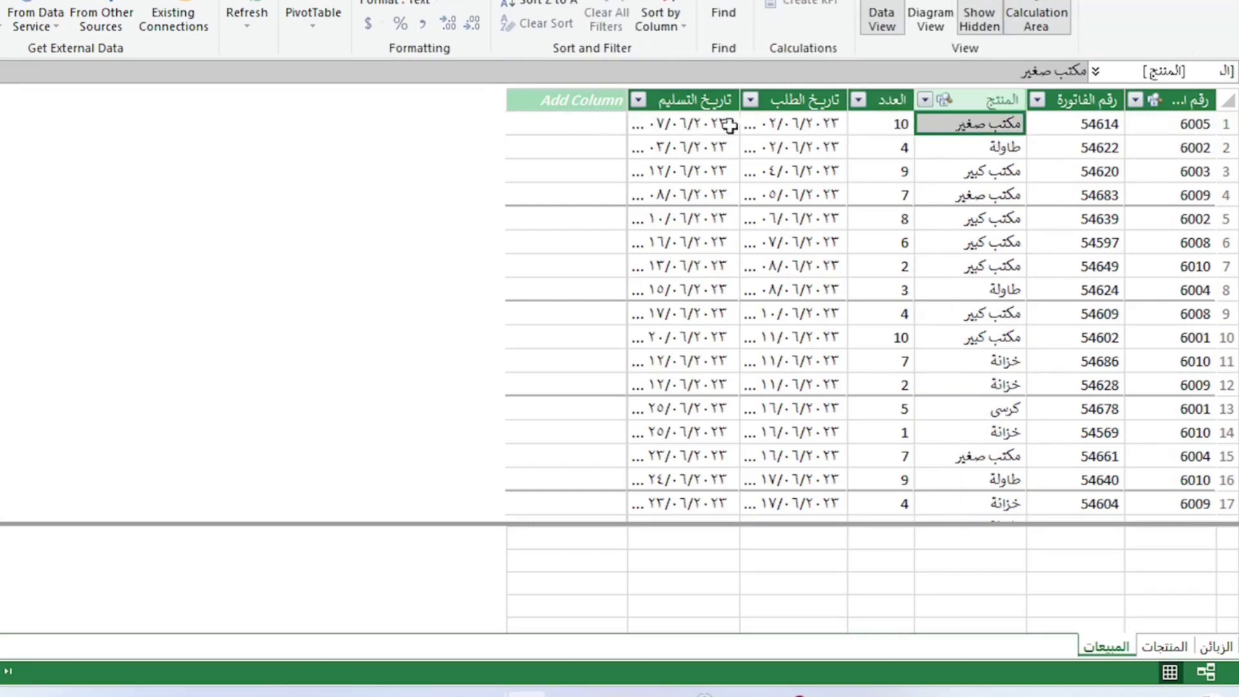
{"action": "left_click", "coordinate": [598, 128]}
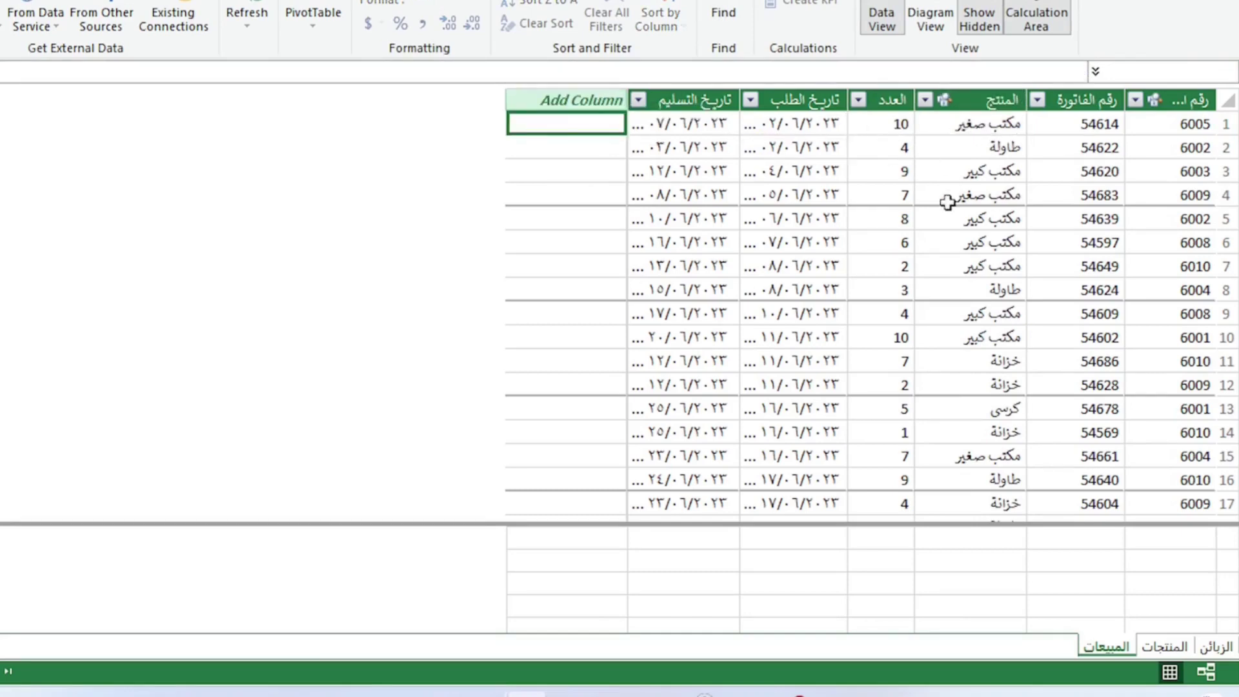
Look up the selling price of مكتب صغير in the المنتجات table
{"action": "left_click", "coordinate": [1163, 645]}
{"action": "left_click", "coordinate": [1162, 187]}
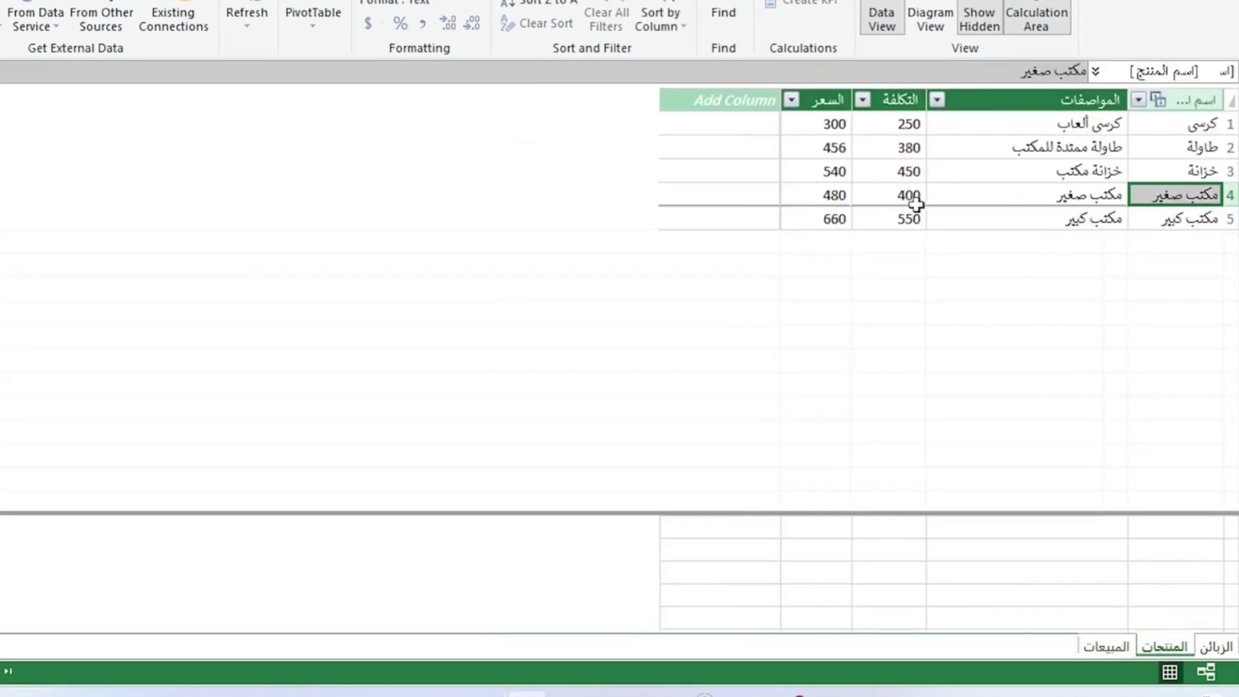
{"action": "left_click", "coordinate": [806, 194]}
{"action": "left_click", "coordinate": [1168, 197]}
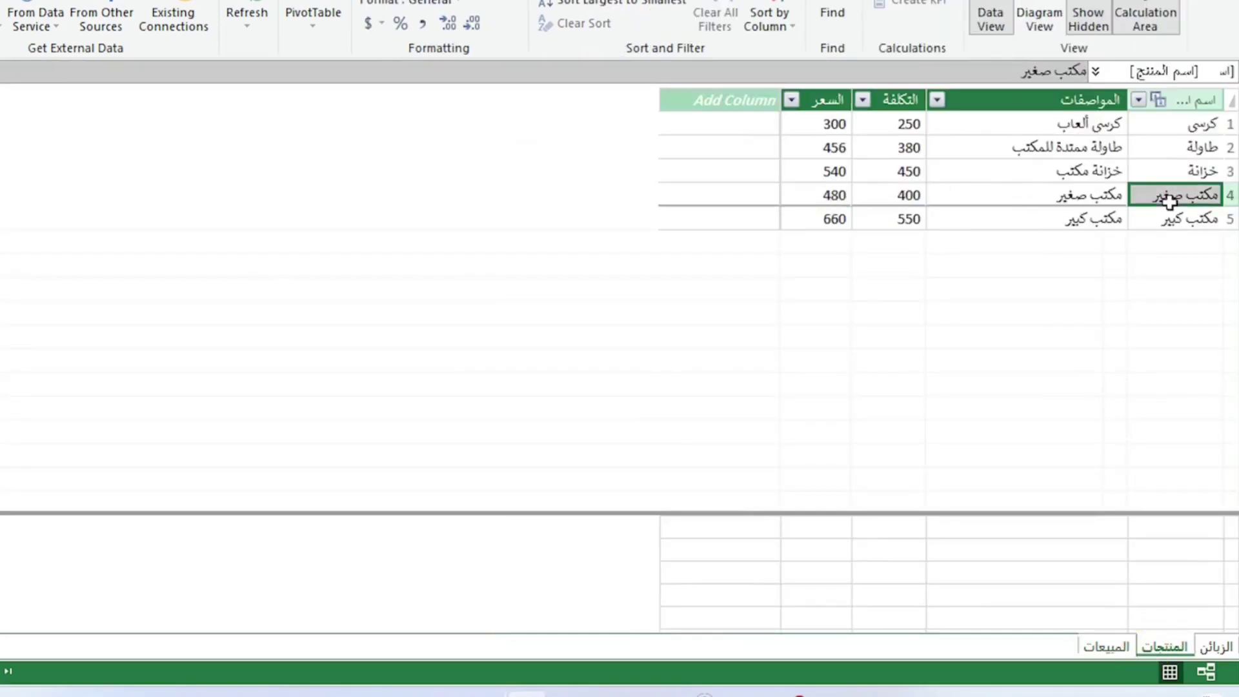
Add a new column named الإيرادات to the المبيعات table
{"action": "left_click", "coordinate": [1106, 646]}
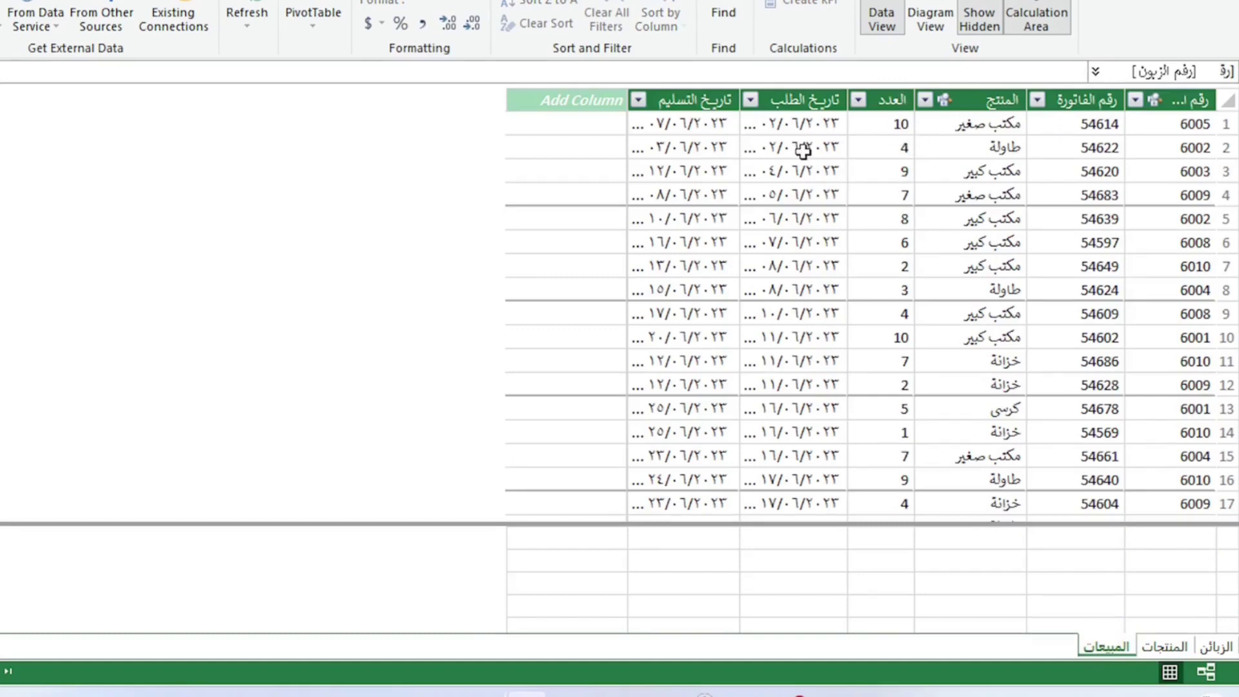
{"action": "left_click", "coordinate": [596, 131]}
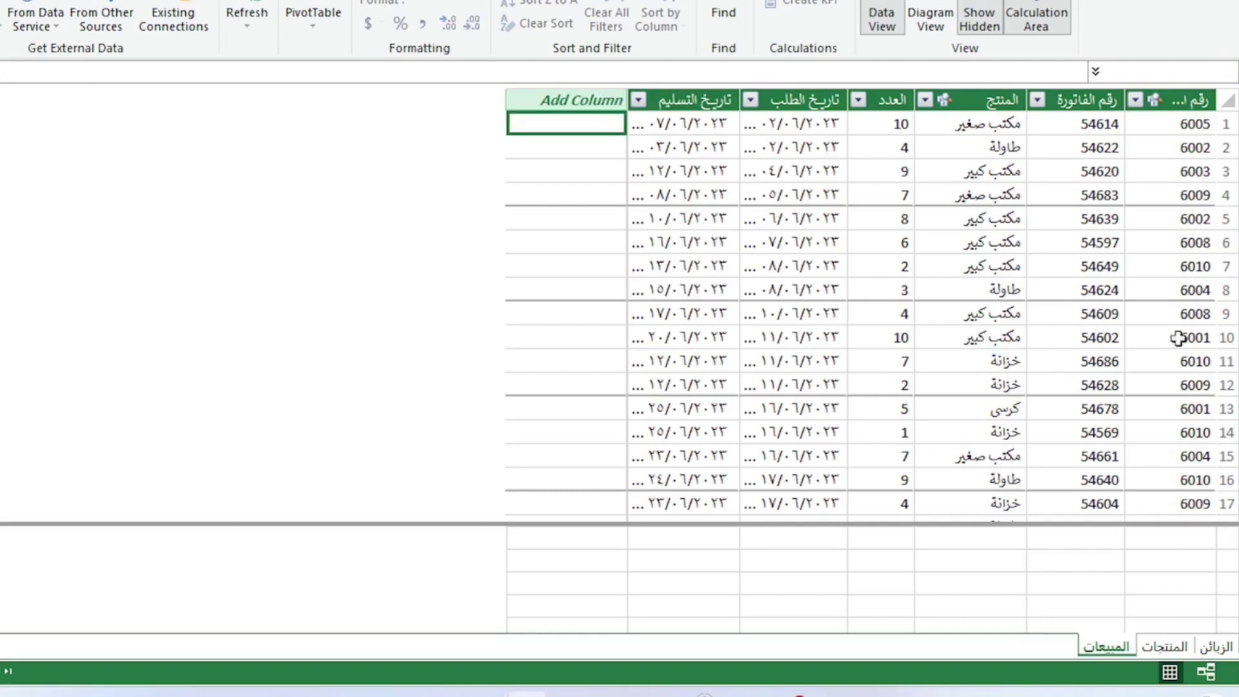
{"action": "left_click", "coordinate": [551, 95]}
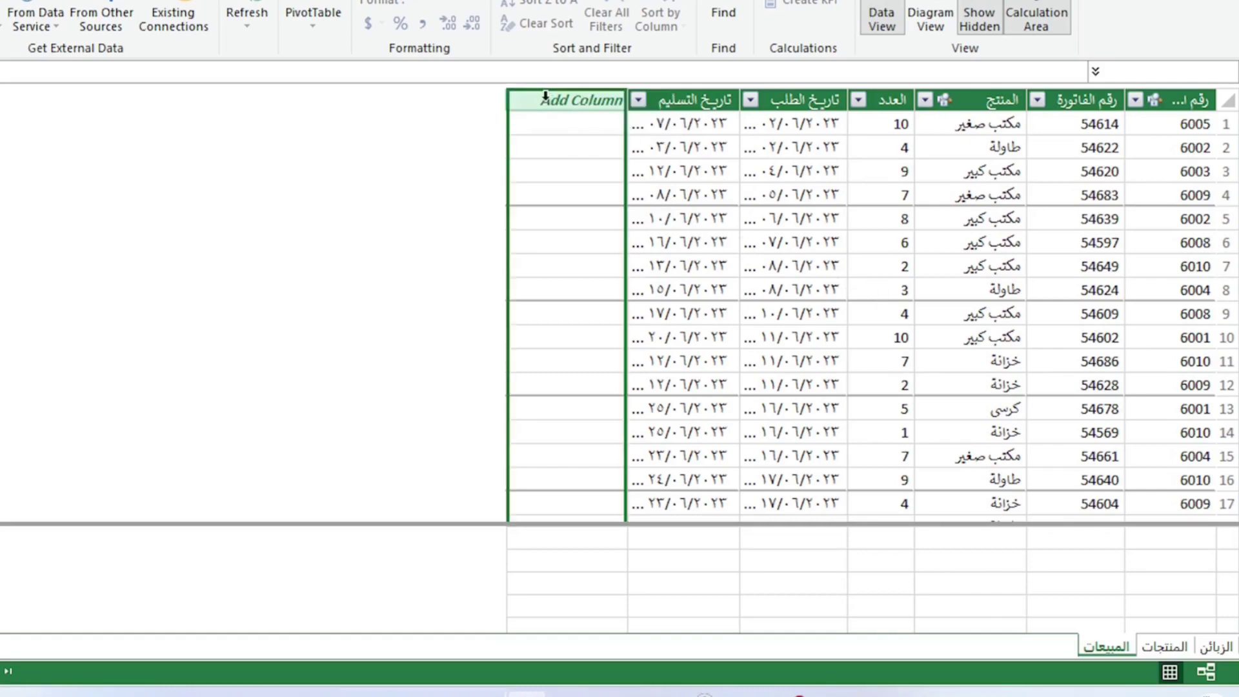
{"action": "double_click", "coordinate": [546, 99]}
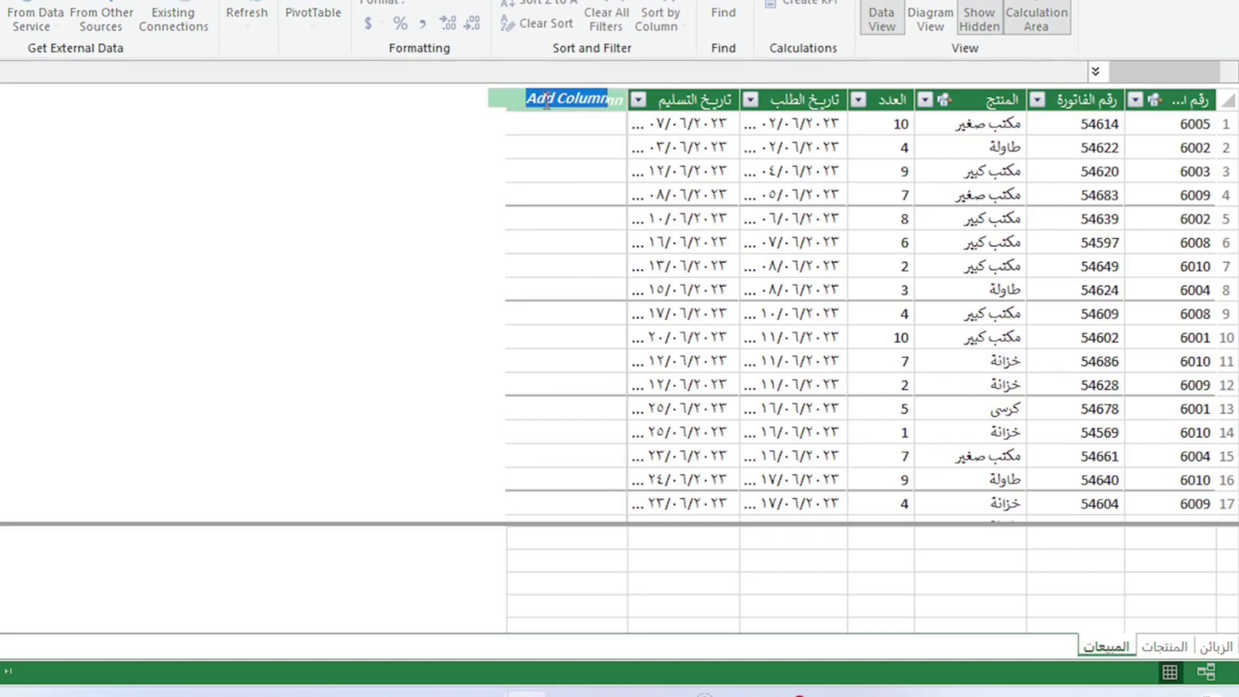
{"action": "key", "text": "BackSpace"}
{"action": "type", "text": "الإيرا"}
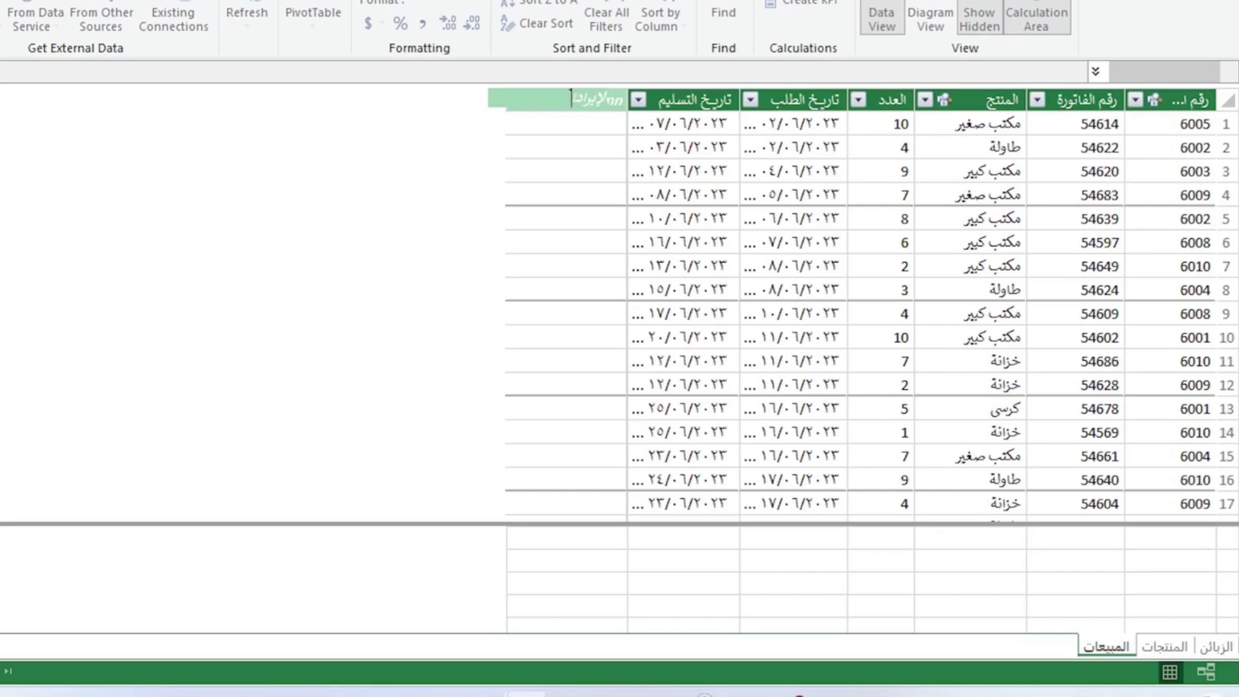
{"action": "type", "text": "دات"}
{"action": "key", "text": "Return"}
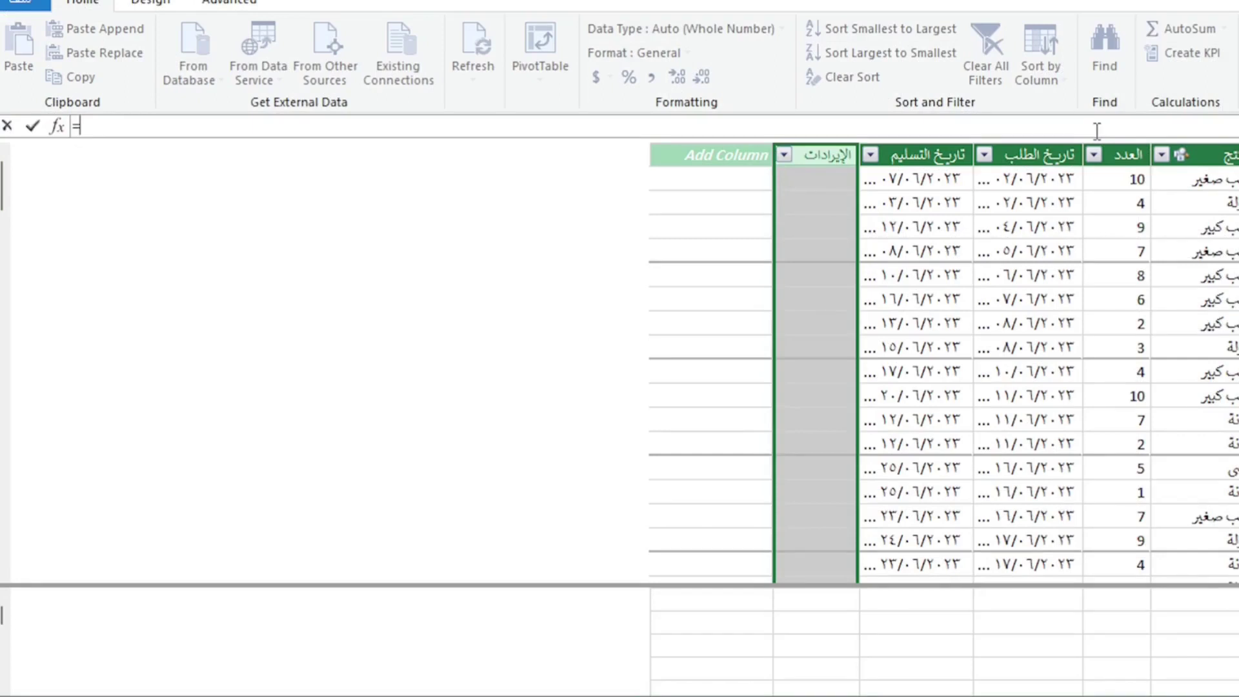
Fill the الإيرادات column with the formula =RELATED('المنتجات'[السعر]) to bring in each product's price
{"action": "type", "text": "rela"}
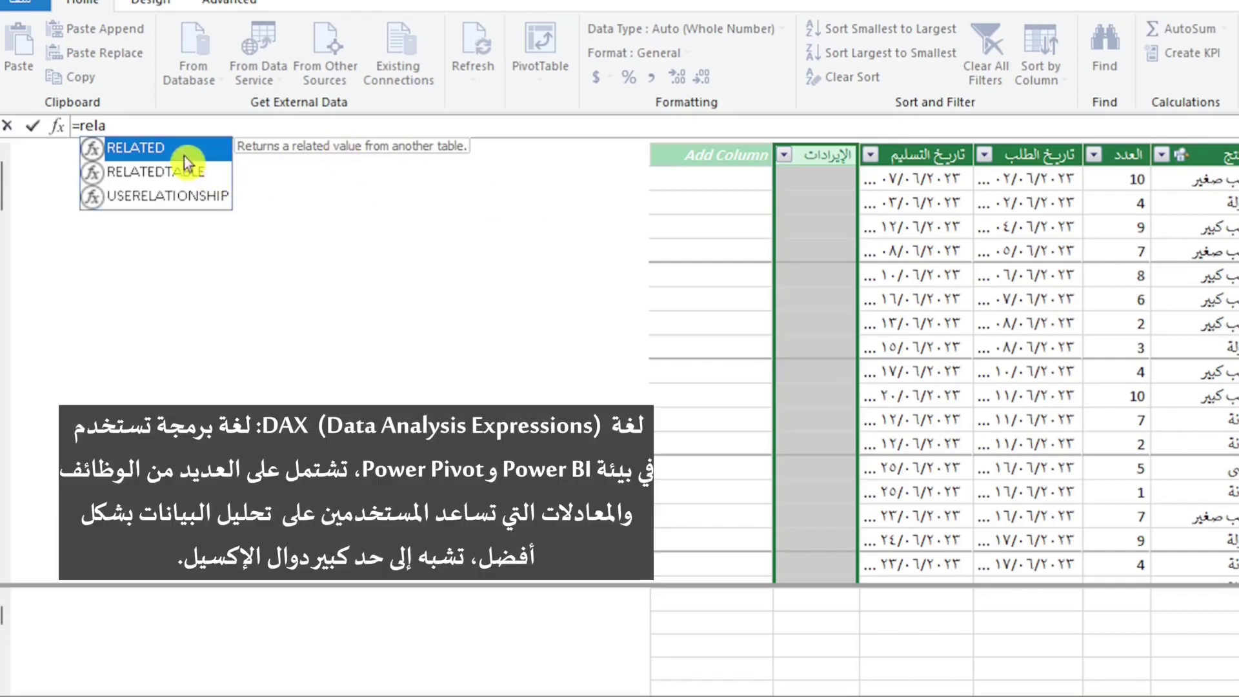
{"action": "double_click", "coordinate": [184, 153]}
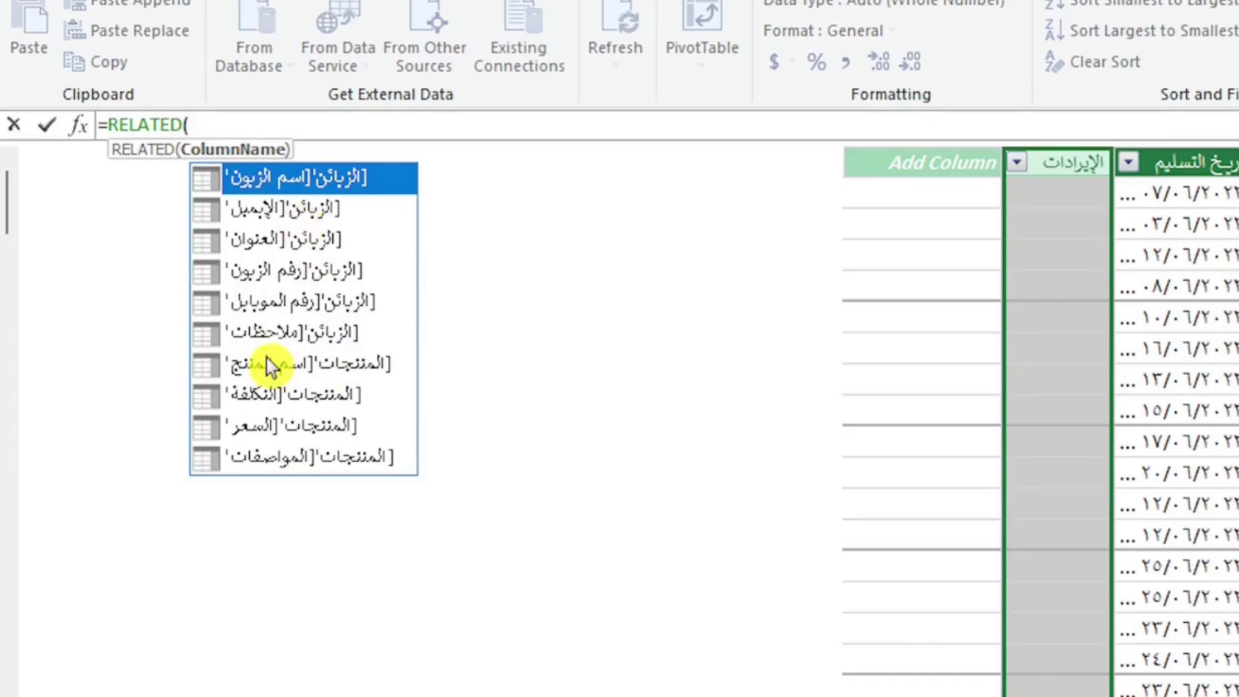
{"action": "double_click", "coordinate": [276, 426]}
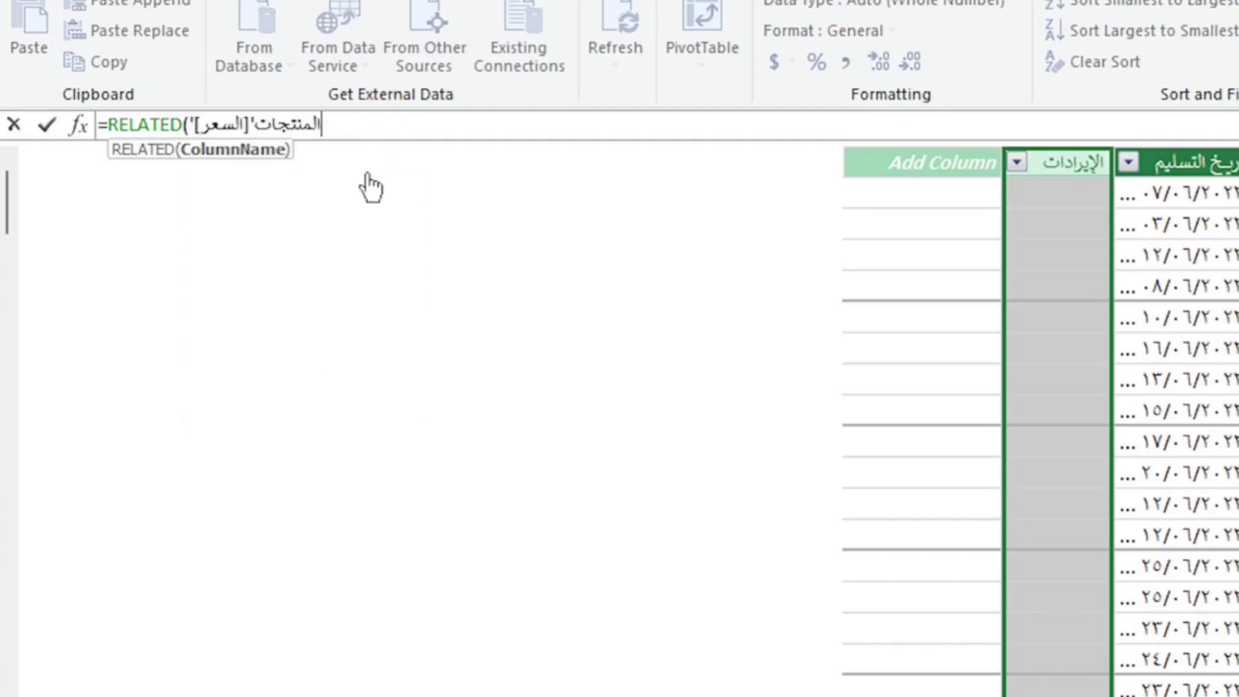
{"action": "type", "text": ")"}
{"action": "key", "text": "Return"}
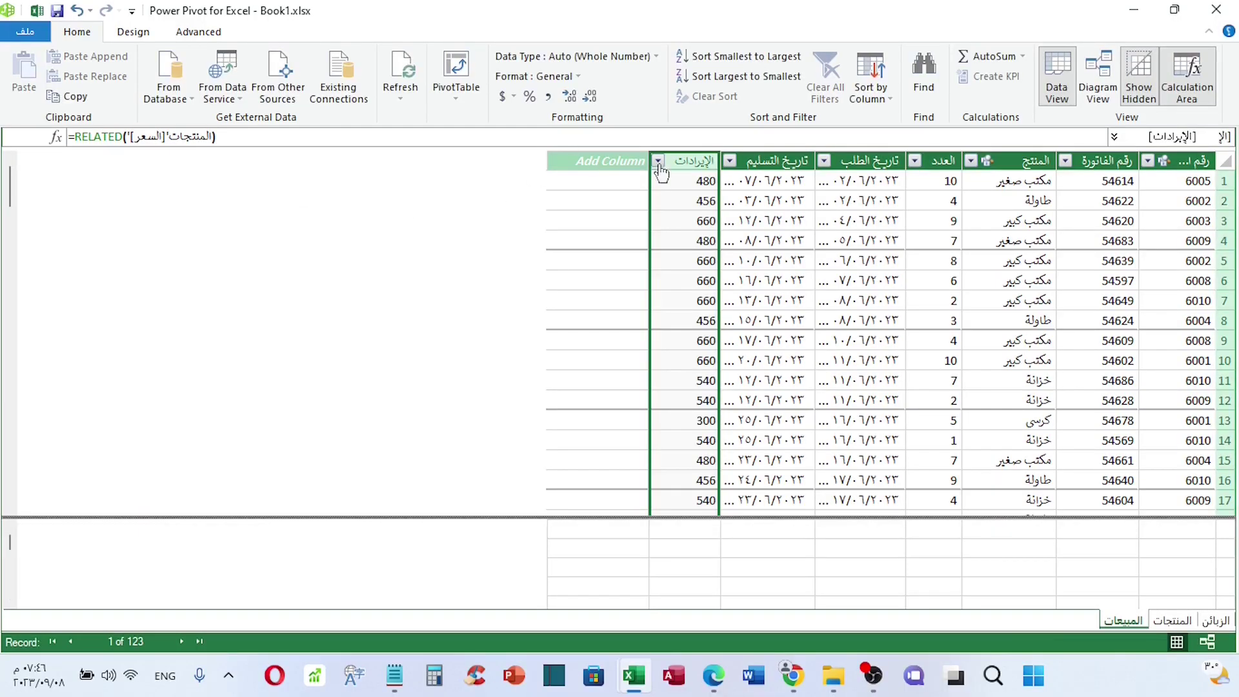
Check the first المبيعات row's الإيرادات value for مكتب صغير against its السعر in the المنتجات table
{"action": "left_click", "coordinate": [698, 184]}
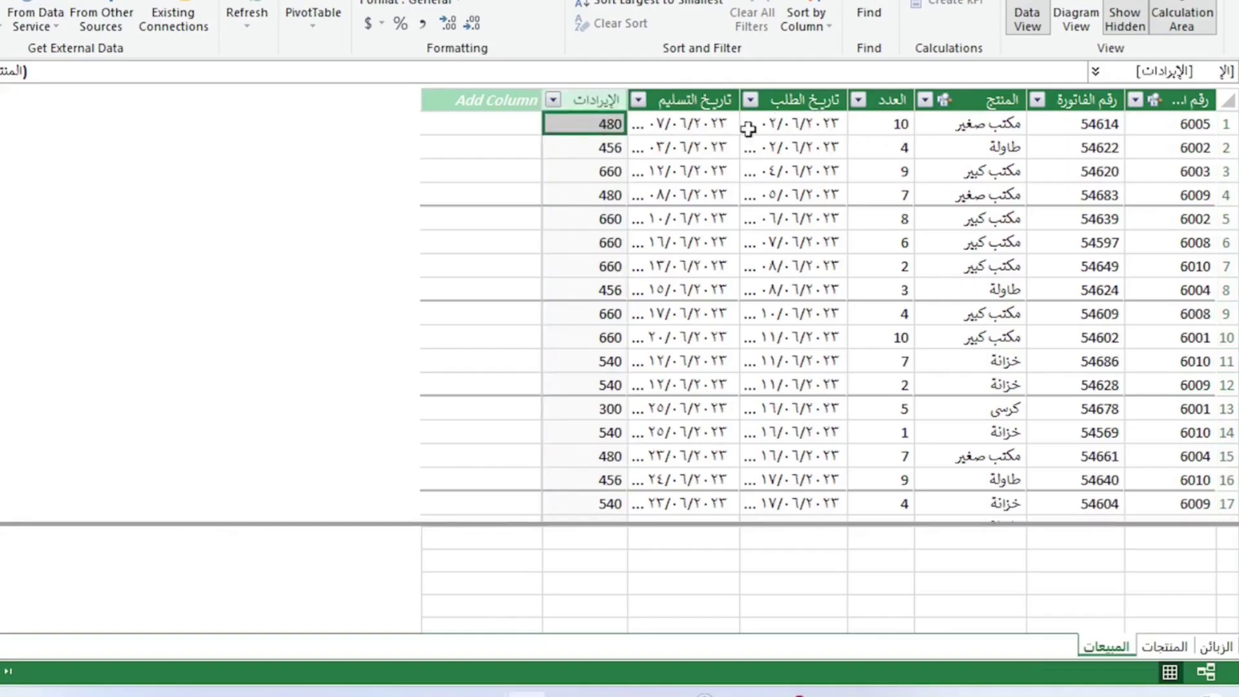
{"action": "left_click", "coordinate": [968, 126]}
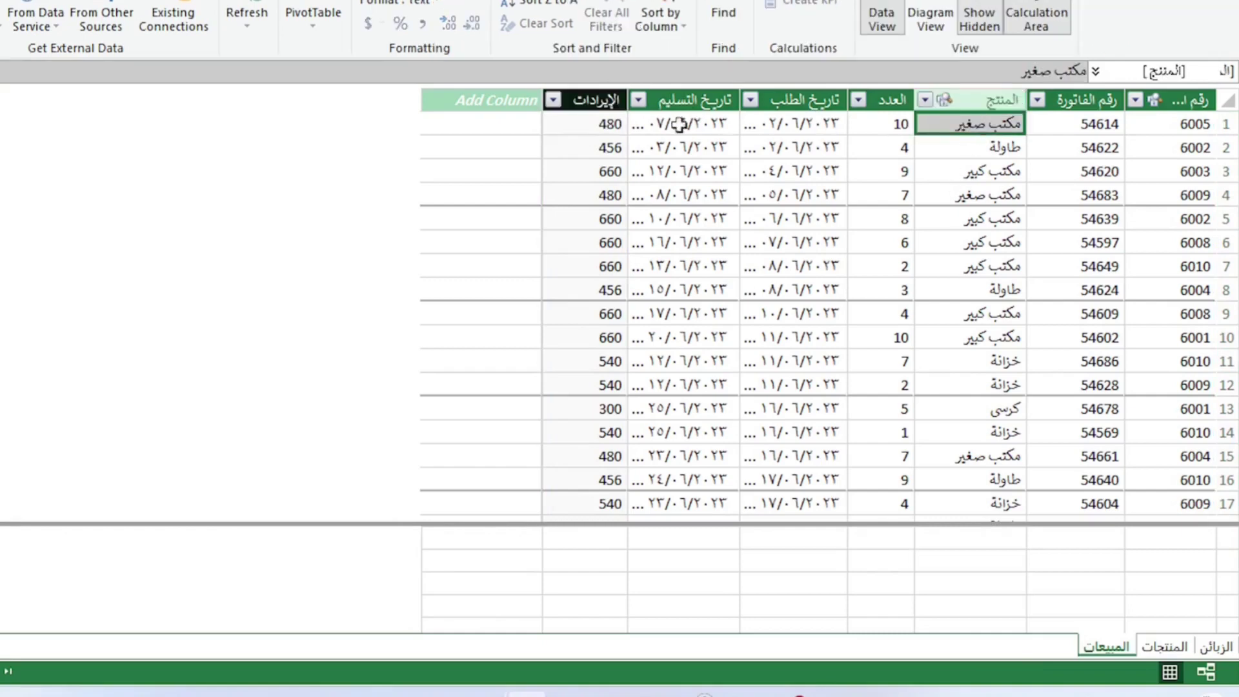
{"action": "left_click", "coordinate": [584, 125]}
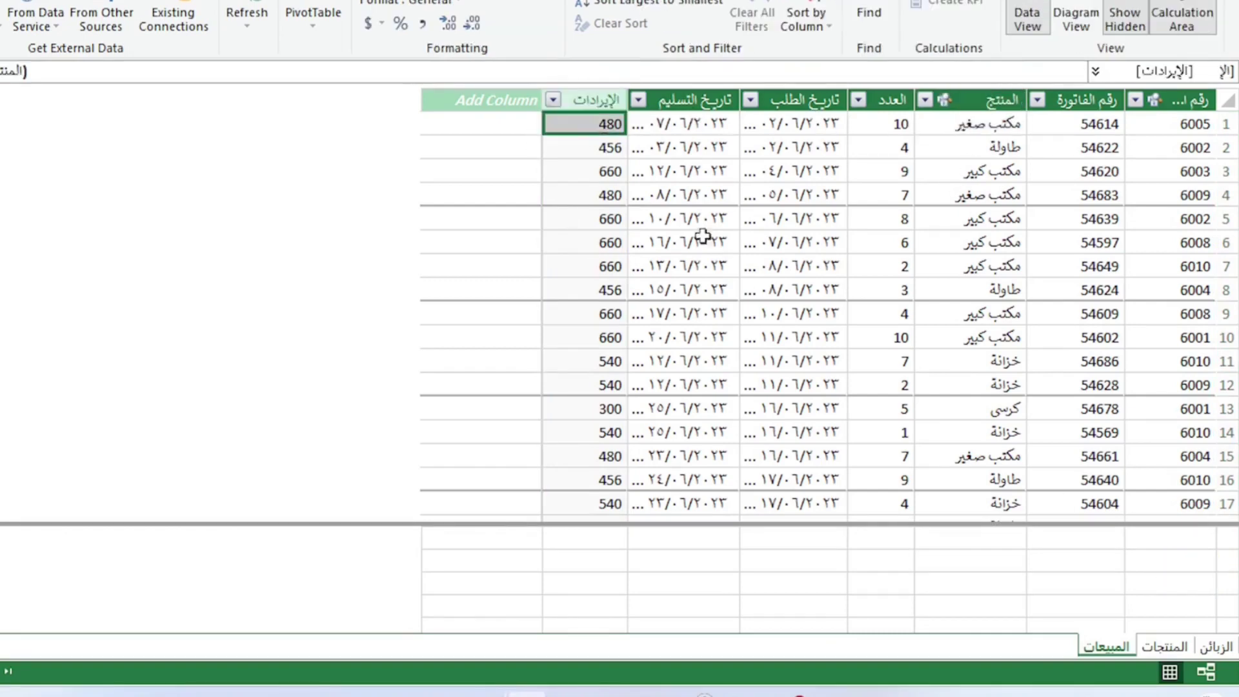
{"action": "left_click", "coordinate": [1163, 645]}
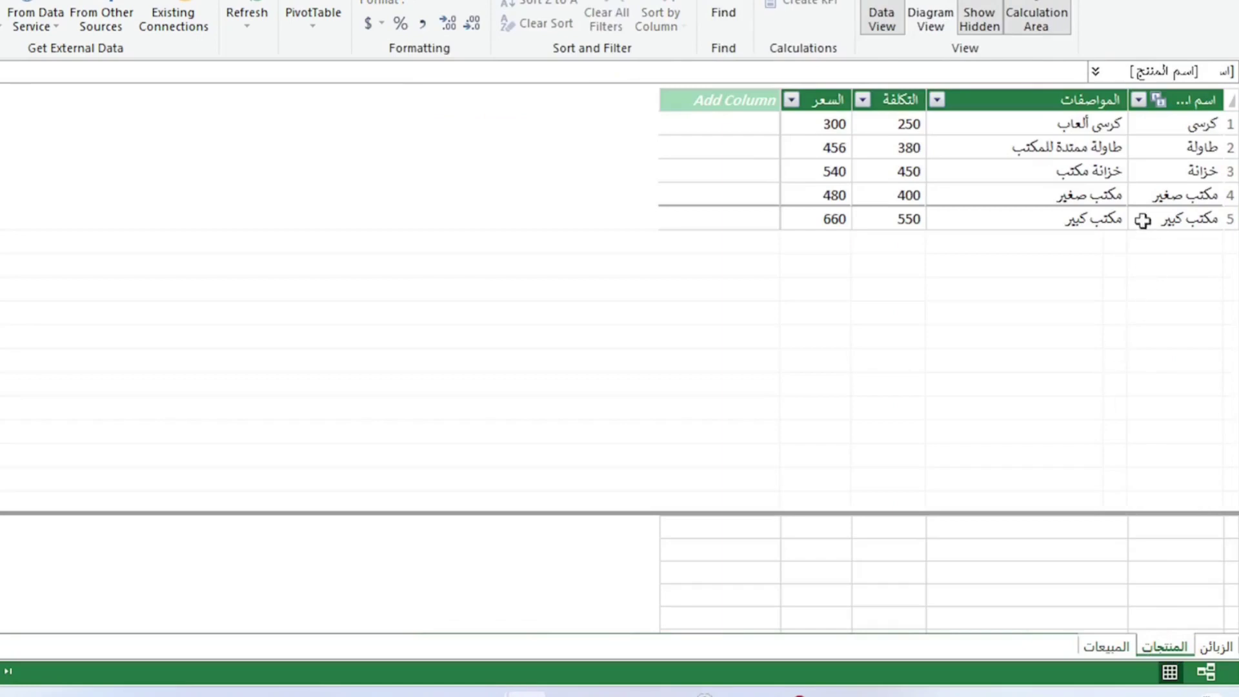
{"action": "left_click", "coordinate": [1197, 194]}
{"action": "left_click", "coordinate": [809, 195]}
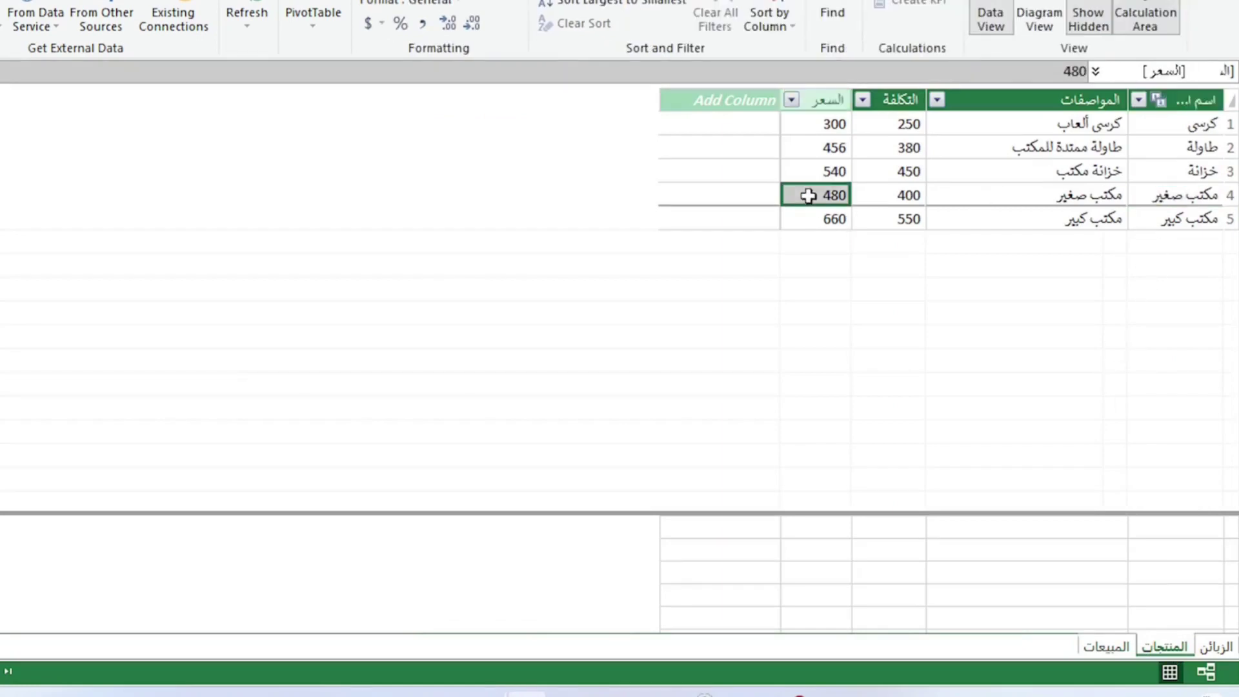
Check the second المبيعات row's الإيرادات value for طاولة against its السعر in the المنتجات table
{"action": "left_click", "coordinate": [1108, 645]}
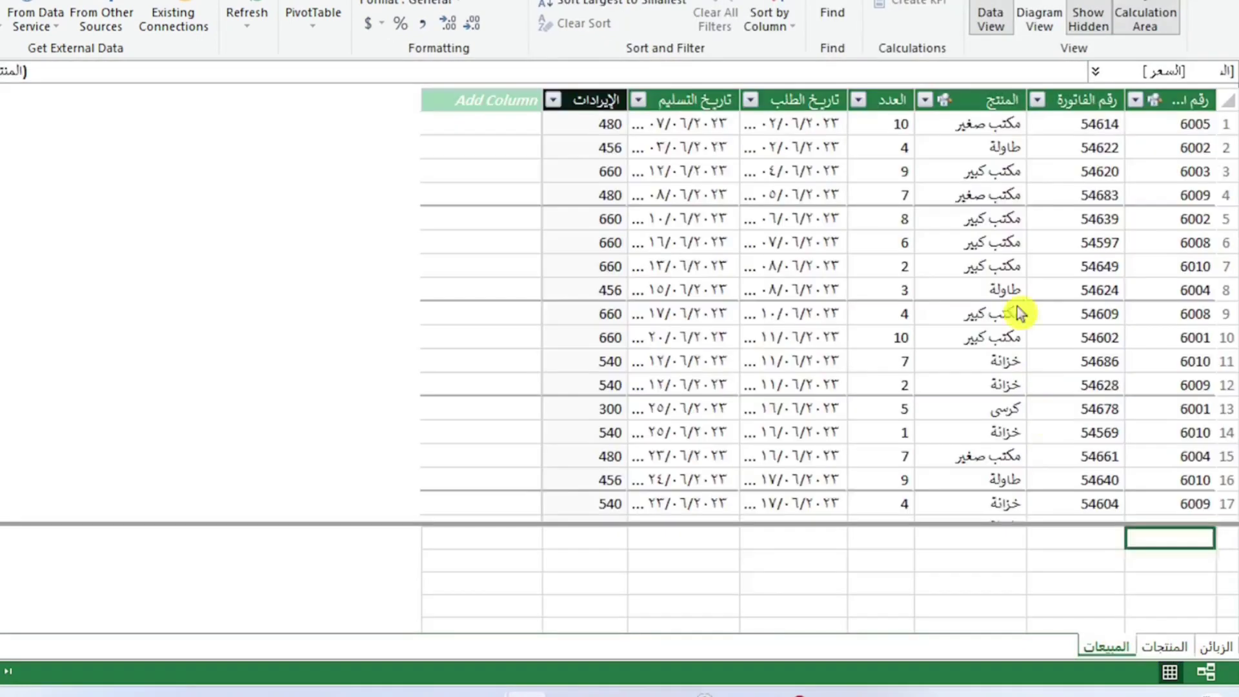
{"action": "left_click", "coordinate": [994, 148]}
{"action": "left_click", "coordinate": [593, 149]}
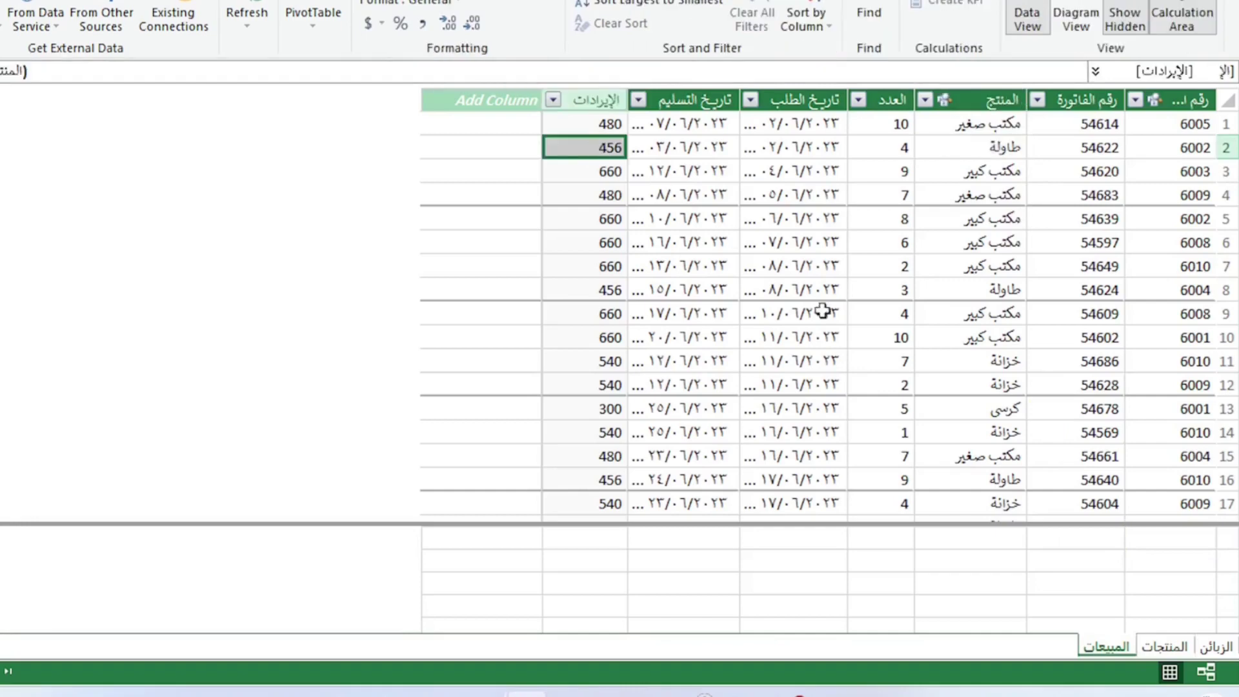
{"action": "left_click", "coordinate": [1163, 646]}
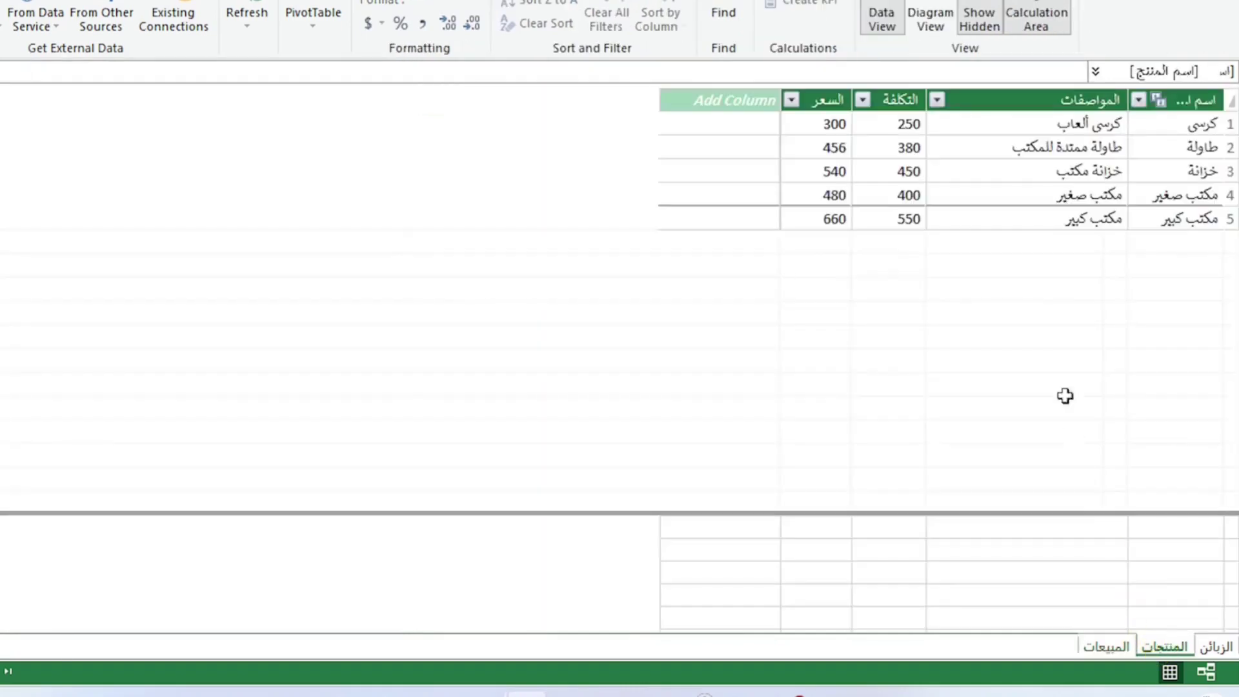
{"action": "left_click", "coordinate": [1186, 149]}
{"action": "left_click", "coordinate": [814, 148]}
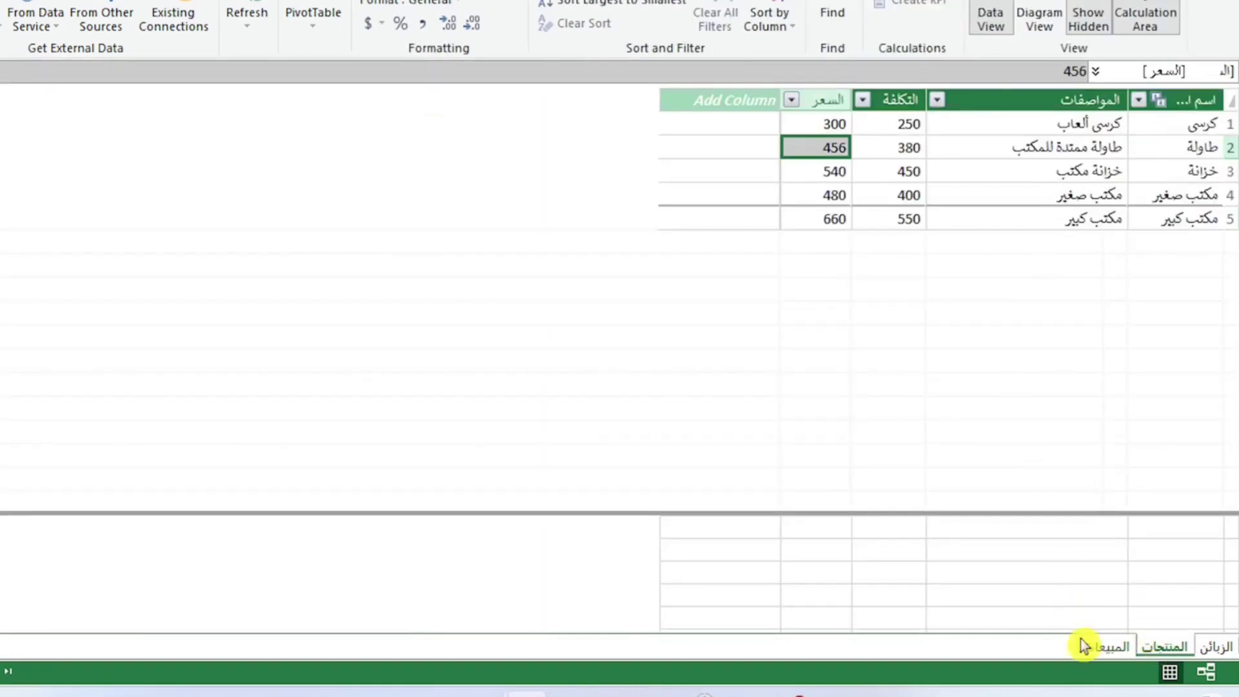
Extend the الإيرادات formula in the المبيعات table to =RELATED('المنتجات'[السعر])*'المبيعات'[العدد]
{"action": "left_click", "coordinate": [1123, 649]}
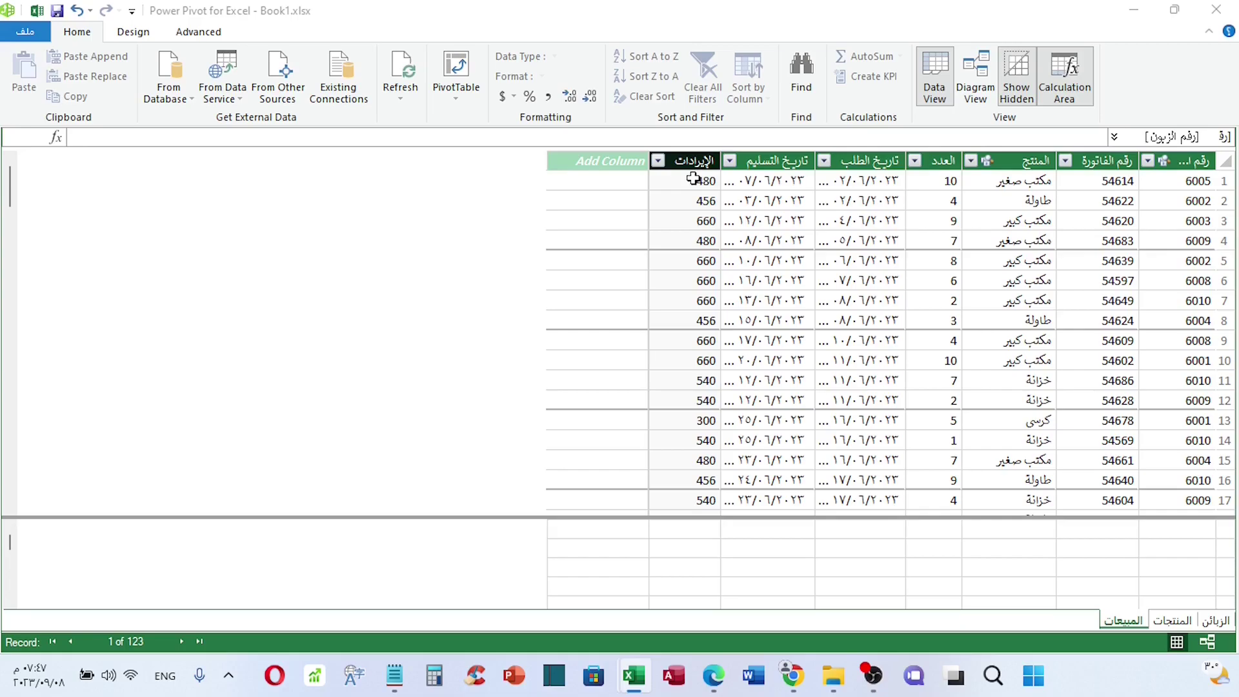
{"action": "left_click", "coordinate": [692, 179]}
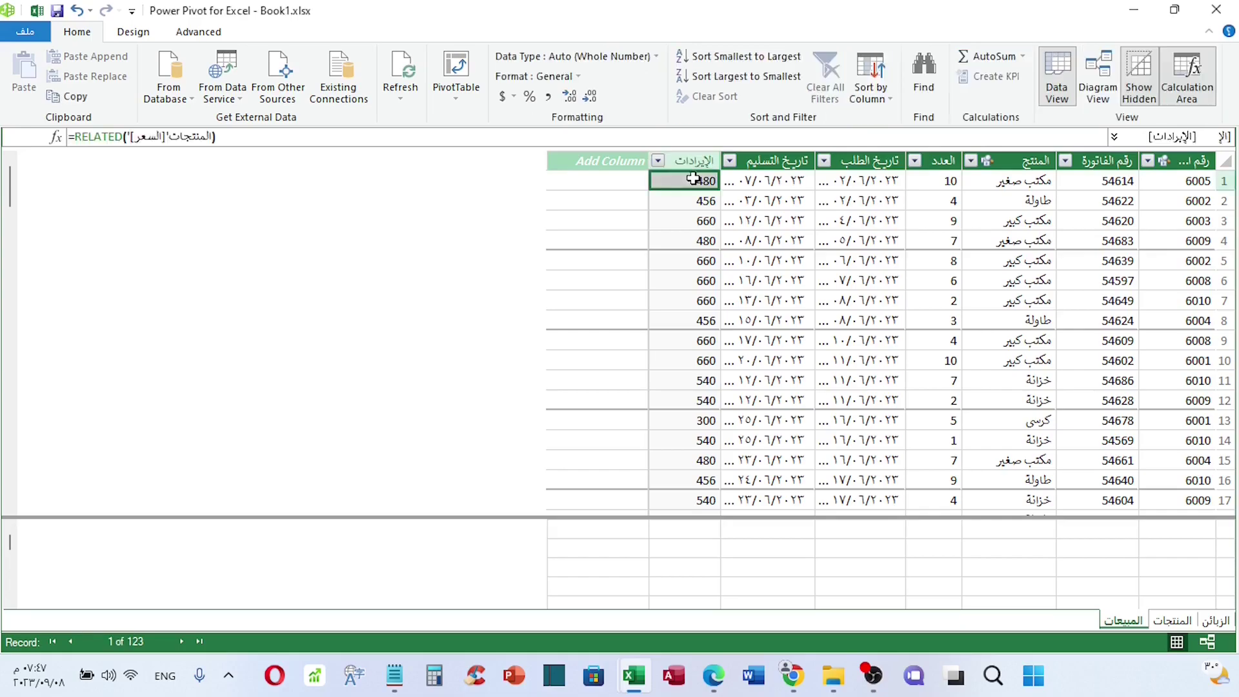
{"action": "left_click", "coordinate": [234, 131]}
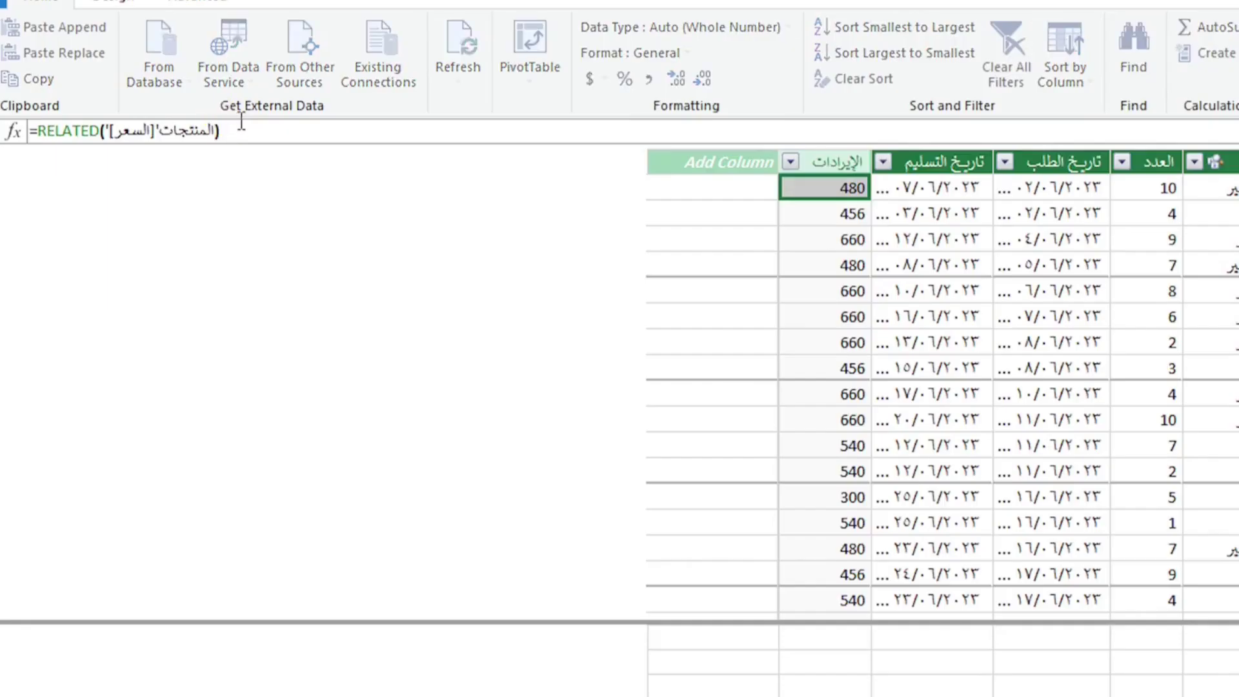
{"action": "type", "text": "*"}
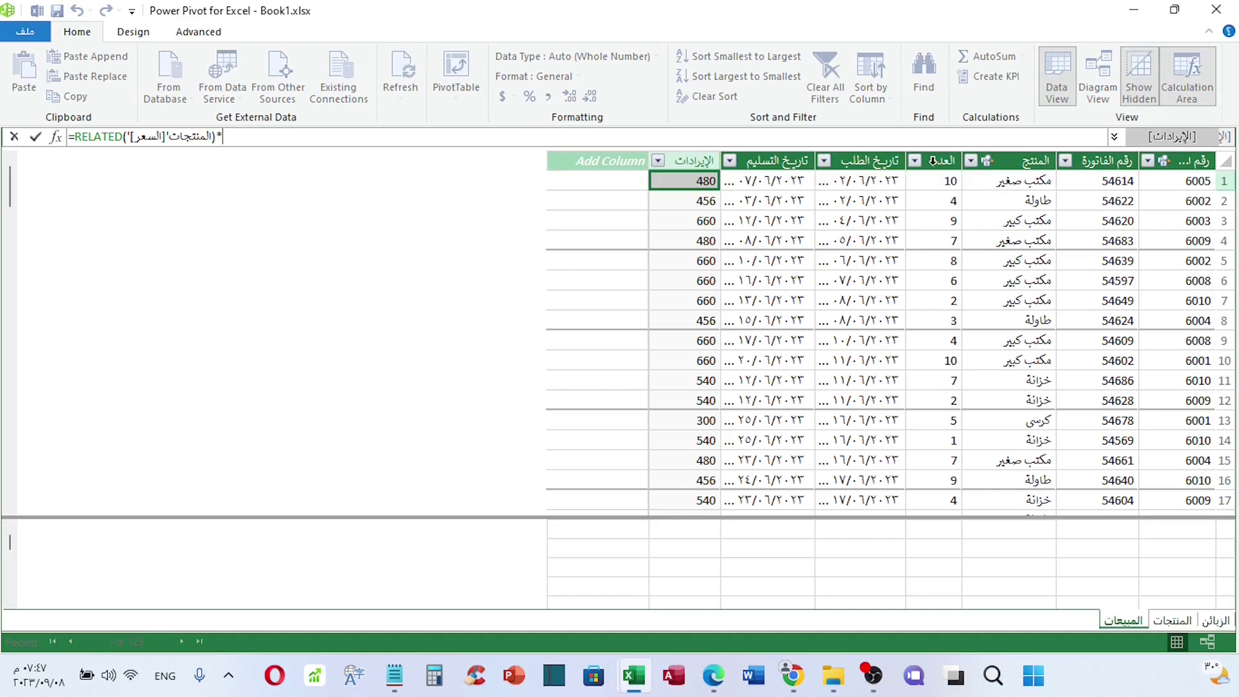
{"action": "left_click", "coordinate": [933, 161]}
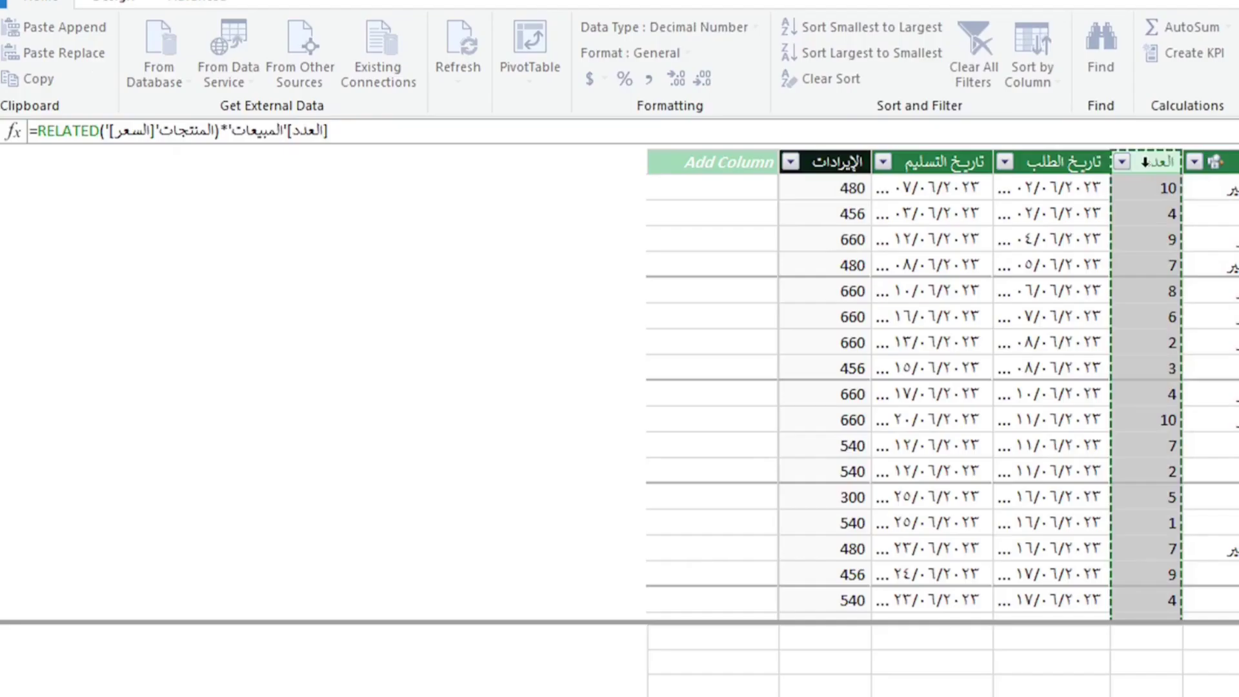
{"action": "key", "text": "Return"}
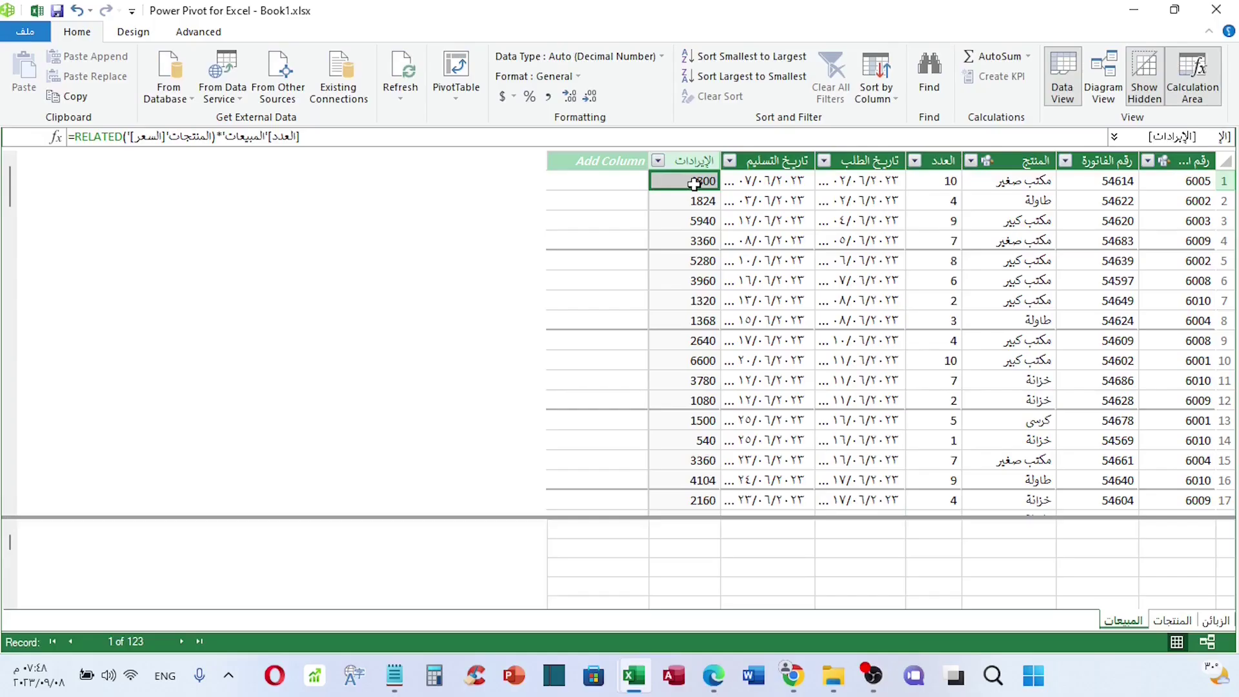
Compare the العدد and الإيرادات values in the first two rows of the المبيعات table
{"action": "left_click", "coordinate": [945, 179]}
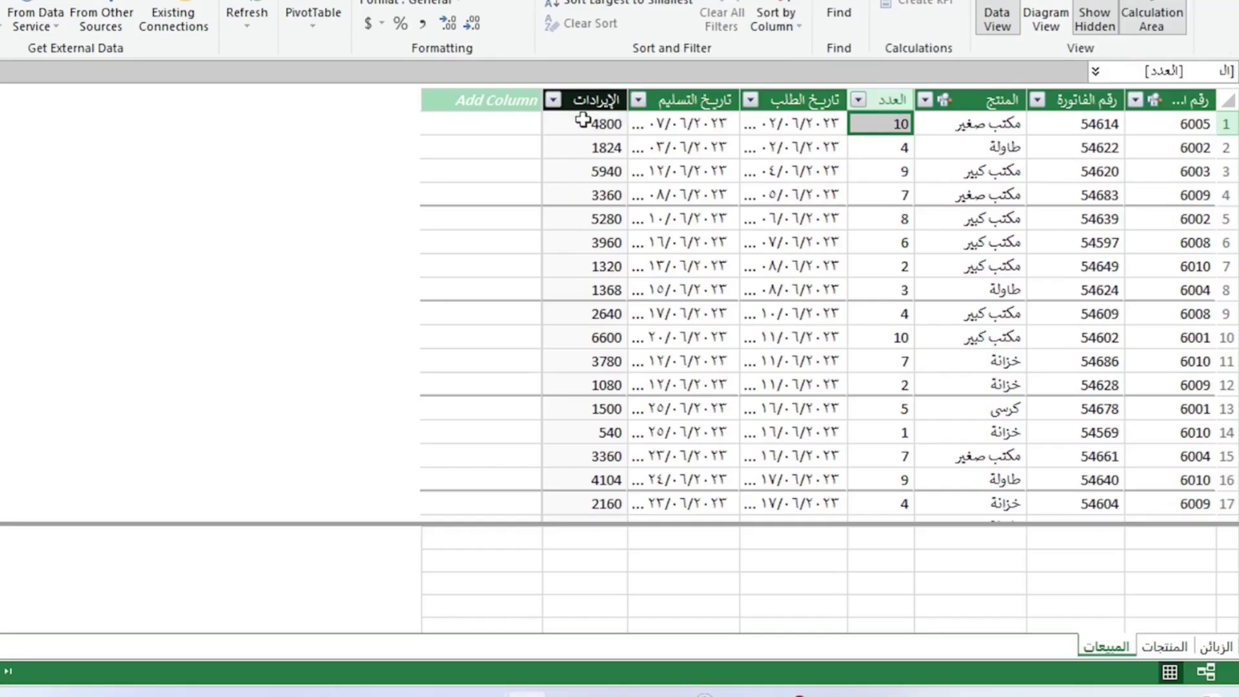
{"action": "left_click", "coordinate": [584, 123]}
{"action": "left_click", "coordinate": [884, 148]}
{"action": "left_click", "coordinate": [588, 150]}
{"action": "left_click", "coordinate": [611, 96]}
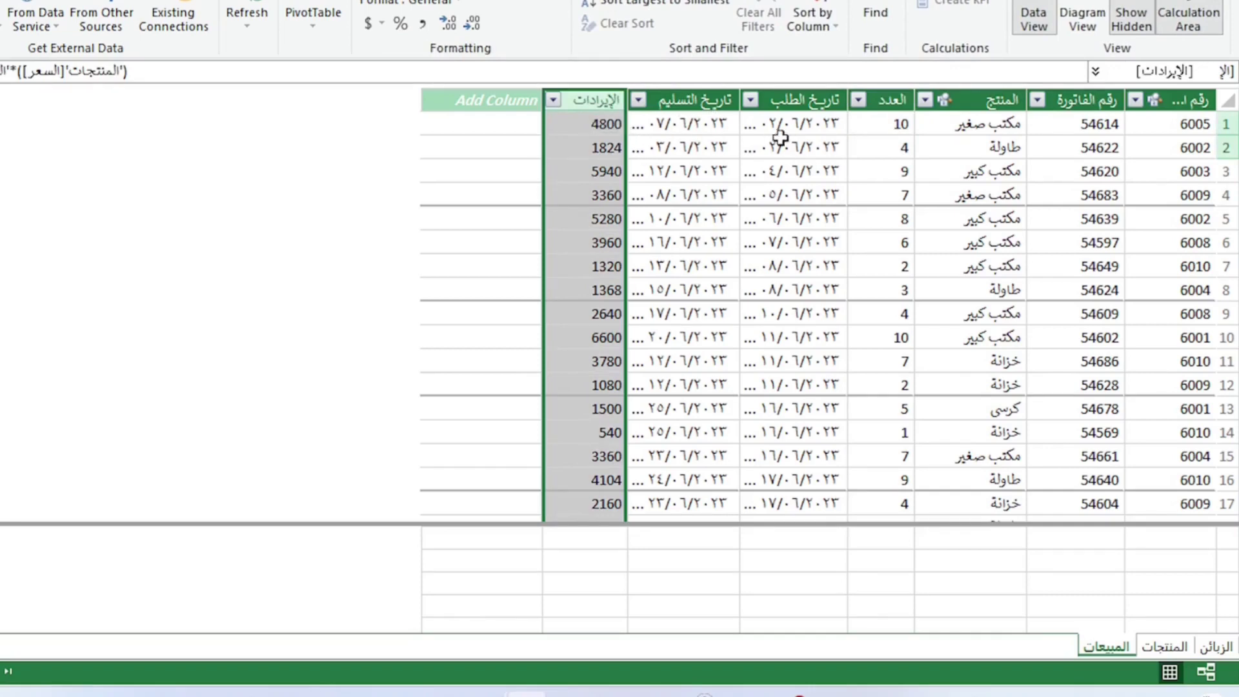
Add a new column named التكلفة to the المبيعات table
{"action": "left_click", "coordinate": [496, 100]}
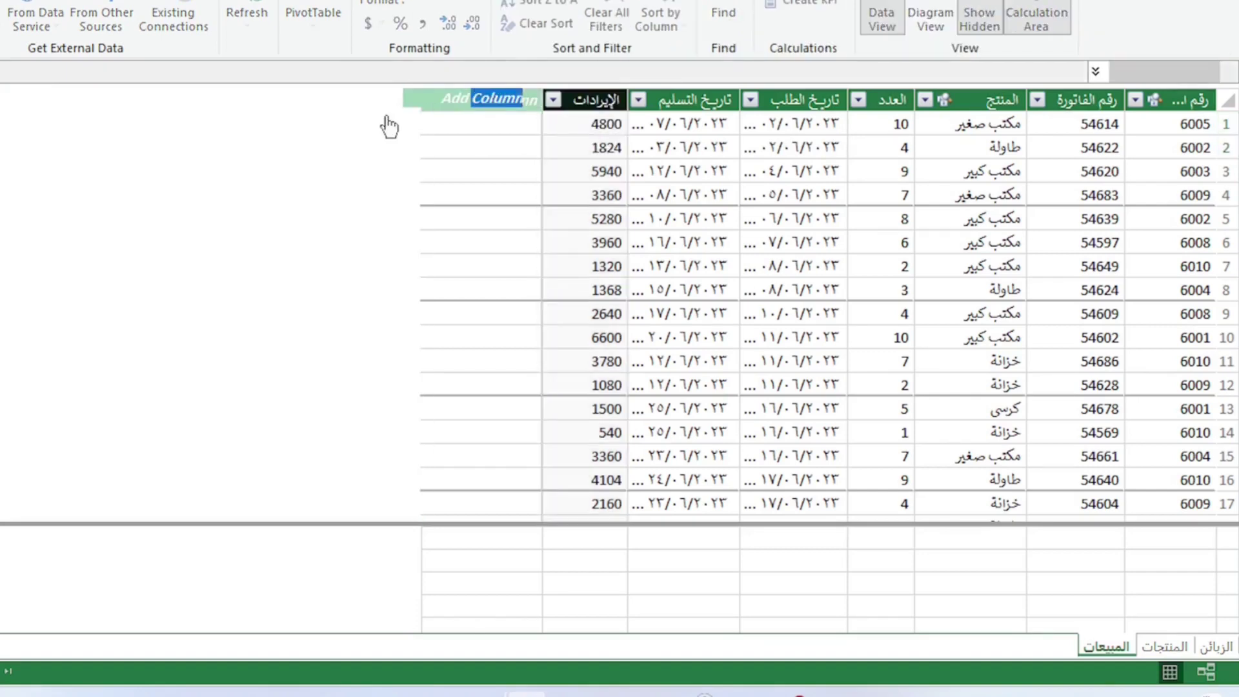
{"action": "double_click", "coordinate": [464, 98]}
{"action": "type", "text": "التكلفة"}
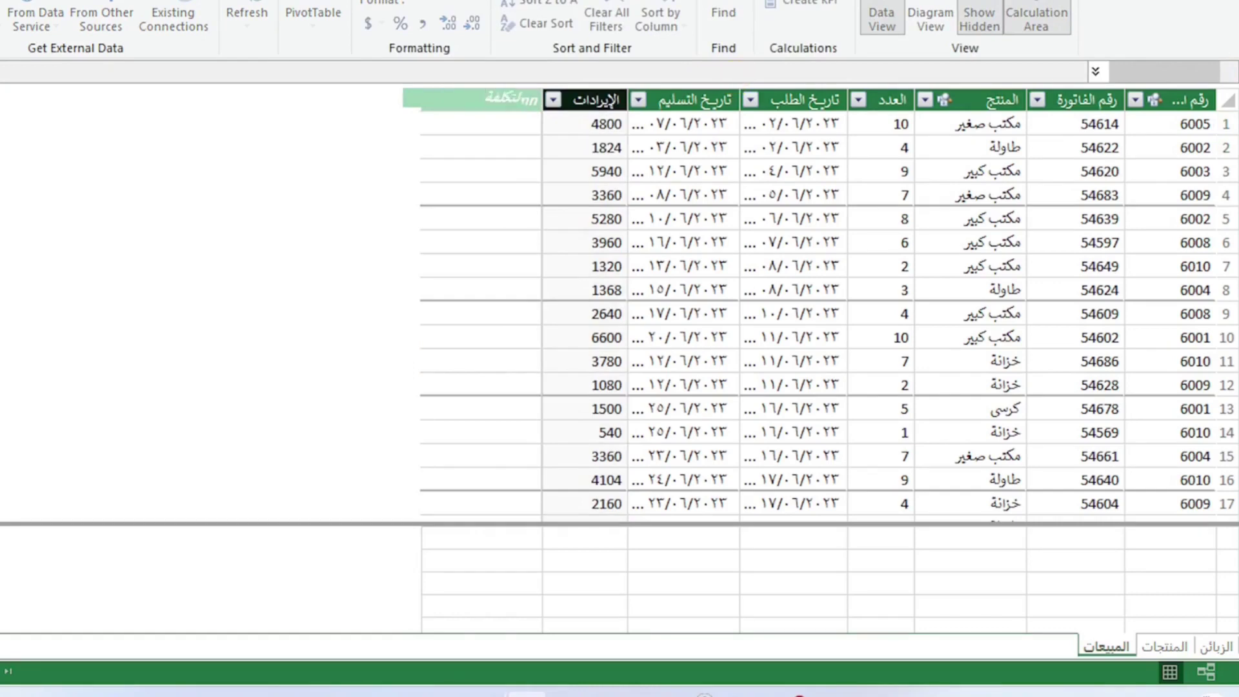
{"action": "key", "text": "Return"}
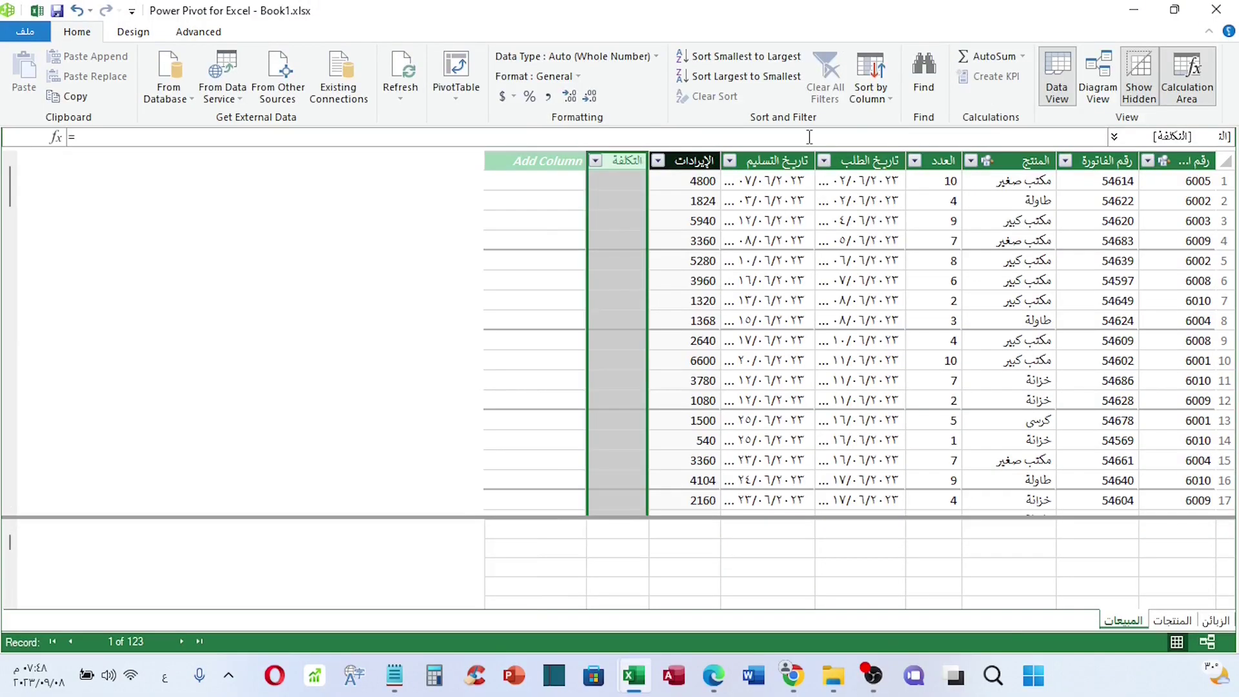
Fill the التكلفة column with the formula =RELATED('المنتجات'[التكلفة])*'المبيعات'[العدد]
{"action": "left_click", "coordinate": [809, 137]}
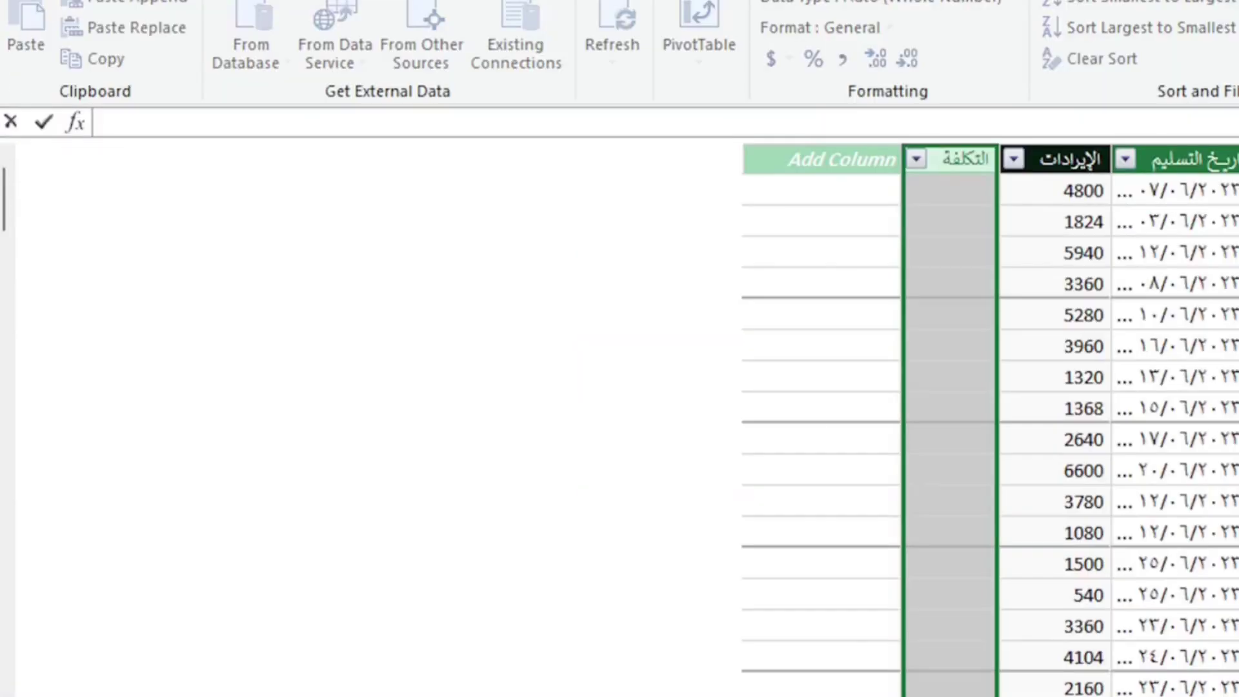
{"action": "type", "text": "=re"}
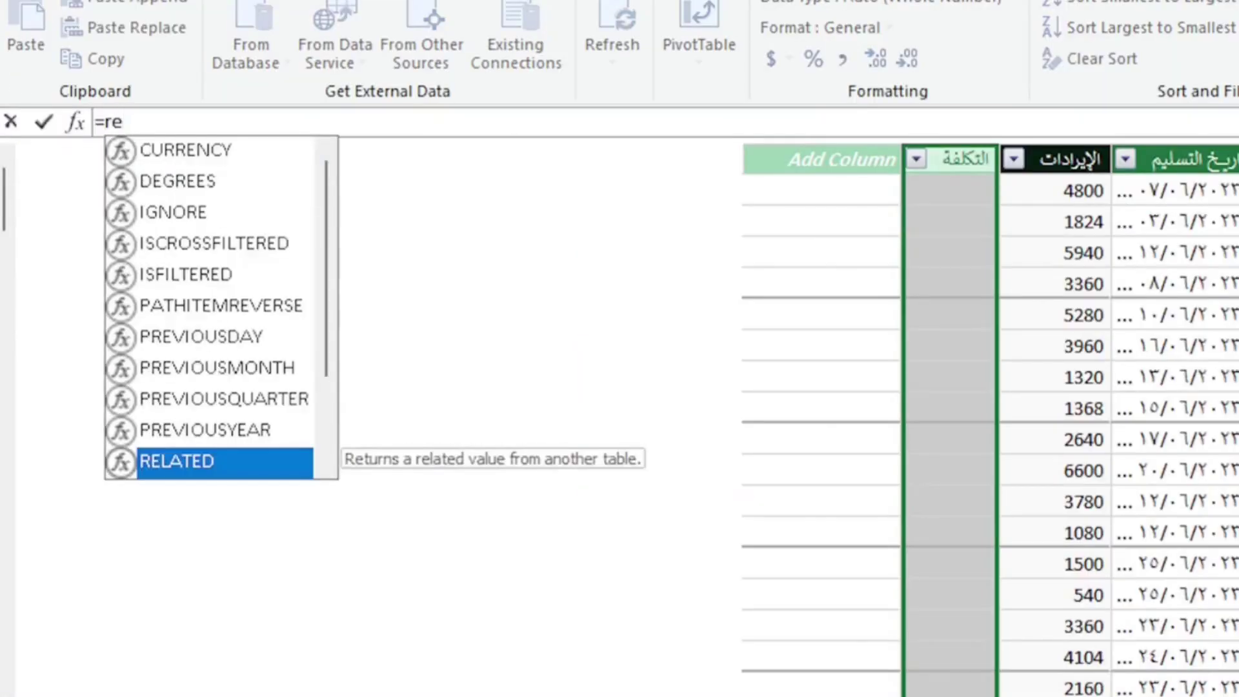
{"action": "type", "text": "la"}
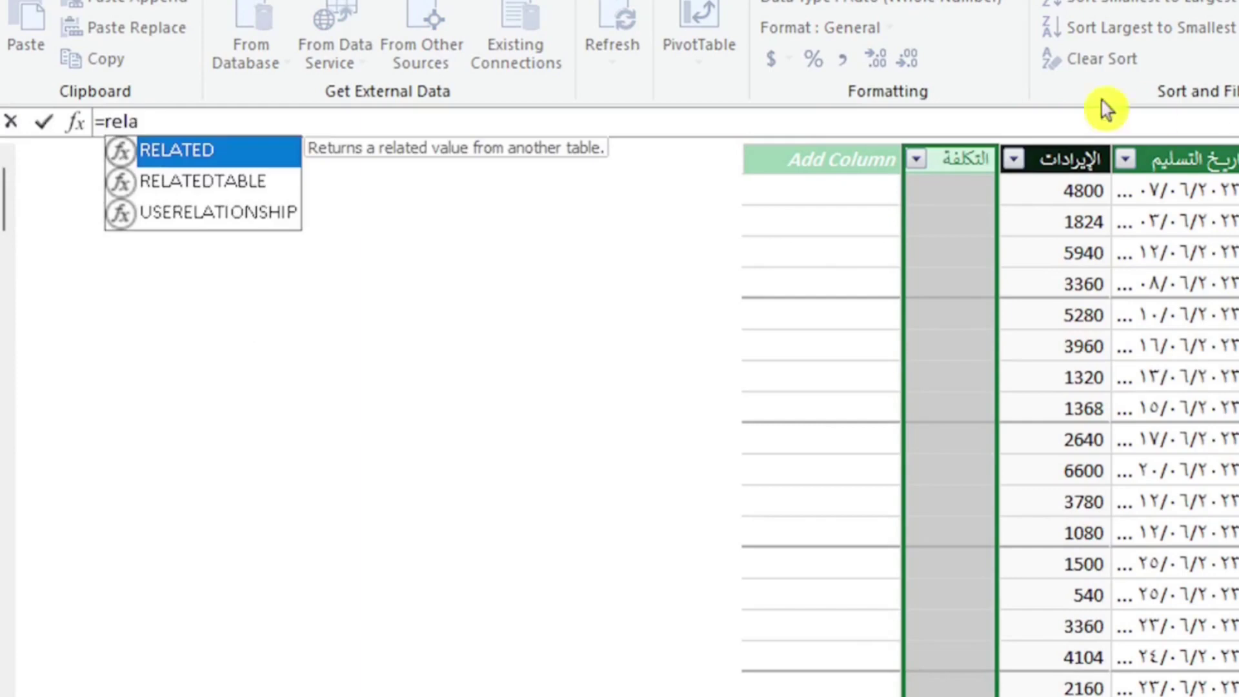
{"action": "double_click", "coordinate": [205, 163]}
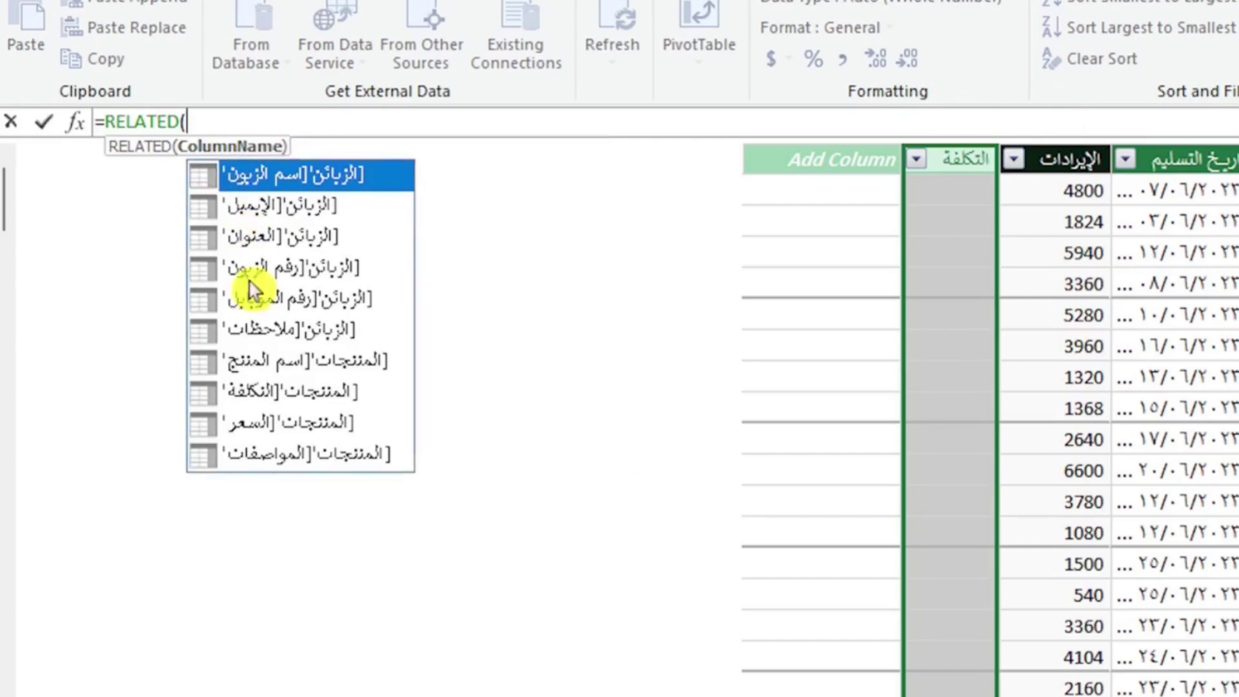
{"action": "double_click", "coordinate": [253, 393]}
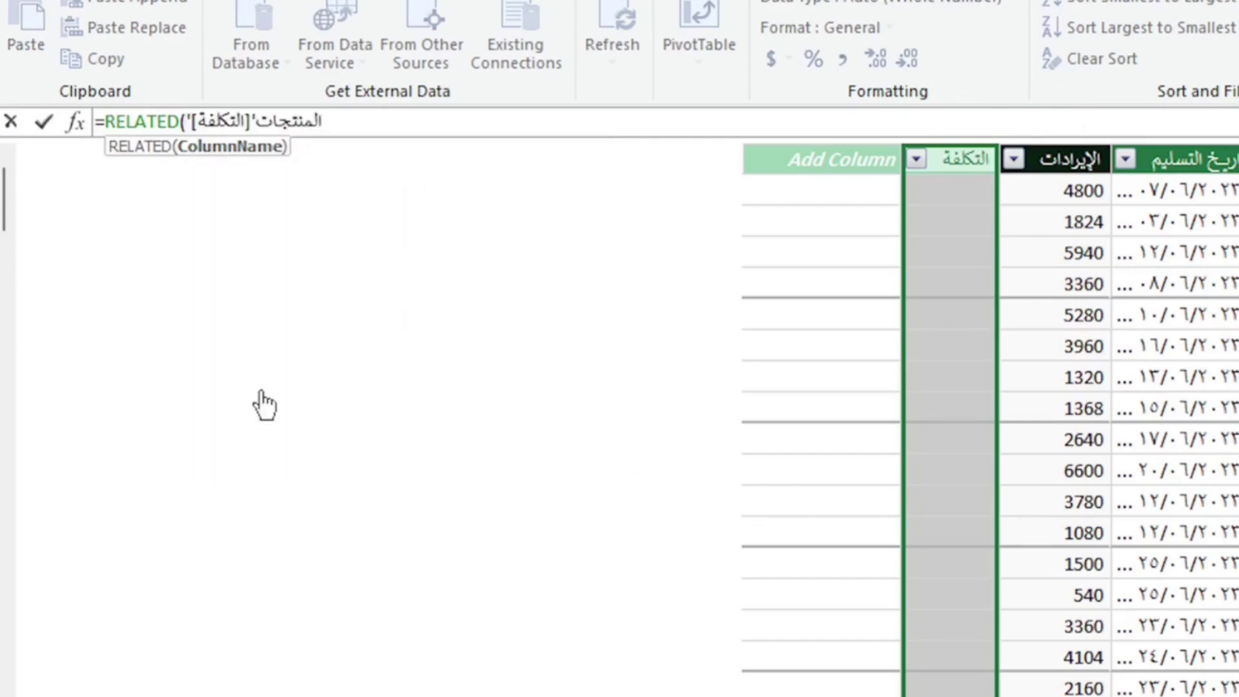
{"action": "type", "text": ")"}
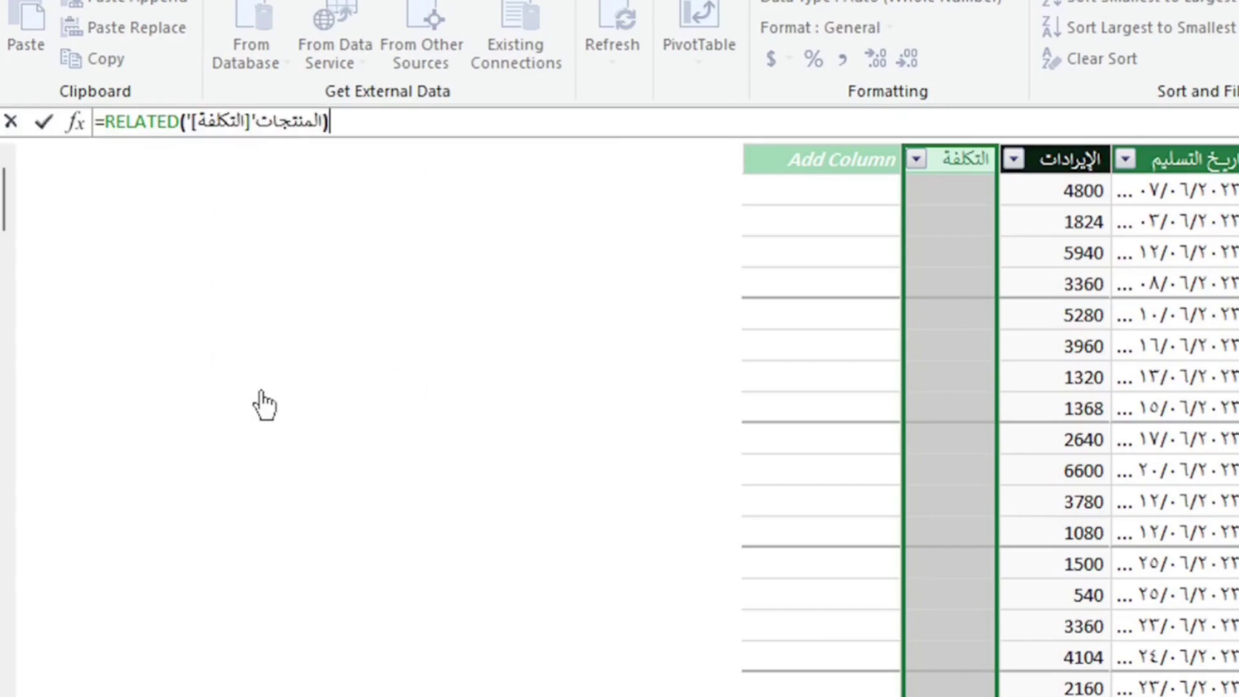
{"action": "key", "text": "Return"}
{"action": "type", "text": "*"}
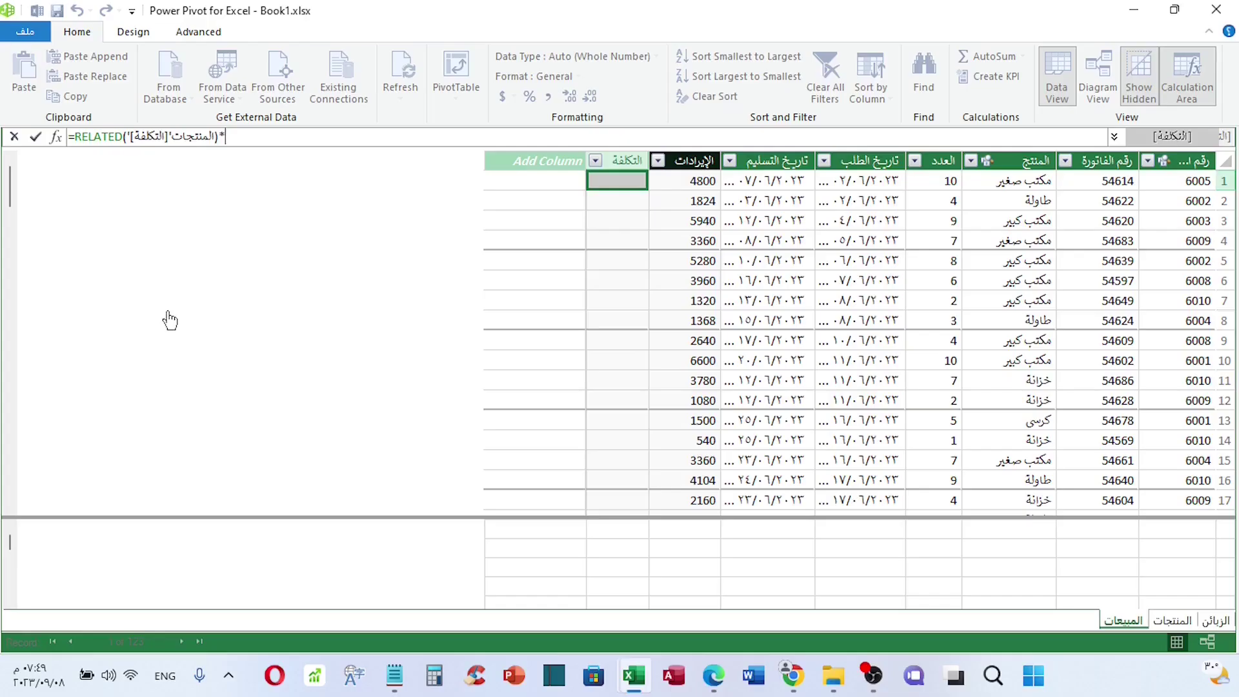
{"action": "left_click", "coordinate": [932, 160]}
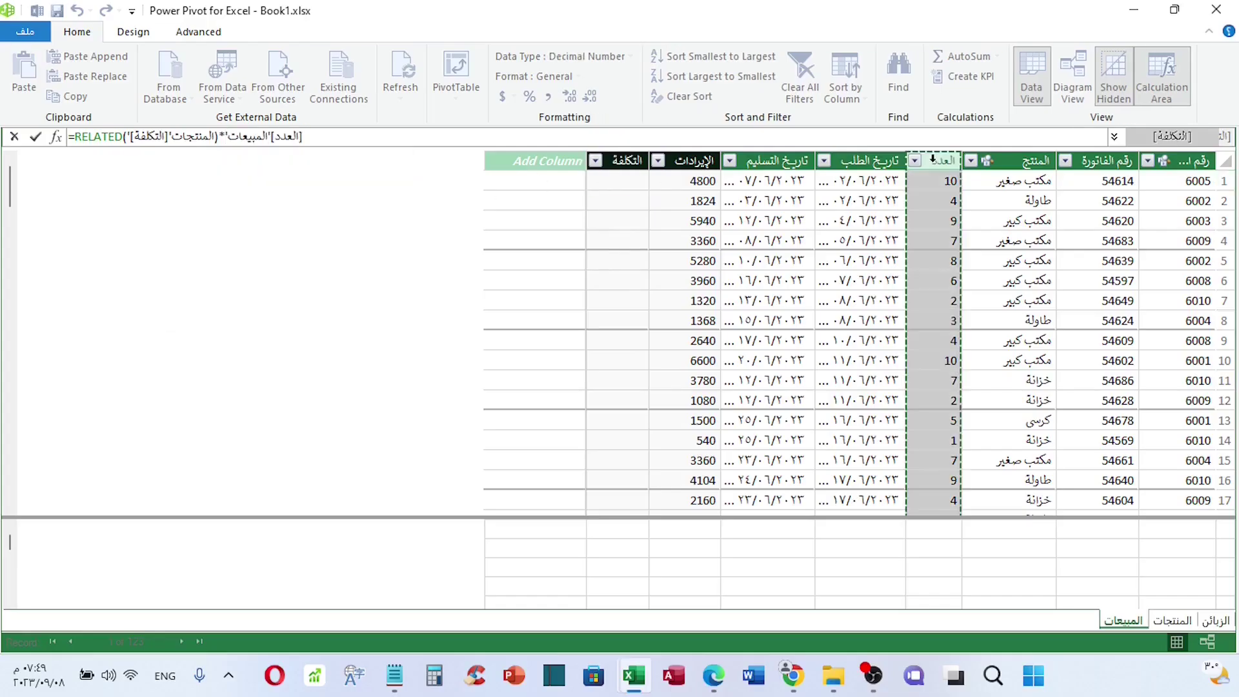
{"action": "key", "text": "Return"}
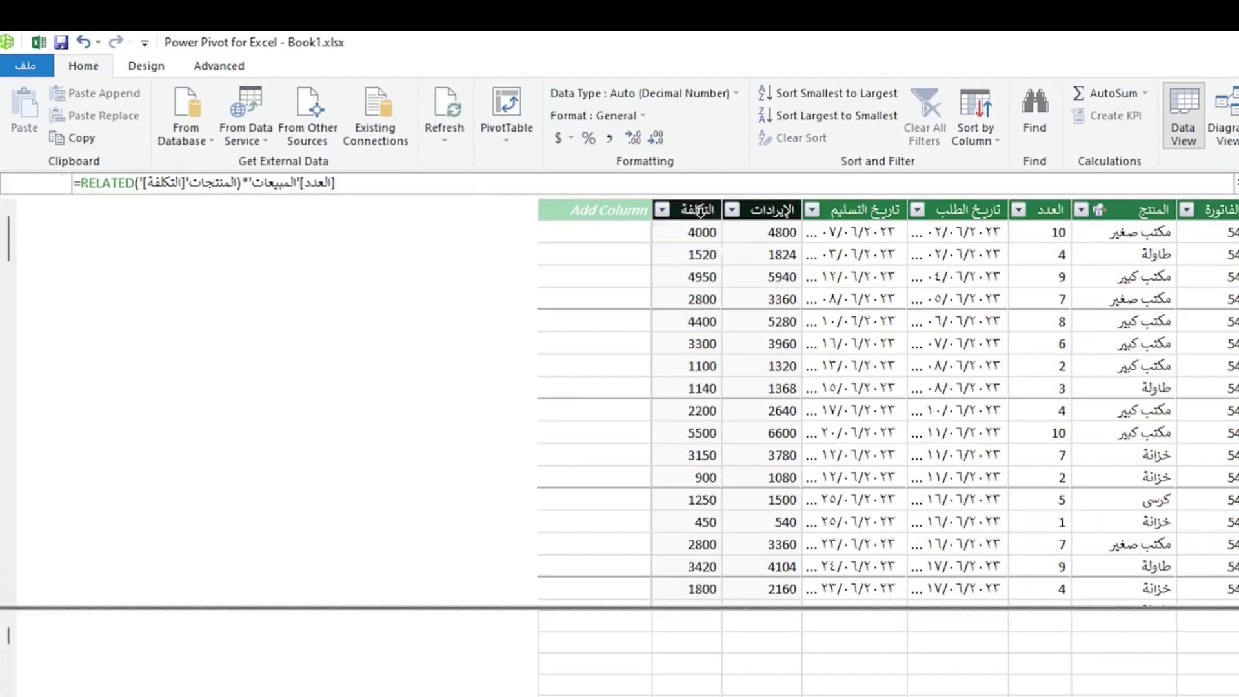
Review the التكلفة and الإيرادات columns and add a new column named الربح to the المبيعات table
{"action": "left_click", "coordinate": [695, 209]}
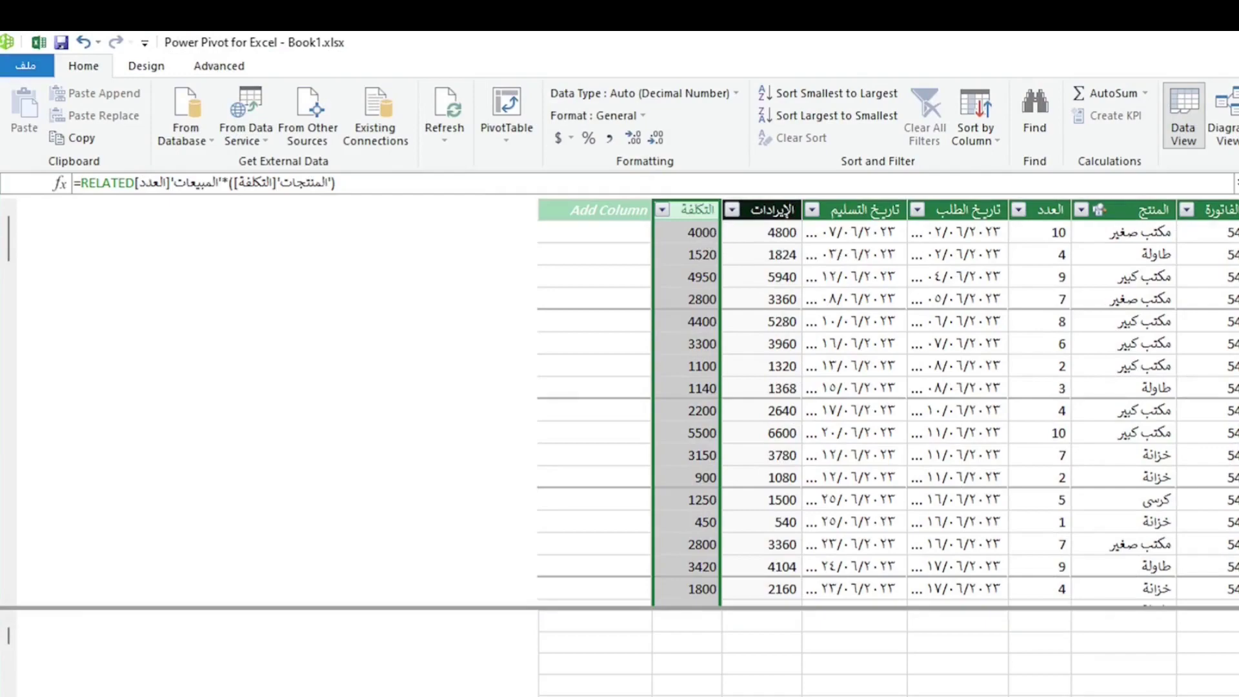
{"action": "left_click", "coordinate": [767, 209]}
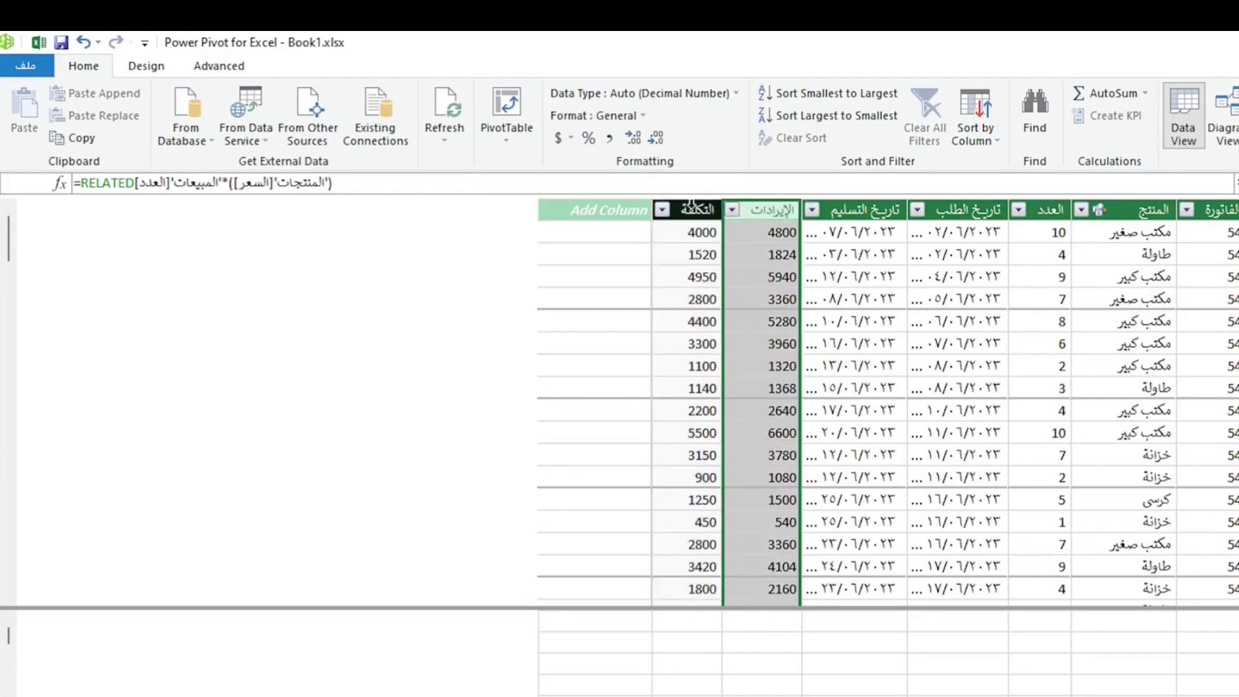
{"action": "left_click", "coordinate": [694, 209]}
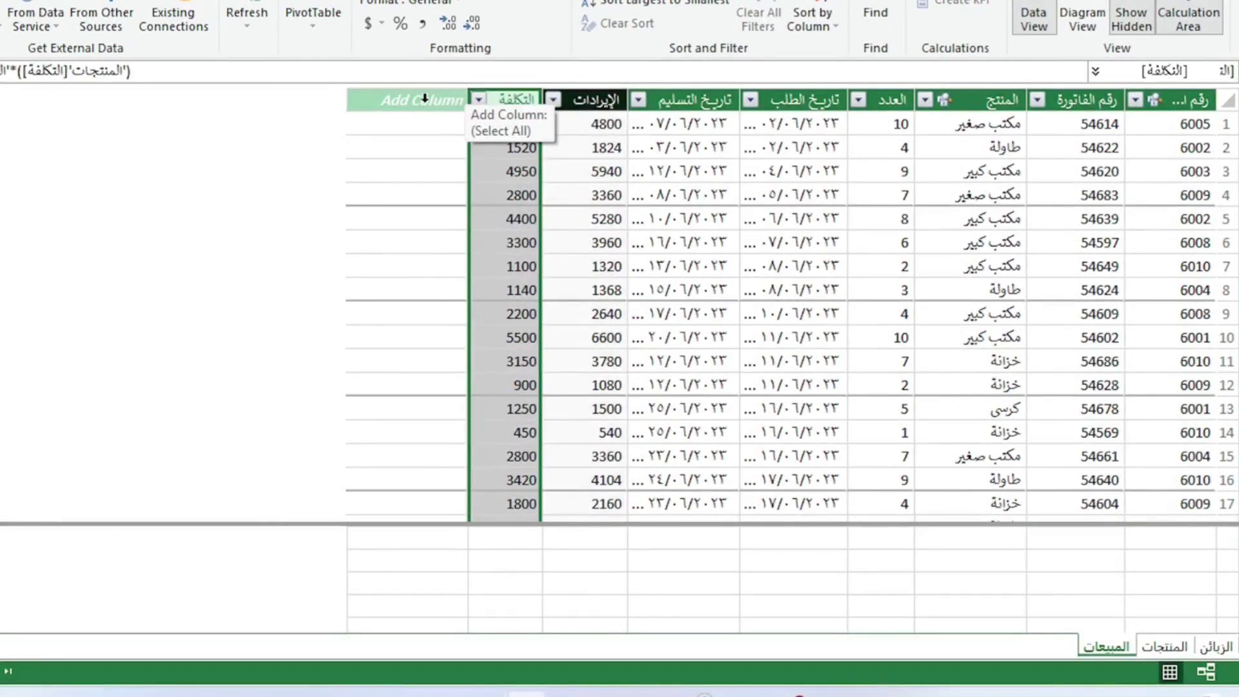
{"action": "left_click", "coordinate": [425, 98]}
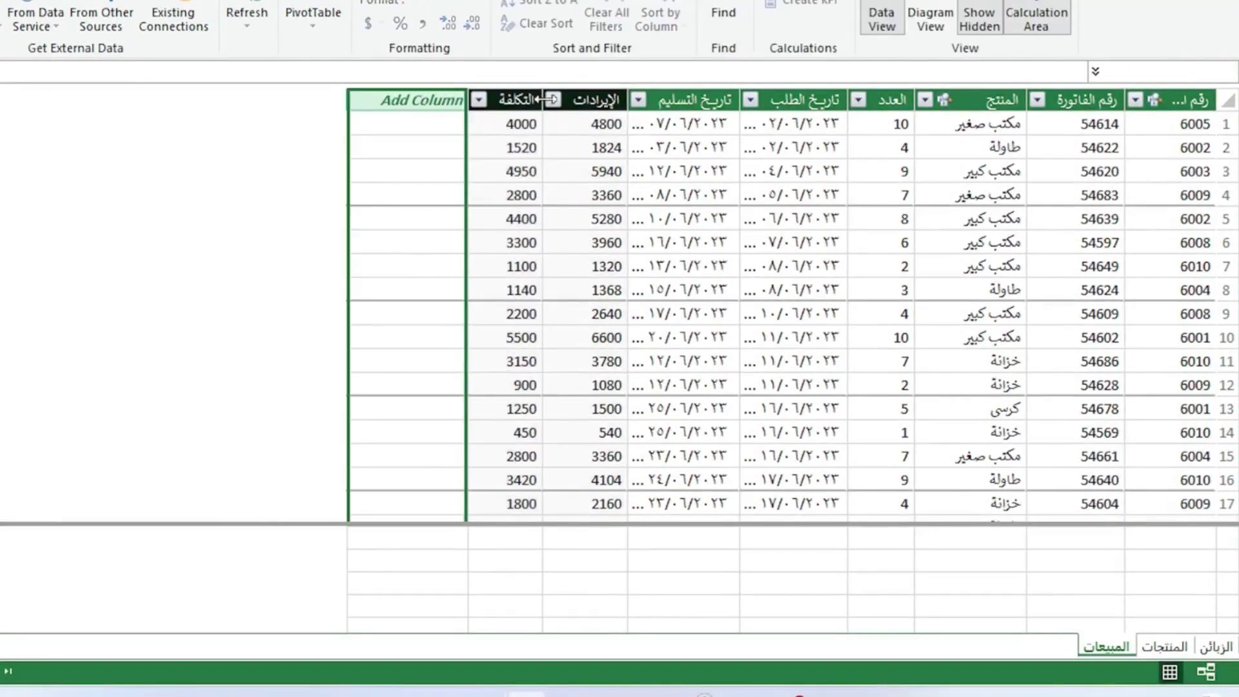
{"action": "double_click", "coordinate": [434, 99]}
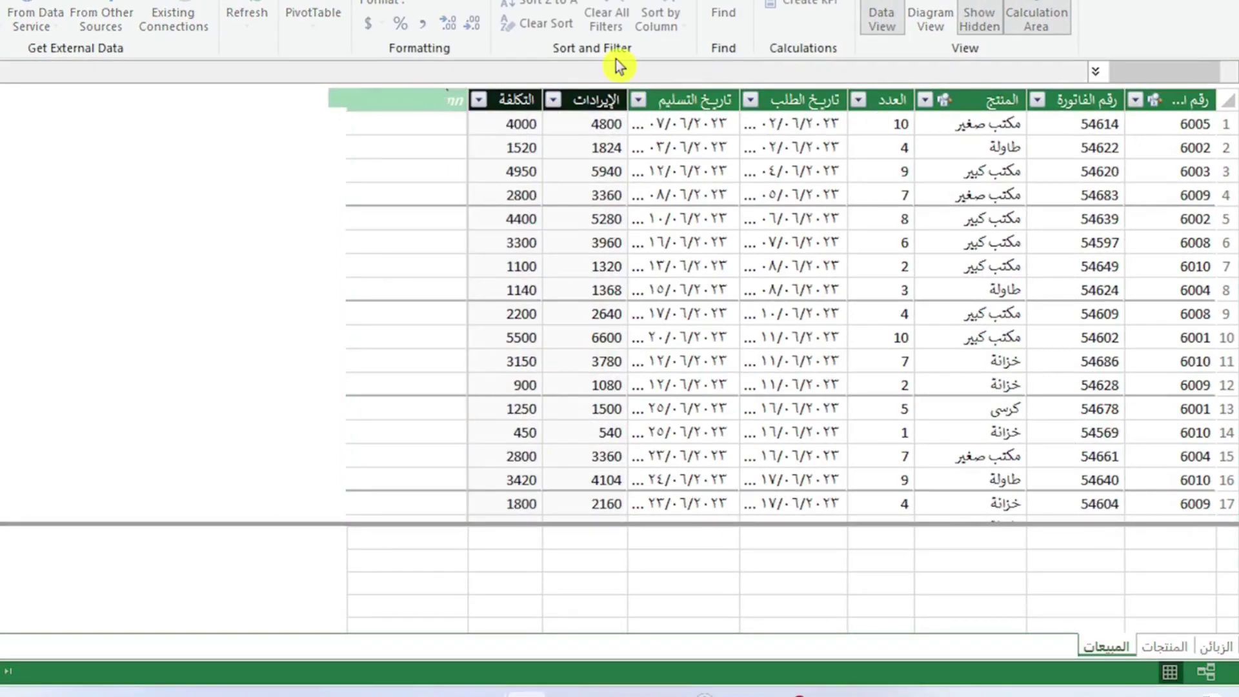
{"action": "type", "text": "الربح"}
{"action": "key", "text": "Return"}
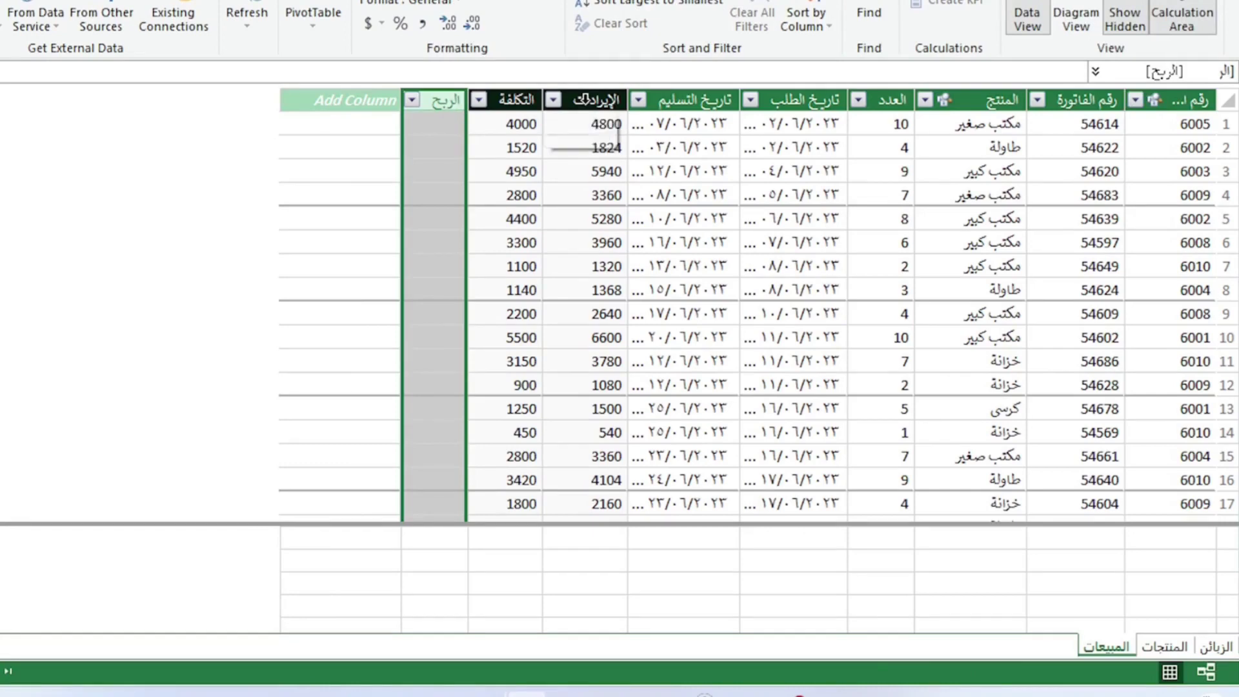
Fill the الربح column of the المبيعات table with the formula ='المبيعات'[الإيرادات]-'المبيعات'[التكلفة]
{"action": "left_click", "coordinate": [565, 103]}
{"action": "left_click", "coordinate": [513, 100]}
{"action": "left_click", "coordinate": [444, 123]}
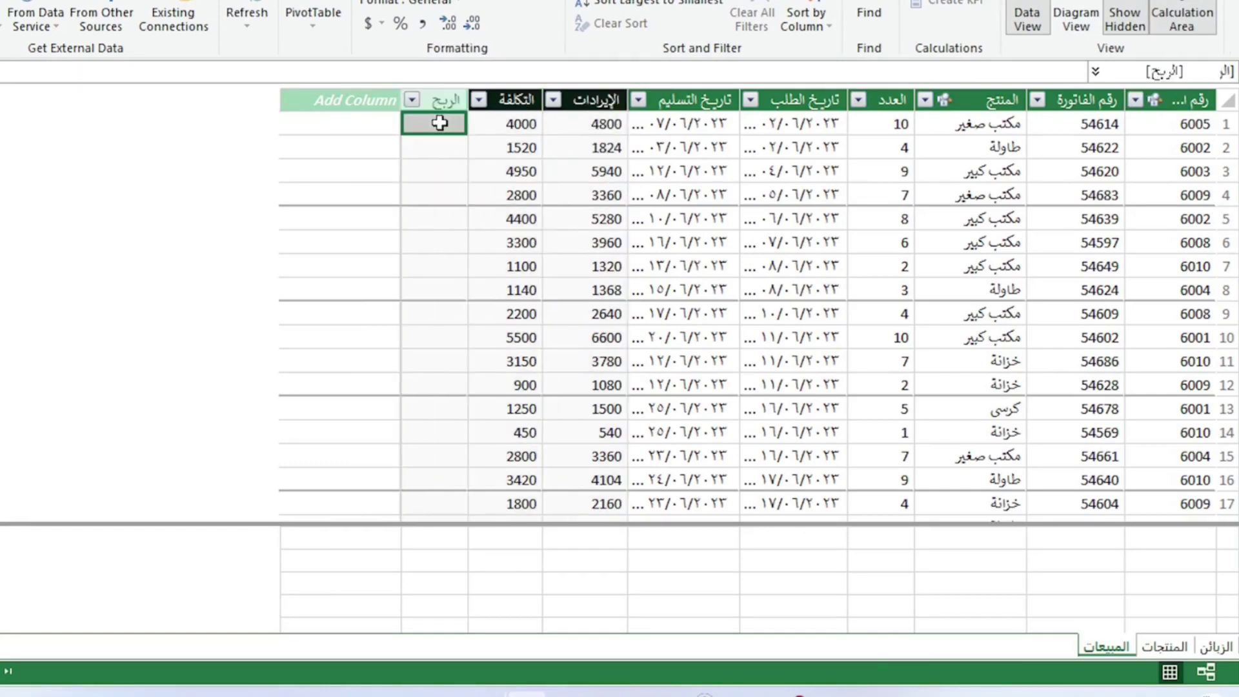
{"action": "type", "text": "="}
{"action": "left_click", "coordinate": [606, 97]}
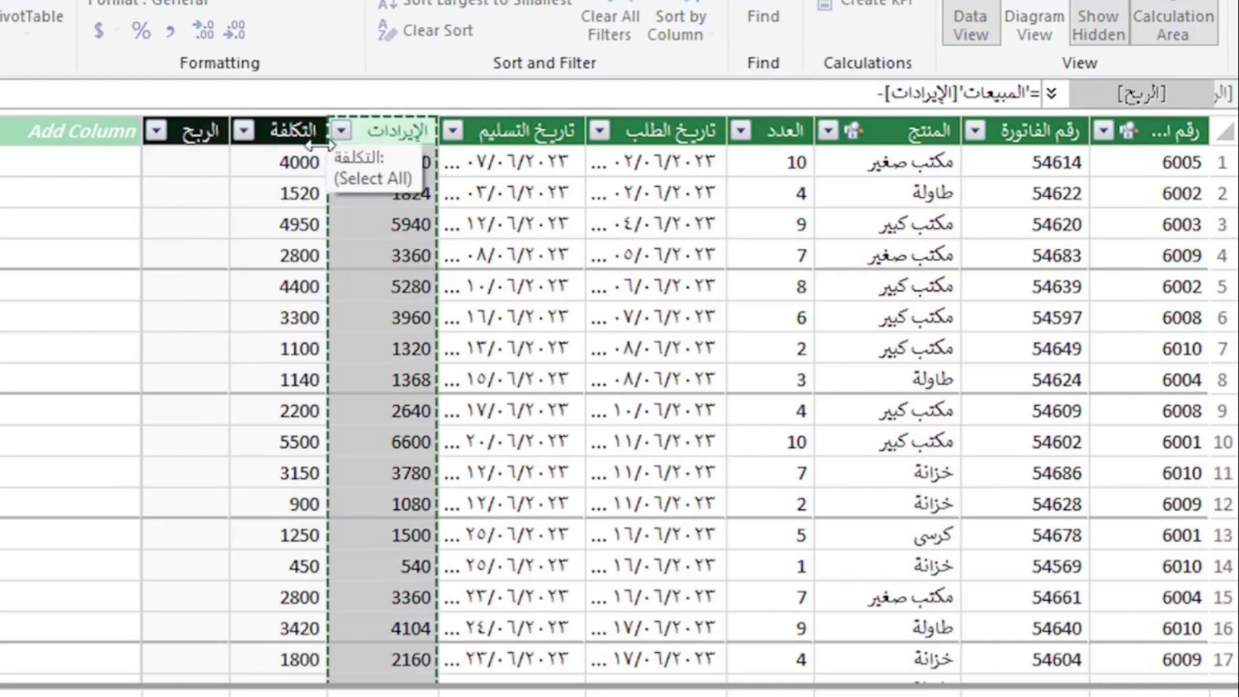
{"action": "type", "text": "-"}
{"action": "left_click", "coordinate": [277, 117]}
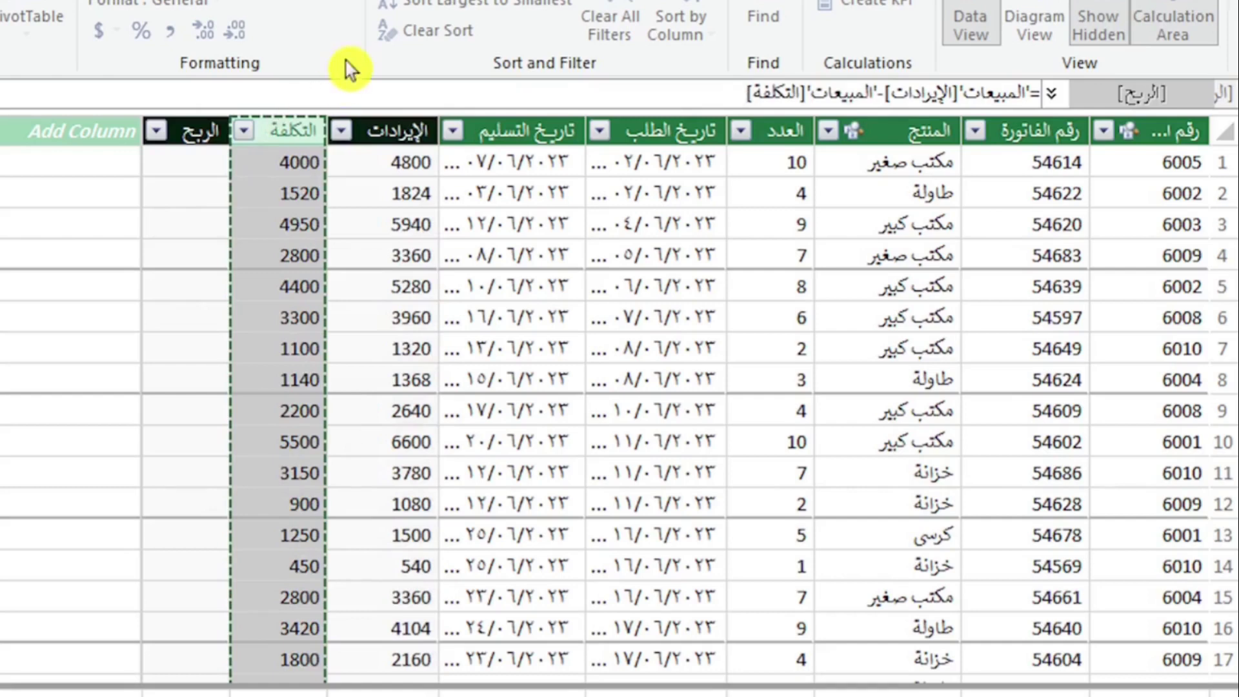
{"action": "key", "text": "Return"}
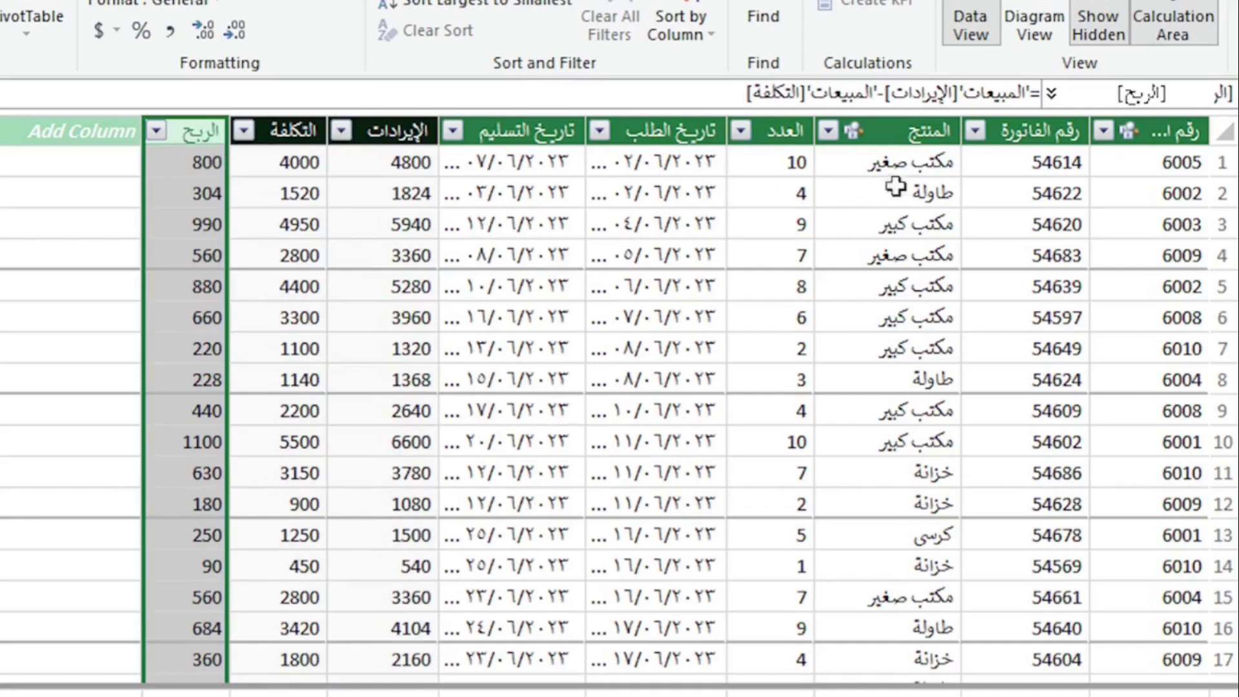
{"action": "left_click", "coordinate": [187, 164]}
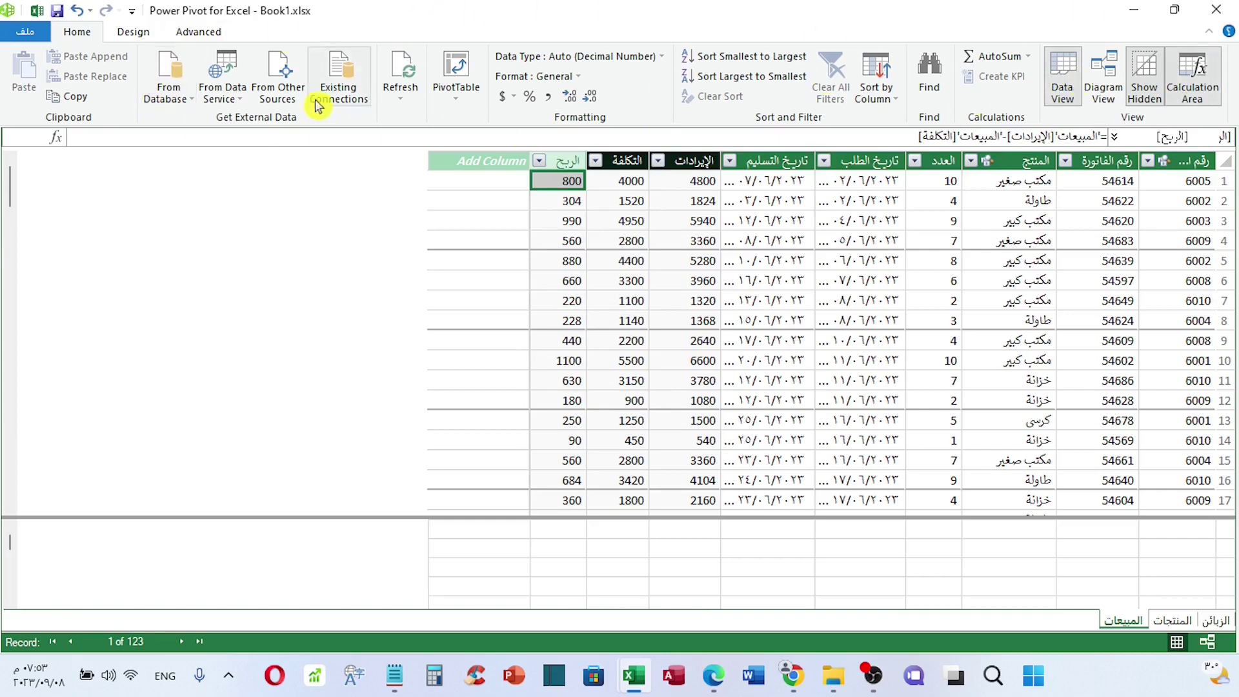
Close the Power Pivot window and insert a PivotTable from the workbook's Data Model on a new worksheet in Excel
{"action": "left_click", "coordinate": [1216, 9]}
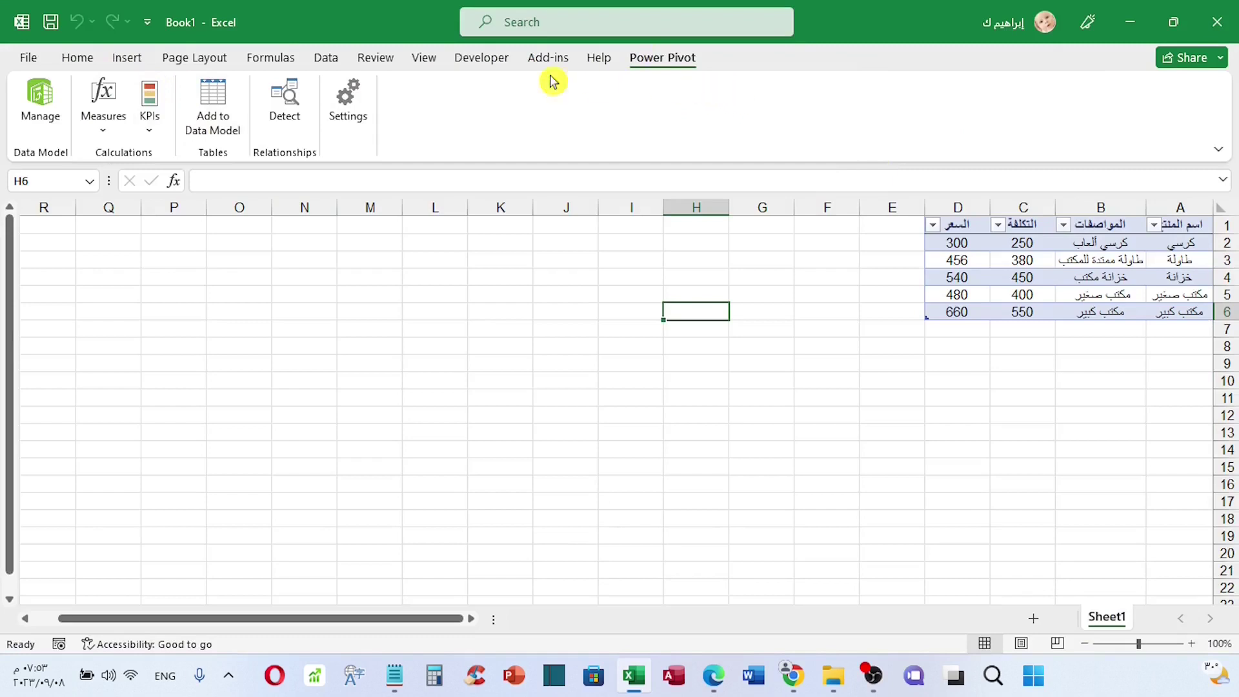
{"action": "left_click", "coordinate": [132, 60]}
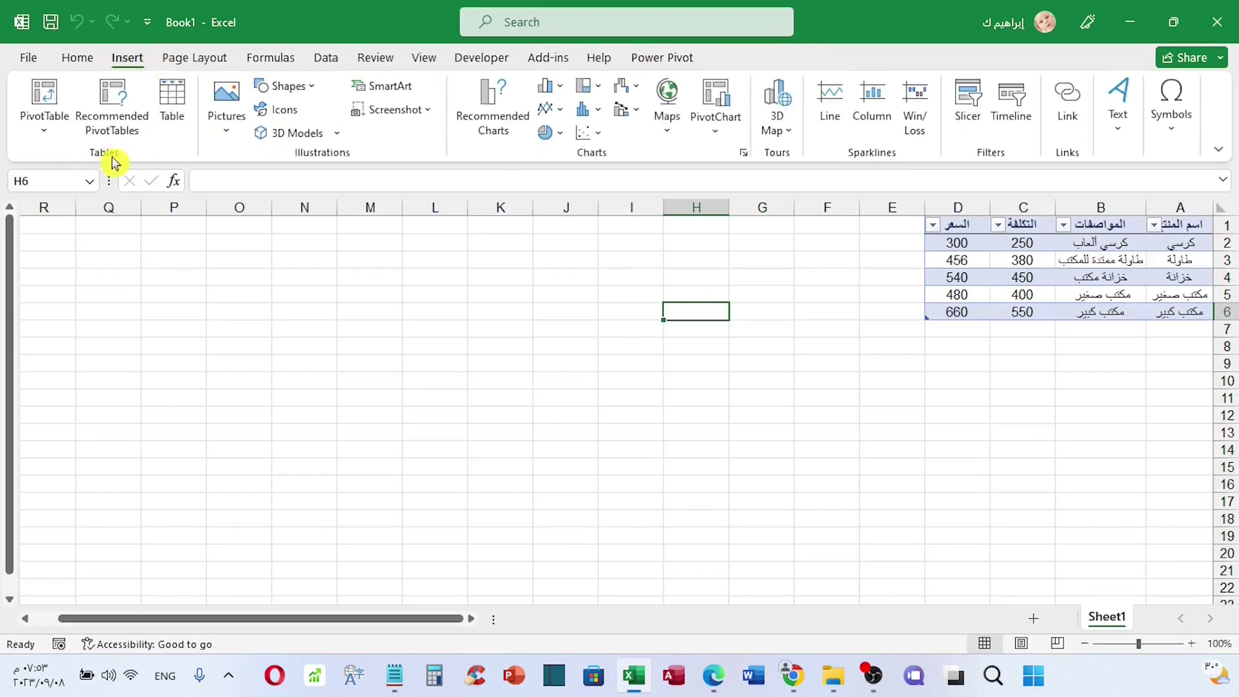
{"action": "left_click", "coordinate": [44, 136]}
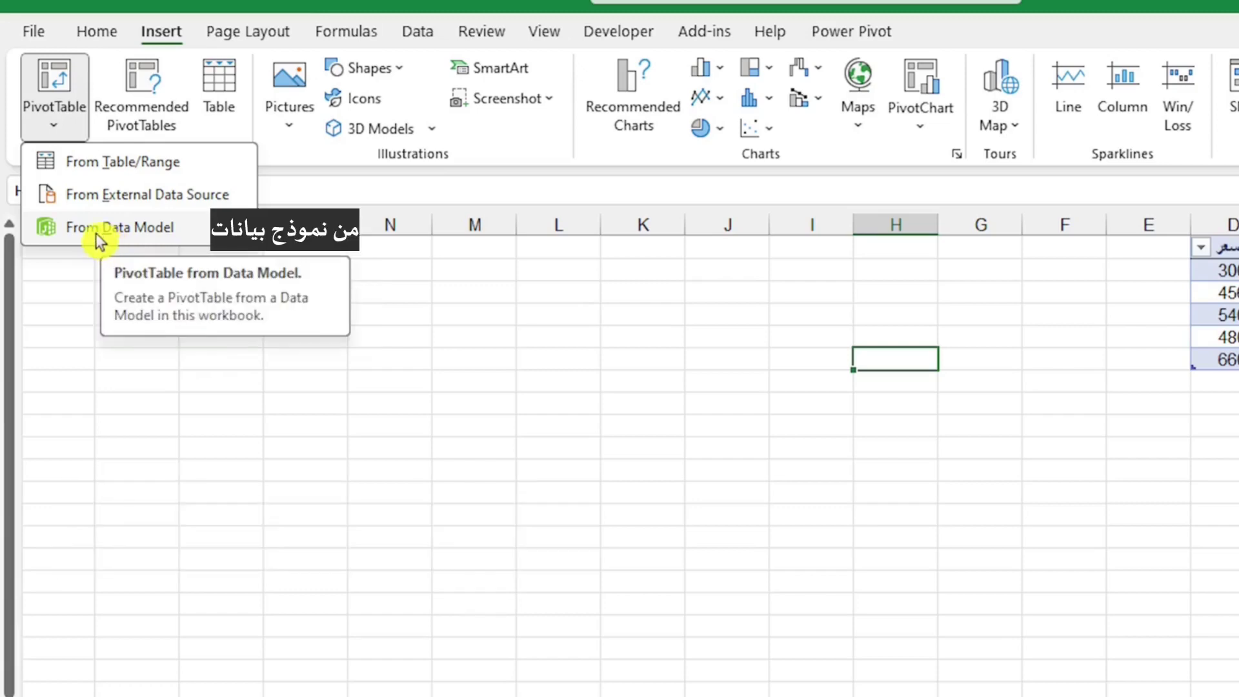
{"action": "left_click", "coordinate": [122, 233]}
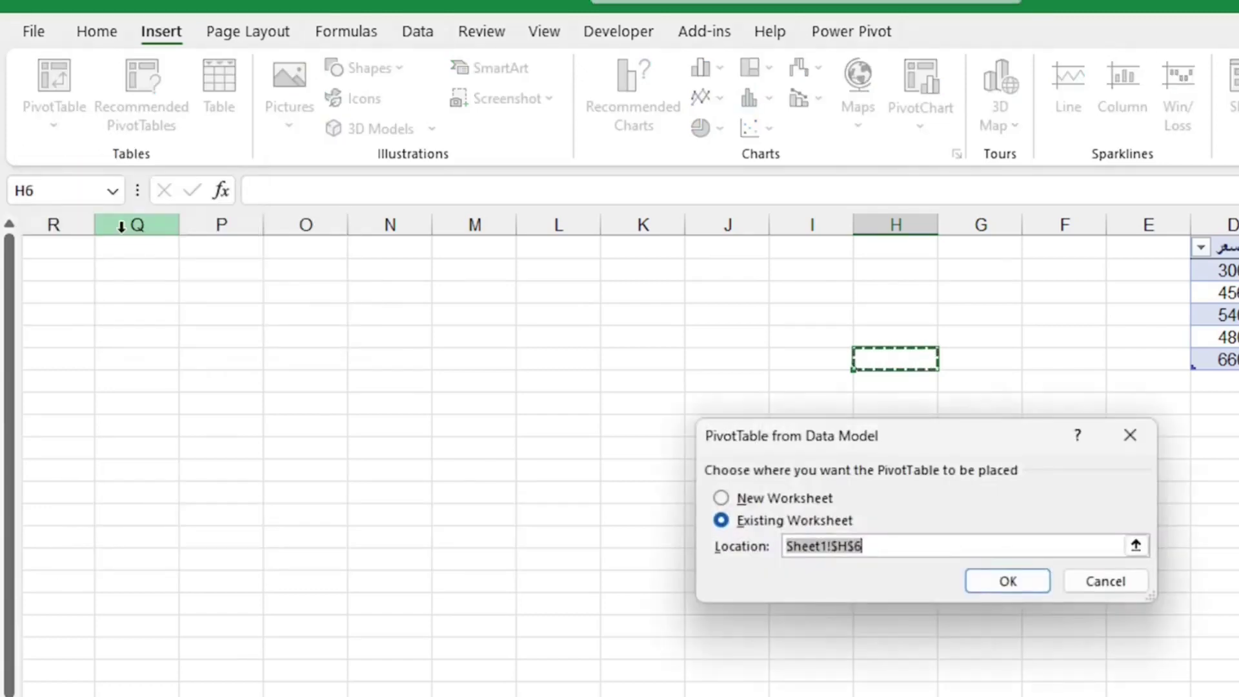
{"action": "left_click_drag", "start_coordinate": [811, 446], "coordinate": [718, 380]}
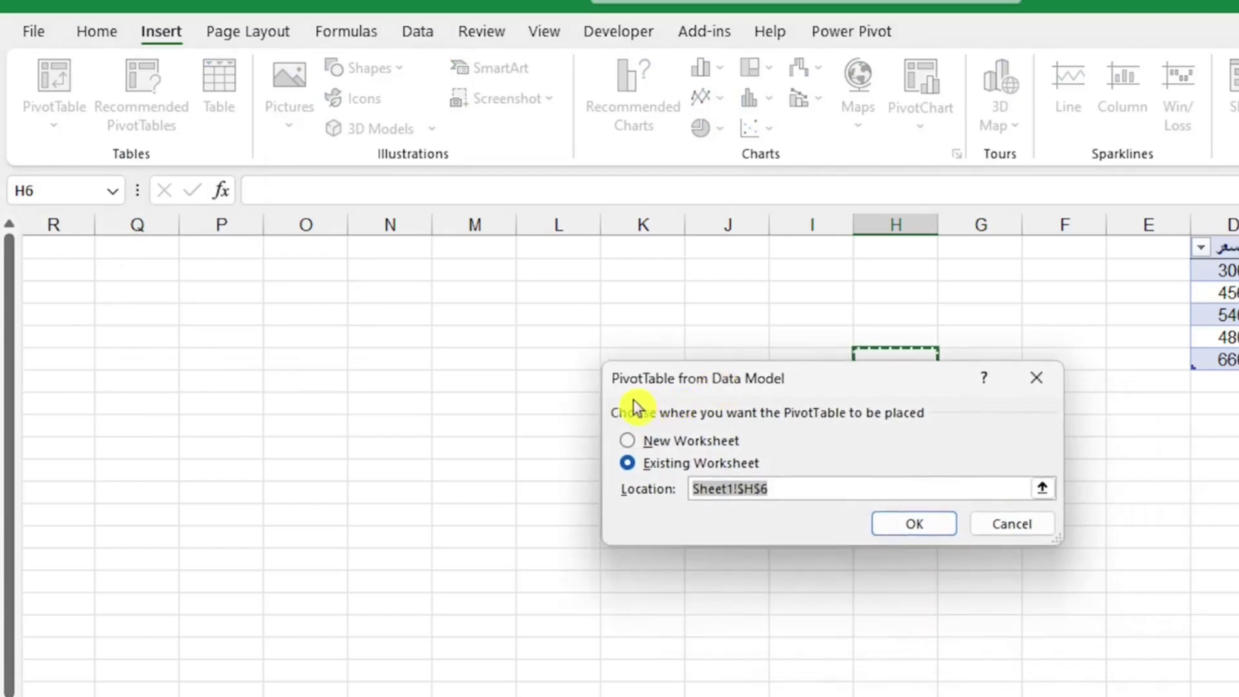
{"action": "left_click", "coordinate": [648, 441]}
{"action": "left_click", "coordinate": [903, 526]}
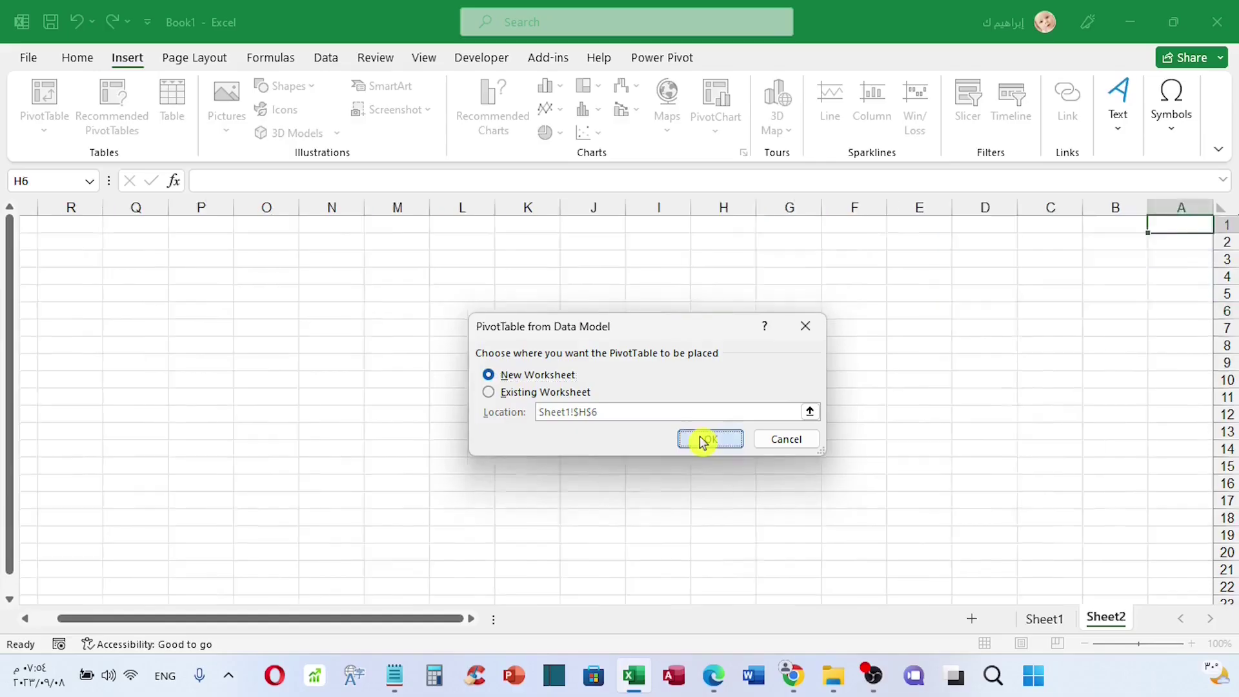
Switch the workbook to full-screen mode and select the empty PivotTable to display its field list
{"action": "left_click", "coordinate": [1219, 155]}
{"action": "left_click", "coordinate": [1151, 202]}
{"action": "left_click", "coordinate": [788, 220]}
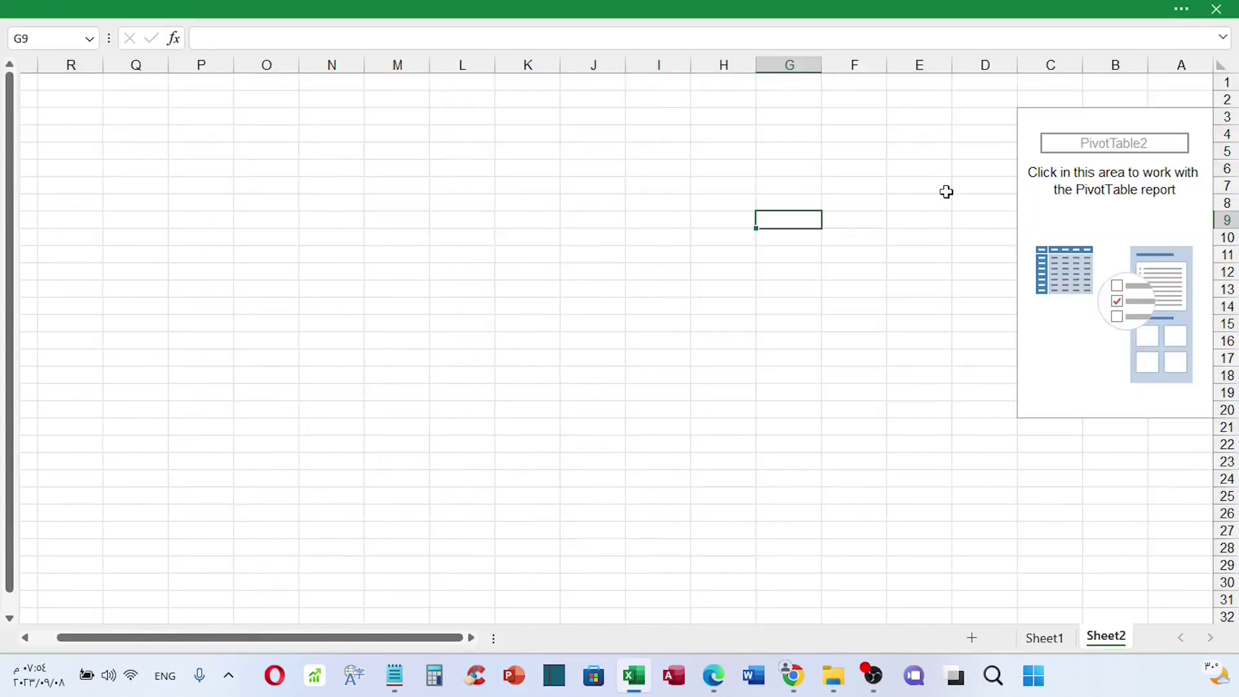
{"action": "left_click", "coordinate": [1133, 196]}
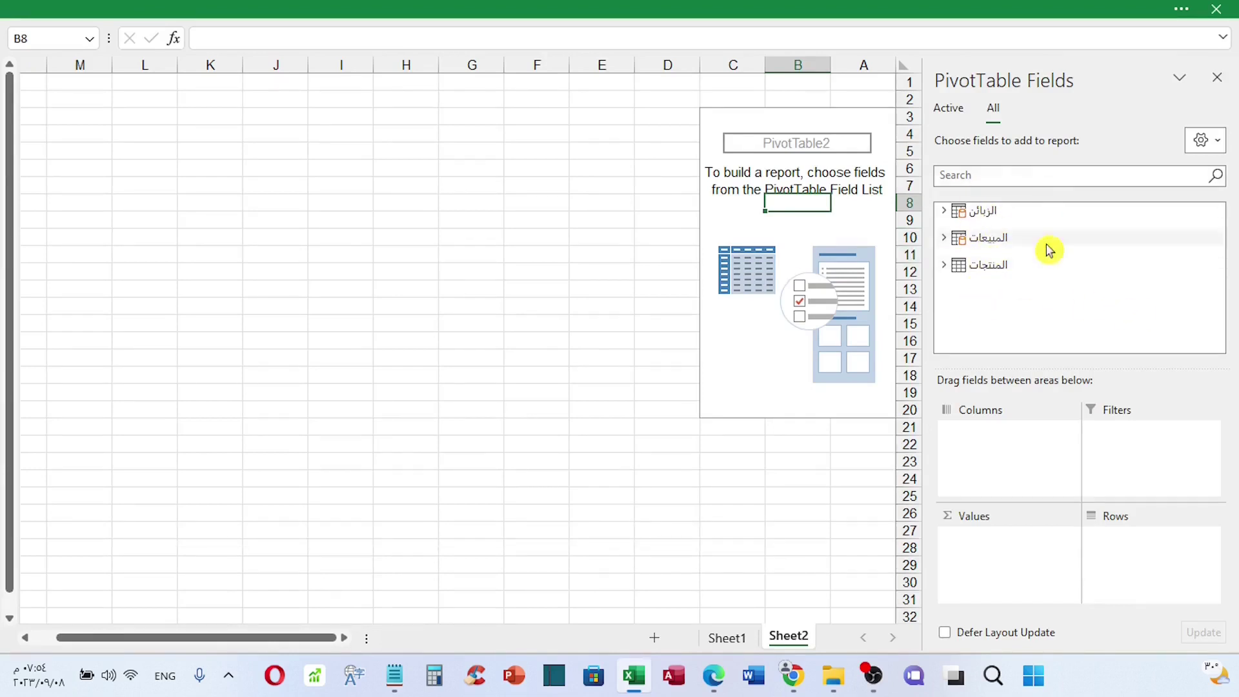
Enlarge the field list area and add the اسم الزبون field from the الزبائن table to the PivotTable rows
{"action": "left_click", "coordinate": [1006, 365]}
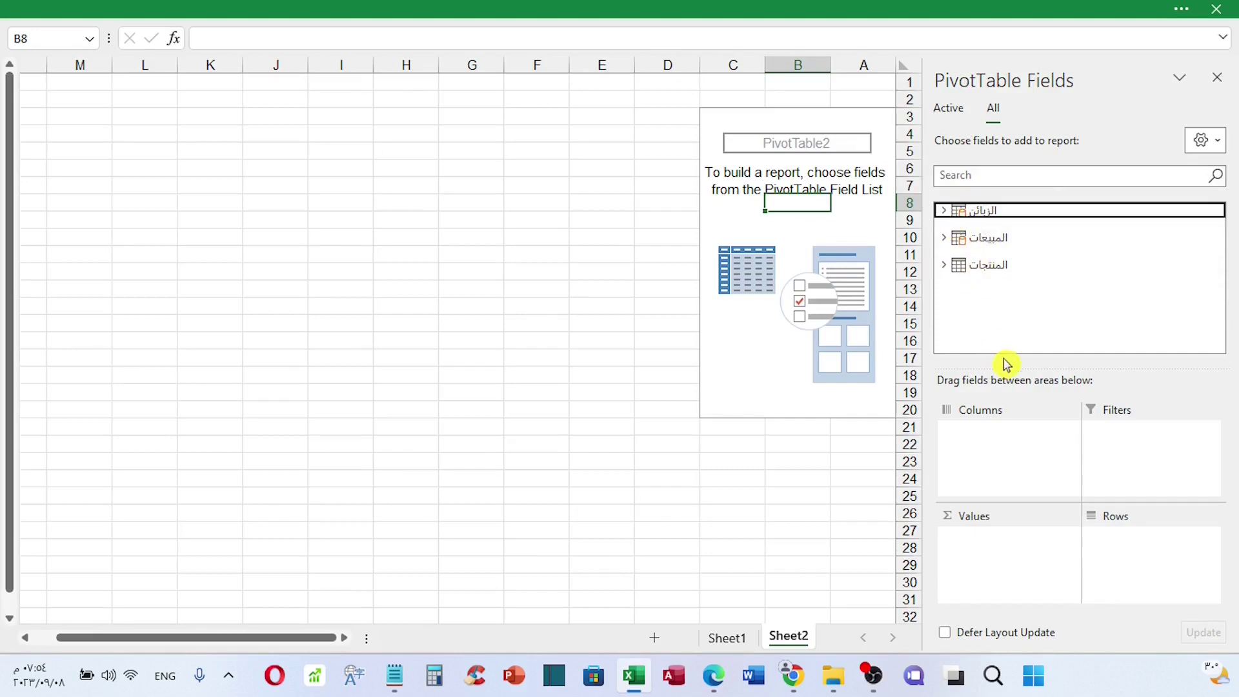
{"action": "left_click_drag", "start_coordinate": [1011, 368], "coordinate": [1011, 466]}
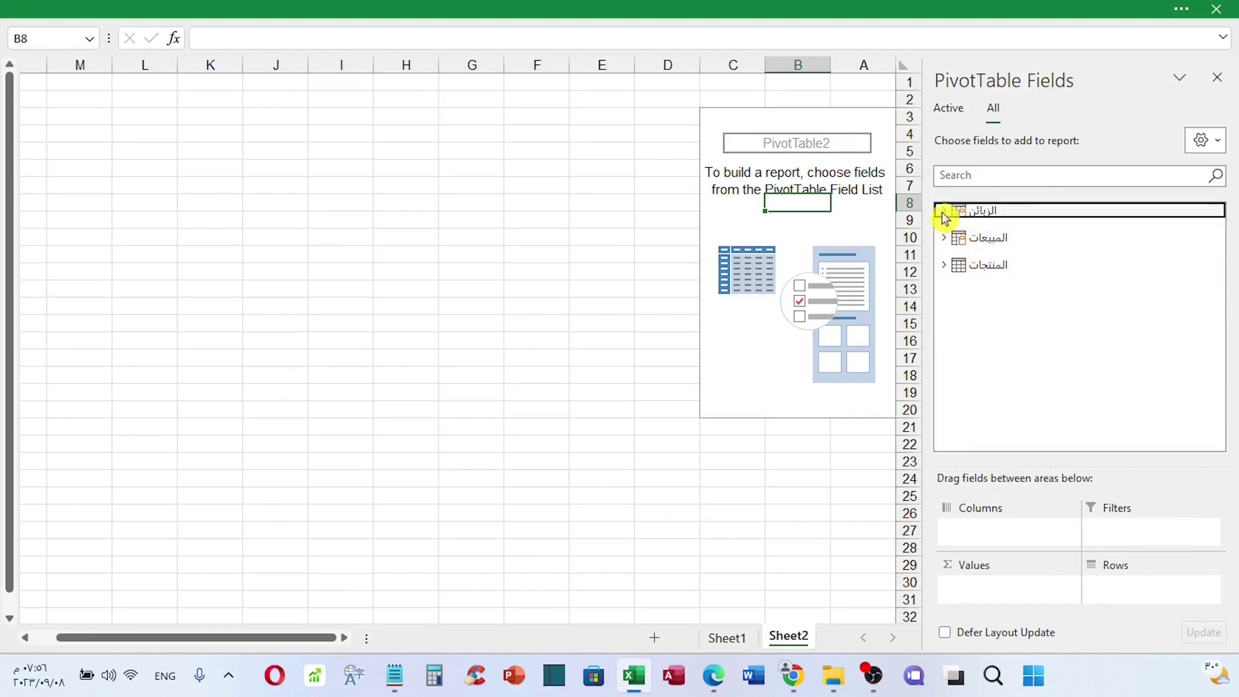
{"action": "left_click", "coordinate": [943, 211]}
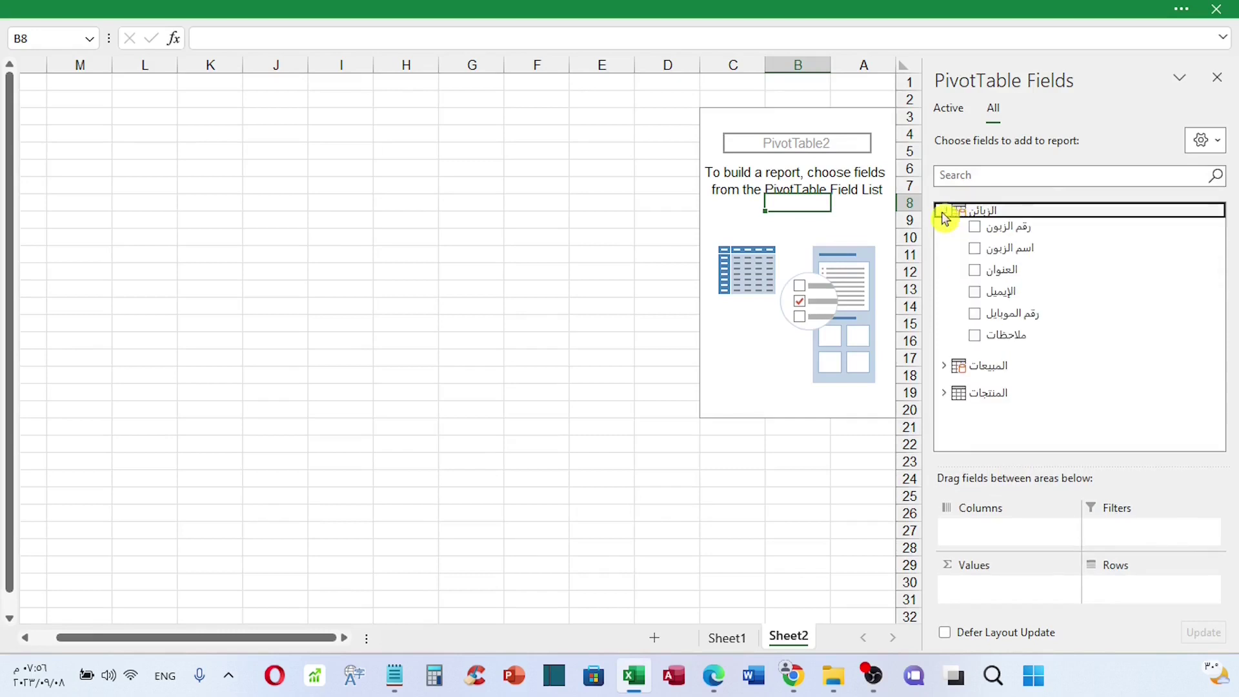
{"action": "left_click", "coordinate": [976, 249]}
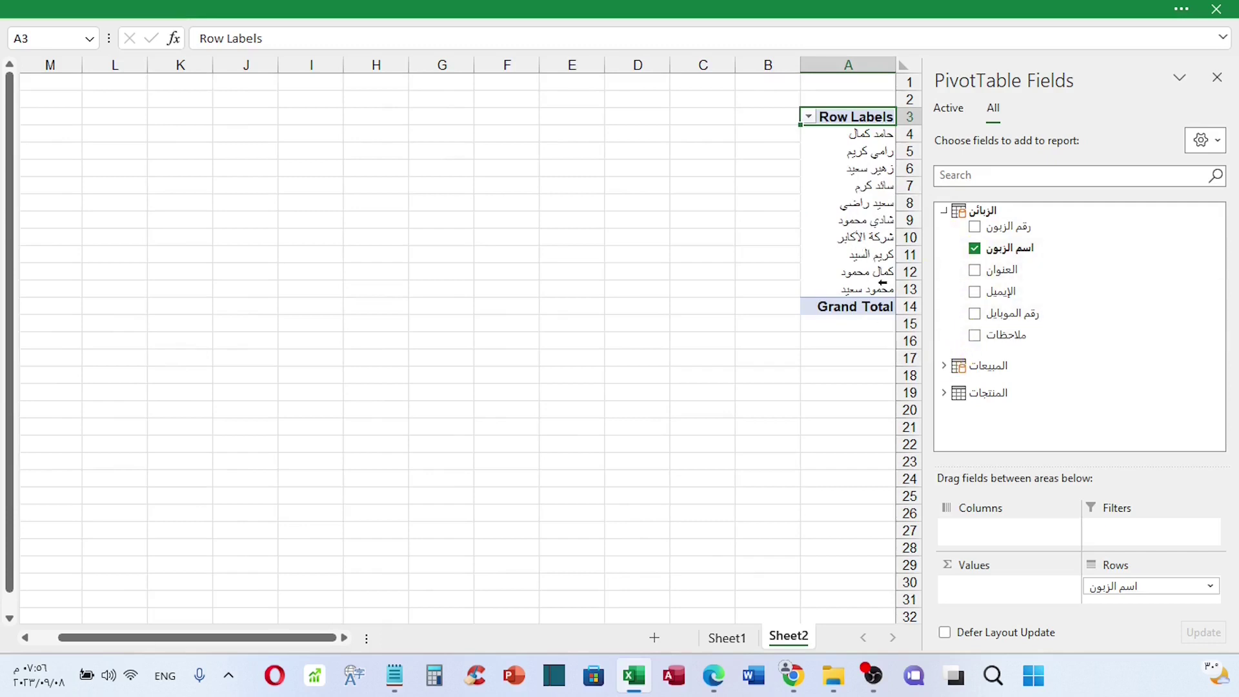
Add the العدد and الربح fields from the المبيعات table to the PivotTable values
{"action": "left_click", "coordinate": [944, 369]}
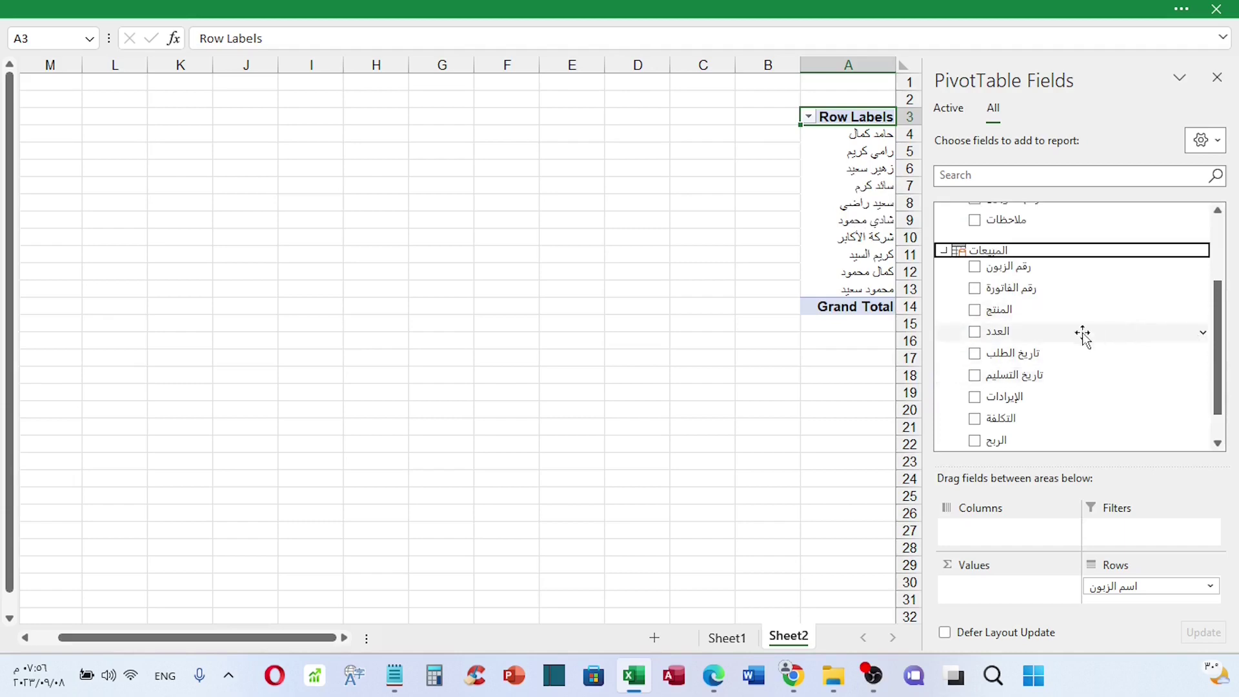
{"action": "left_click", "coordinate": [999, 332]}
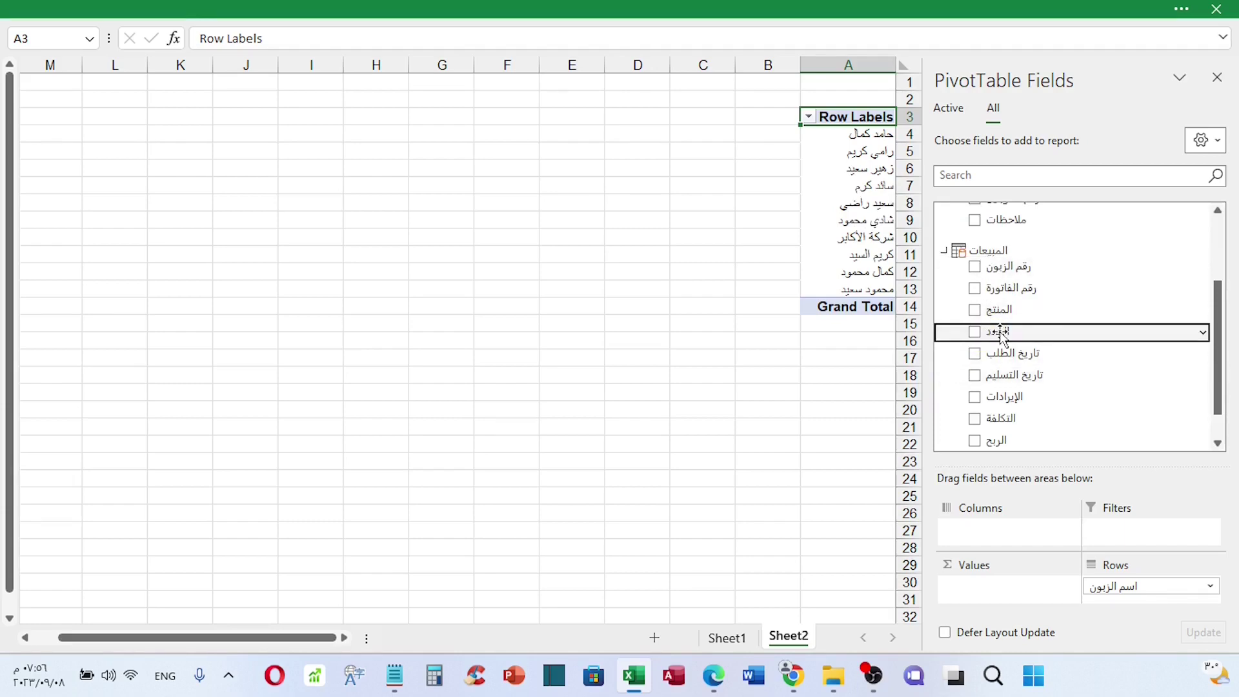
{"action": "left_click_drag", "start_coordinate": [999, 332], "coordinate": [988, 586]}
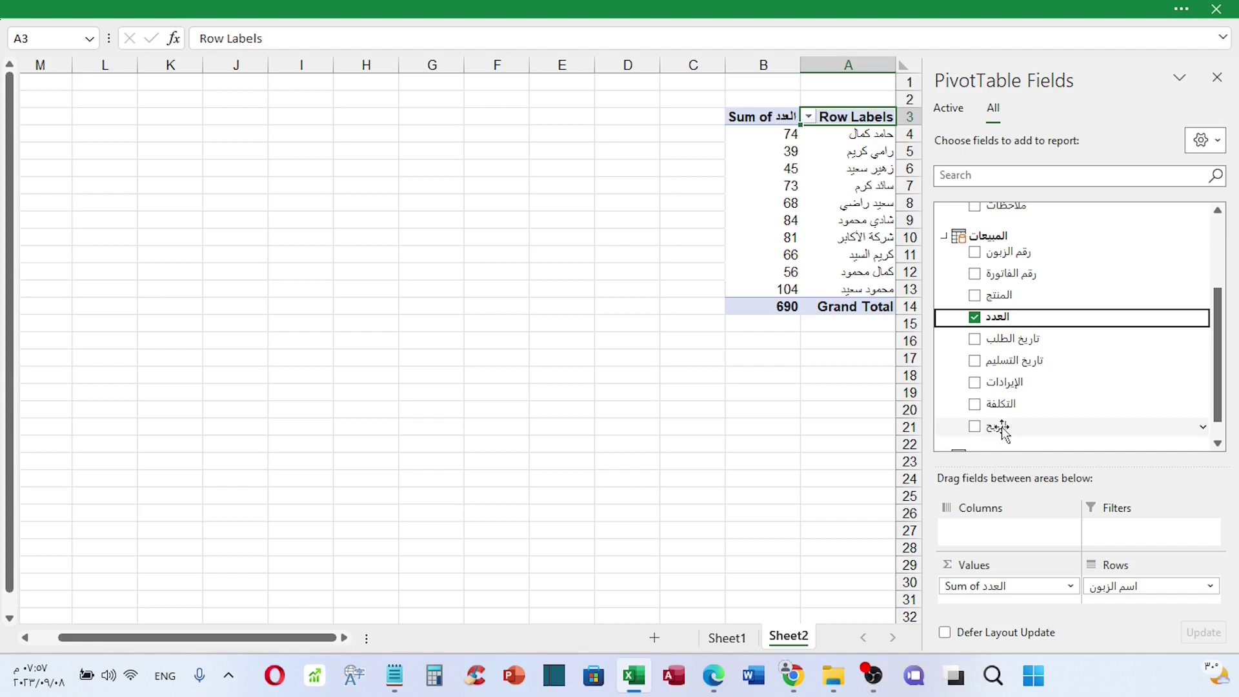
{"action": "left_click_drag", "start_coordinate": [935, 563], "coordinate": [913, 531]}
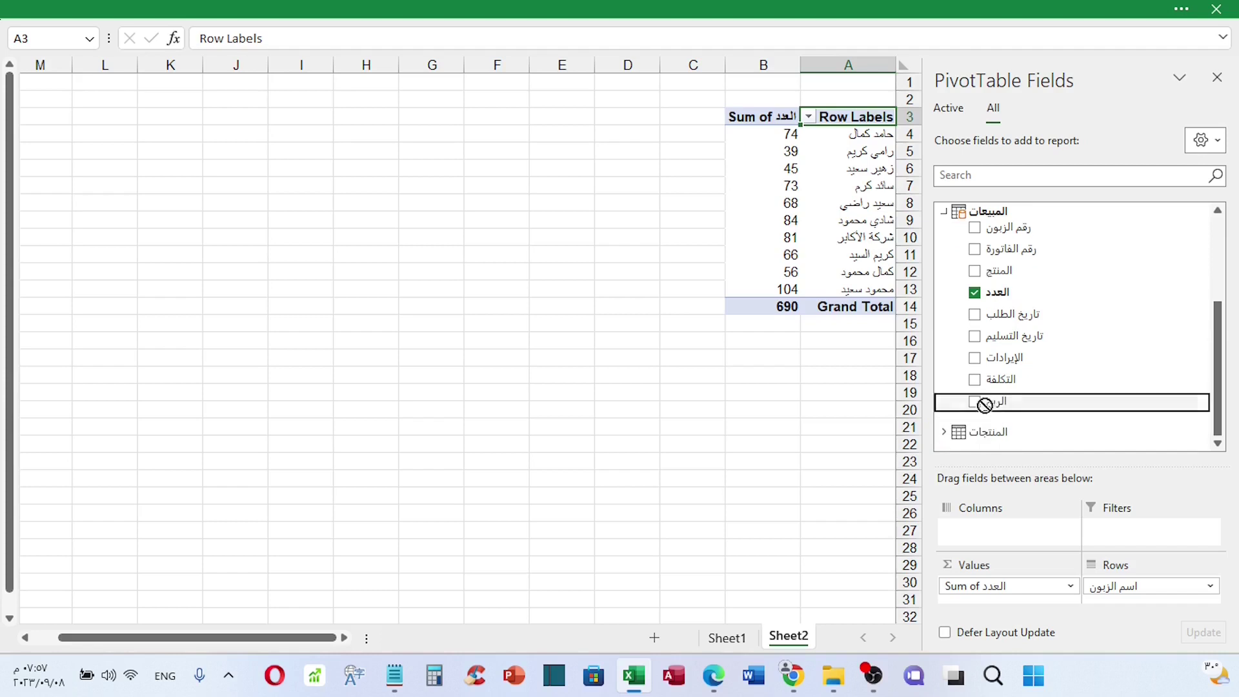
{"action": "left_click_drag", "start_coordinate": [984, 405], "coordinate": [966, 595]}
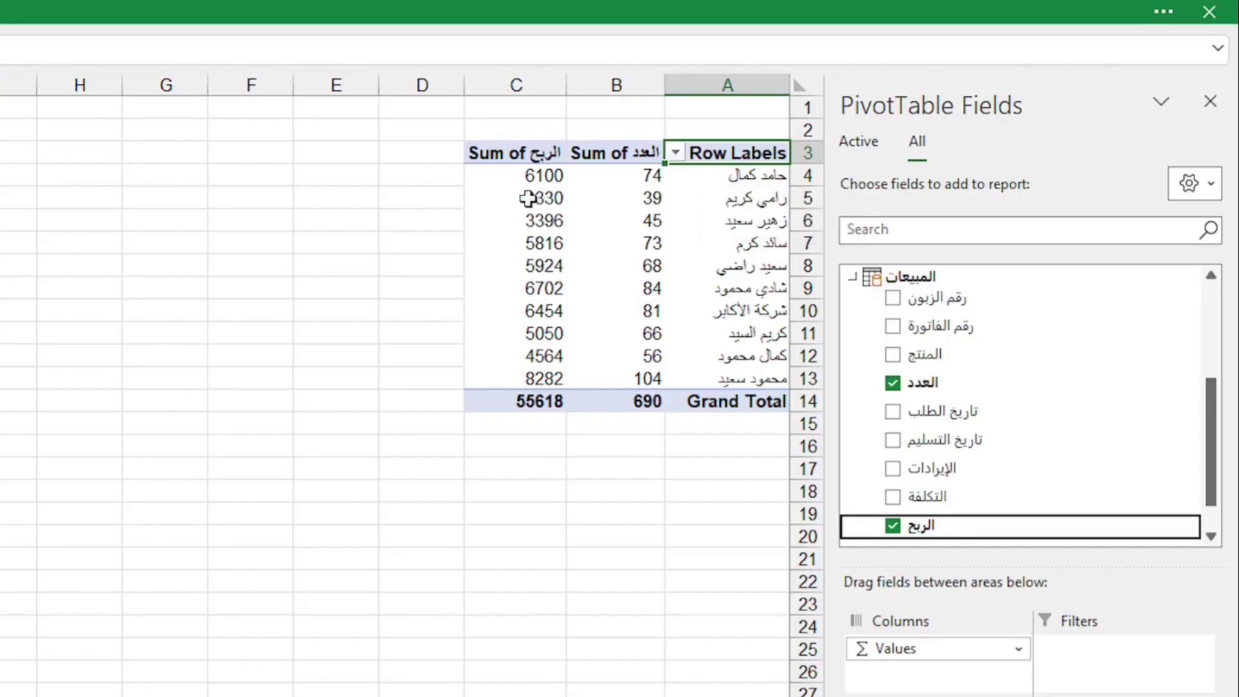
Examine the quantity and profit figures for each customer in the PivotTable
{"action": "left_click_drag", "start_coordinate": [636, 158], "coordinate": [636, 401]}
{"action": "left_click_drag", "start_coordinate": [741, 180], "coordinate": [727, 354]}
{"action": "left_click", "coordinate": [530, 175]}
{"action": "left_click_drag", "start_coordinate": [531, 176], "coordinate": [529, 361]}
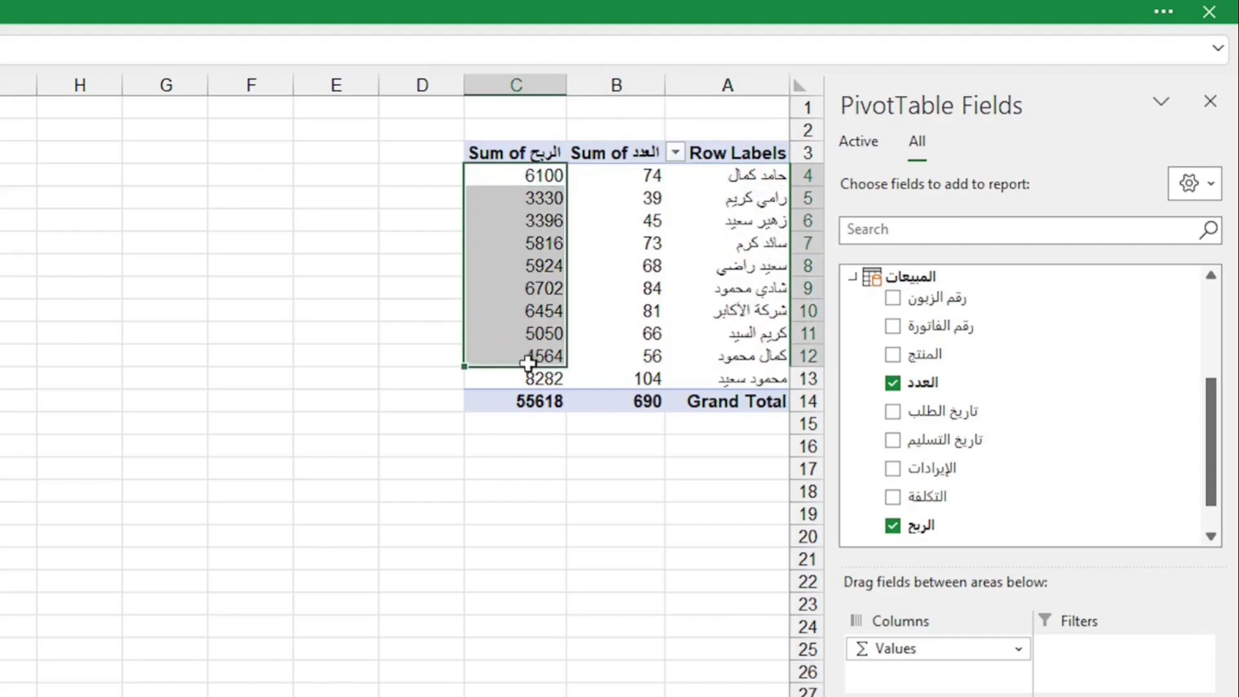
{"action": "left_click", "coordinate": [735, 177]}
{"action": "left_click", "coordinate": [533, 175]}
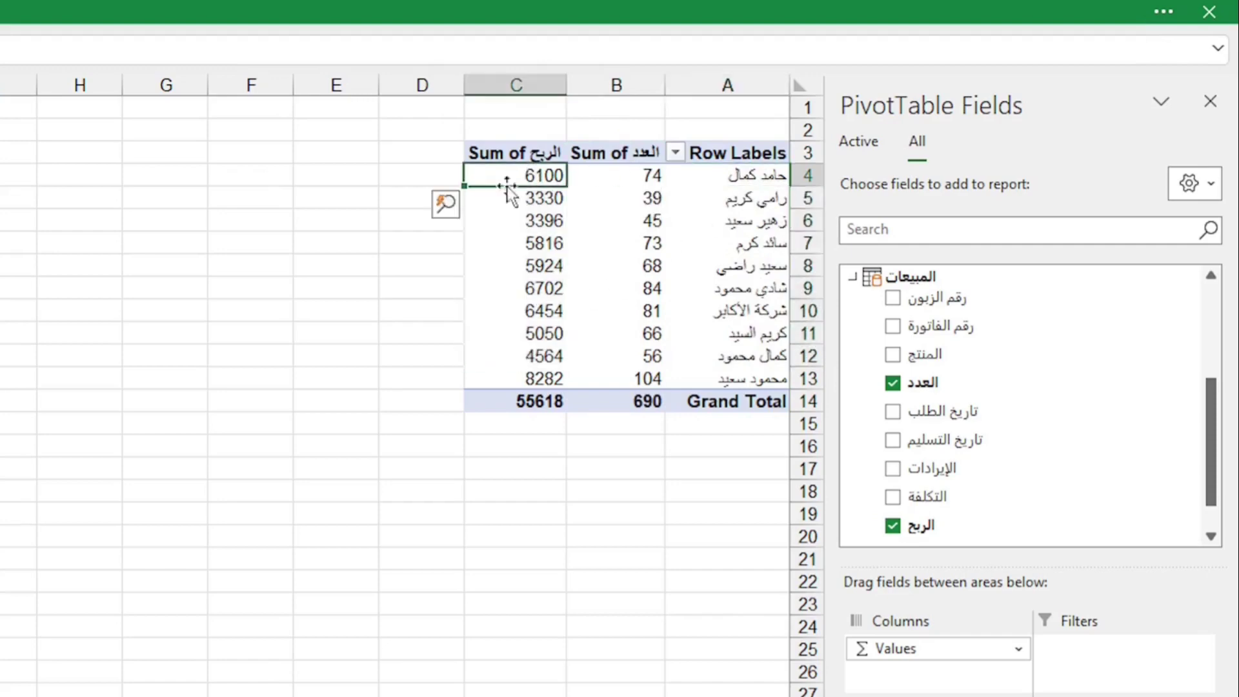
Rename the quantity column header as "عدد المبيعات" and the profit column header as "إجمالي الربح"
{"action": "left_click", "coordinate": [576, 153]}
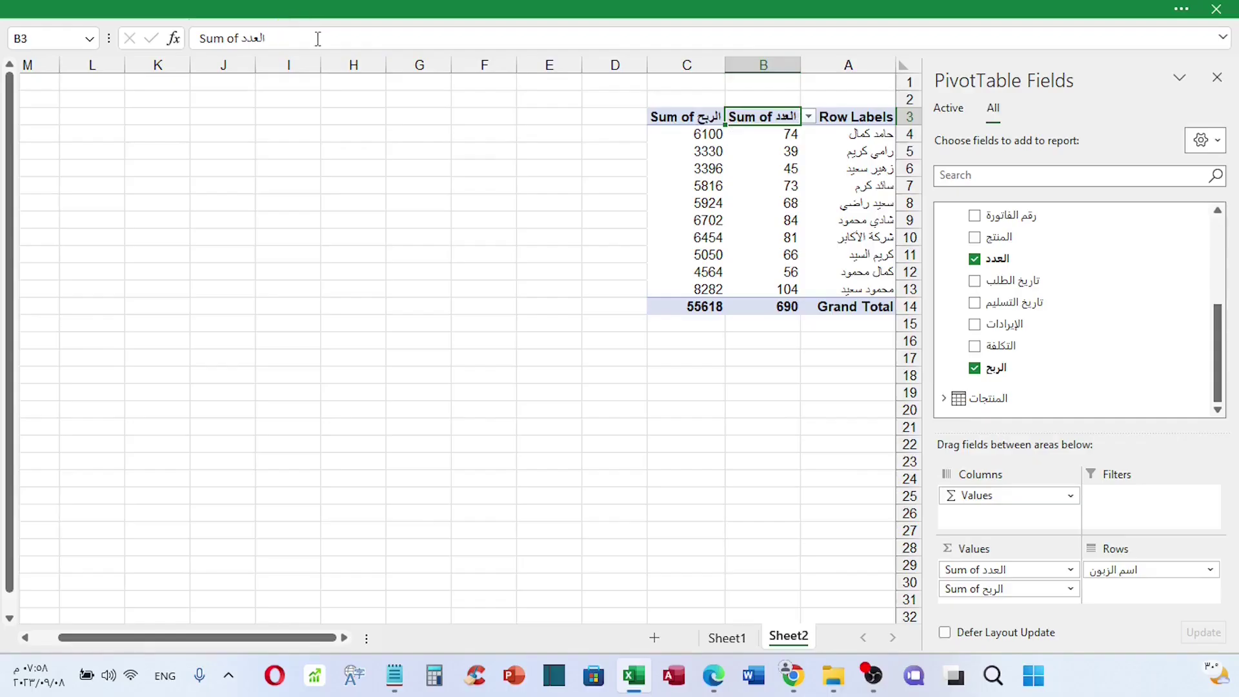
{"action": "left_click_drag", "start_coordinate": [312, 38], "coordinate": [193, 39]}
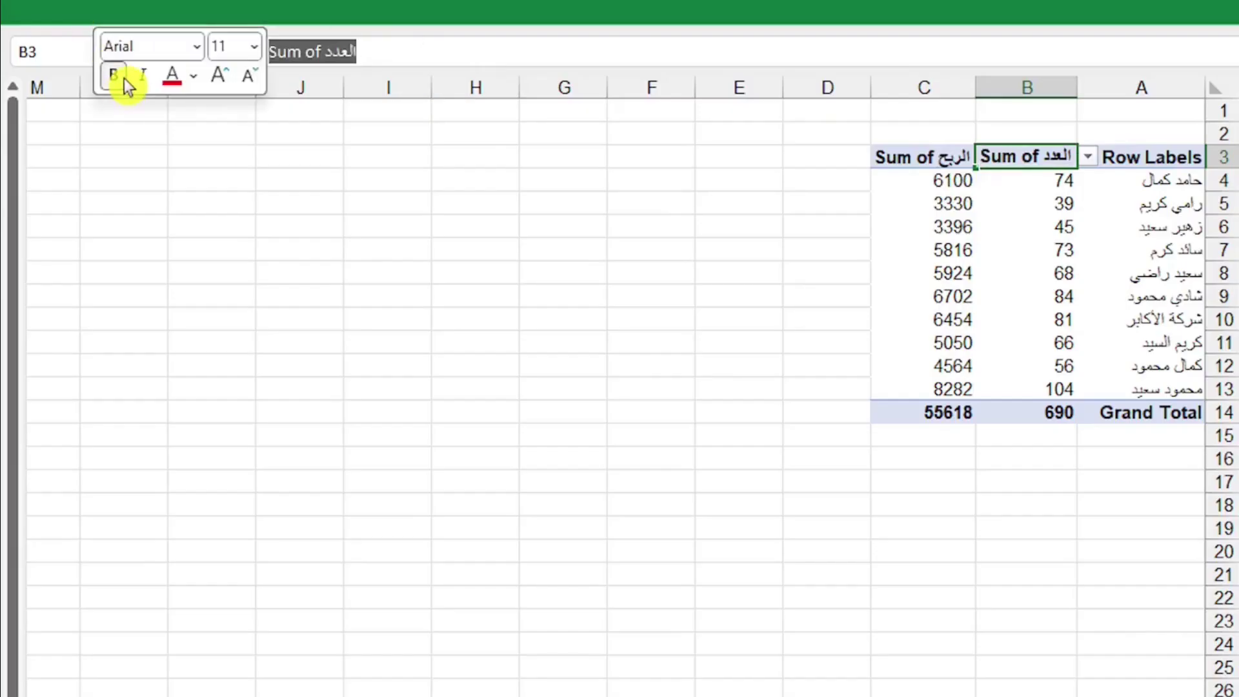
{"action": "type", "text": "عدد المبيعات"}
{"action": "key", "text": "Tab"}
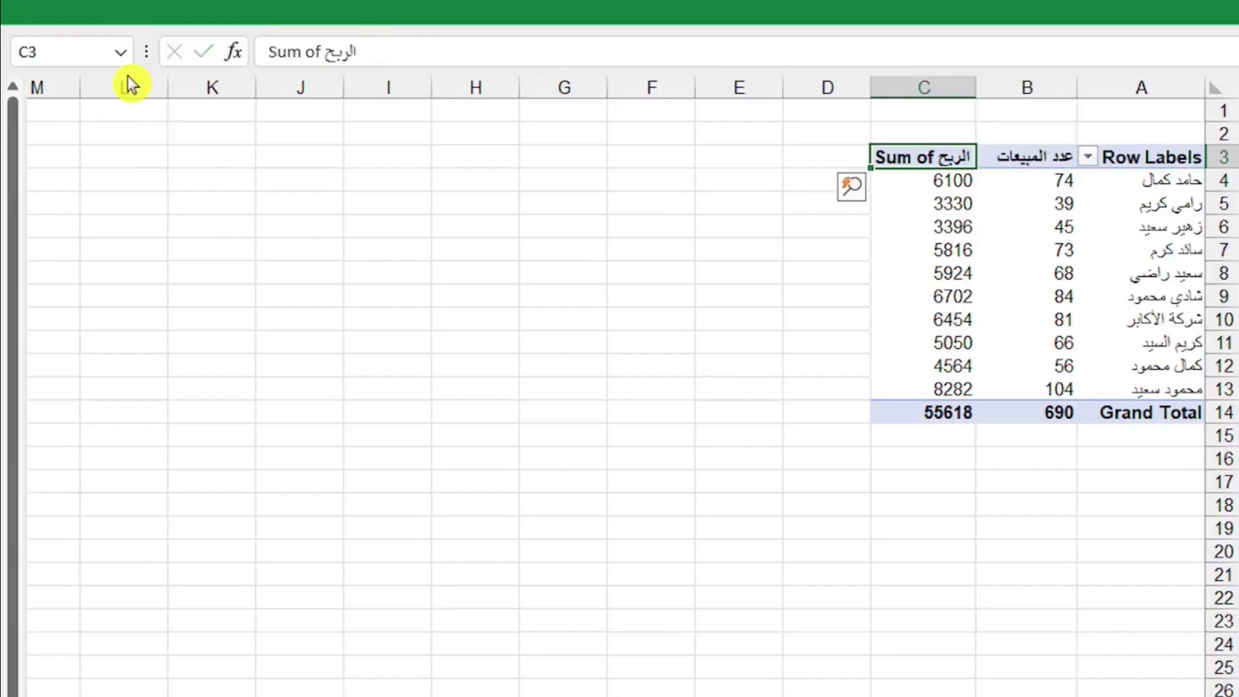
{"action": "type", "text": "إجمالي الر"}
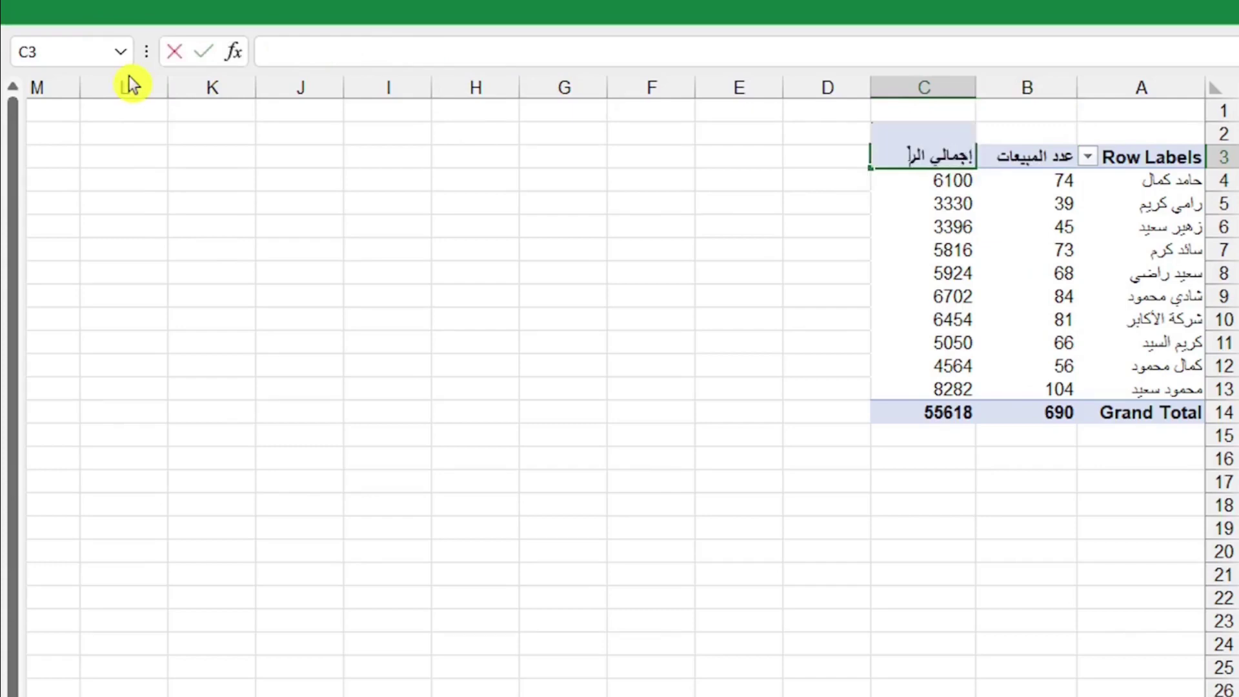
{"action": "type", "text": "بح"}
{"action": "key", "text": "Return"}
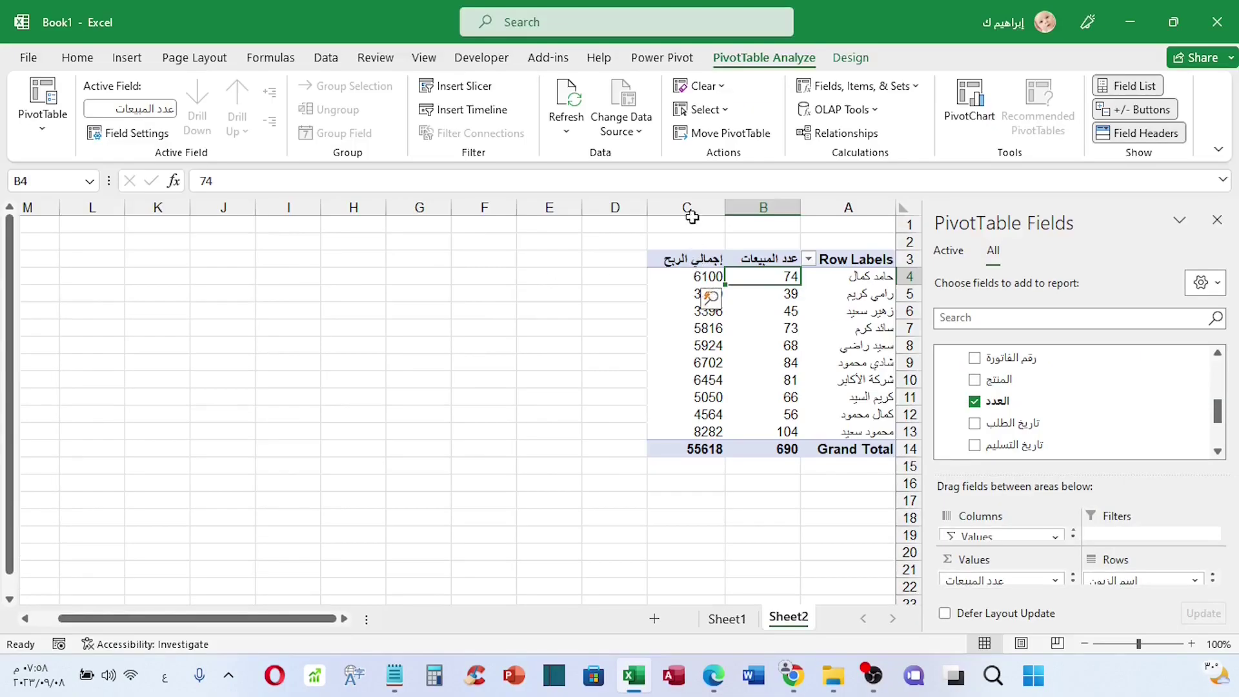
Format the profit values in the إجمالي الربح column with a thousands separator and no decimal places
{"action": "left_click_drag", "start_coordinate": [684, 276], "coordinate": [677, 447]}
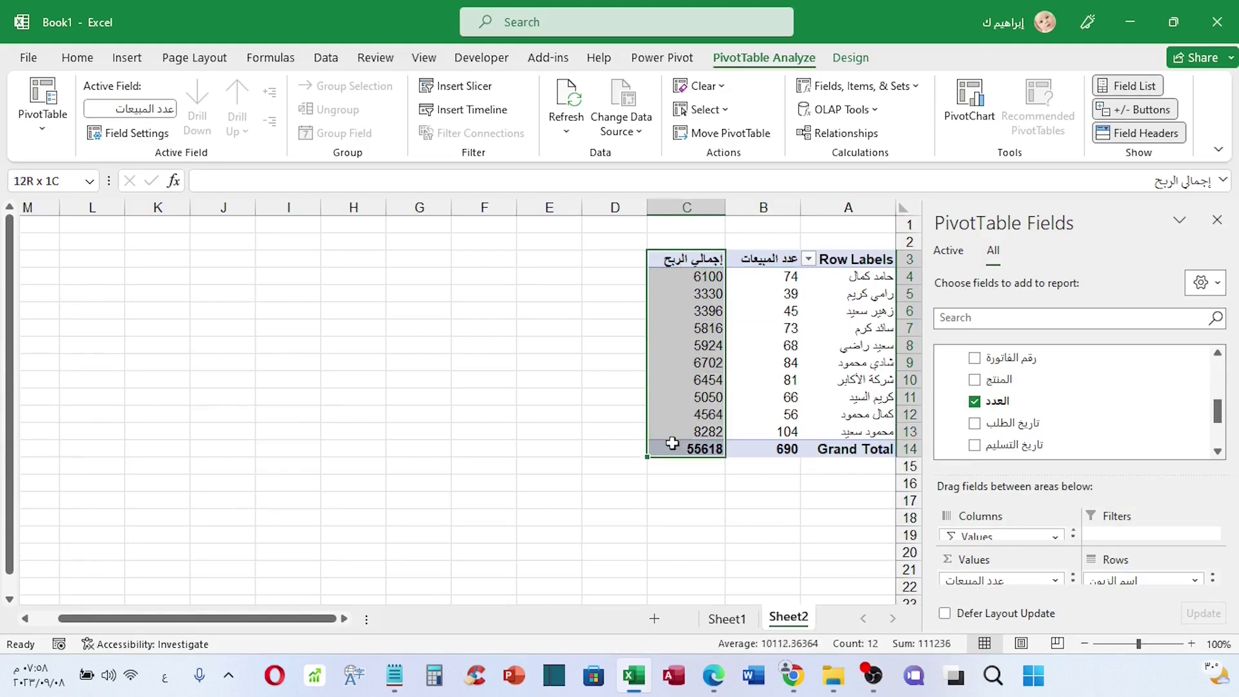
{"action": "left_click", "coordinate": [71, 58]}
{"action": "left_click", "coordinate": [604, 125]}
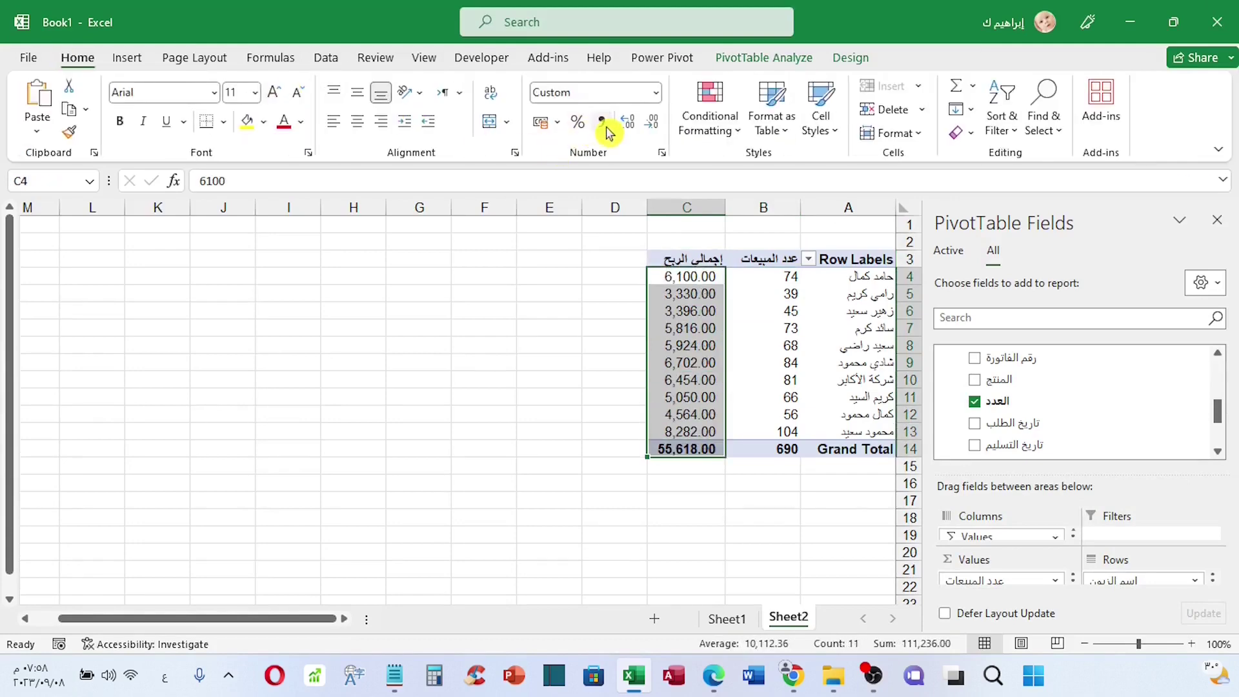
{"action": "left_click", "coordinate": [628, 123]}
{"action": "left_click", "coordinate": [651, 122]}
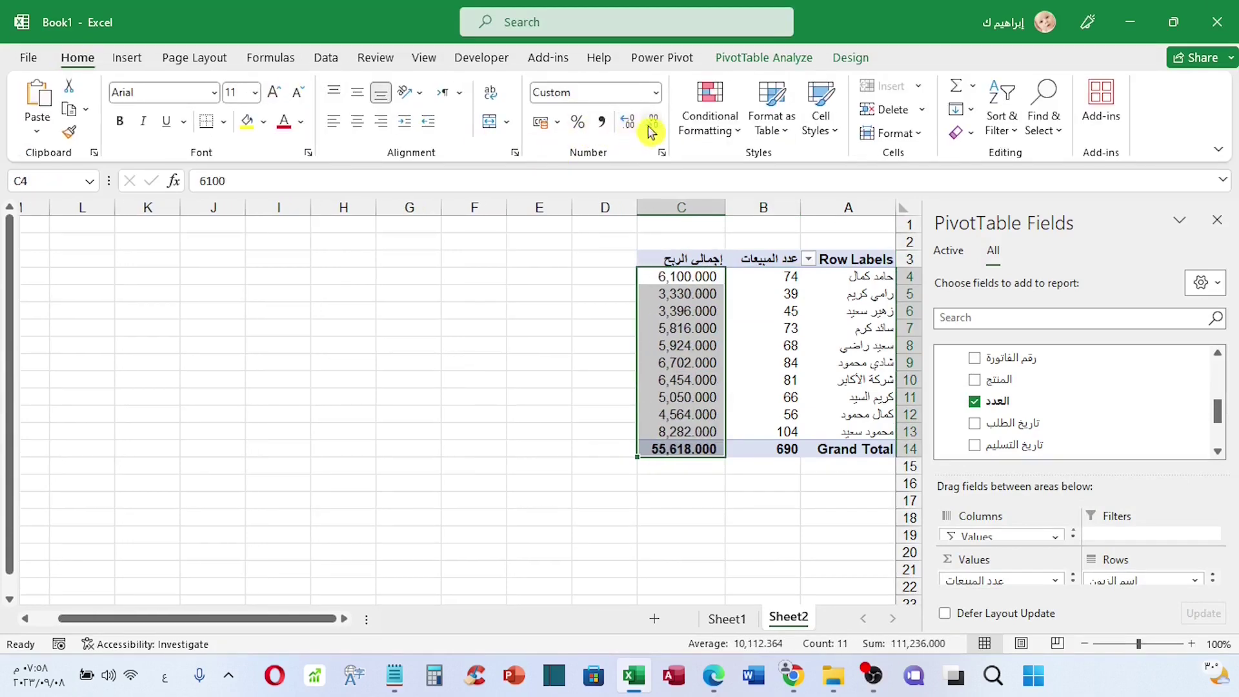
{"action": "left_click", "coordinate": [651, 122]}
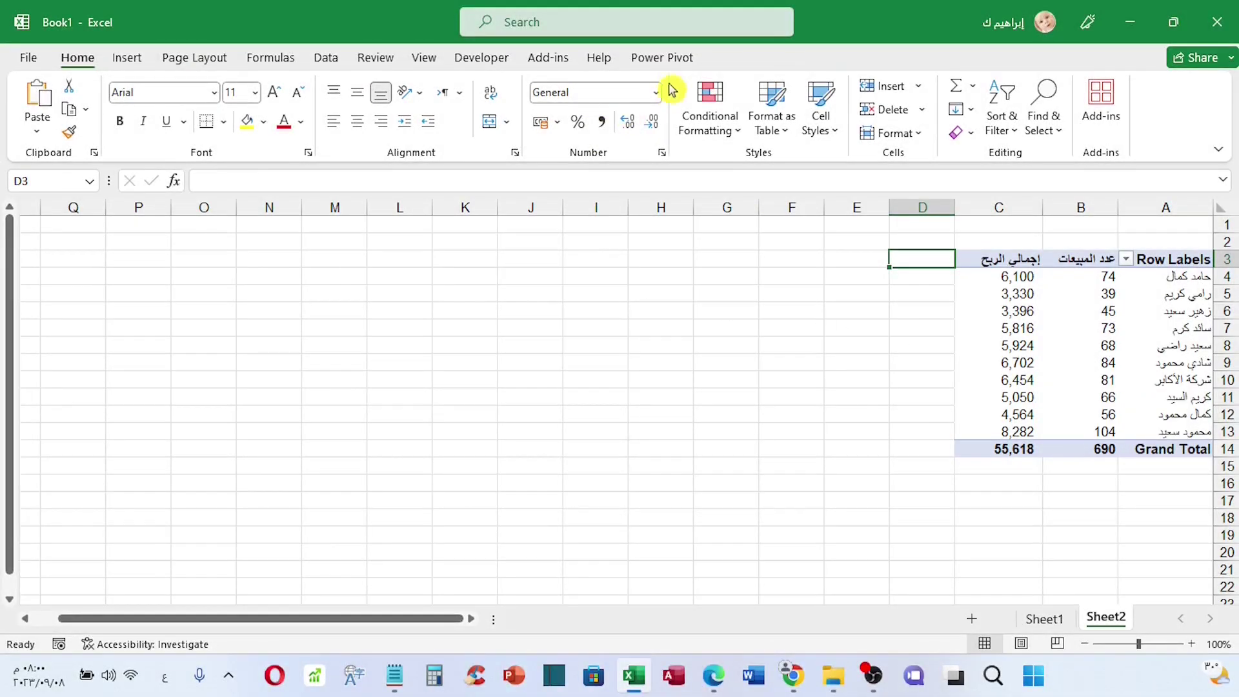
Try to create a new KPI with Power Pivot
{"action": "left_click", "coordinate": [671, 59]}
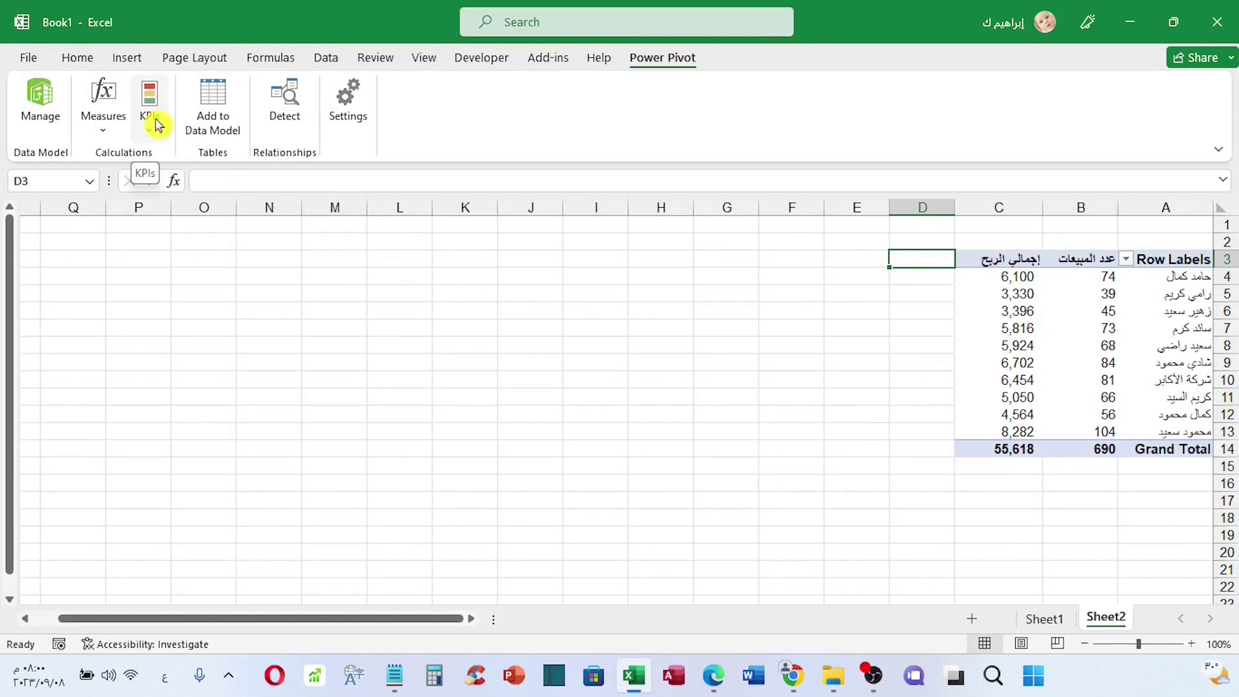
{"action": "left_click", "coordinate": [414, 296]}
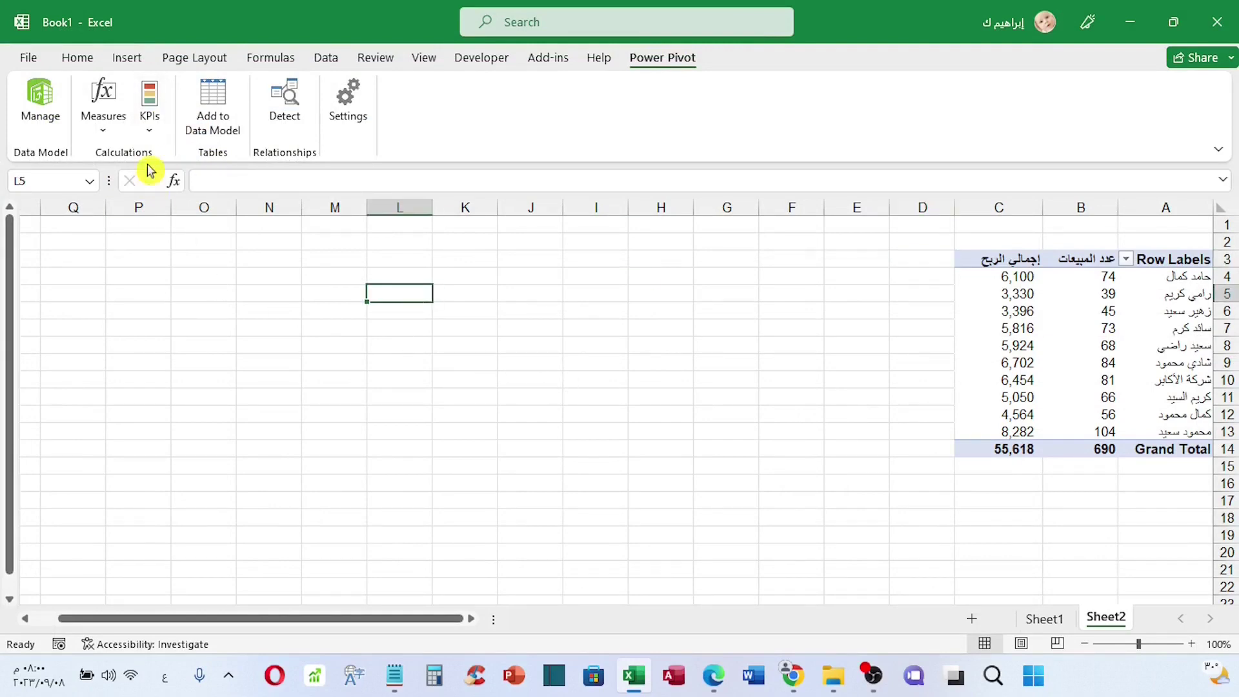
{"action": "left_click", "coordinate": [157, 119]}
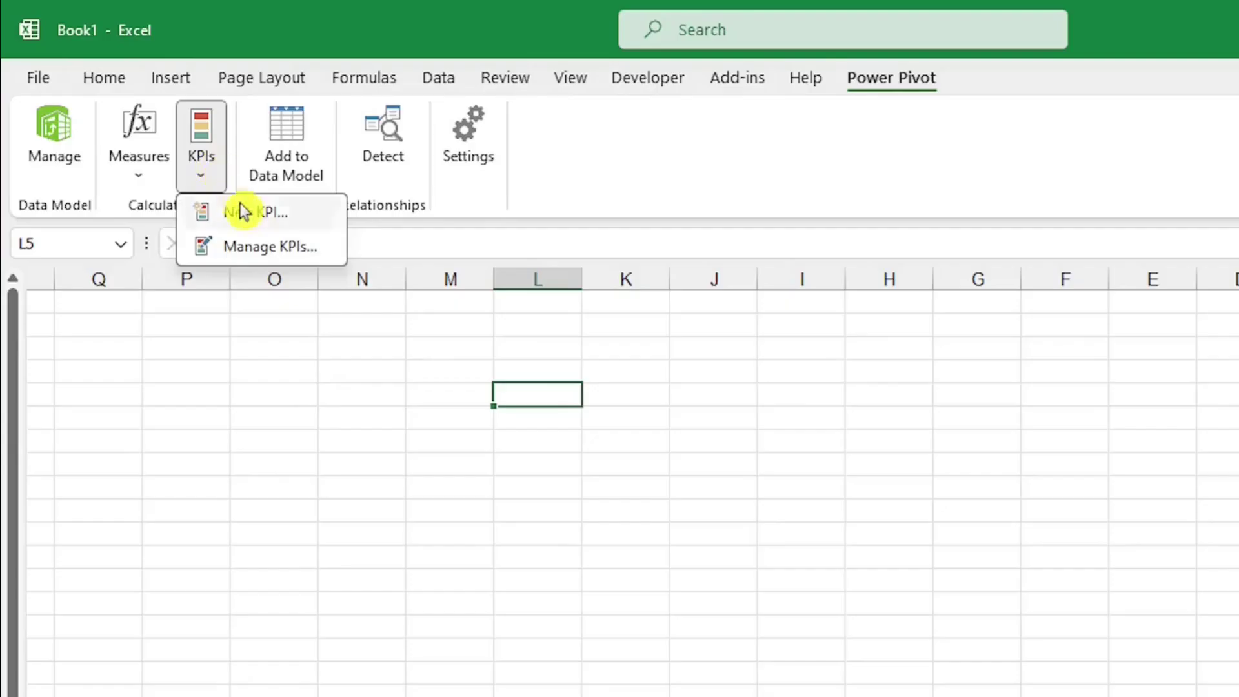
{"action": "left_click", "coordinate": [253, 218]}
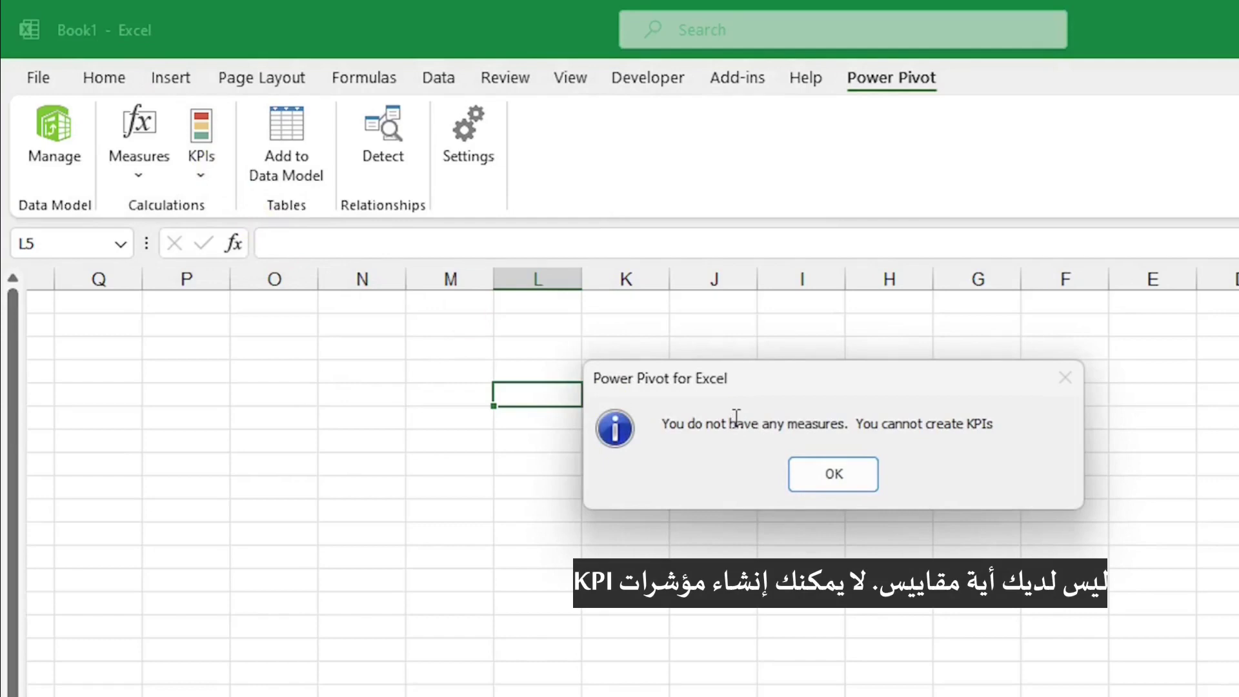
{"action": "double_click", "coordinate": [992, 427]}
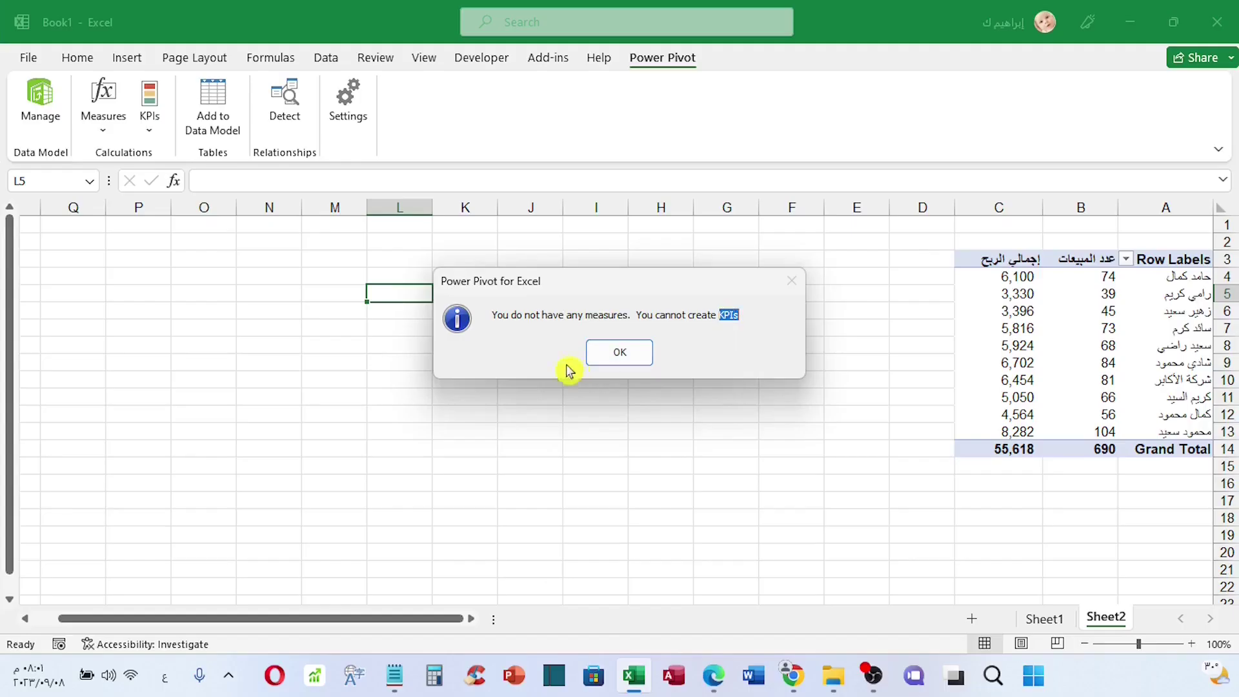
{"action": "double_click", "coordinate": [600, 315]}
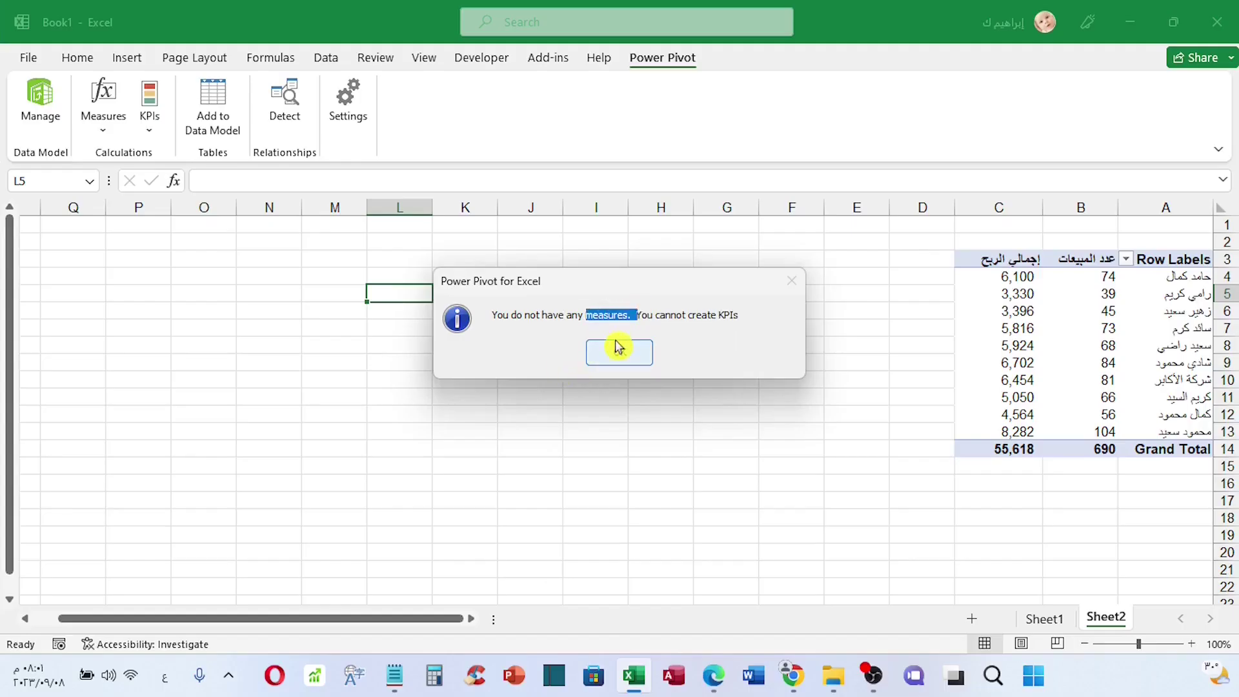
{"action": "left_click", "coordinate": [620, 352]}
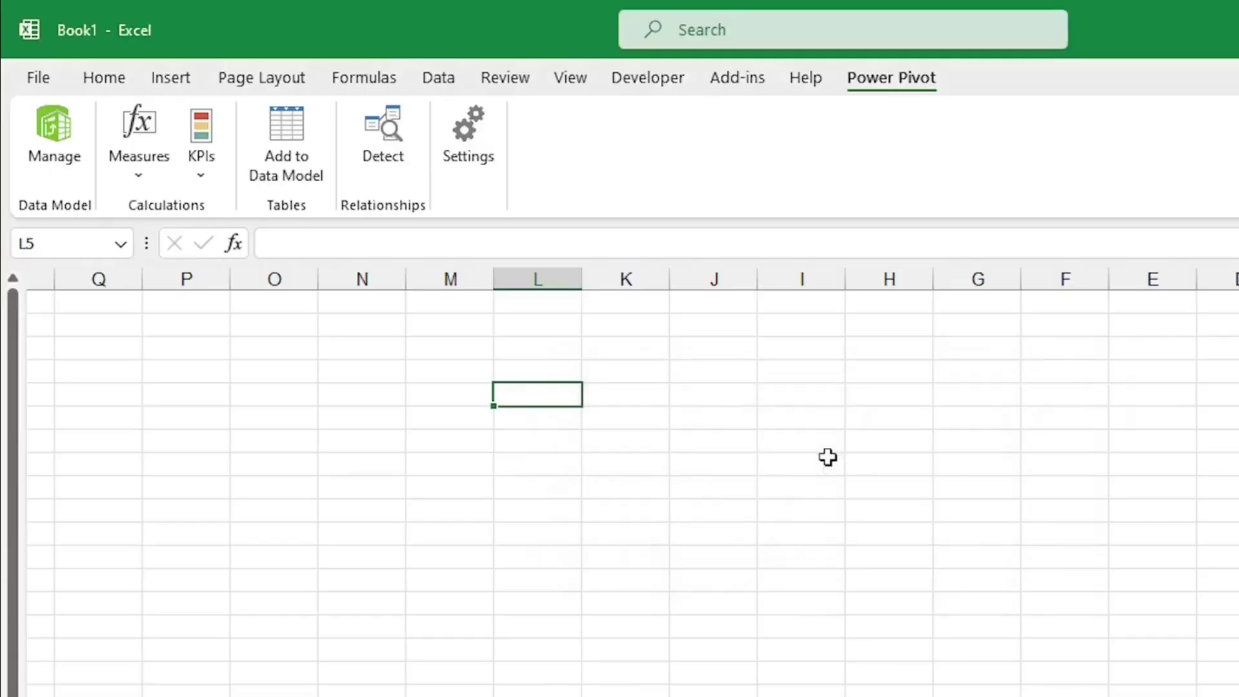
Open the Power Pivot data model and go to the calculation area of the المبيعات table
{"action": "left_click", "coordinate": [49, 126]}
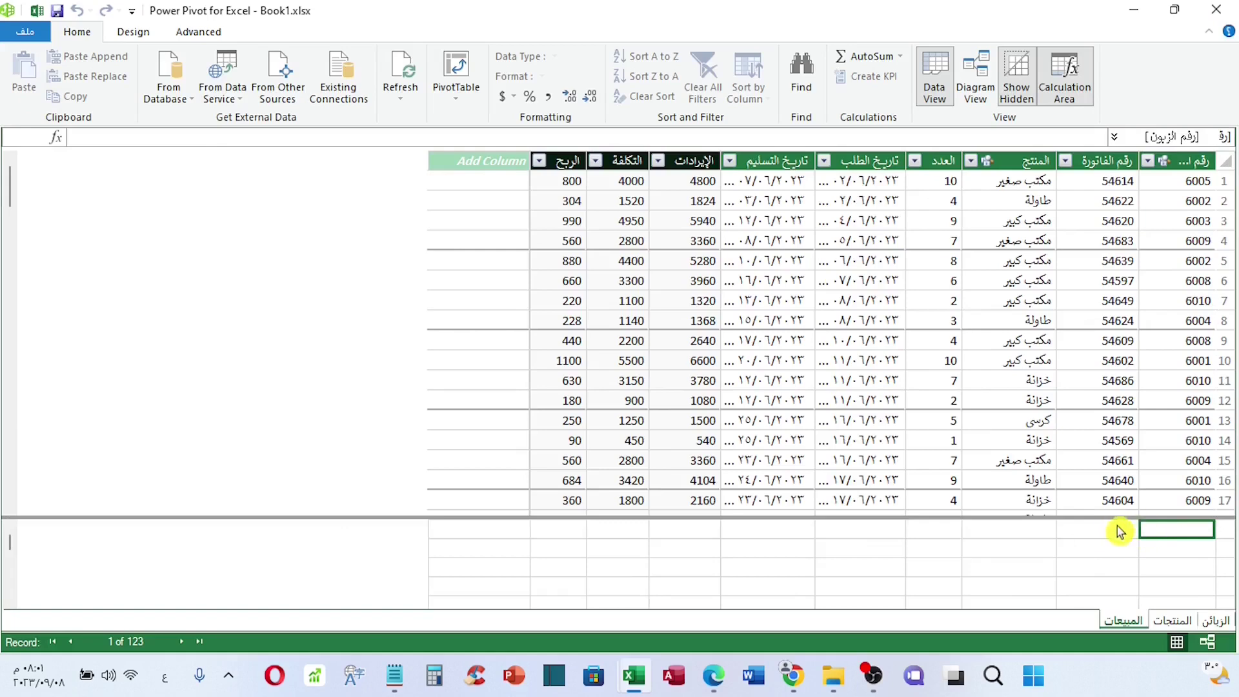
{"action": "left_click", "coordinate": [1089, 283]}
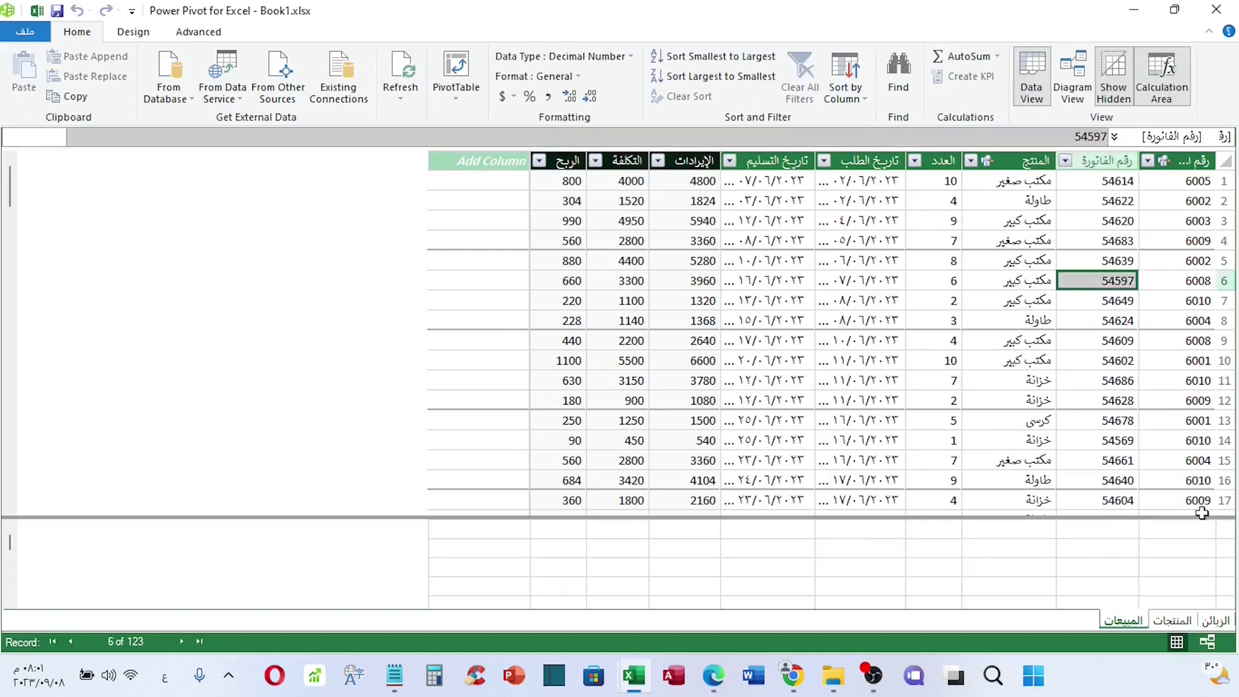
{"action": "left_click", "coordinate": [1113, 551]}
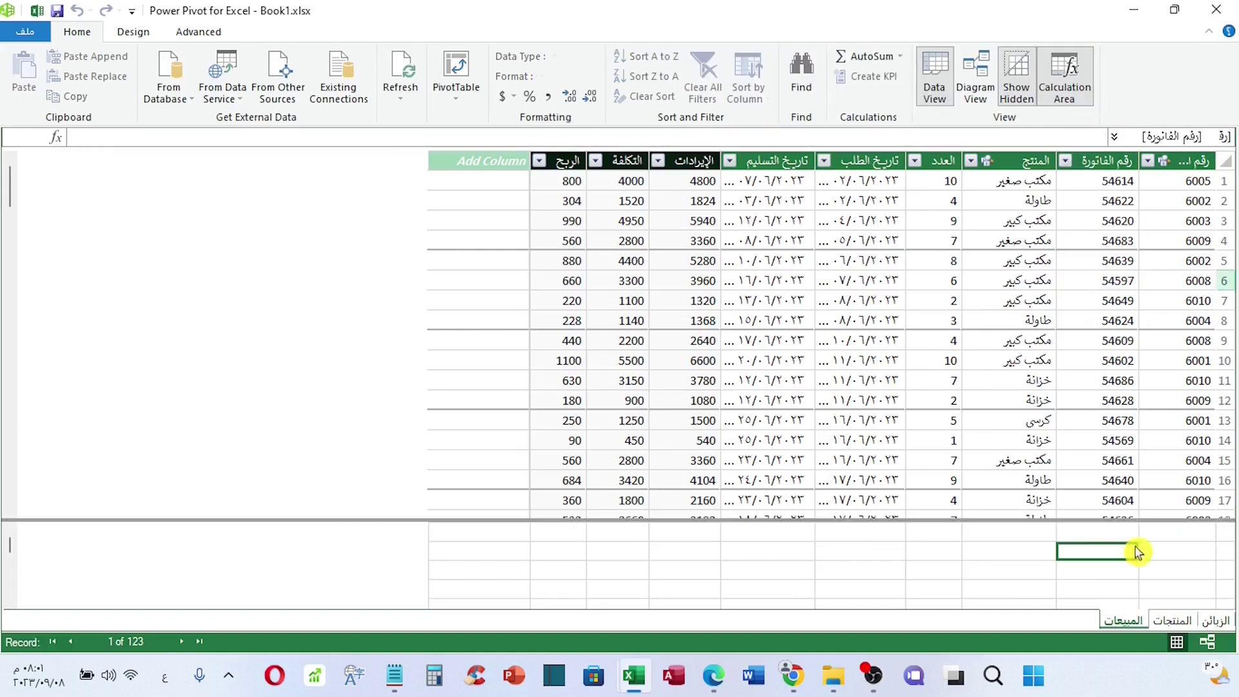
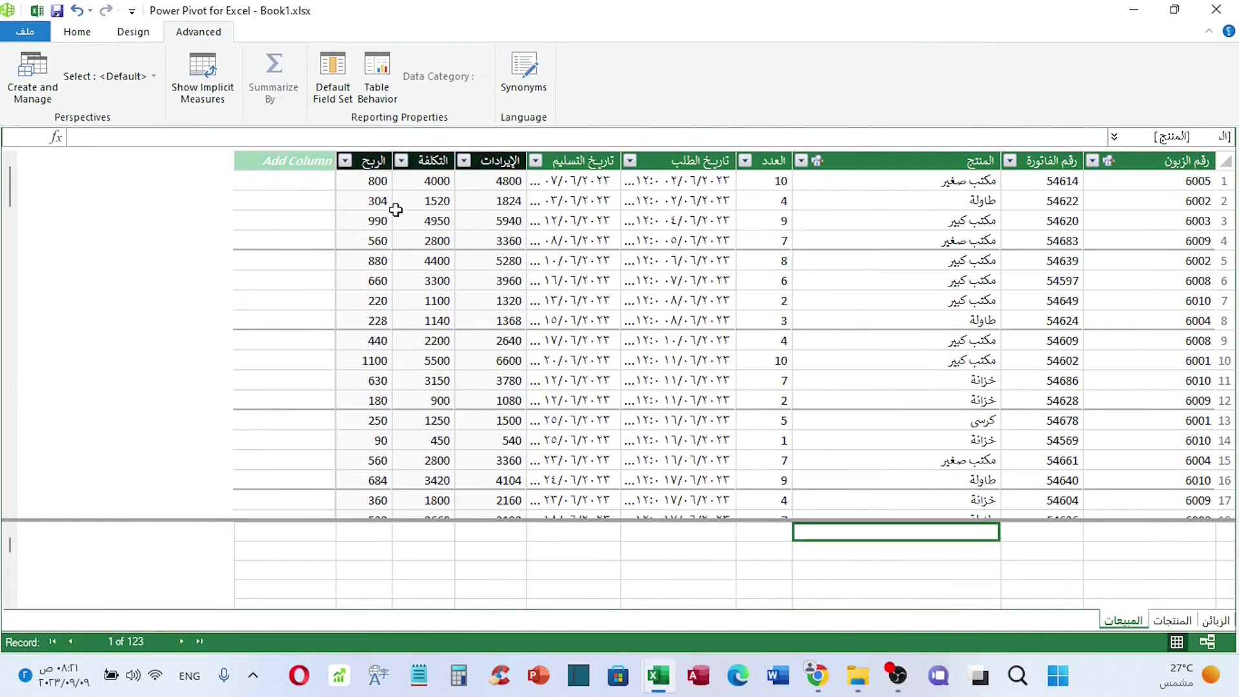
Create a measure in the المبيعات calculation area under the المنتج column with the formula =SUM('المبيعات'[الربح])
{"action": "left_click", "coordinate": [862, 533]}
{"action": "type", "text": "="}
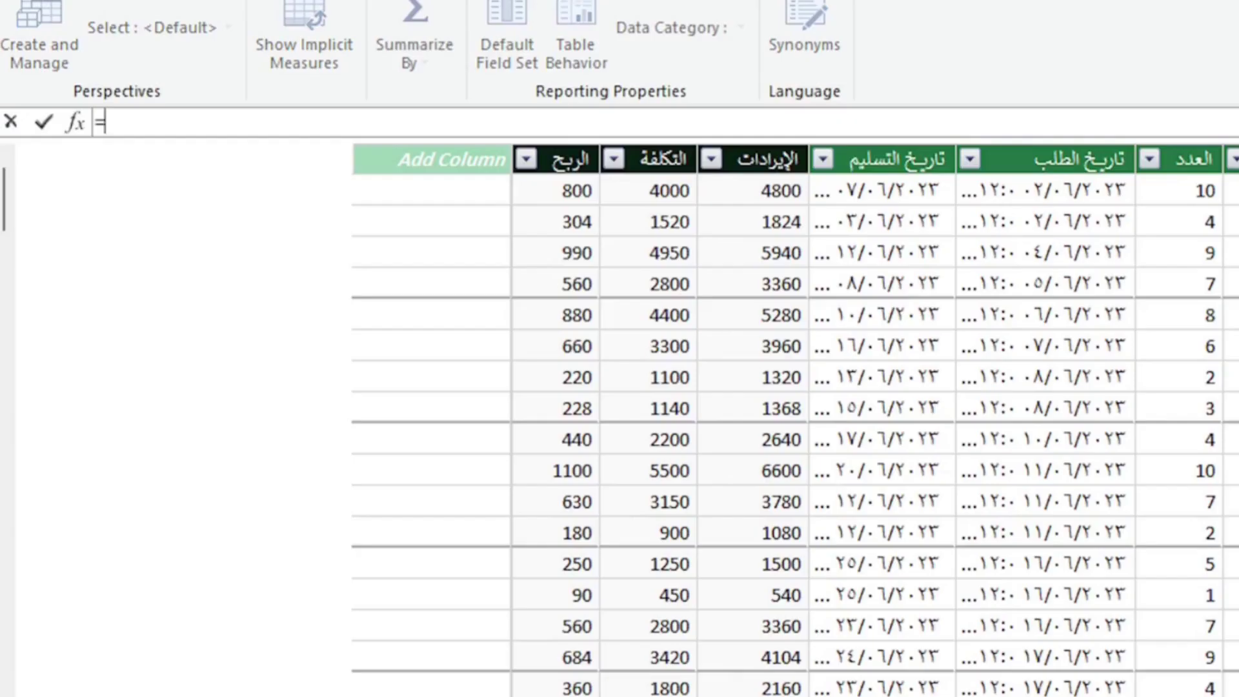
{"action": "type", "text": "su"}
{"action": "key", "text": "BackSpace"}
{"action": "key", "text": "BackSpace"}
{"action": "type", "text": "su"}
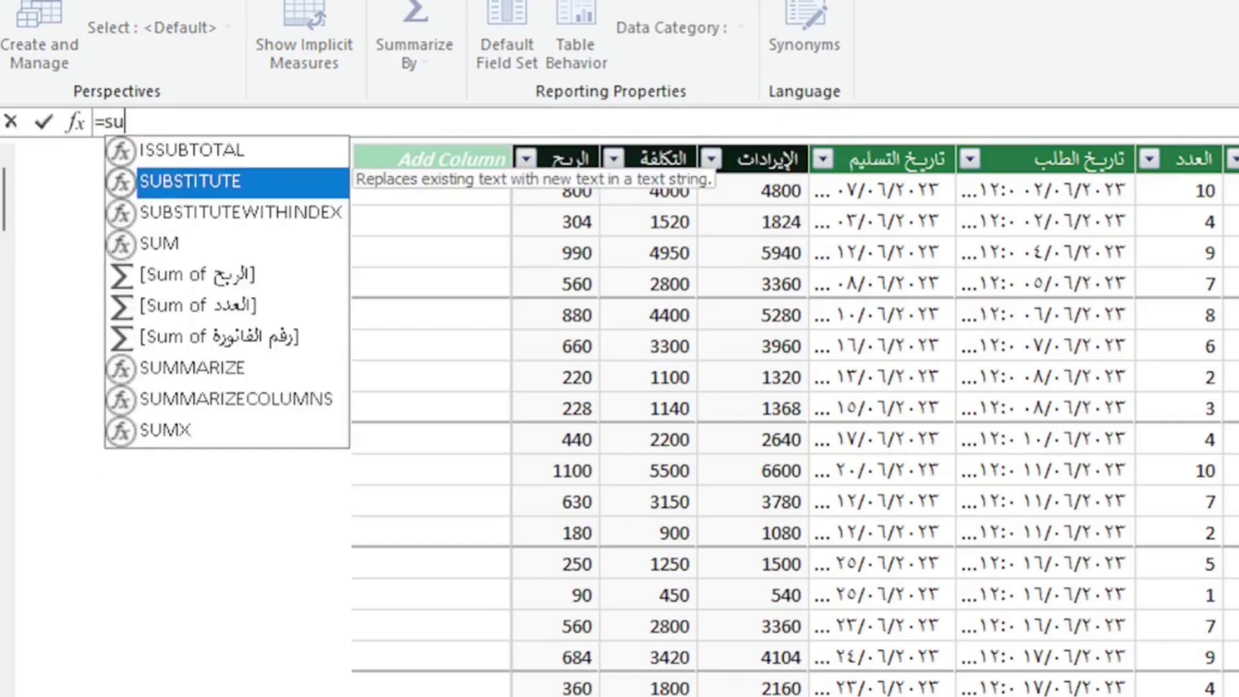
{"action": "type", "text": "m"}
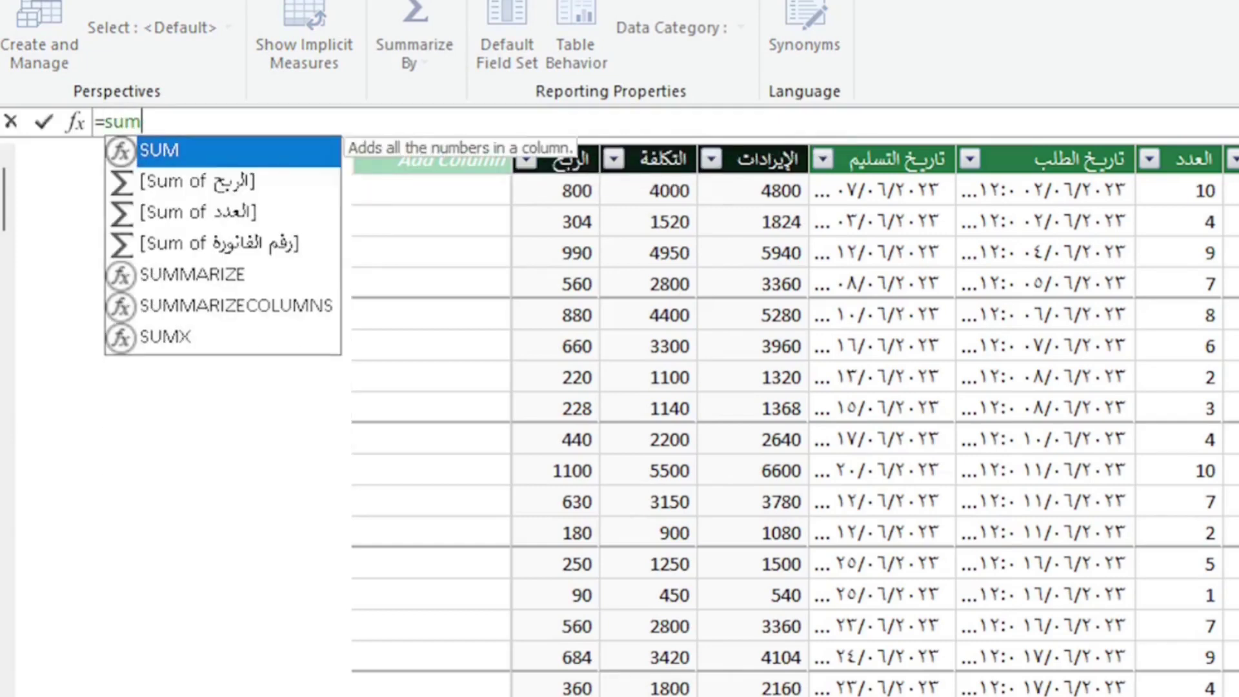
{"action": "double_click", "coordinate": [209, 155]}
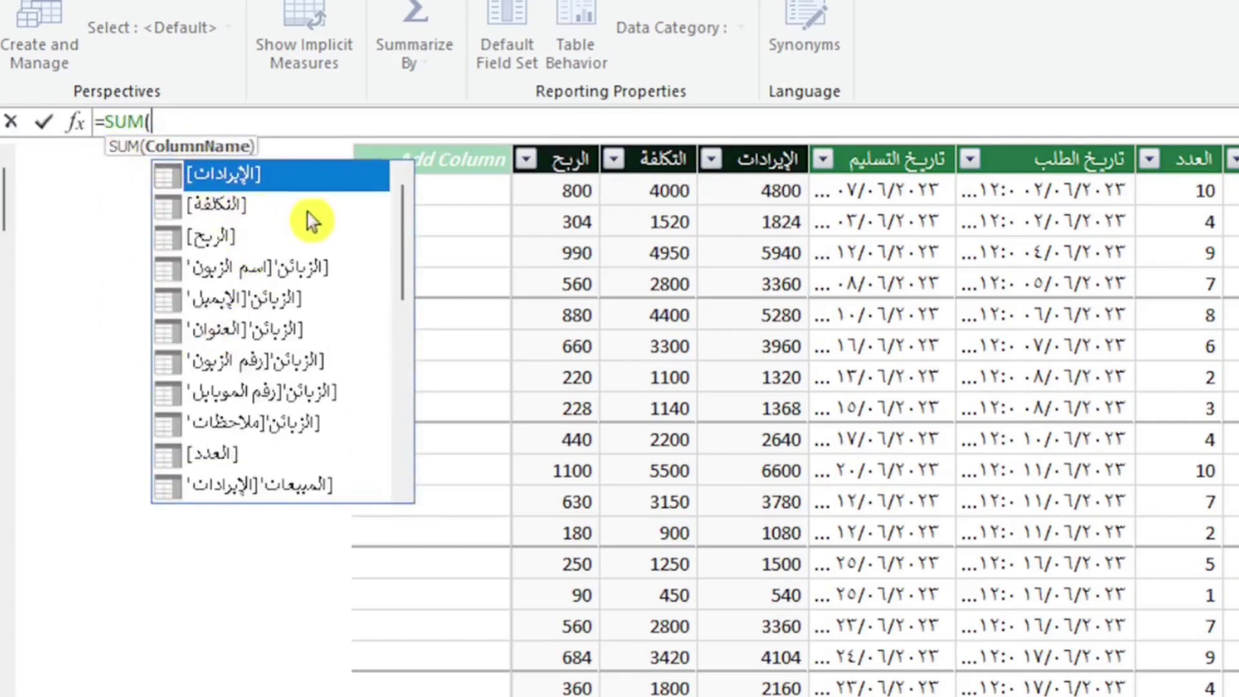
{"action": "mouse_move", "coordinate": [398, 193]}
{"action": "left_mouse_down"}
{"action": "mouse_move", "coordinate": [398, 222]}
{"action": "mouse_move", "coordinate": [393, 205]}
{"action": "left_mouse_up"}
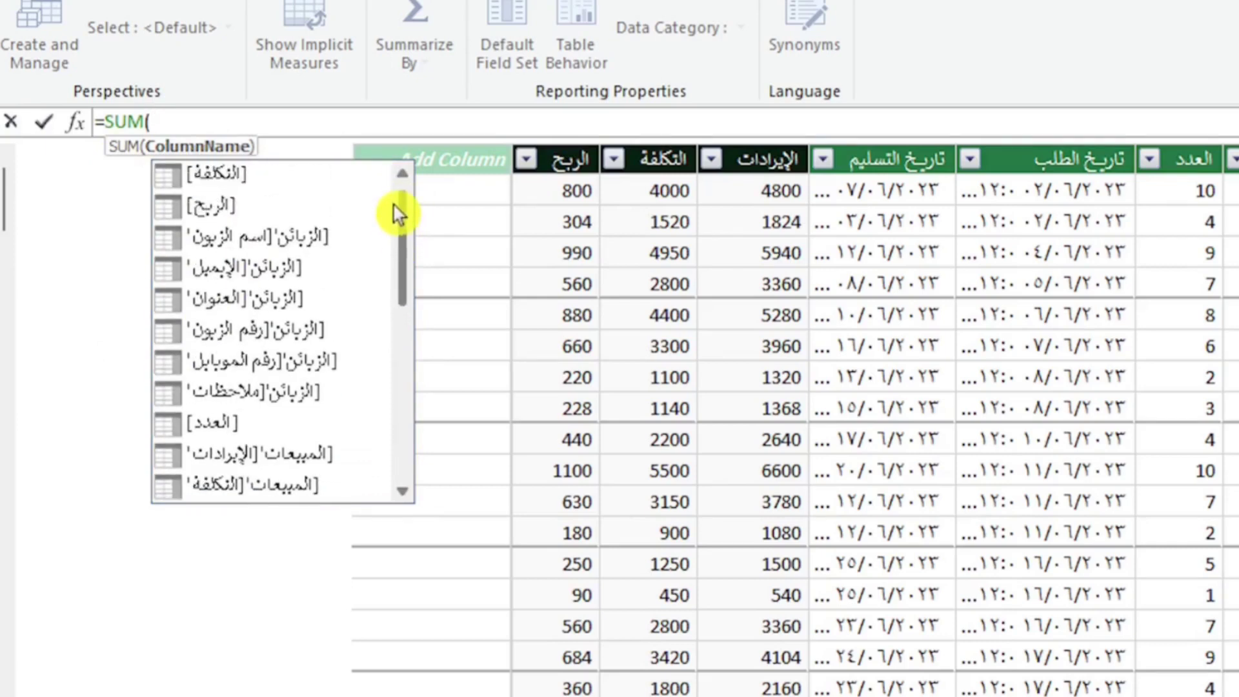
{"action": "left_click_drag", "start_coordinate": [401, 215], "coordinate": [398, 244]}
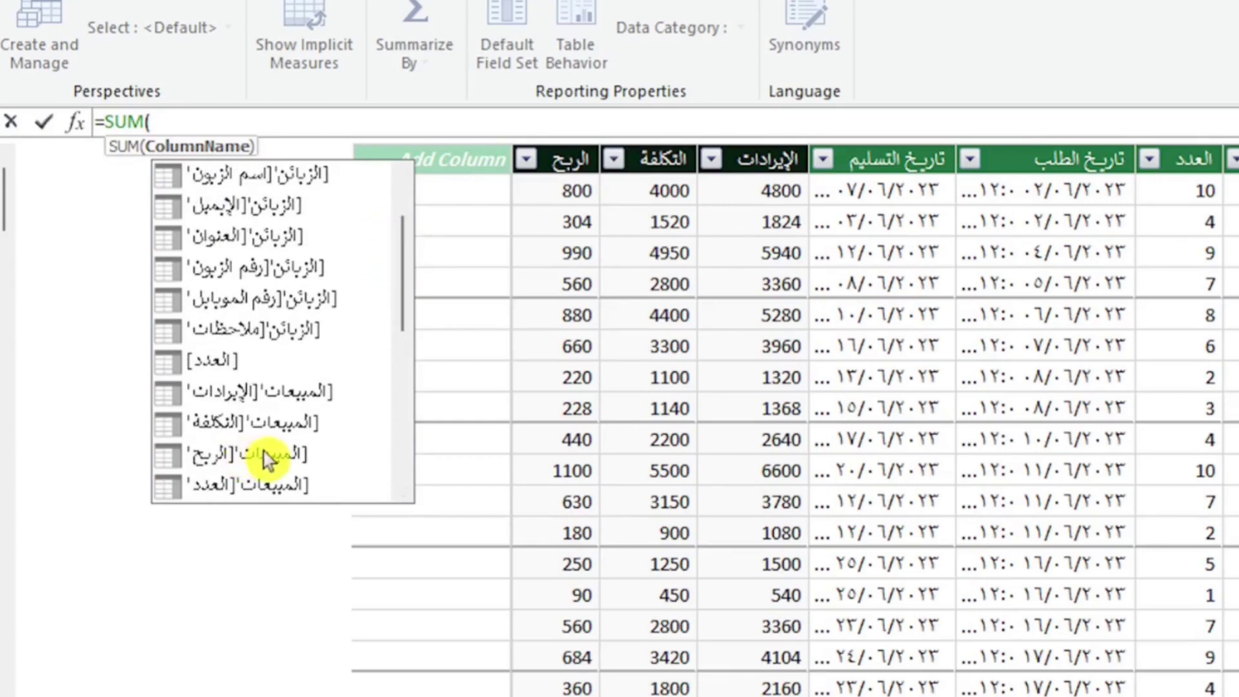
{"action": "left_click", "coordinate": [216, 455]}
{"action": "double_click", "coordinate": [211, 456]}
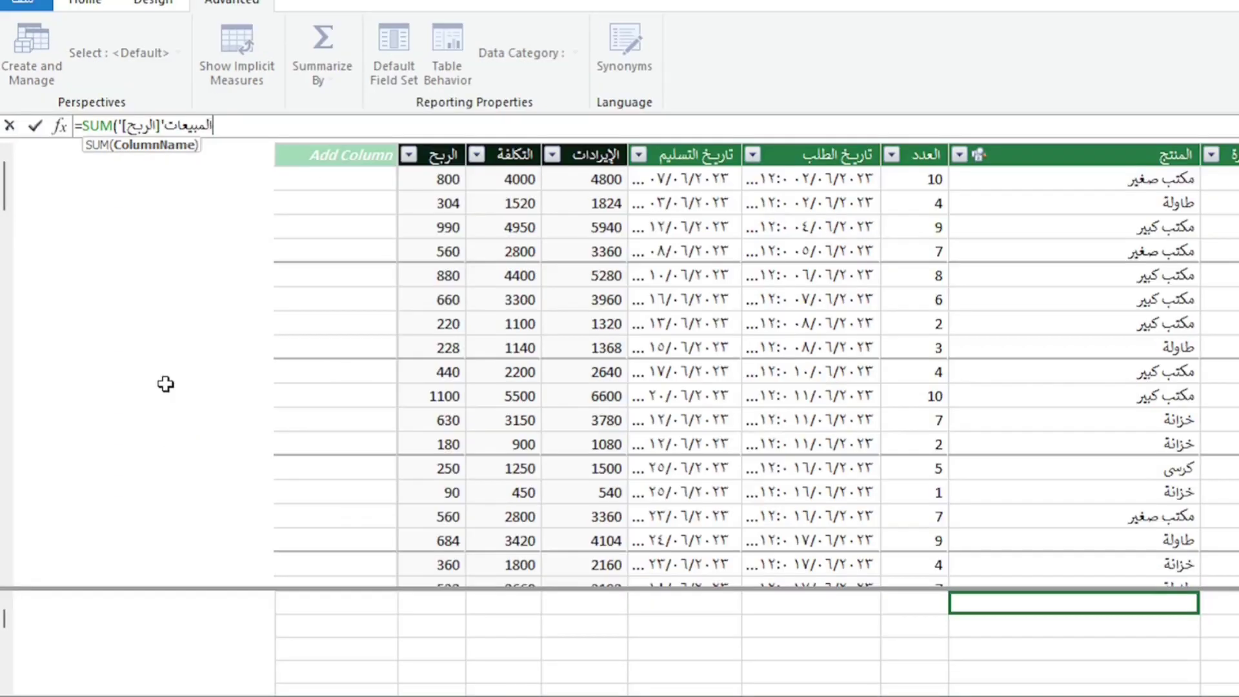
{"action": "type", "text": ")"}
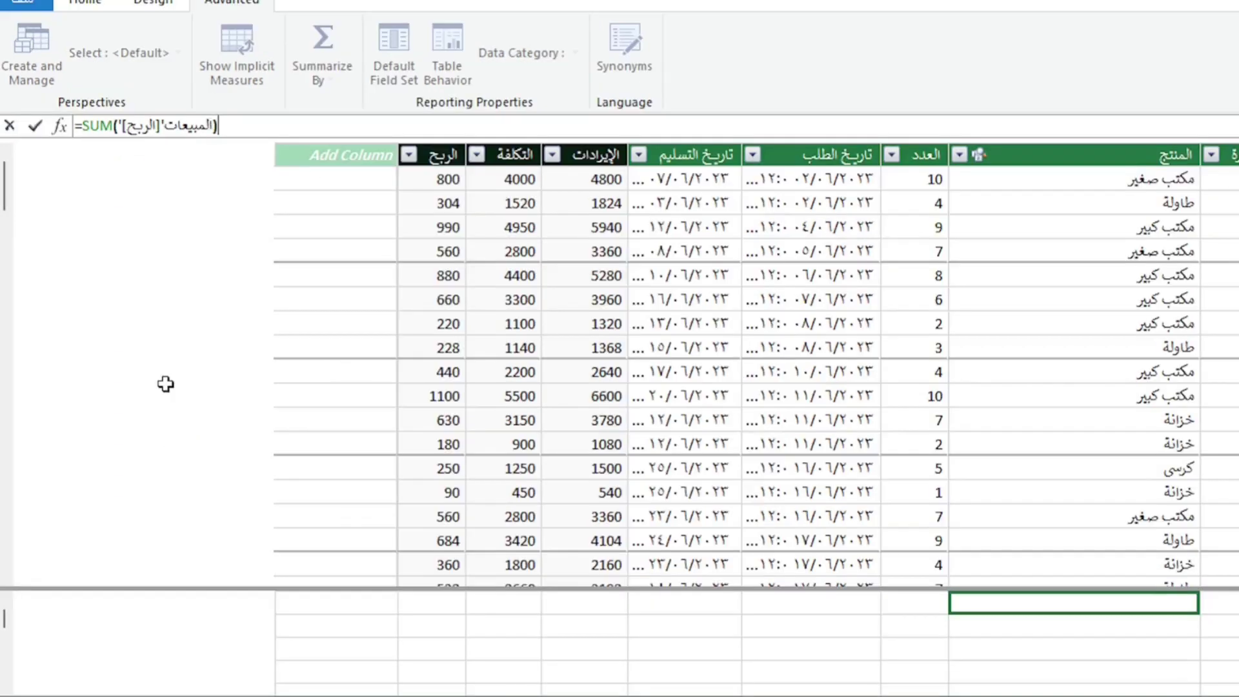
{"action": "key", "text": "Return"}
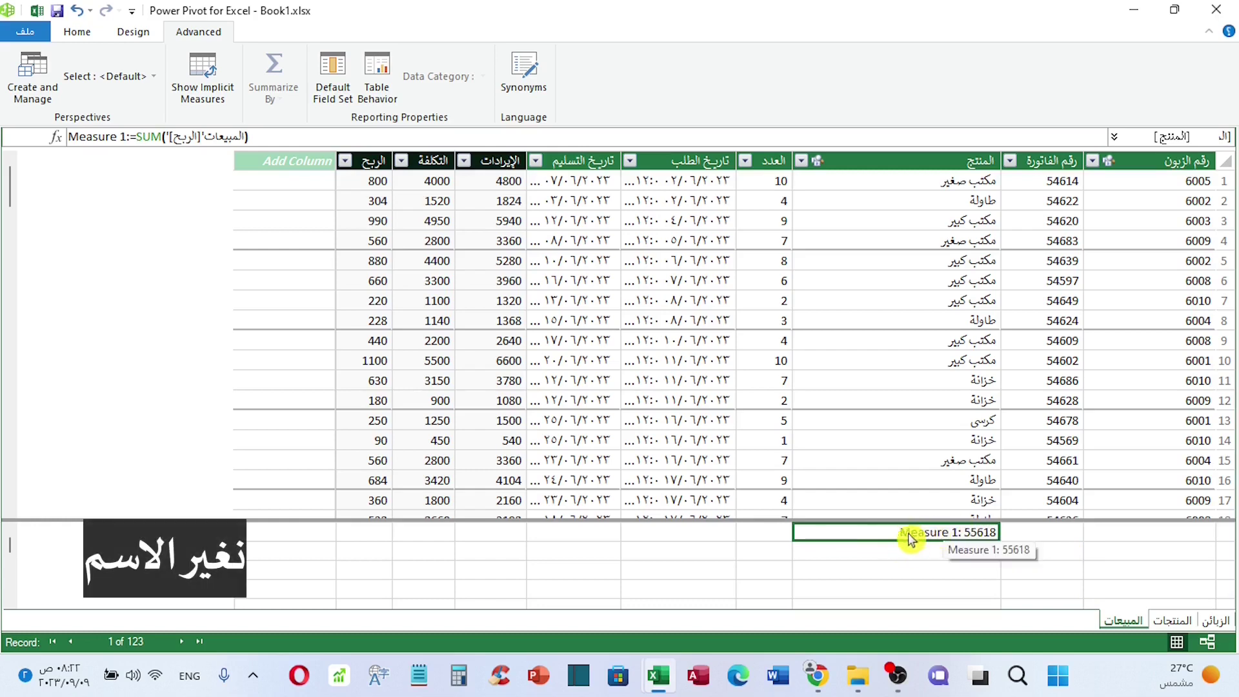
Rename the profit sum measure as "إجمالي الأرباح"
{"action": "left_click_drag", "start_coordinate": [126, 136], "coordinate": [8, 140]}
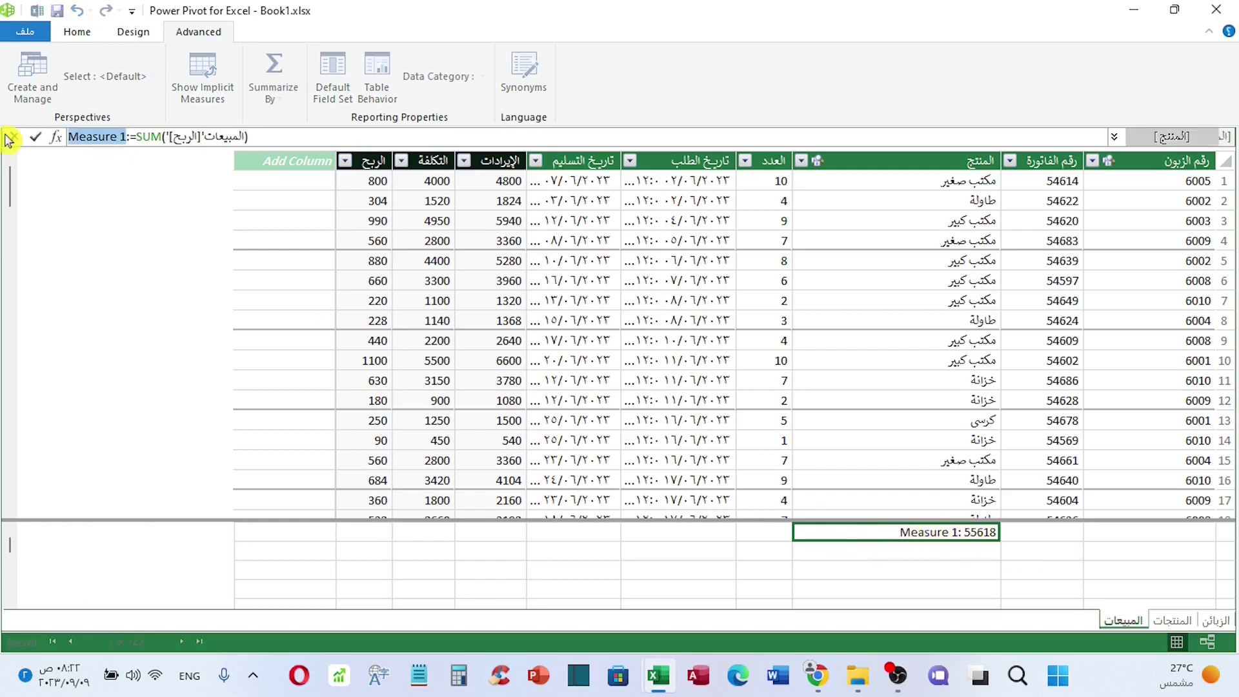
{"action": "key", "text": "BackSpace"}
{"action": "type", "text": "إجمالي الأرباح"}
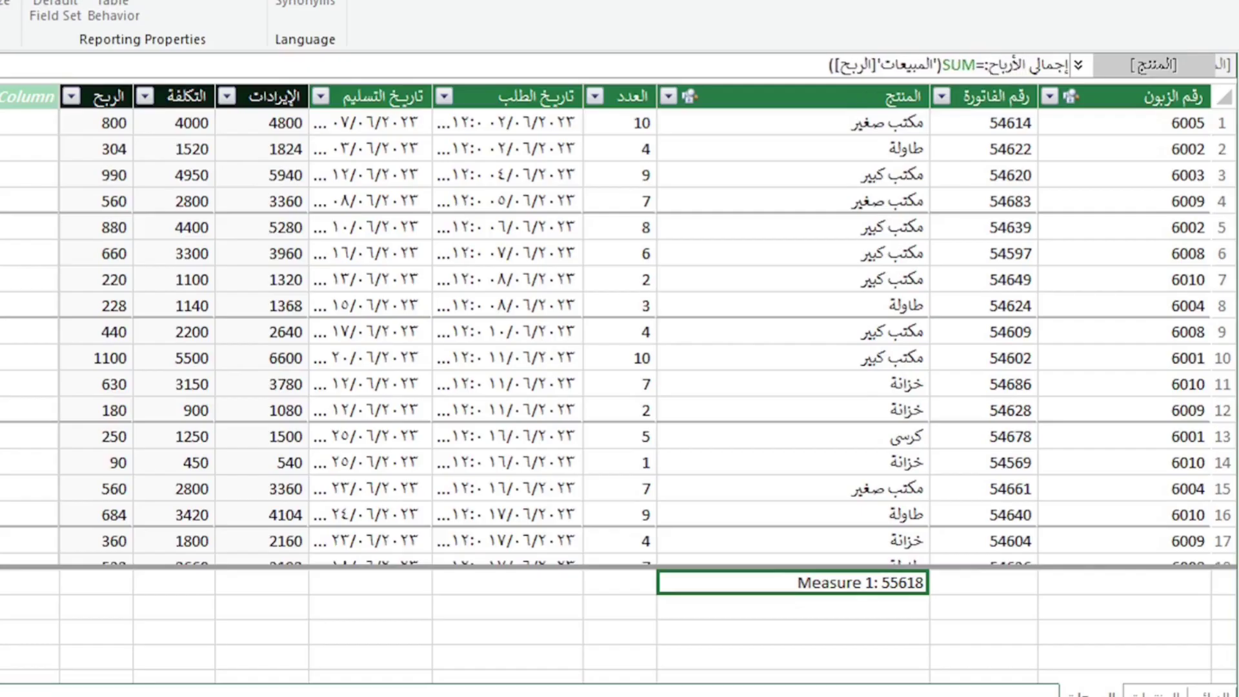
{"action": "key", "text": "Return"}
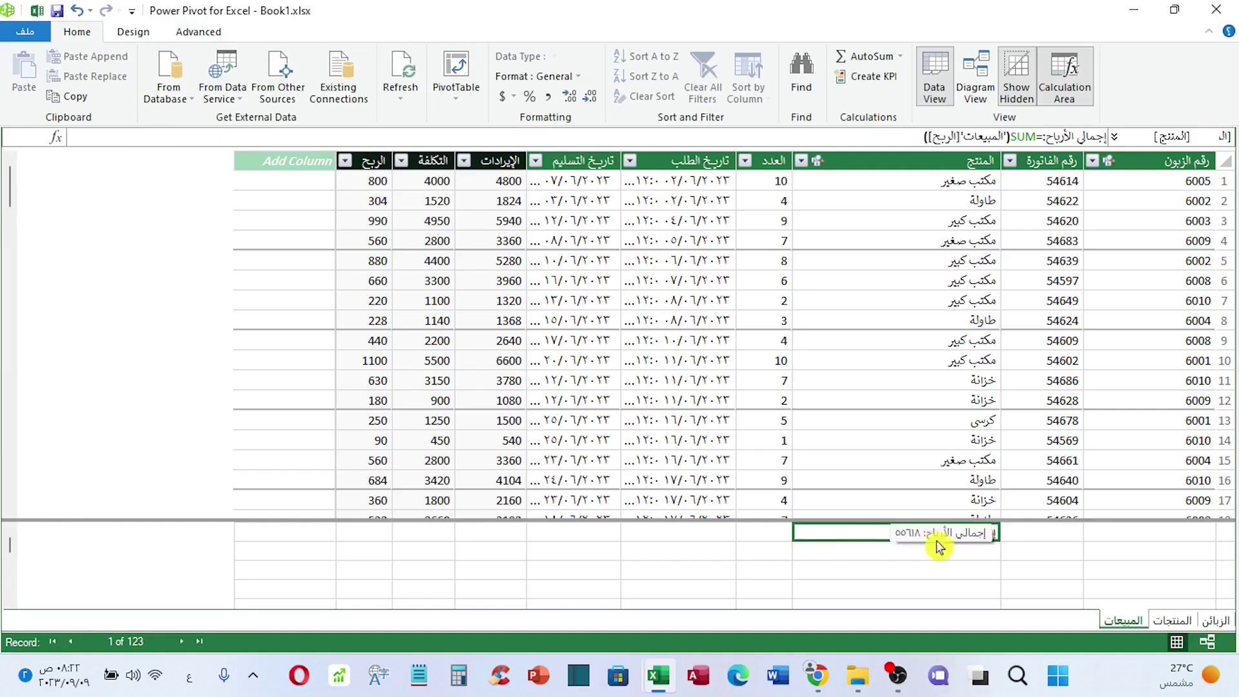
Format the إجمالي الأرباح measure with a thousands separator and no decimal places
{"action": "left_click", "coordinate": [549, 98]}
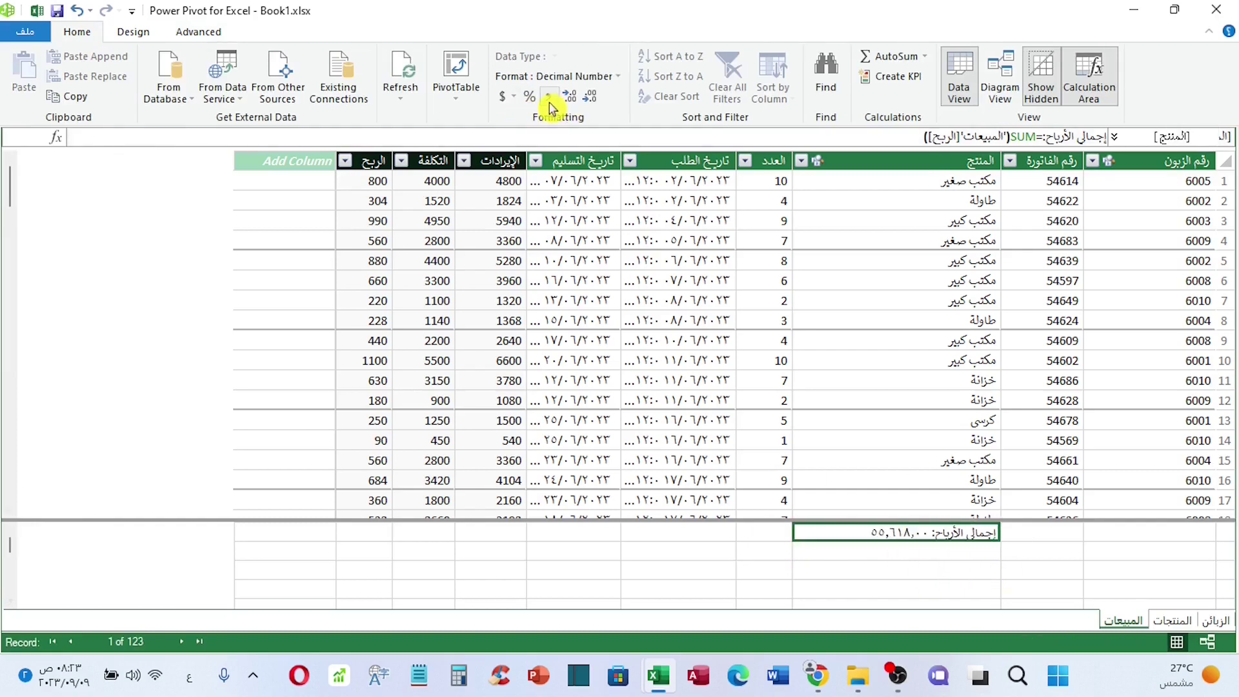
{"action": "left_click", "coordinate": [591, 99]}
{"action": "left_click", "coordinate": [592, 98]}
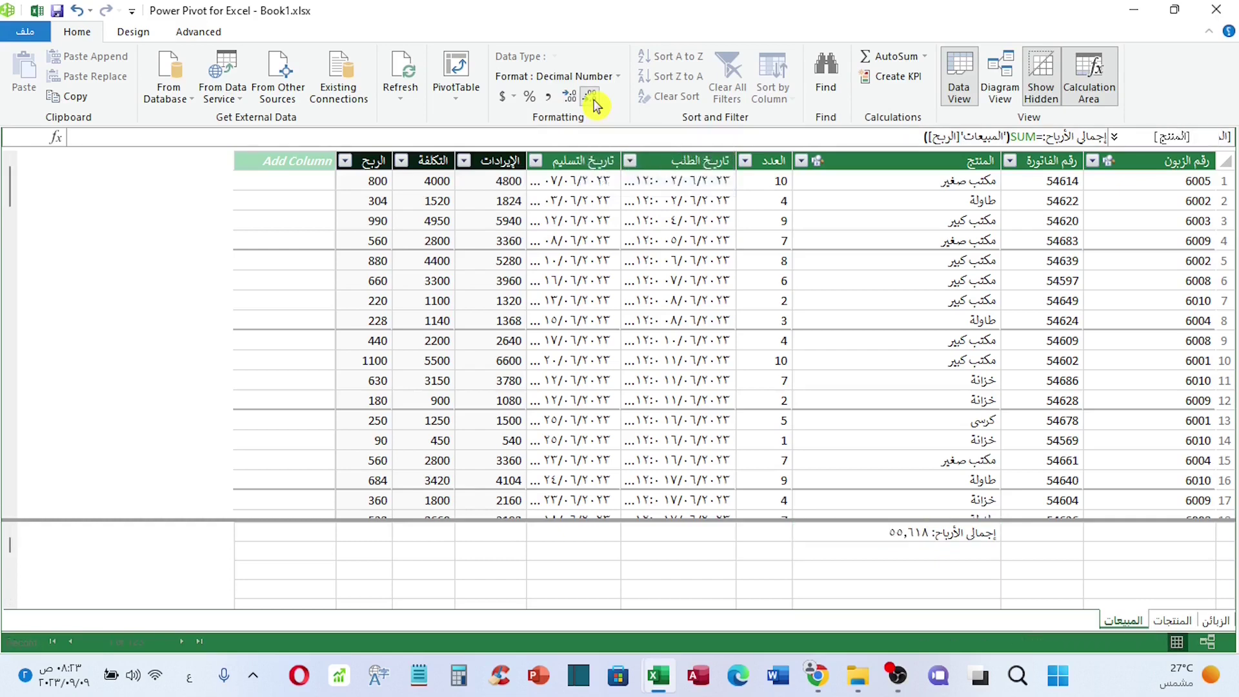
{"action": "double_click", "coordinate": [942, 534]}
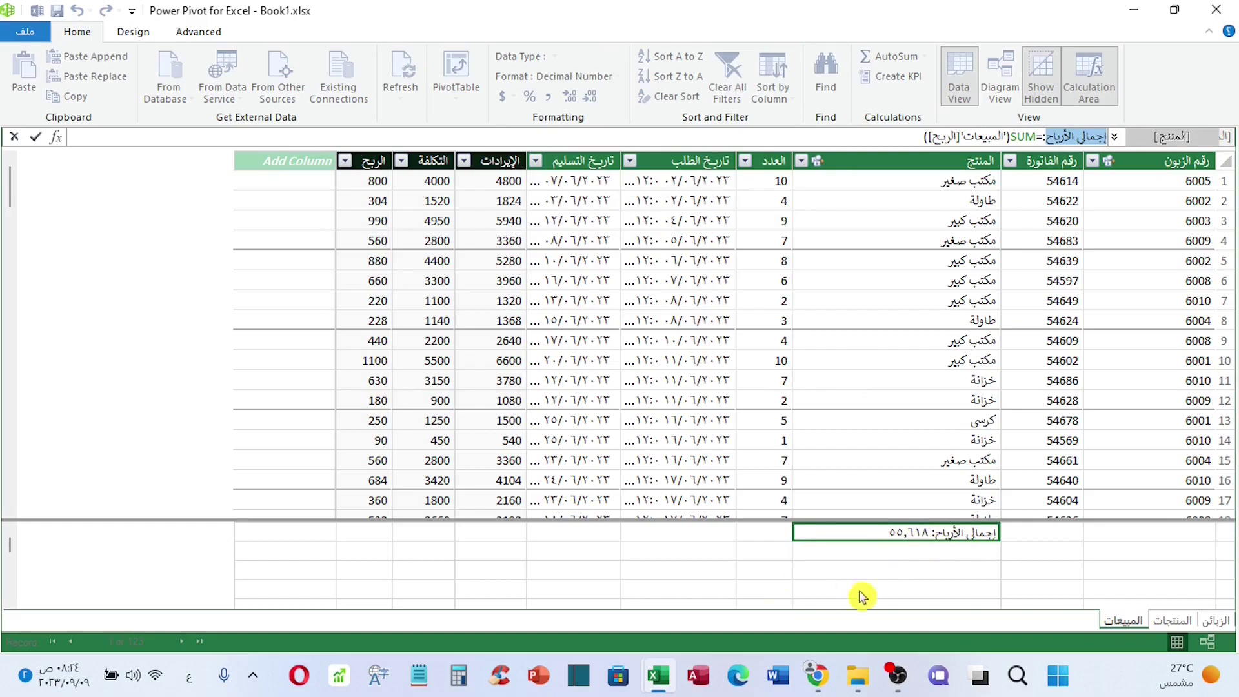
Create a measure in the cell below إجمالي الأرباح with the formula =AVERAGE('المبيعات'[الربح])
{"action": "left_click", "coordinate": [897, 552]}
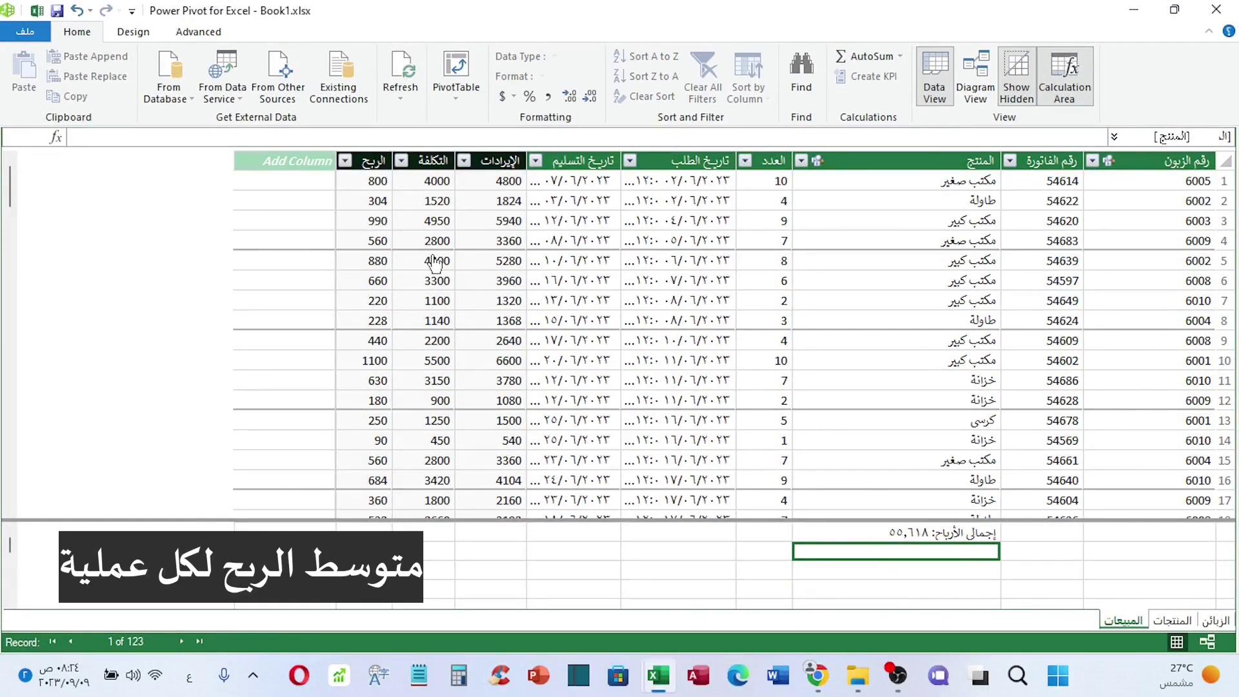
{"action": "left_click", "coordinate": [909, 535]}
{"action": "left_click", "coordinate": [910, 551]}
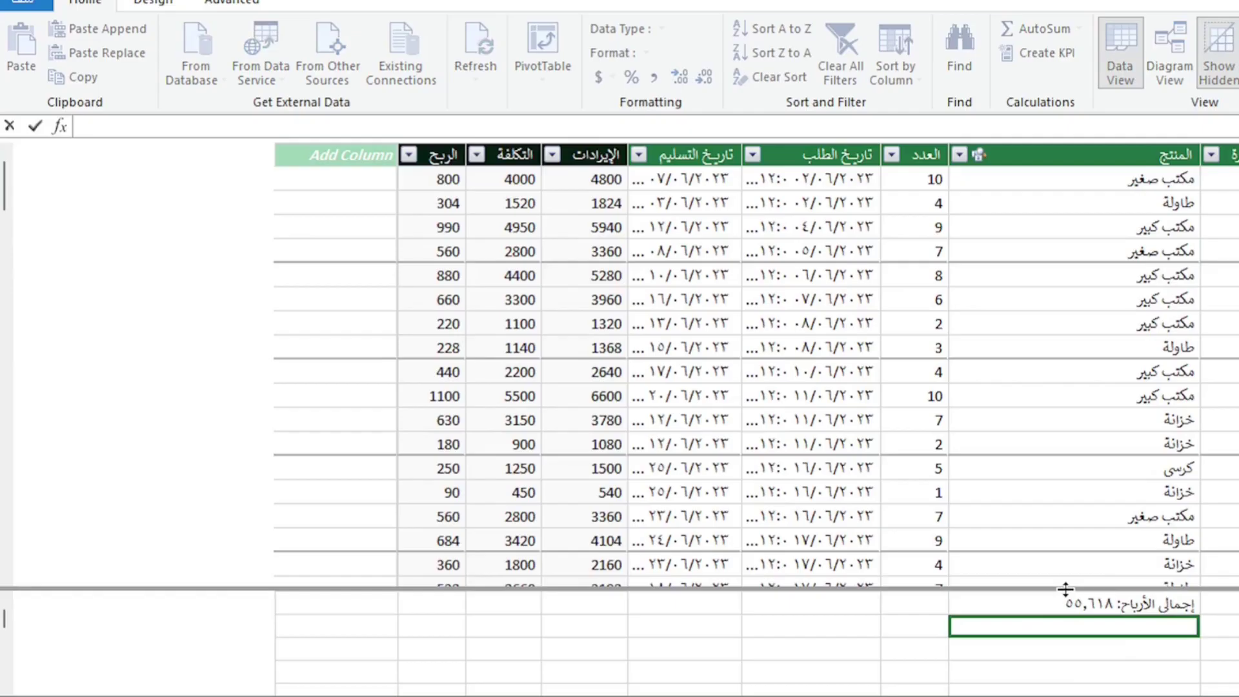
{"action": "type", "text": "=av"}
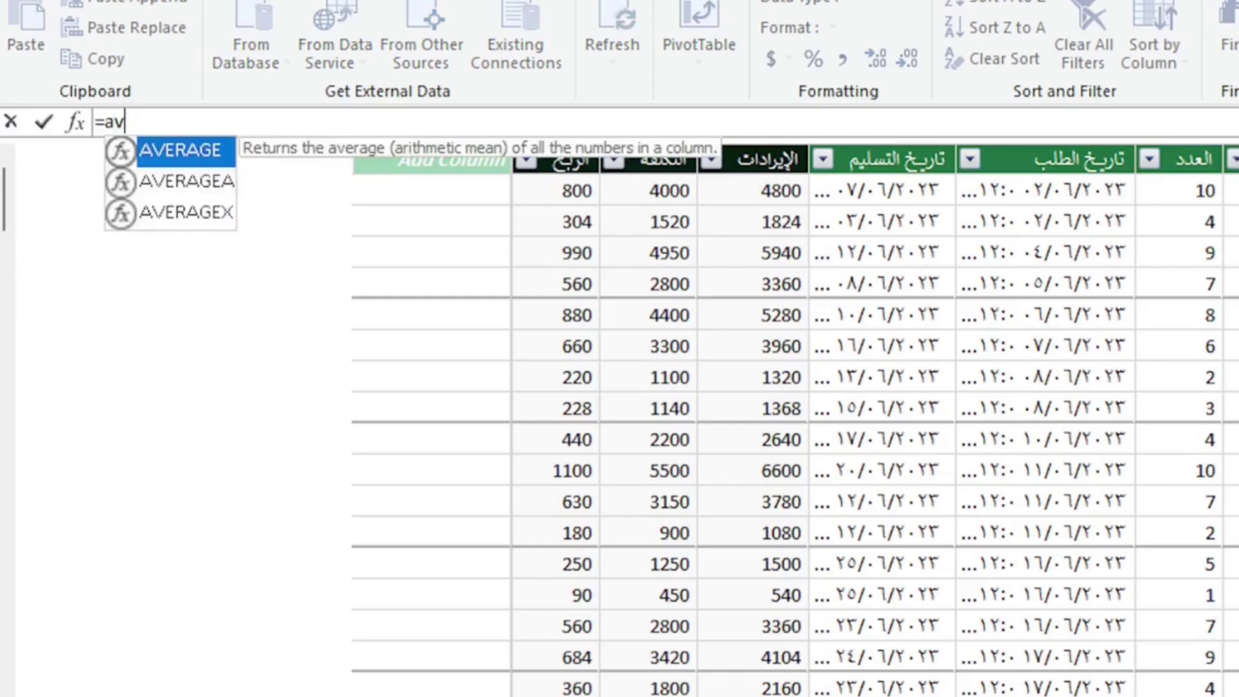
{"action": "double_click", "coordinate": [157, 153]}
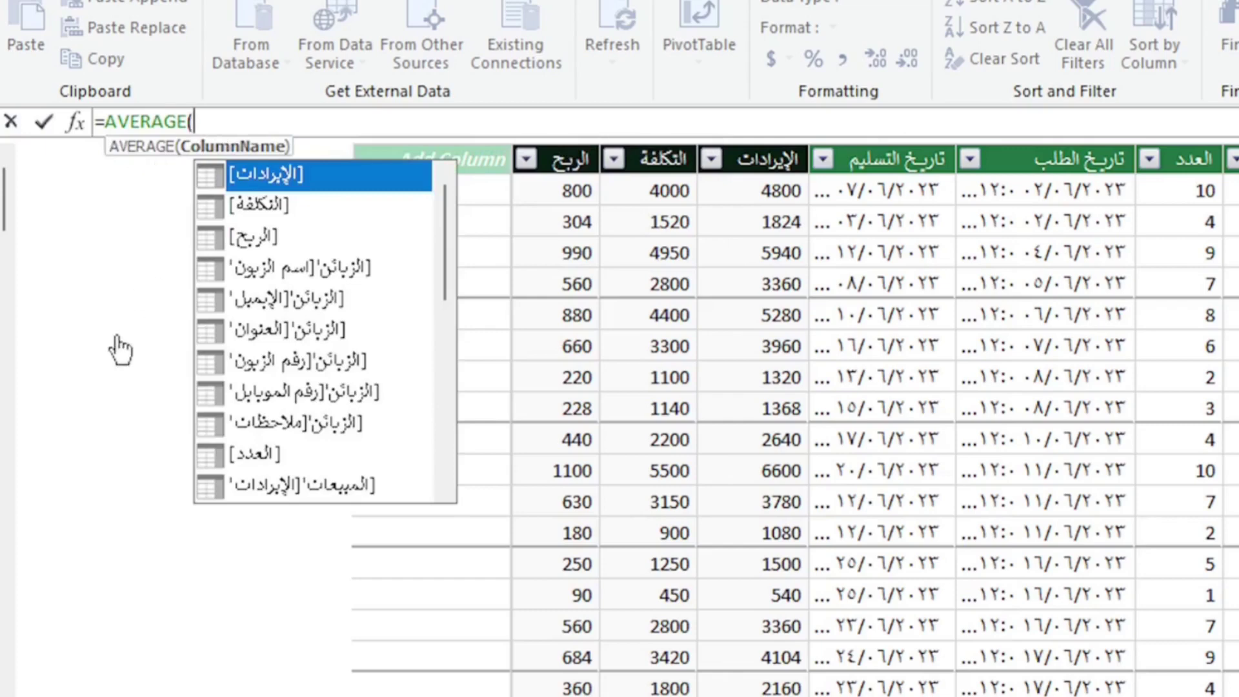
{"action": "left_click_drag", "start_coordinate": [451, 227], "coordinate": [447, 270]}
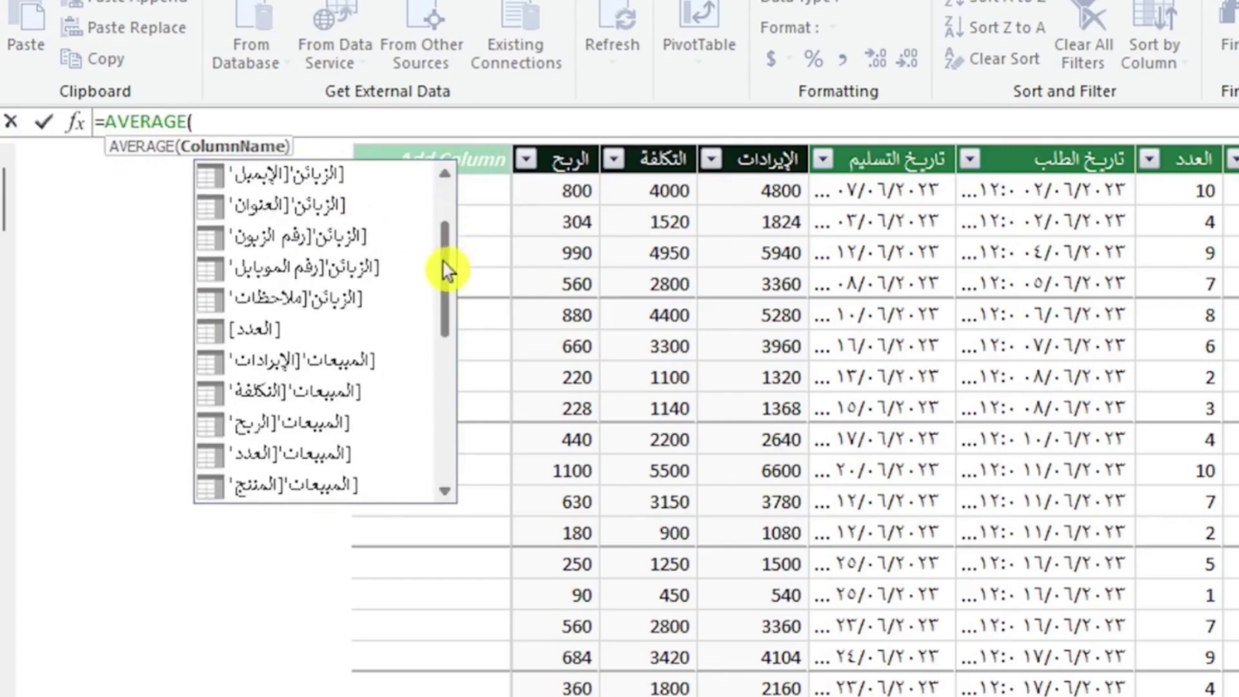
{"action": "left_click", "coordinate": [270, 425]}
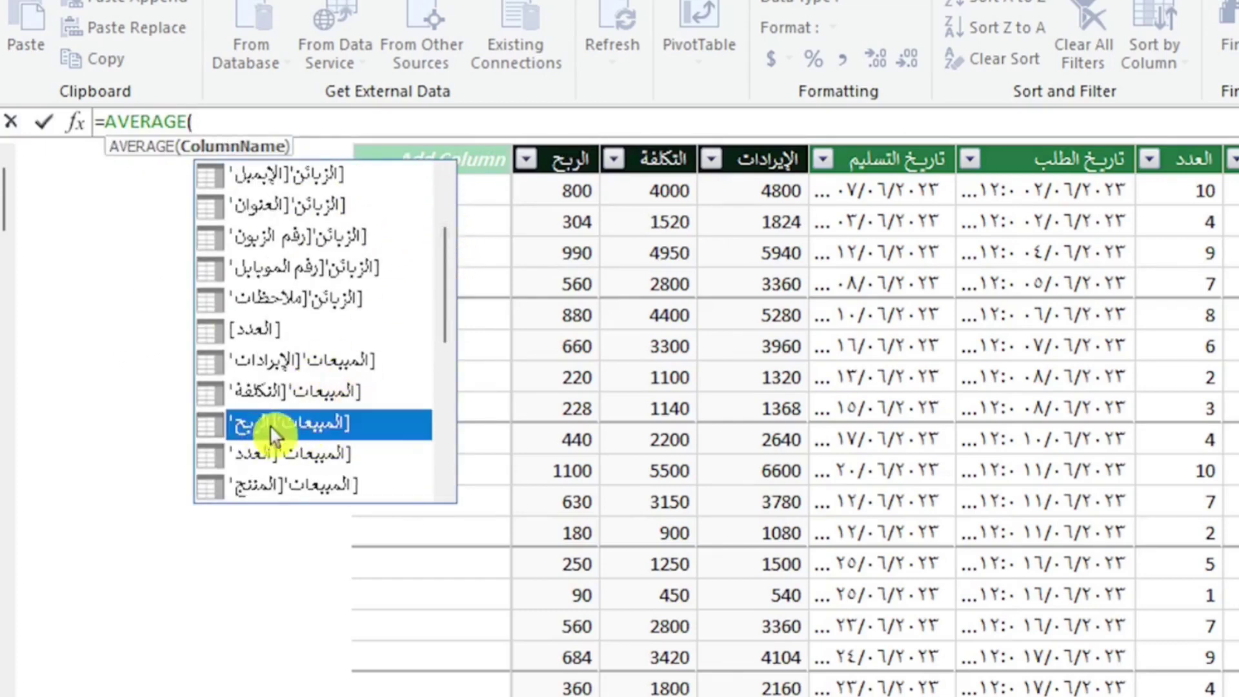
{"action": "double_click", "coordinate": [261, 424]}
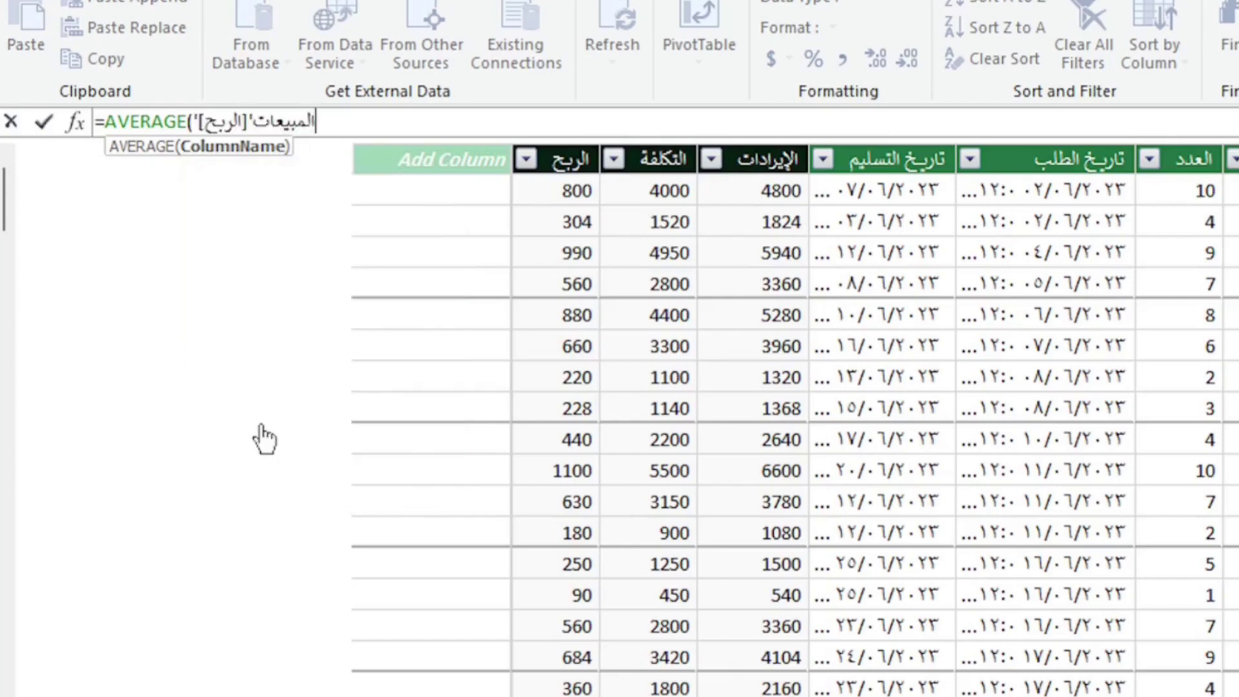
{"action": "type", "text": ")"}
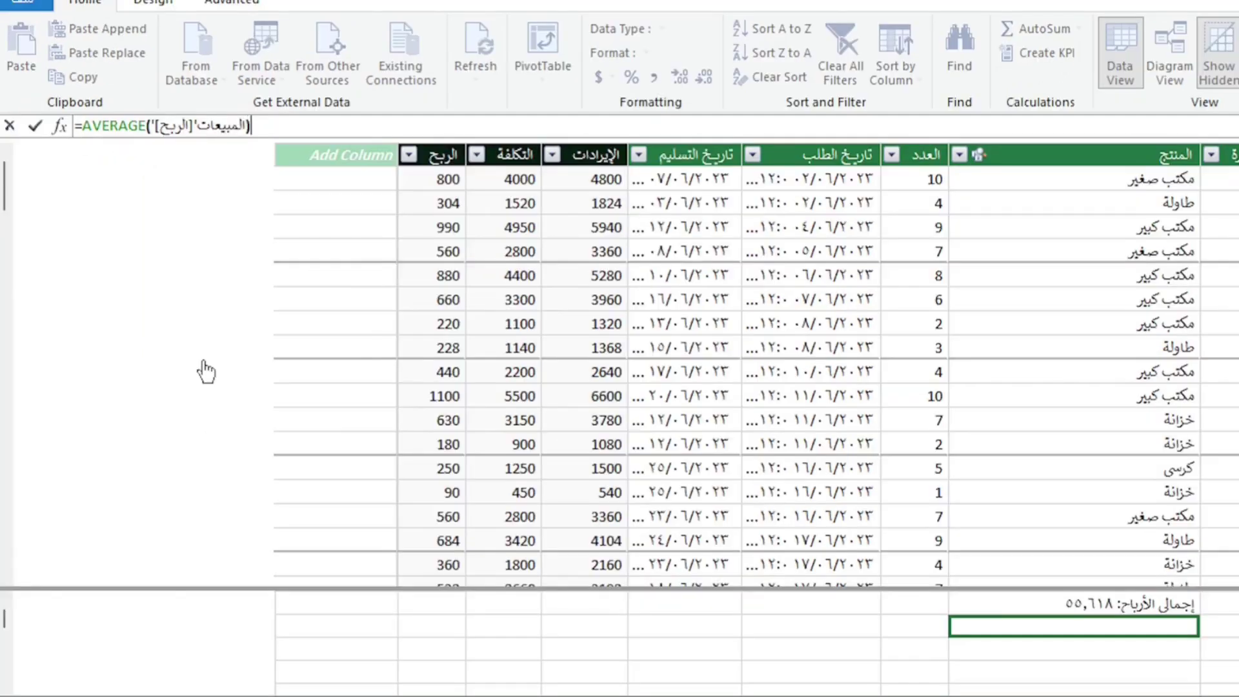
{"action": "key", "text": "Return"}
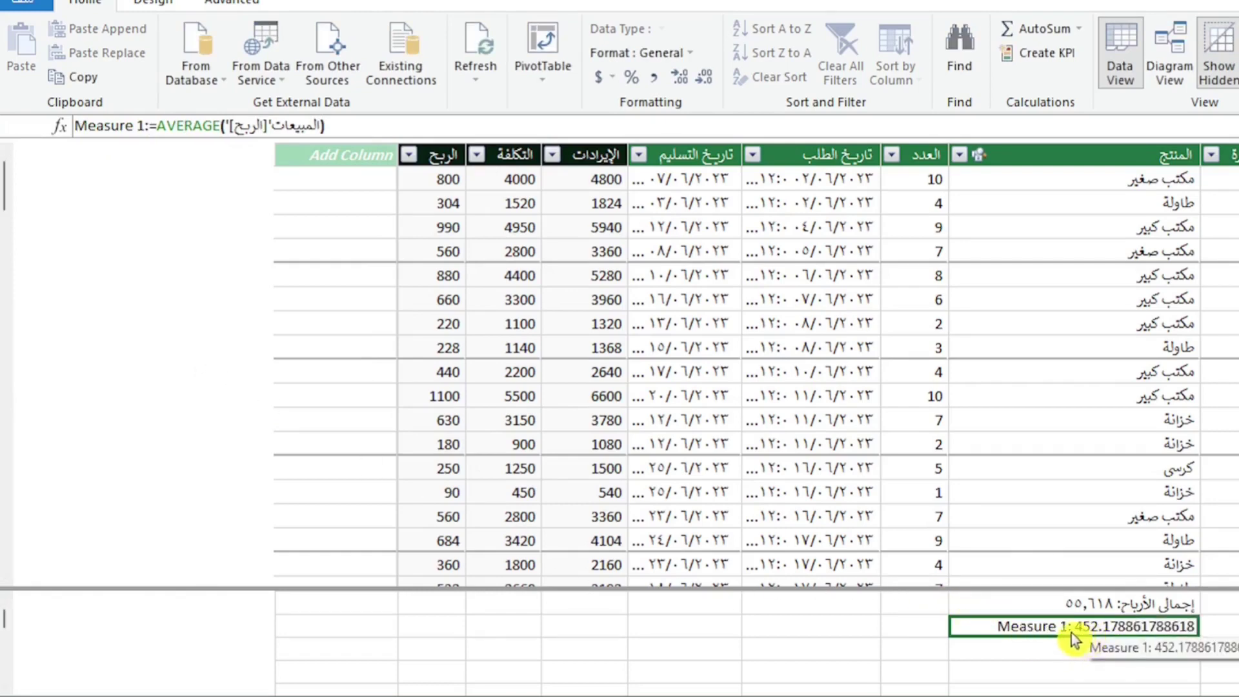
Rename the average profit measure as "متوسط الربح لكل عملية"
{"action": "left_click_drag", "start_coordinate": [138, 125], "coordinate": [49, 141]}
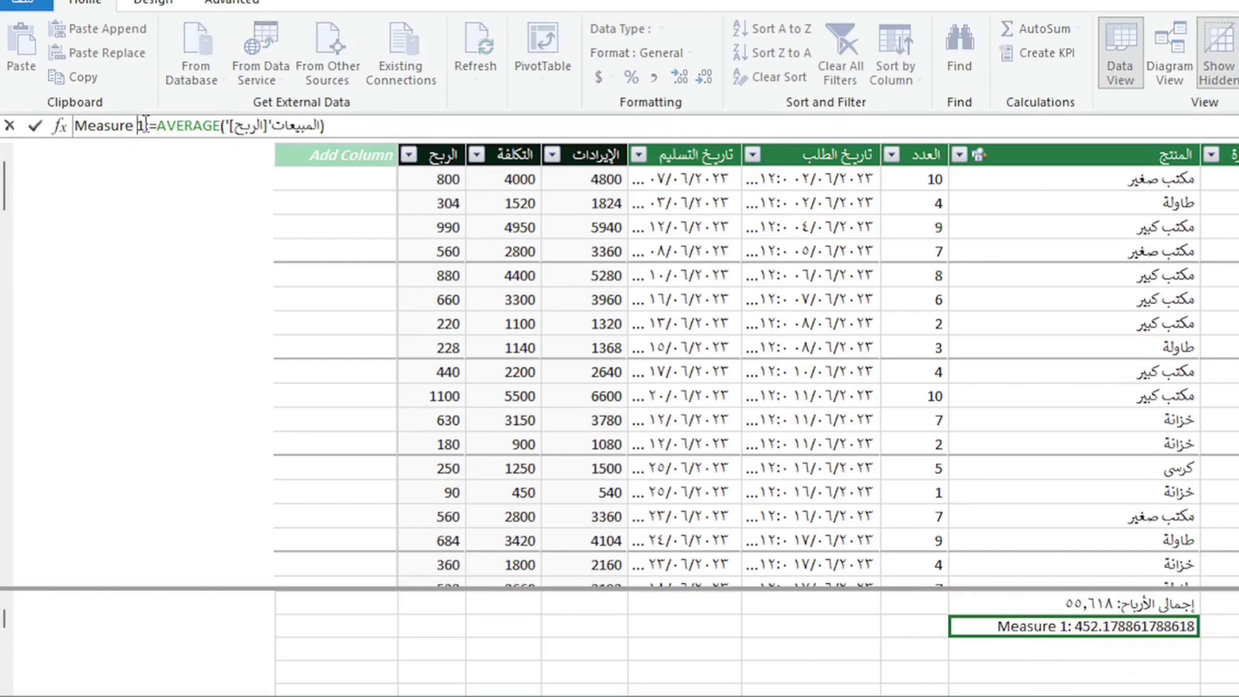
{"action": "key", "text": "alt+shift"}
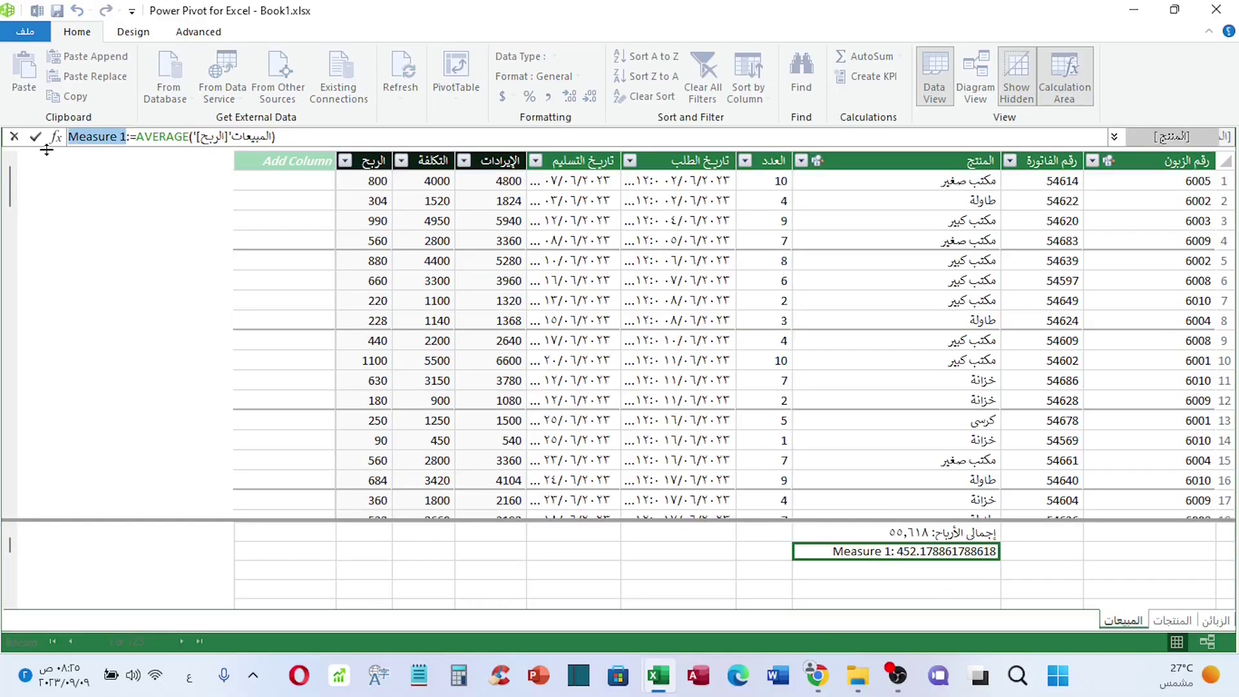
{"action": "type", "text": "متوسط ال"}
{"action": "type", "text": "ربح لكل عمل"}
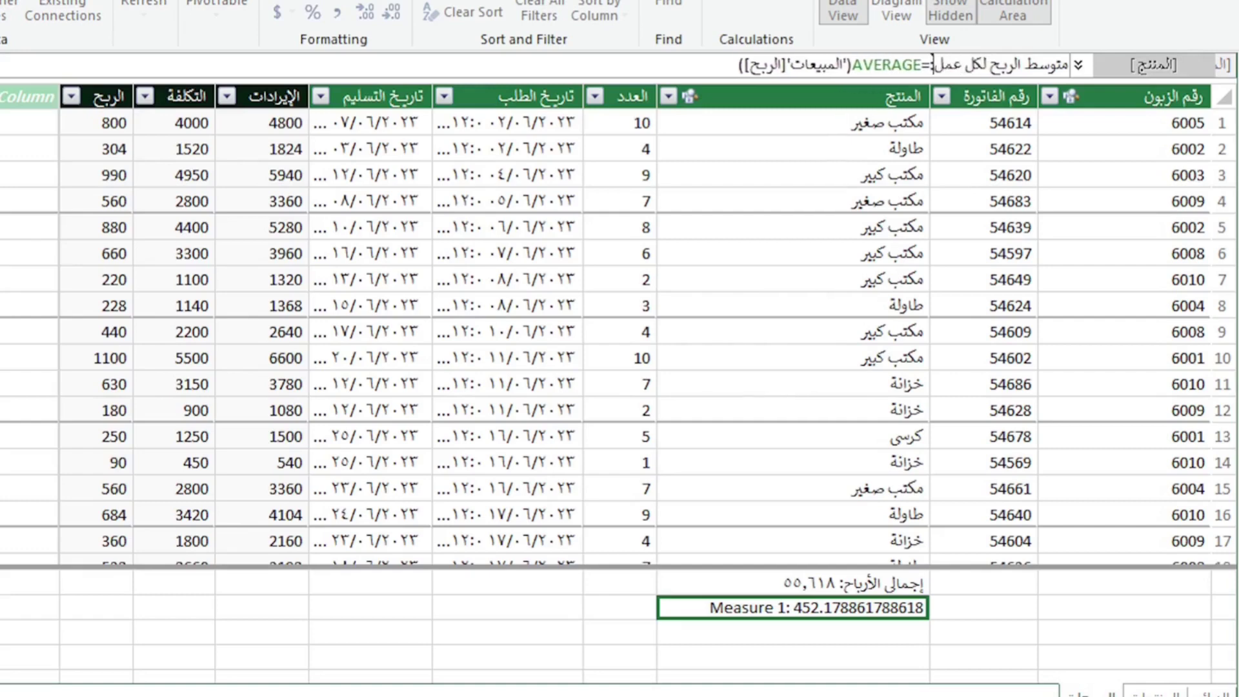
{"action": "type", "text": "ية"}
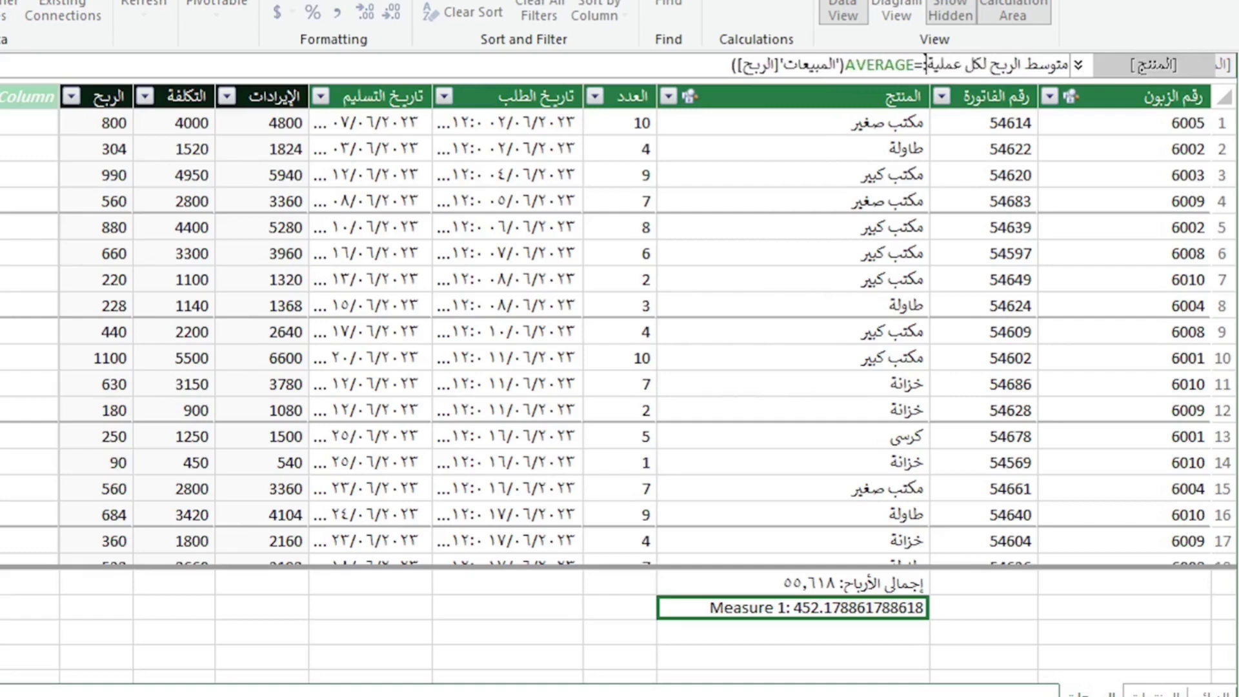
{"action": "key", "text": "Return"}
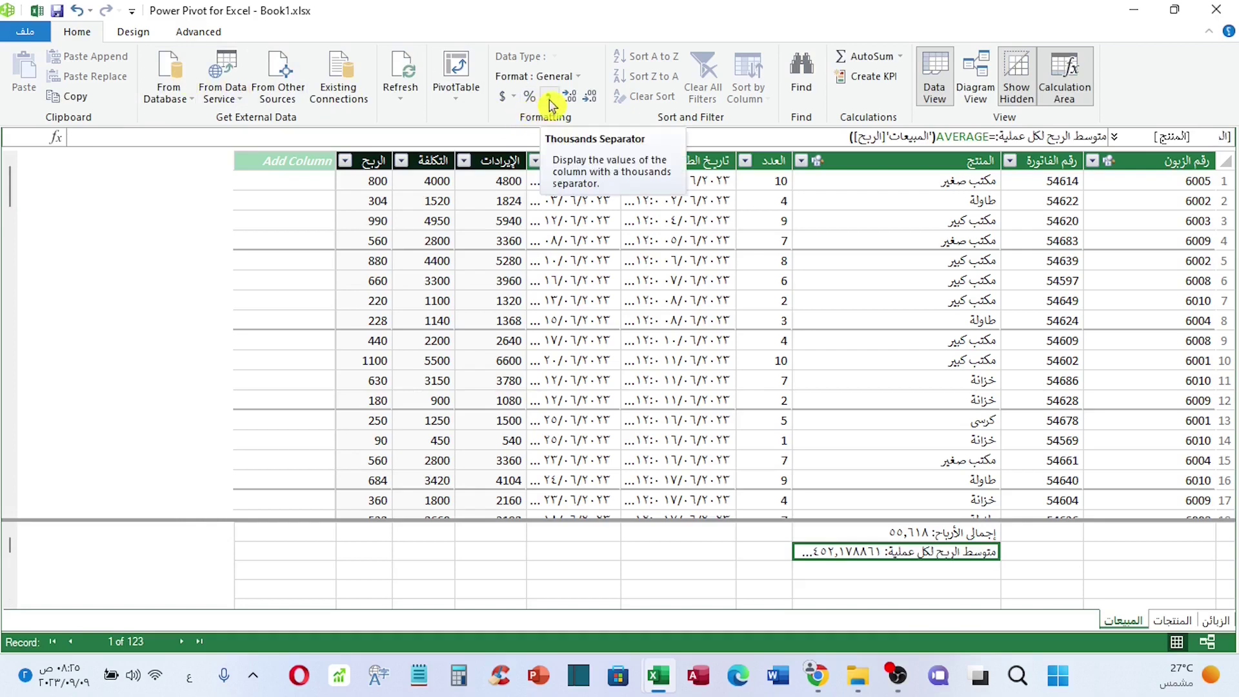
Format the متوسط الربح لكل عملية measure with a thousands separator and no decimal places
{"action": "left_click", "coordinate": [550, 103]}
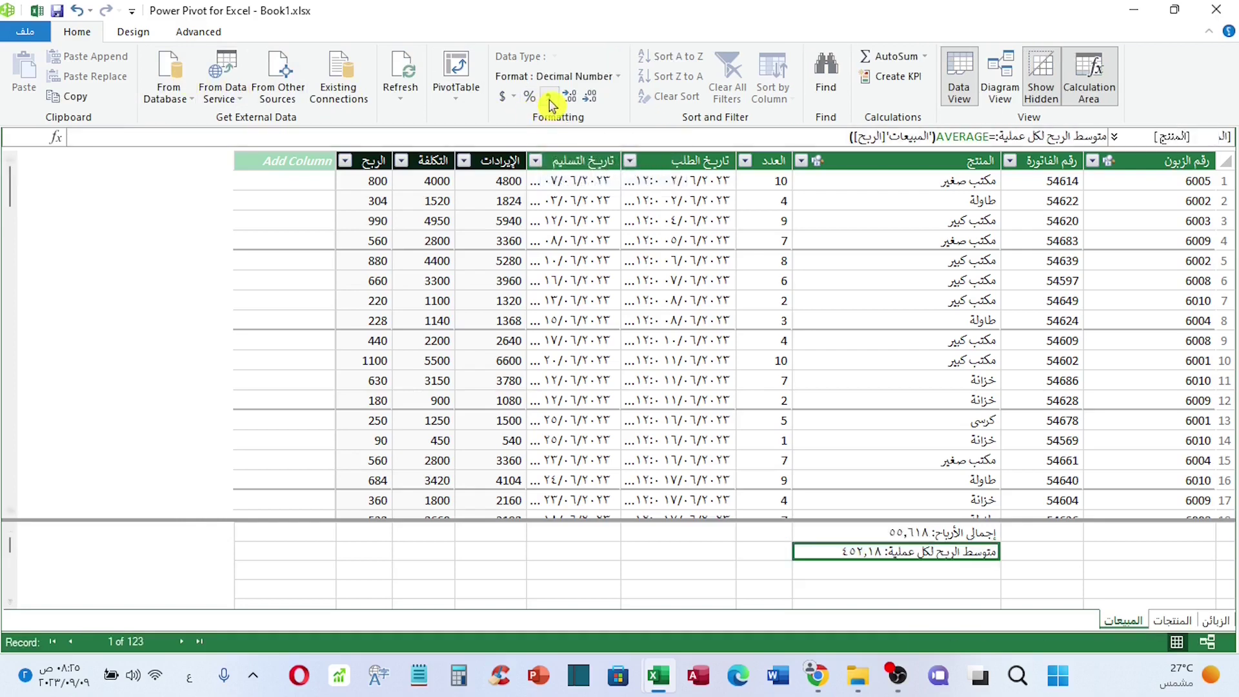
{"action": "left_click", "coordinate": [593, 100]}
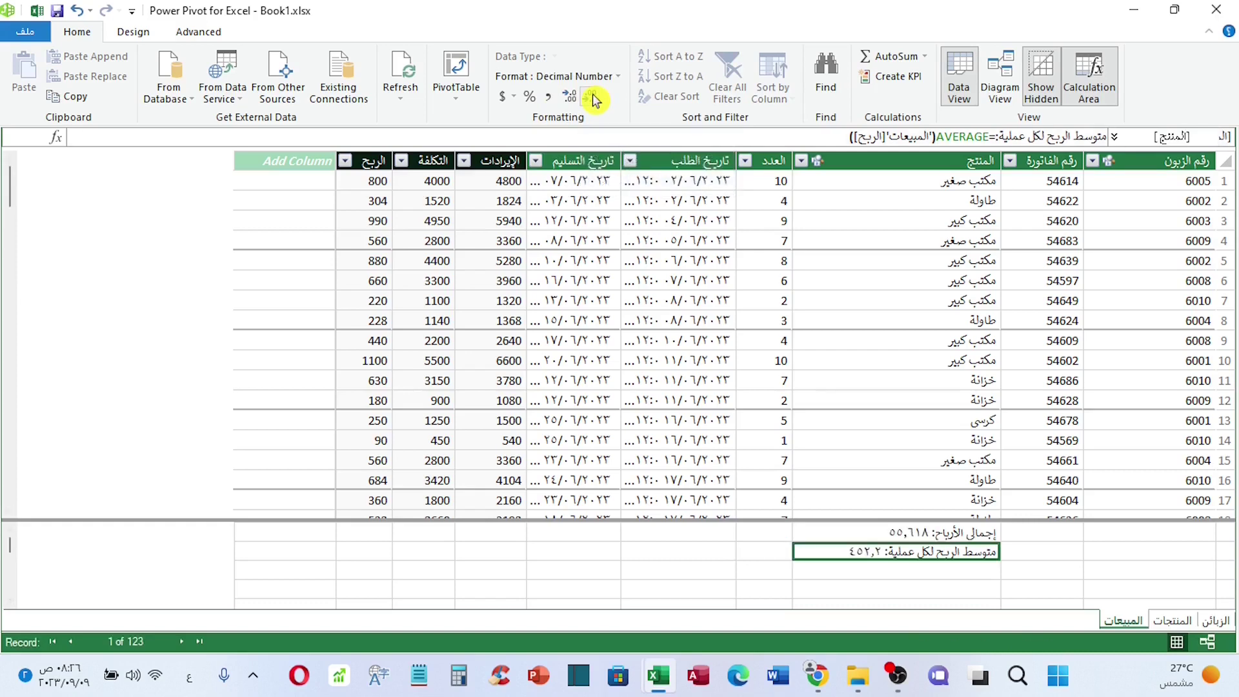
{"action": "left_click", "coordinate": [593, 100]}
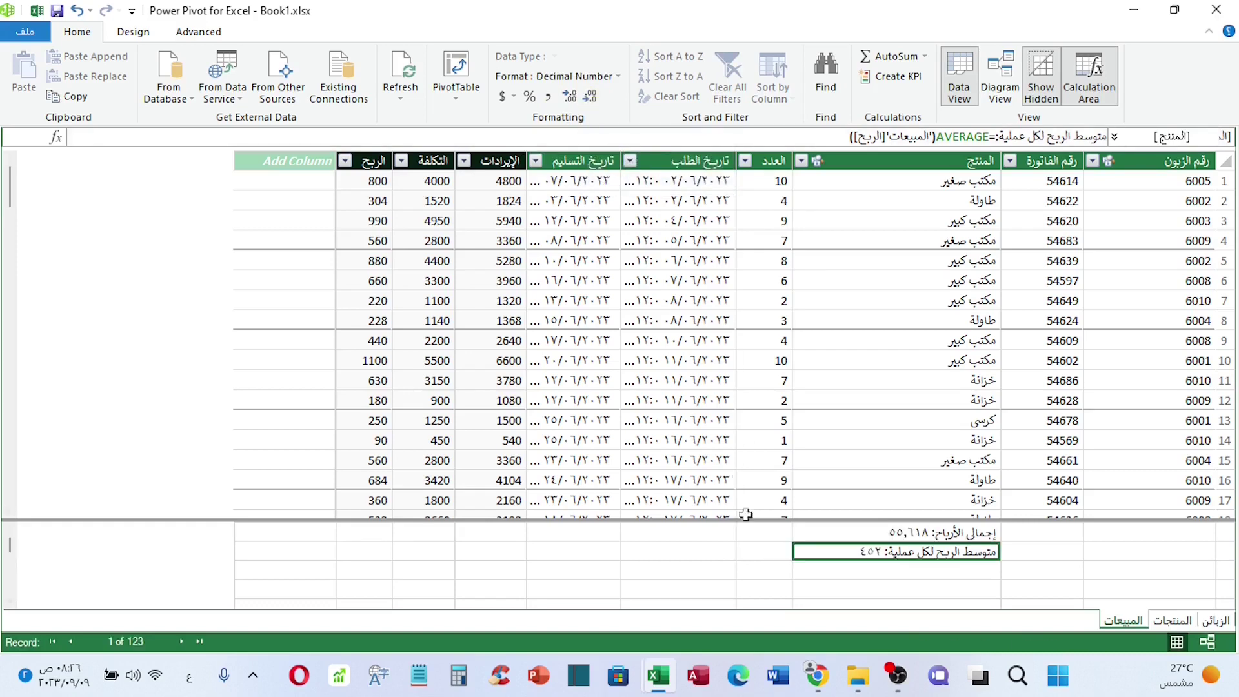
Create a measure in the cell below متوسط الربح لكل عملية with the formula =COUNTA('الزبائن'[اسم الزبون])
{"action": "left_click", "coordinate": [858, 576]}
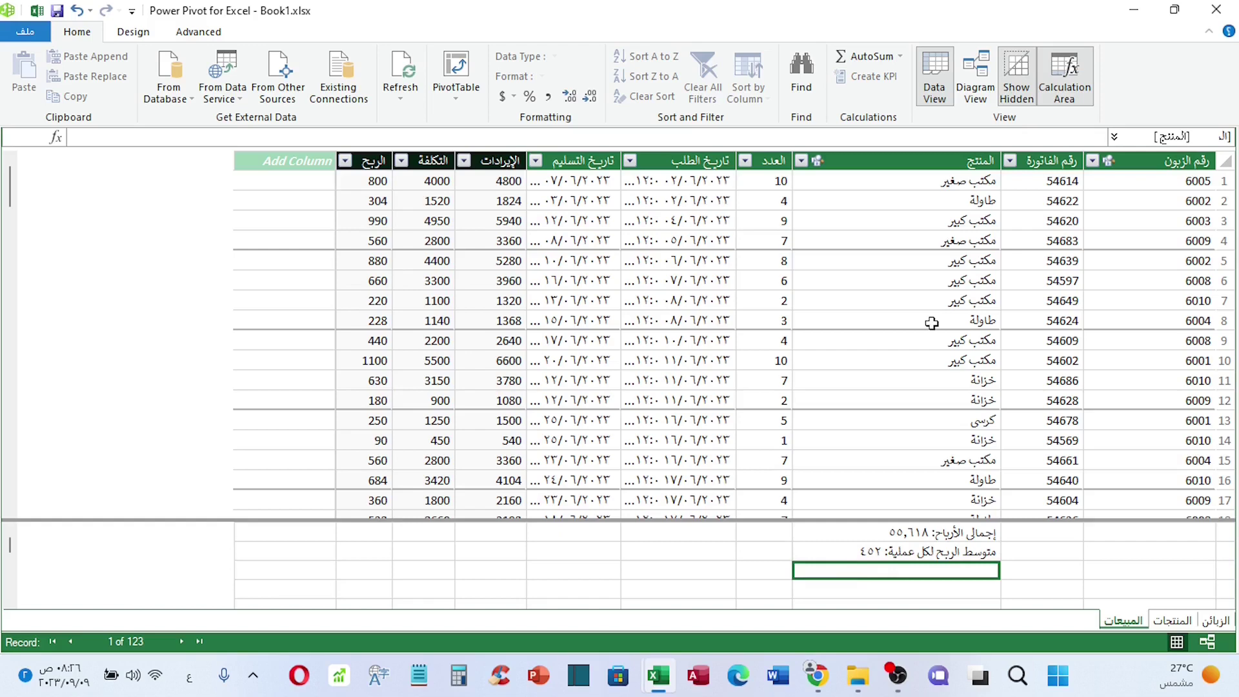
{"action": "type", "text": "="}
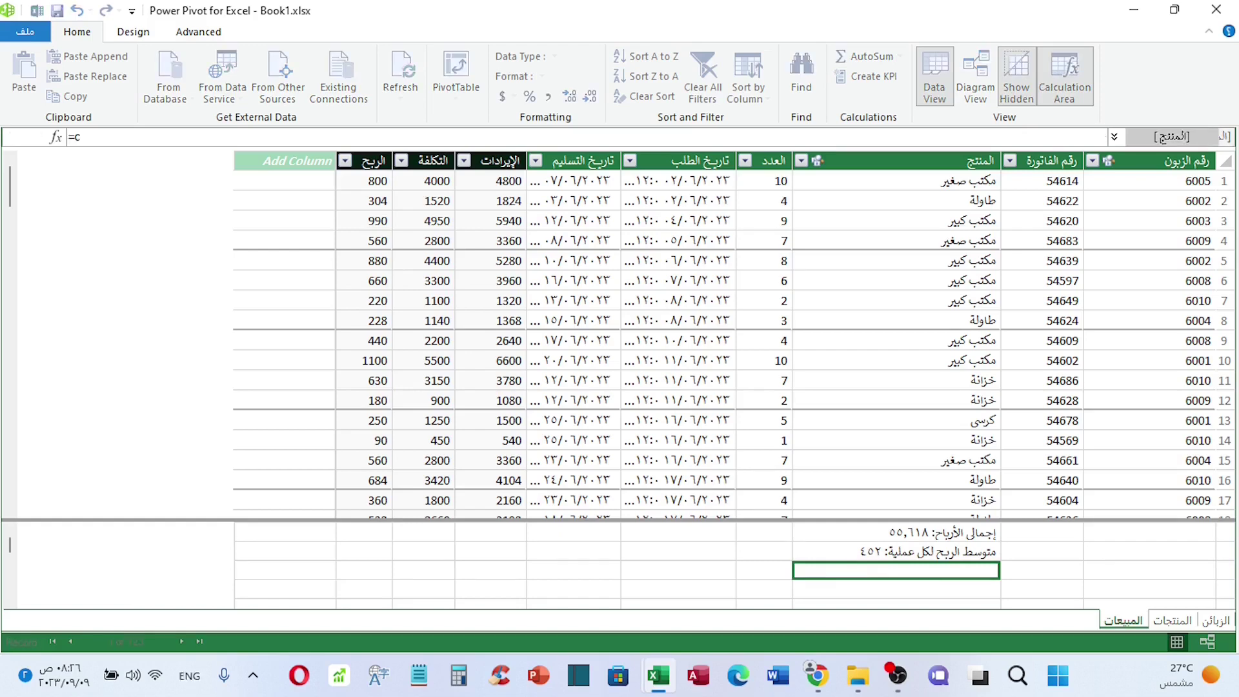
{"action": "type", "text": "coun"}
{"action": "double_click", "coordinate": [107, 195]}
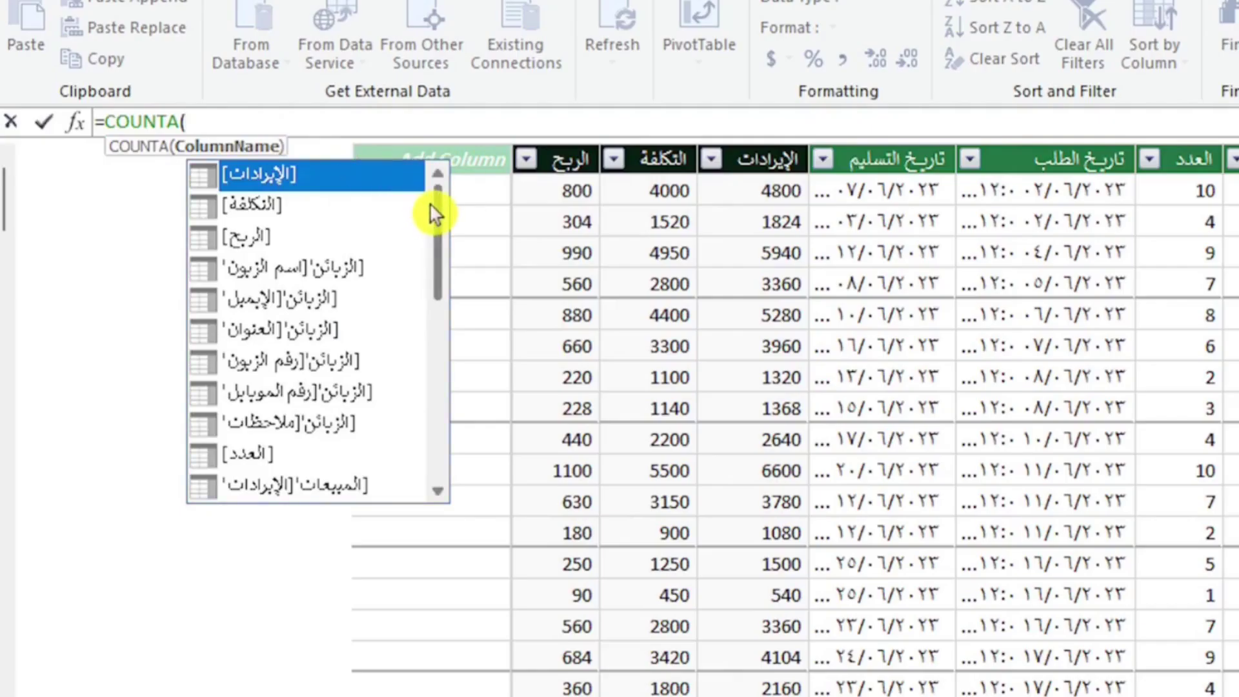
{"action": "left_click", "coordinate": [296, 271]}
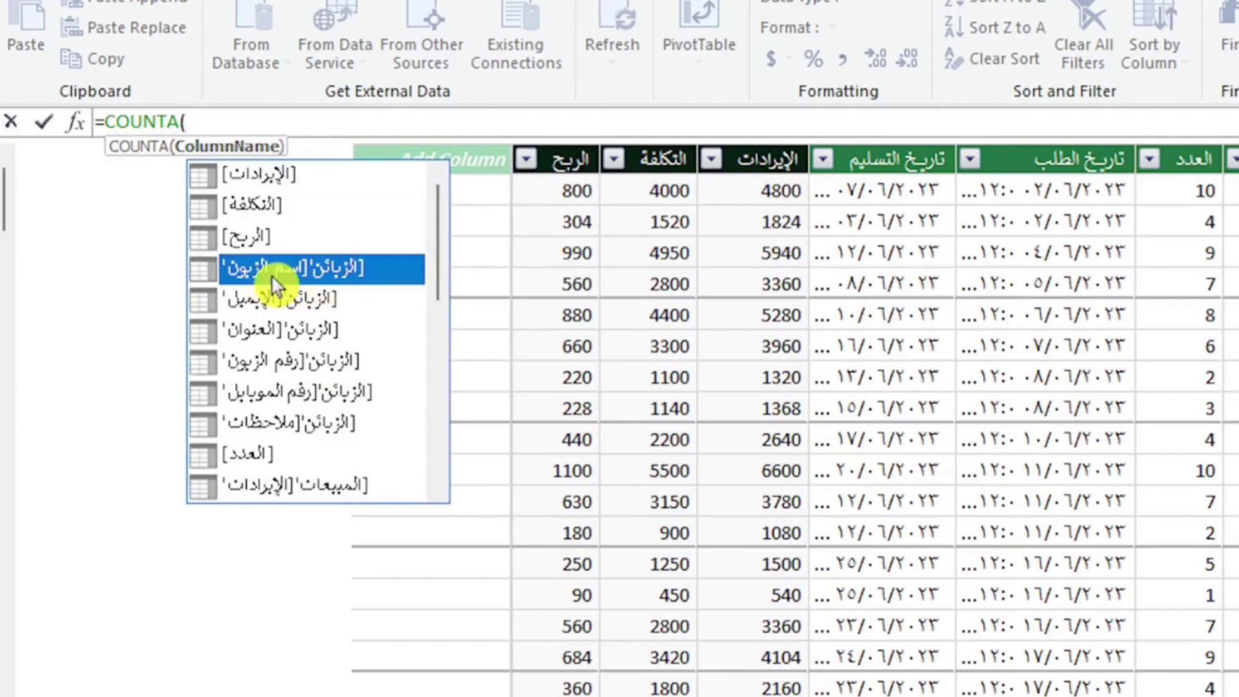
{"action": "double_click", "coordinate": [271, 284]}
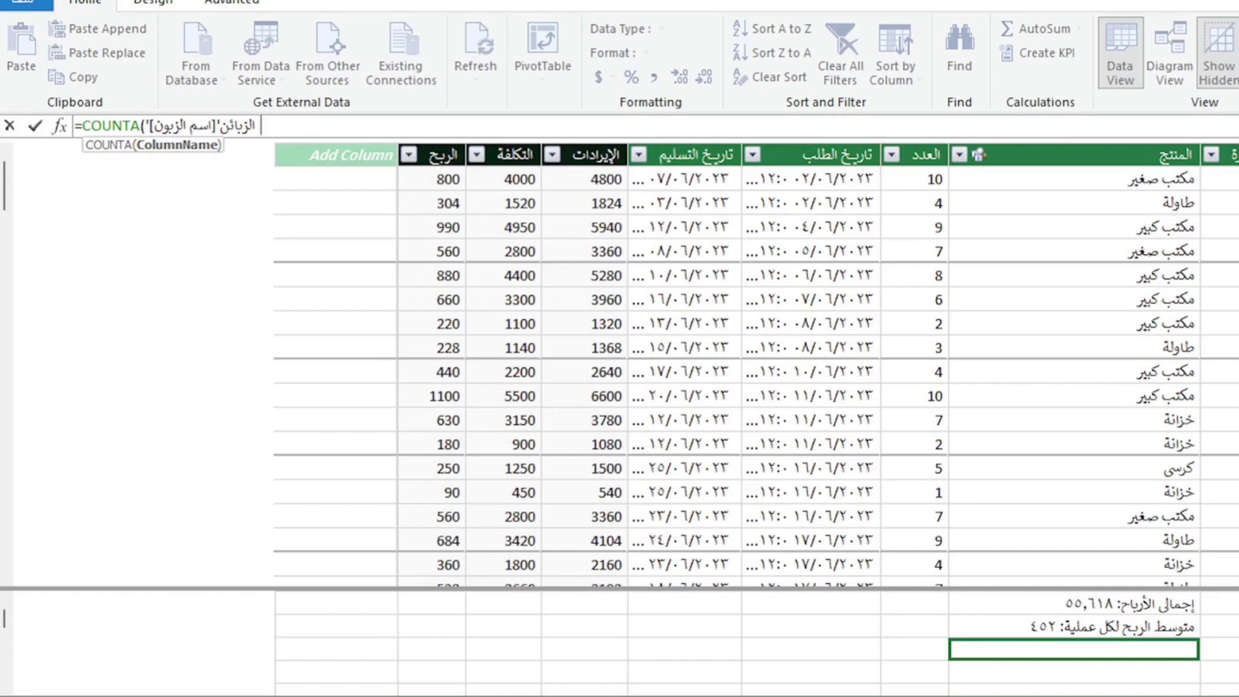
{"action": "type", "text": ")"}
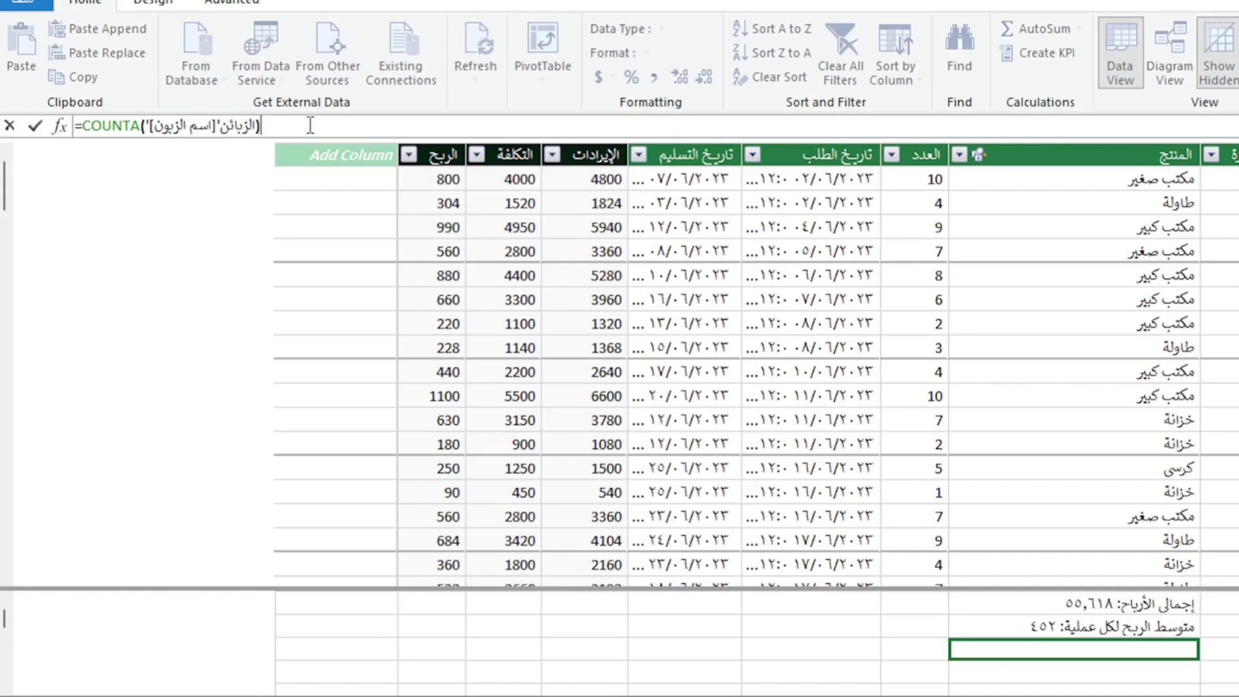
{"action": "key", "text": "Return"}
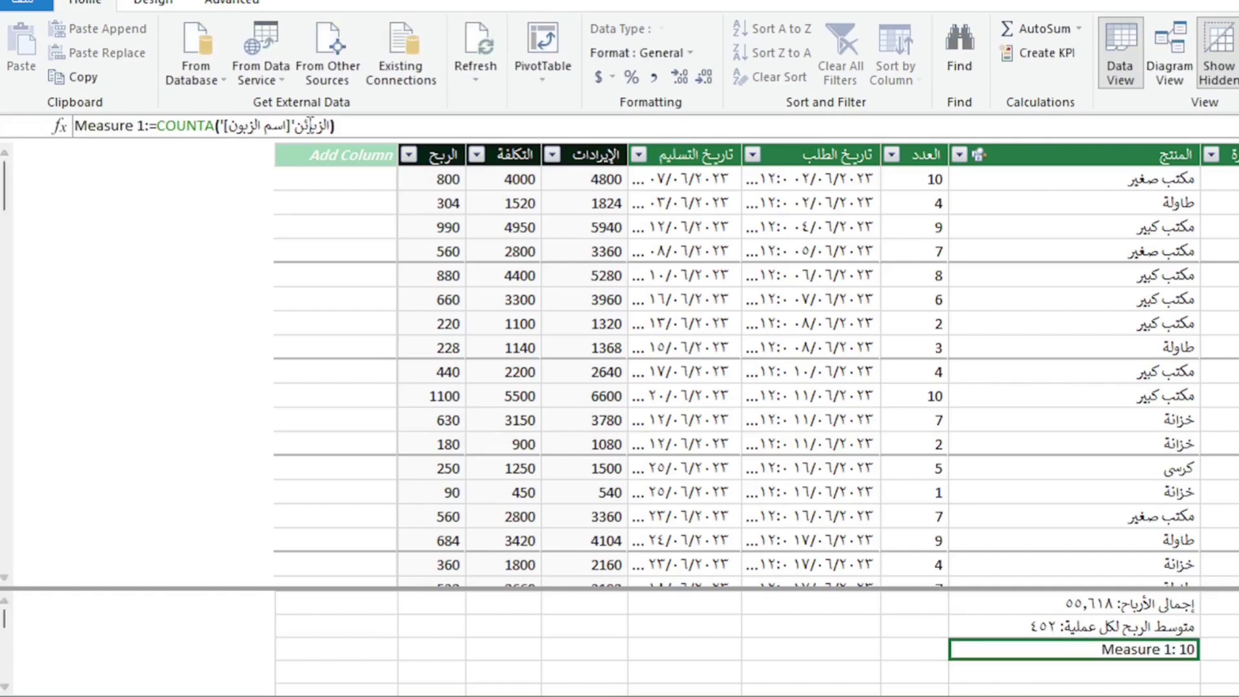
Rename the customer count measure as "عدد الزبائن"
{"action": "left_click", "coordinate": [141, 128]}
{"action": "left_click_drag", "start_coordinate": [140, 127], "coordinate": [36, 127]}
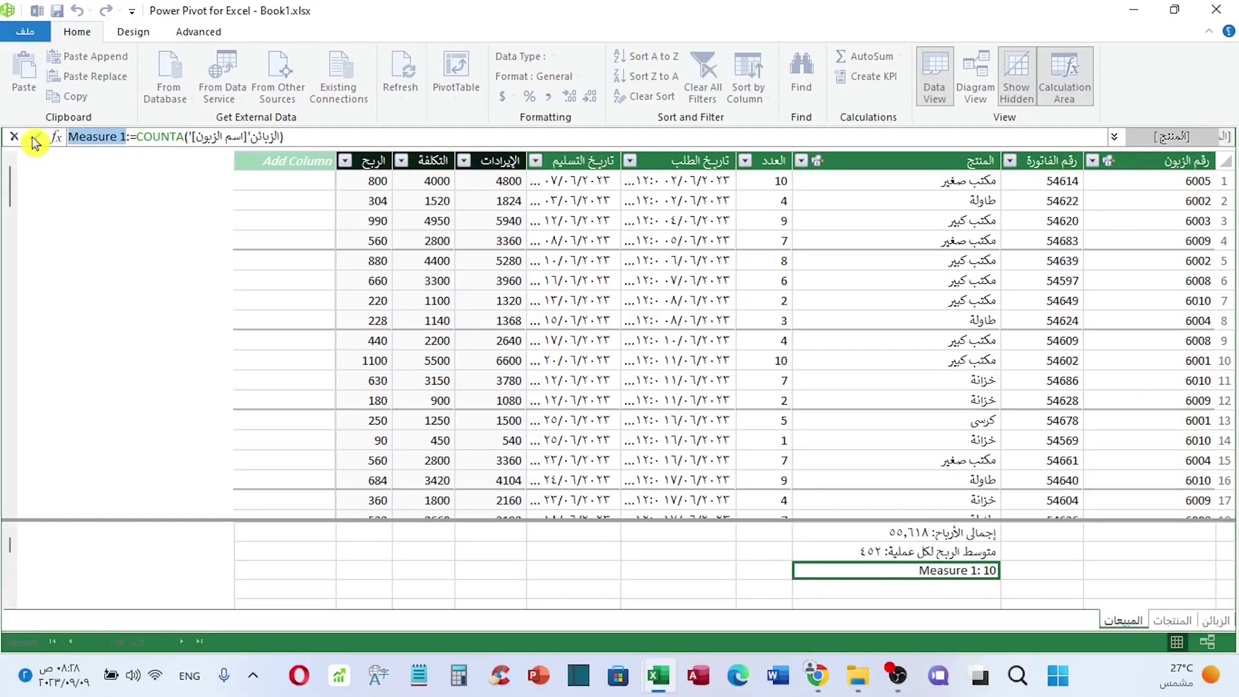
{"action": "key", "text": "BackSpace"}
{"action": "key", "text": "alt+shift"}
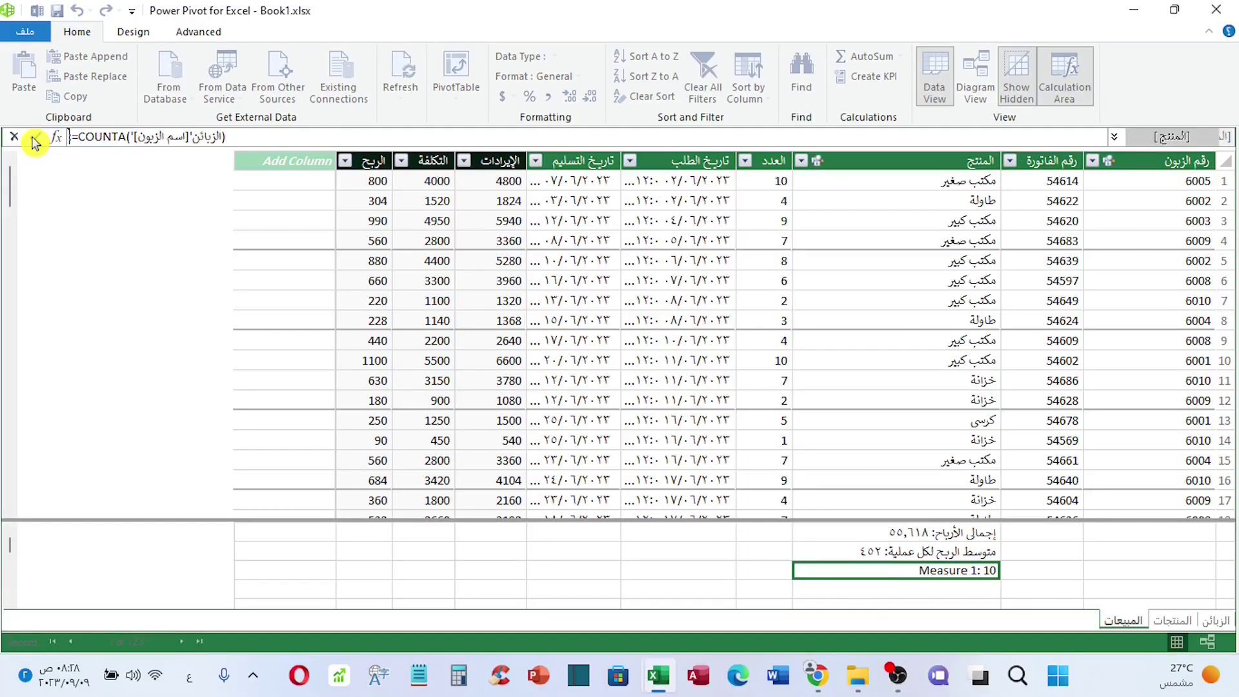
{"action": "type", "text": "عدد الزبائن"}
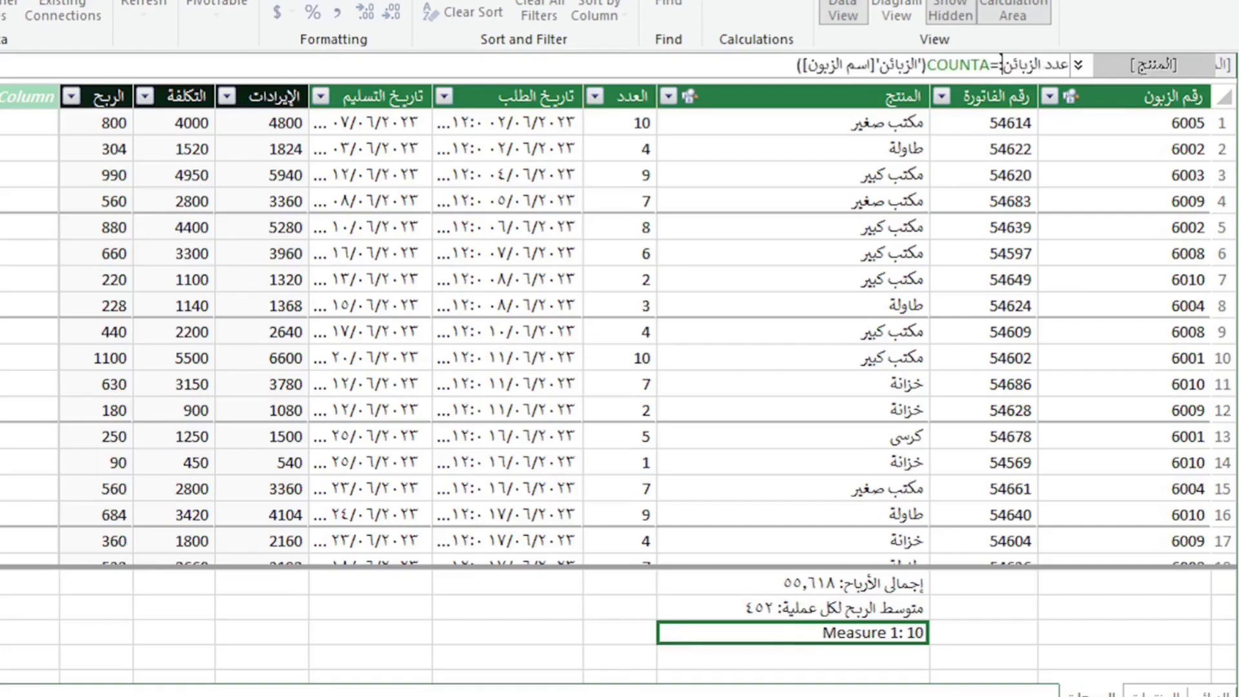
{"action": "key", "text": "Return"}
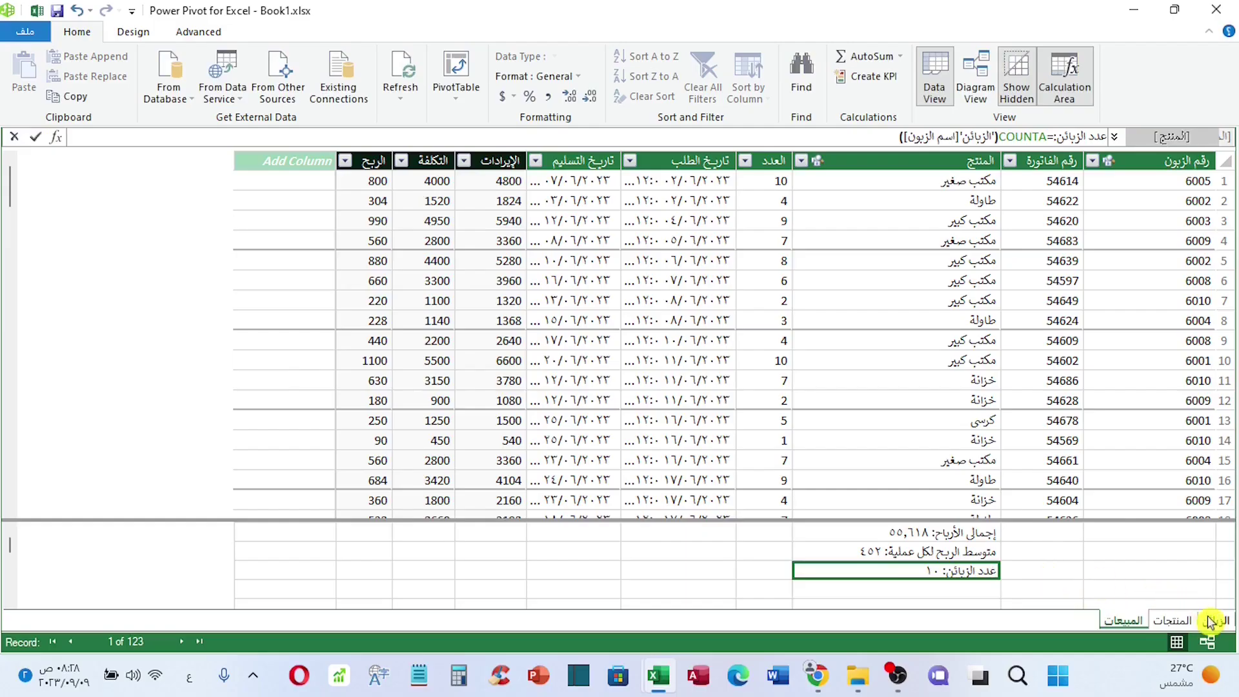
Create a measure in the cell below عدد الزبائن with the formula =[إجمالي الأرباح]/[عدد الزبائن]
{"action": "left_click", "coordinate": [1203, 695]}
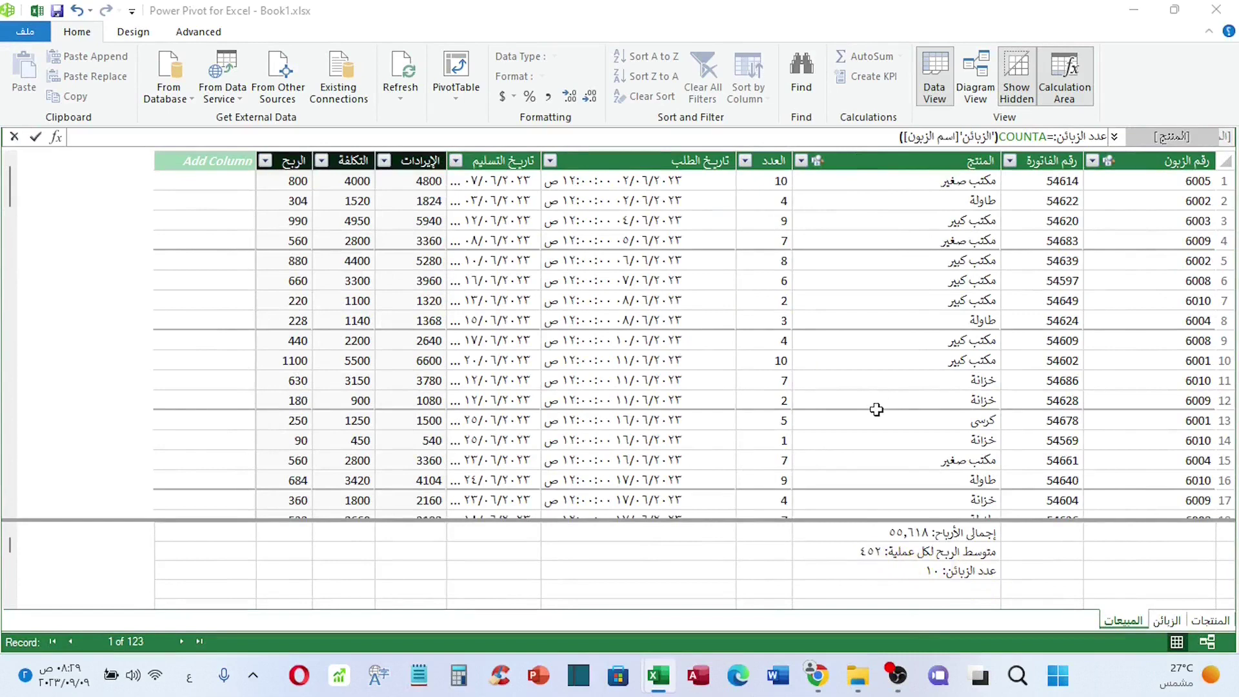
{"action": "left_click", "coordinate": [968, 588]}
{"action": "key", "text": "Up"}
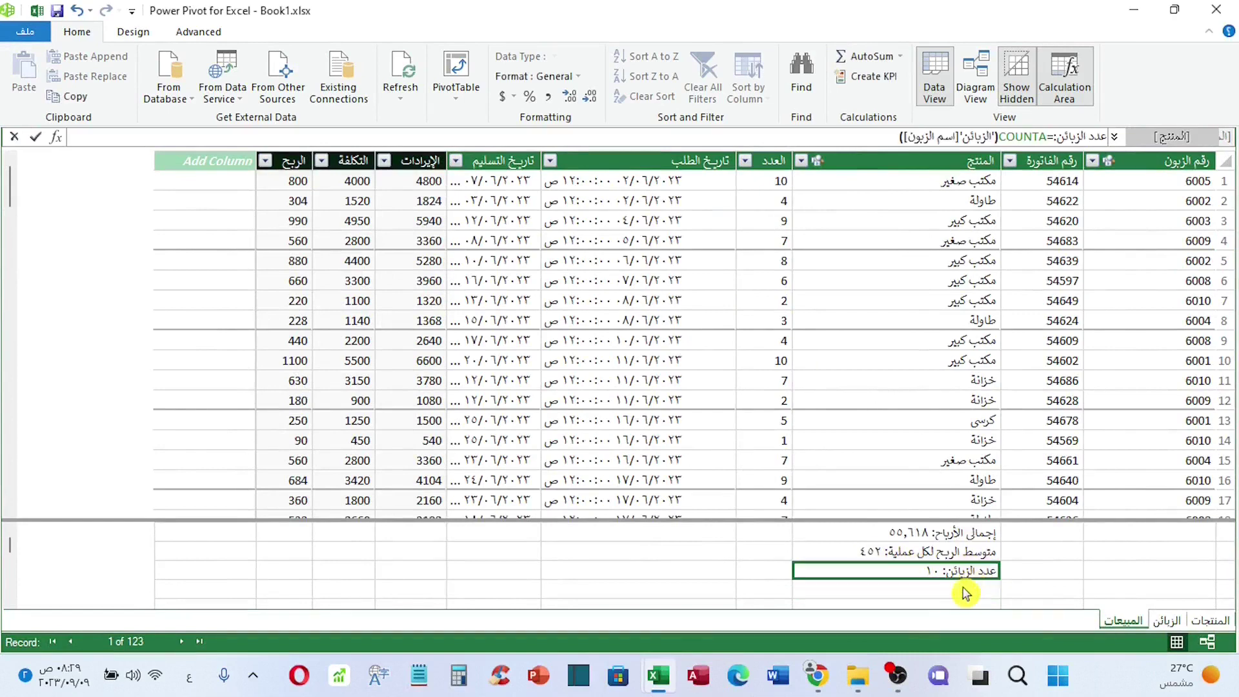
{"action": "left_click", "coordinate": [964, 591]}
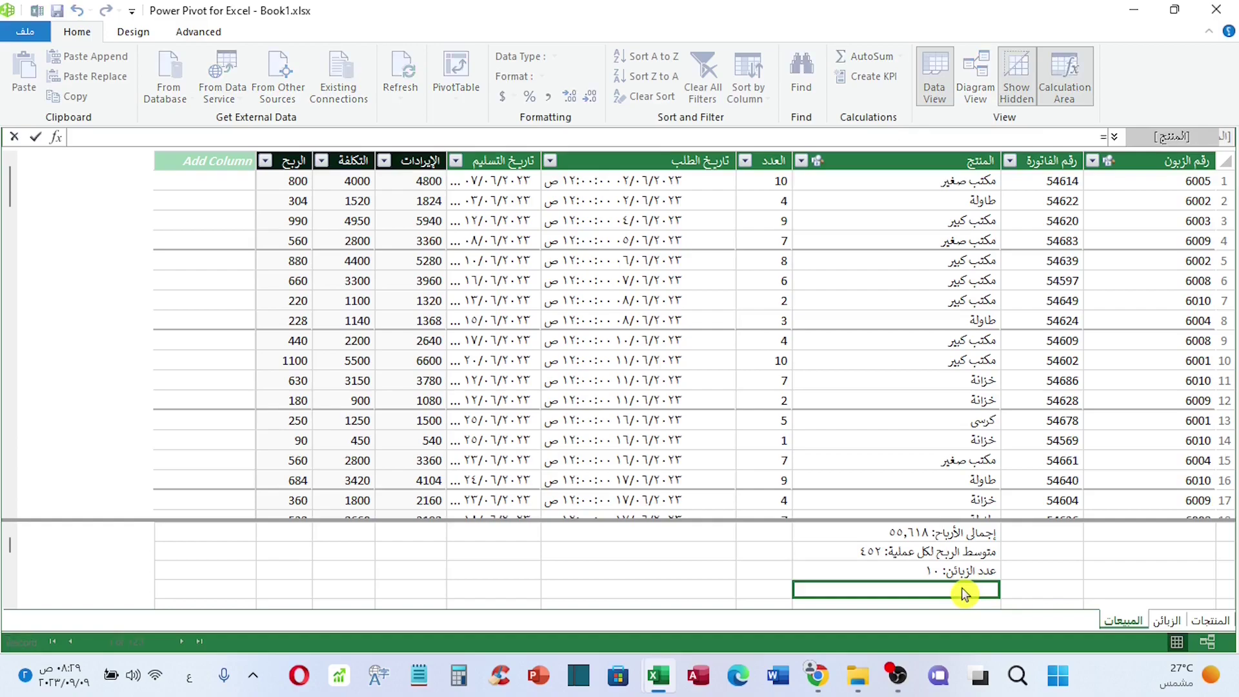
{"action": "type", "text": "="}
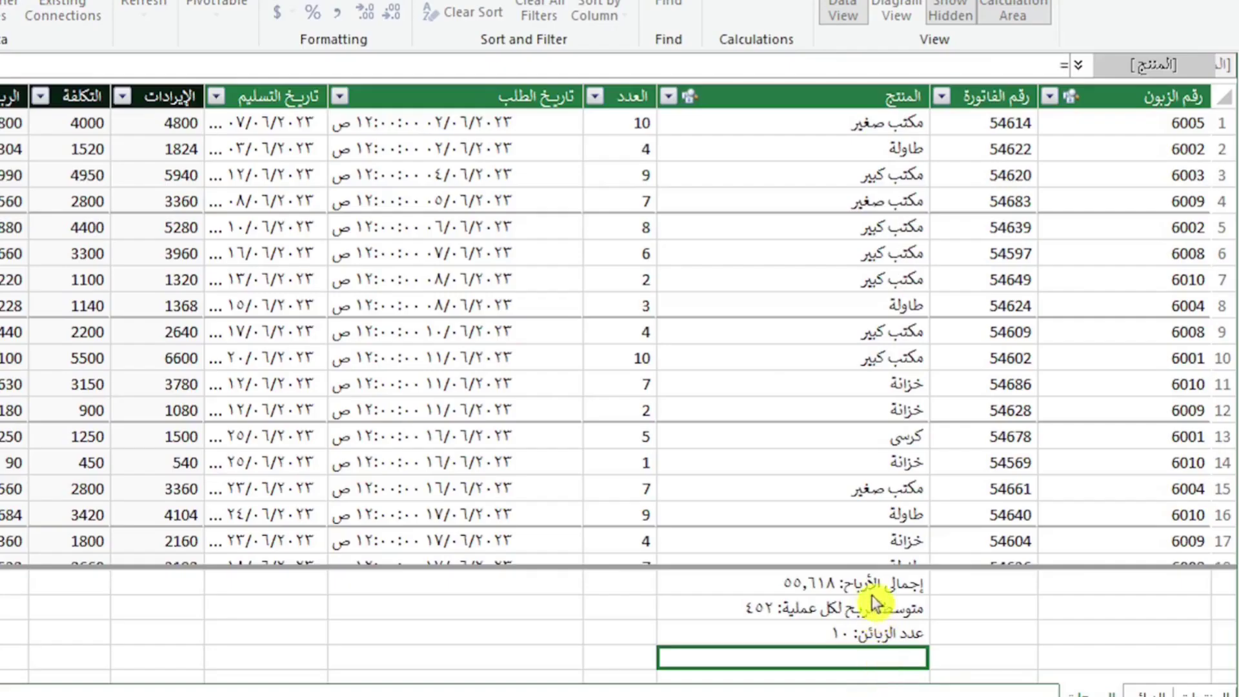
{"action": "left_click", "coordinate": [803, 584]}
{"action": "type", "text": "/"}
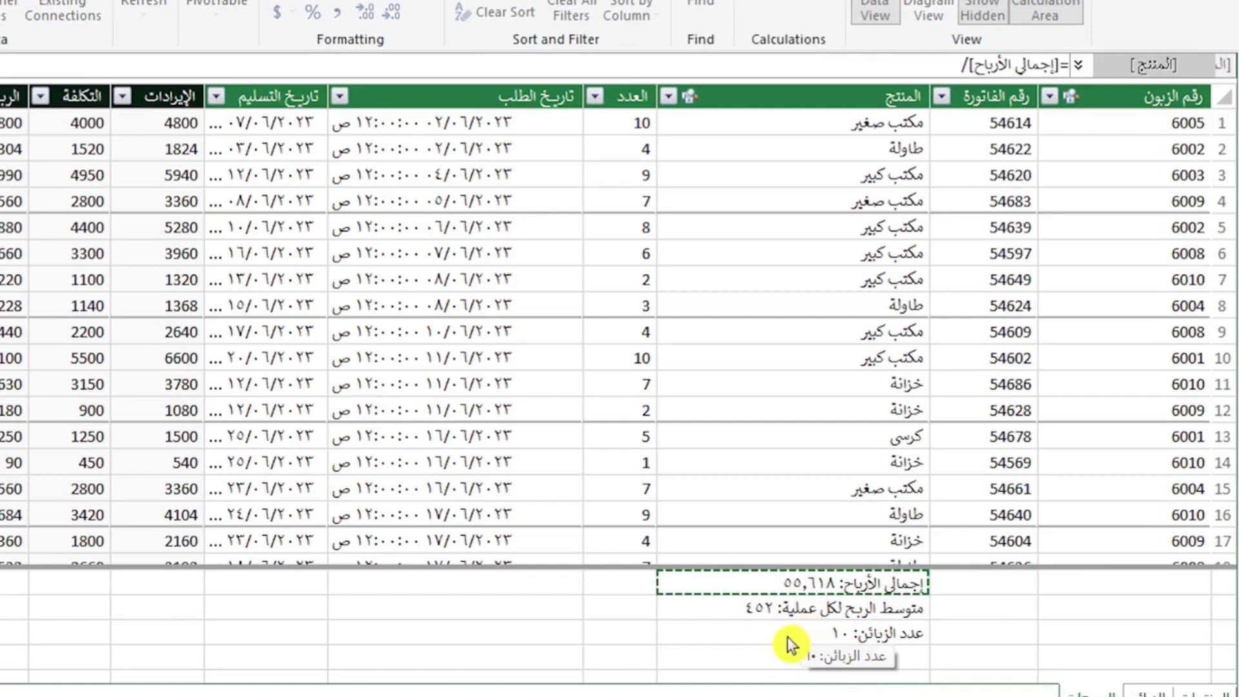
{"action": "left_click", "coordinate": [788, 634]}
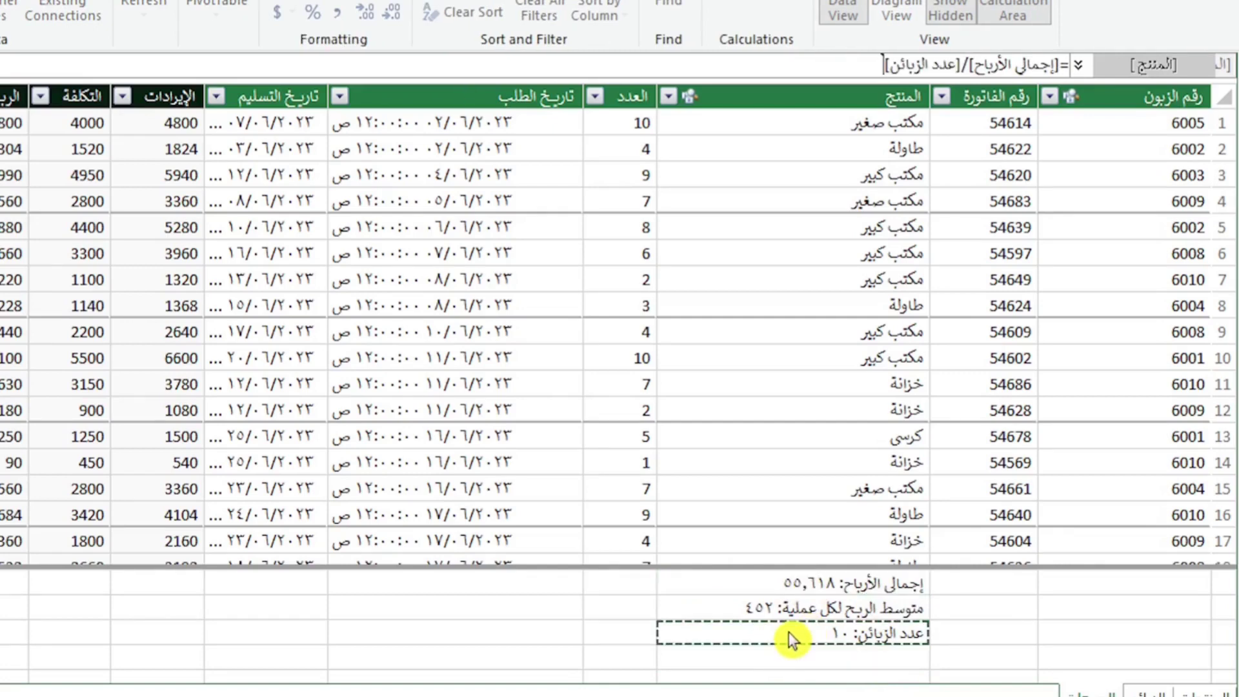
{"action": "key", "text": "Return"}
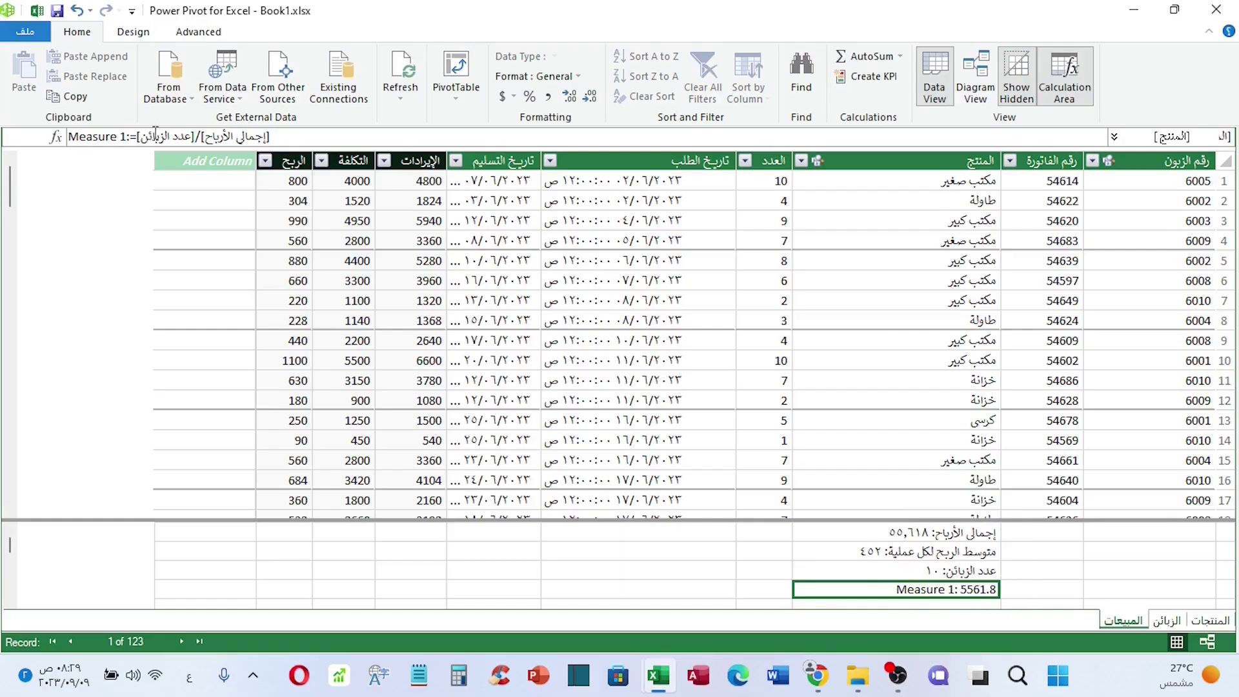
Rename the profit-per-customer measure as "متوسط الربح لكل زبون"
{"action": "left_click_drag", "start_coordinate": [126, 136], "coordinate": [10, 149]}
{"action": "type", "text": "متوسط الربح لكل"}
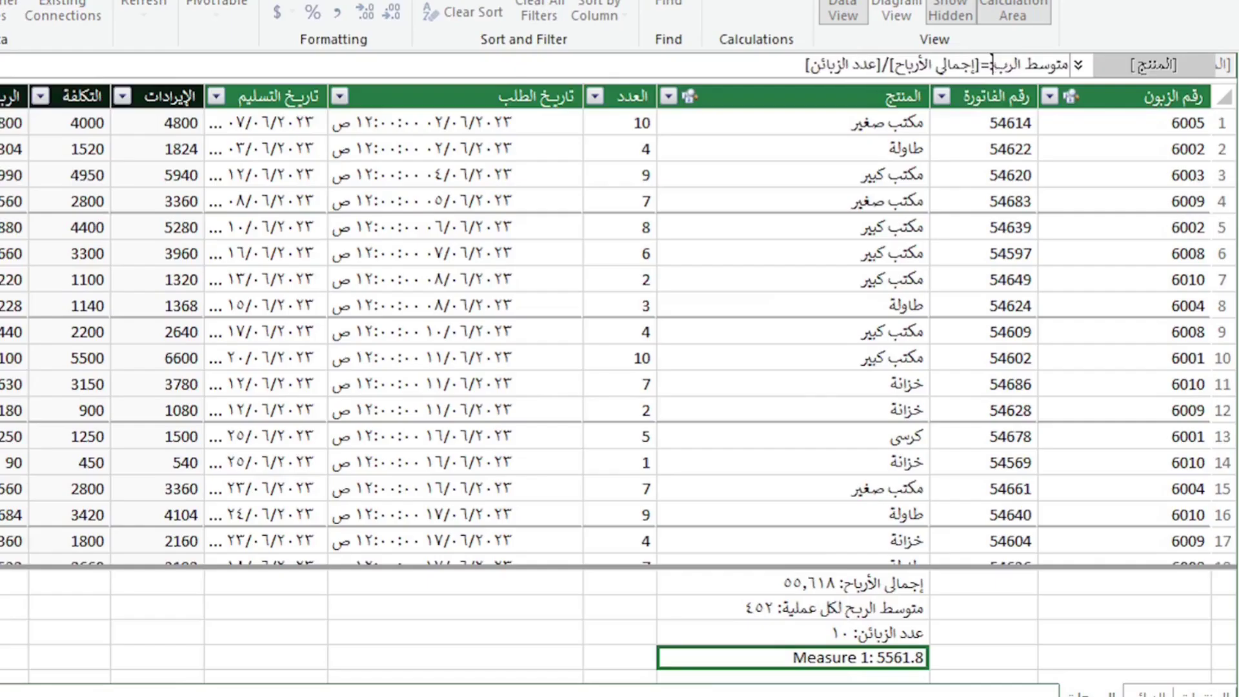
{"action": "type", "text": " زبون"}
{"action": "key", "text": "Return"}
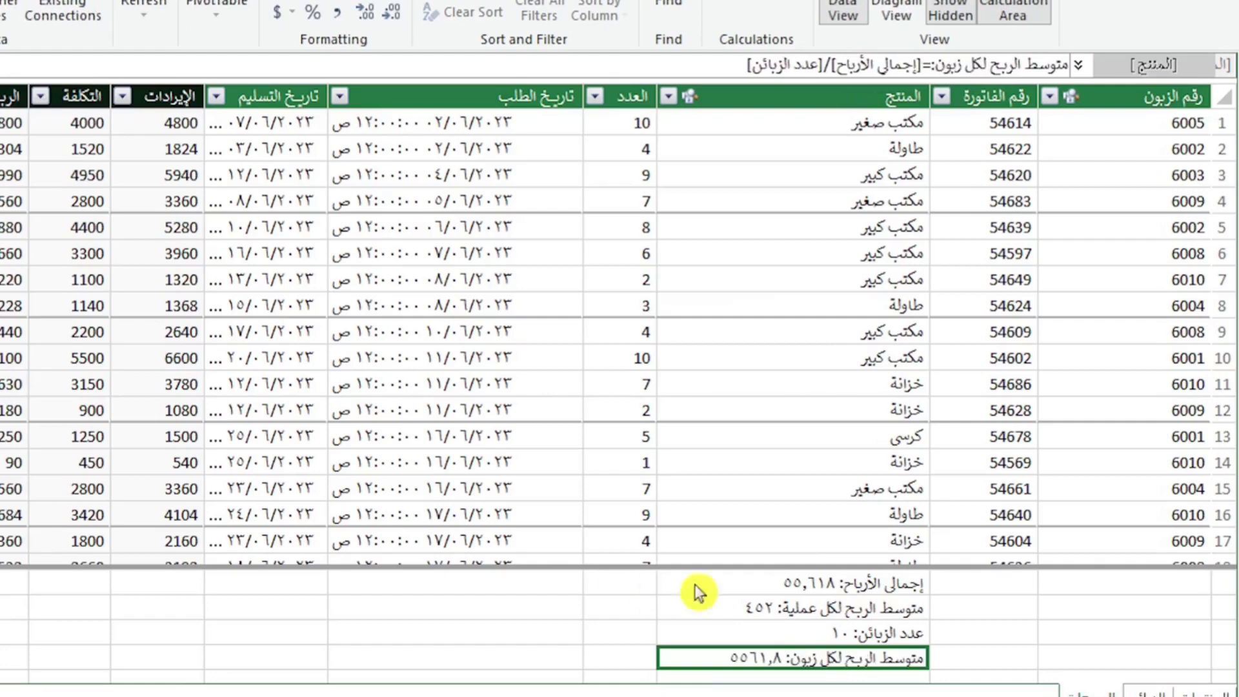
Format the متوسط الربح لكل زبون measure with a thousands separator and no decimal places
{"action": "left_click", "coordinate": [292, 12]}
{"action": "left_click", "coordinate": [337, 13]}
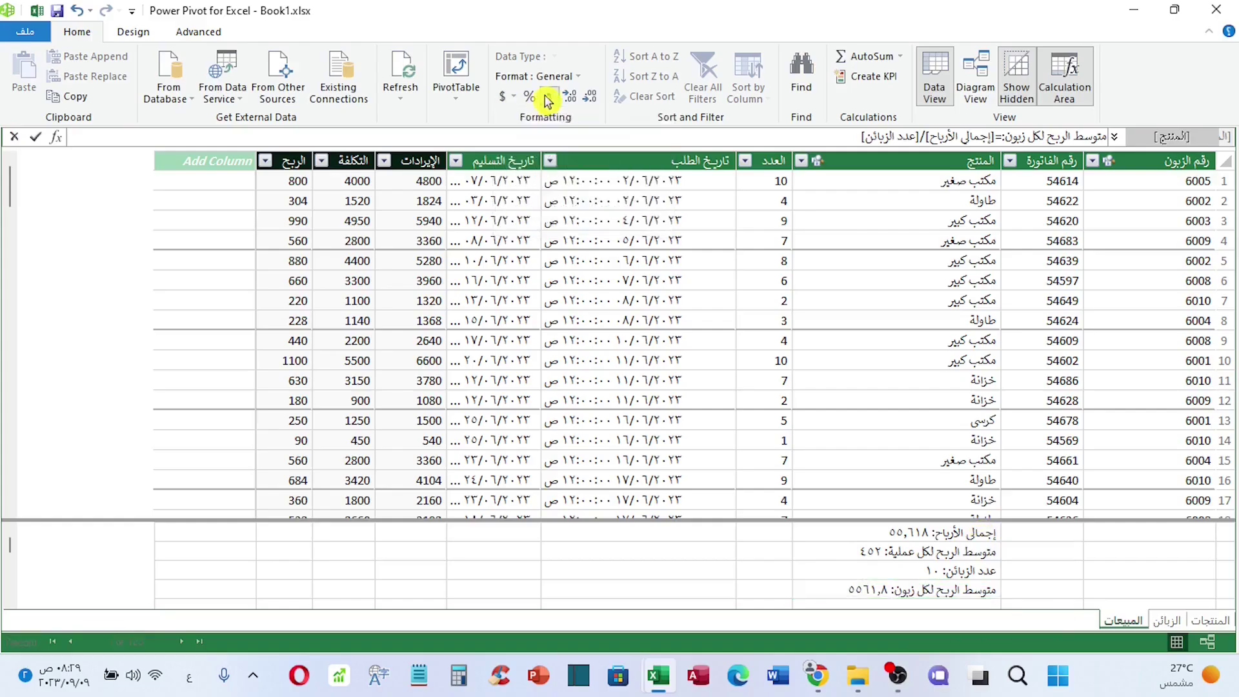
{"action": "left_click", "coordinate": [366, 12]}
{"action": "left_click", "coordinate": [391, 11]}
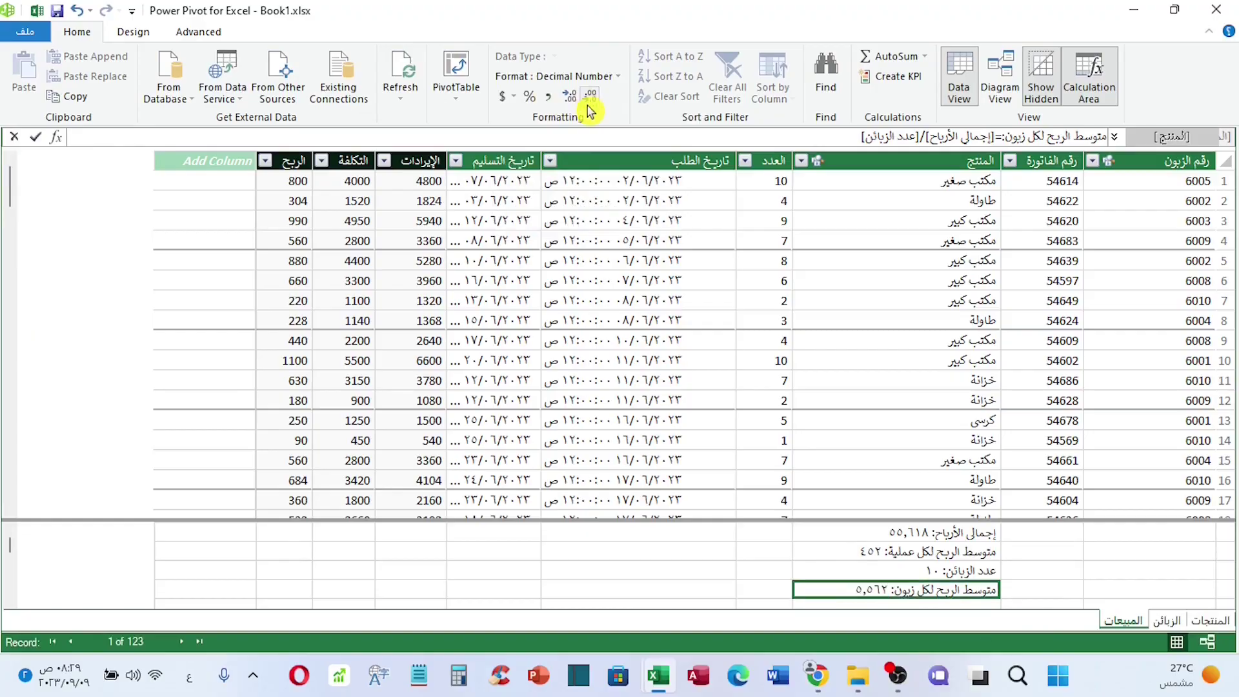
Narrow the تاريخ الطلب column and select the order date and delivery date columns in turn
{"action": "left_click_drag", "start_coordinate": [541, 160], "coordinate": [644, 162]}
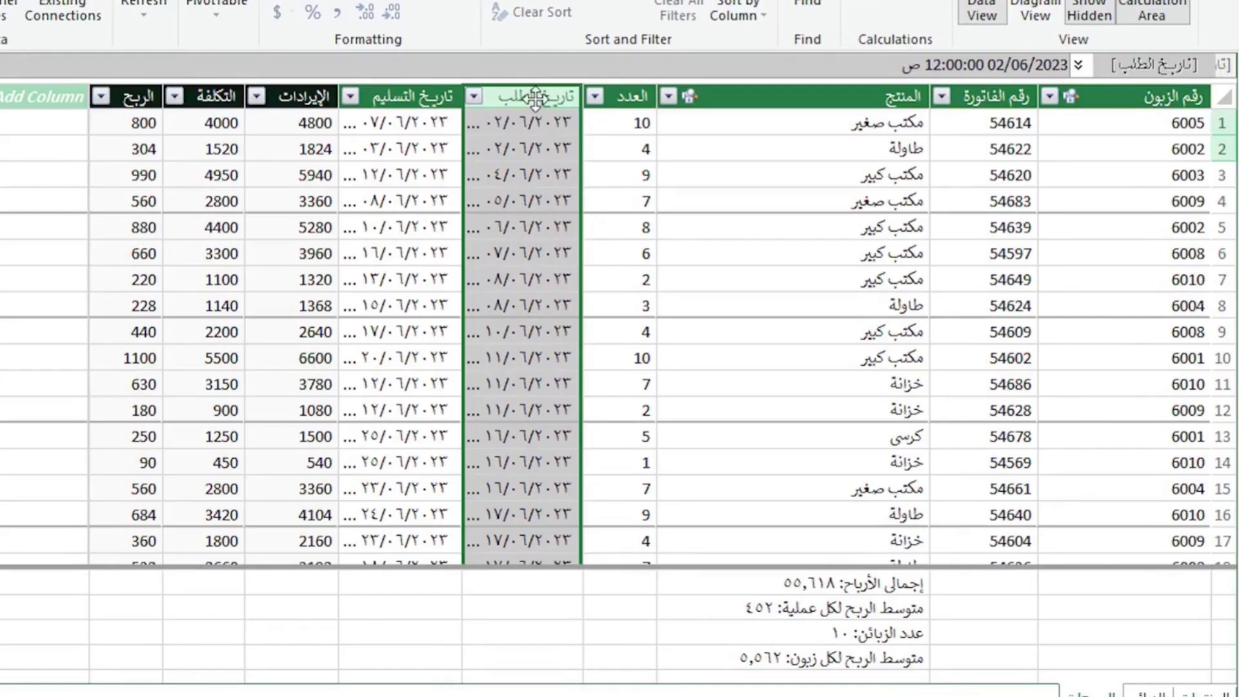
{"action": "left_click", "coordinate": [416, 90]}
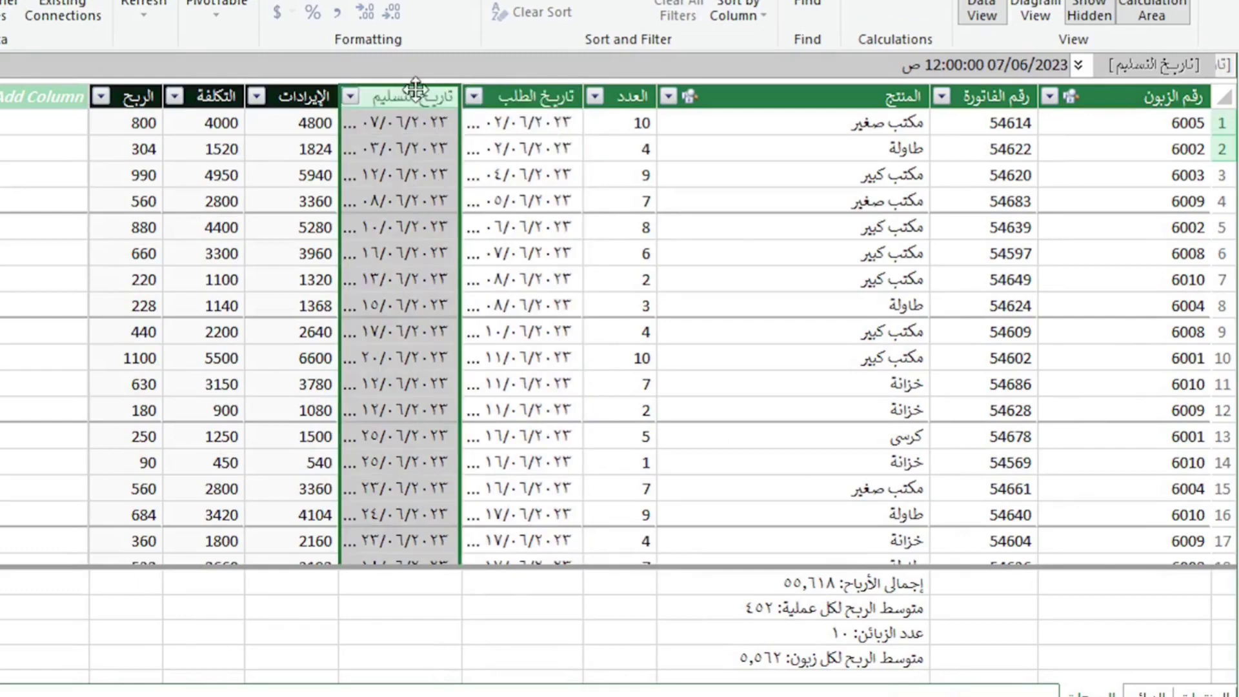
{"action": "left_click", "coordinate": [535, 90]}
{"action": "left_click", "coordinate": [379, 97]}
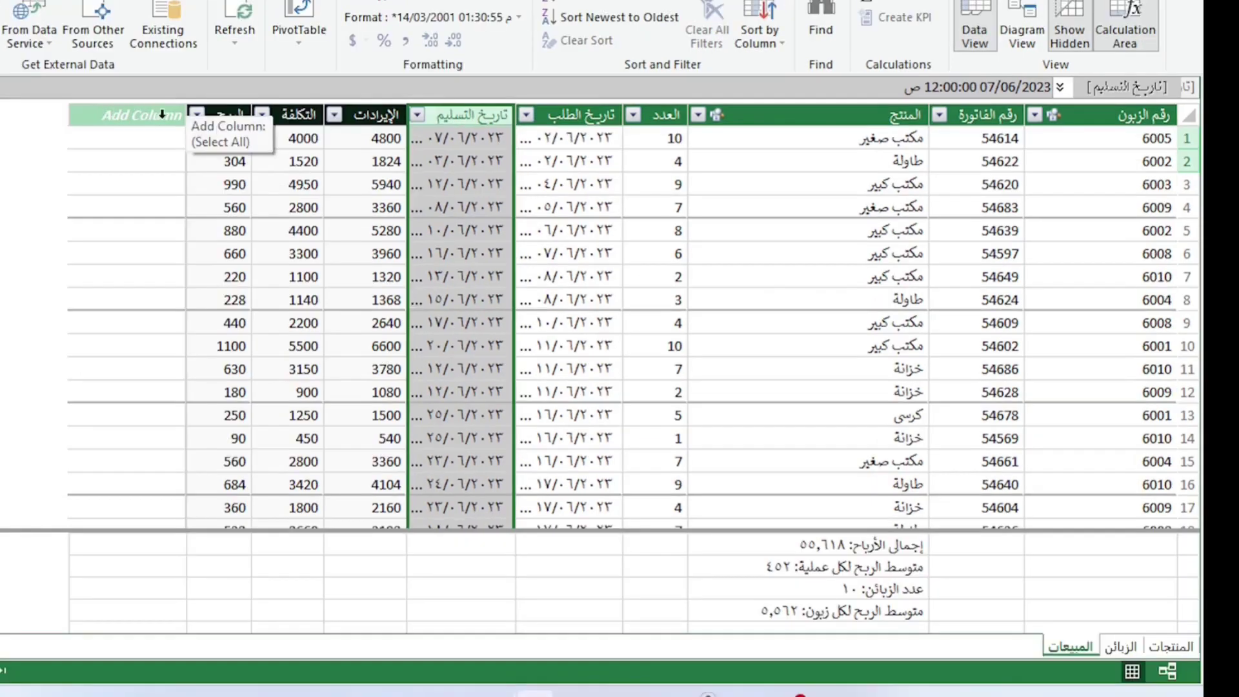
Add a new column named "مدة التسليم" after الربح in the المبيعات table
{"action": "left_click", "coordinate": [137, 115]}
{"action": "double_click", "coordinate": [82, 113]}
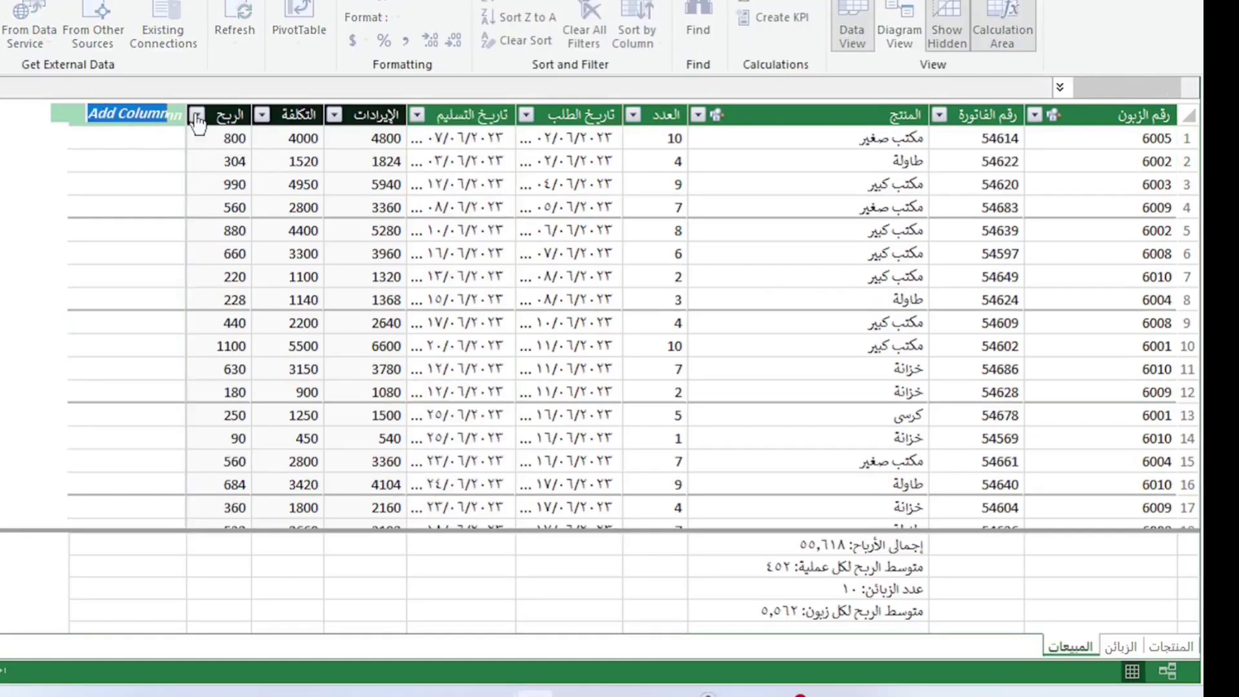
{"action": "type", "text": "مدة"}
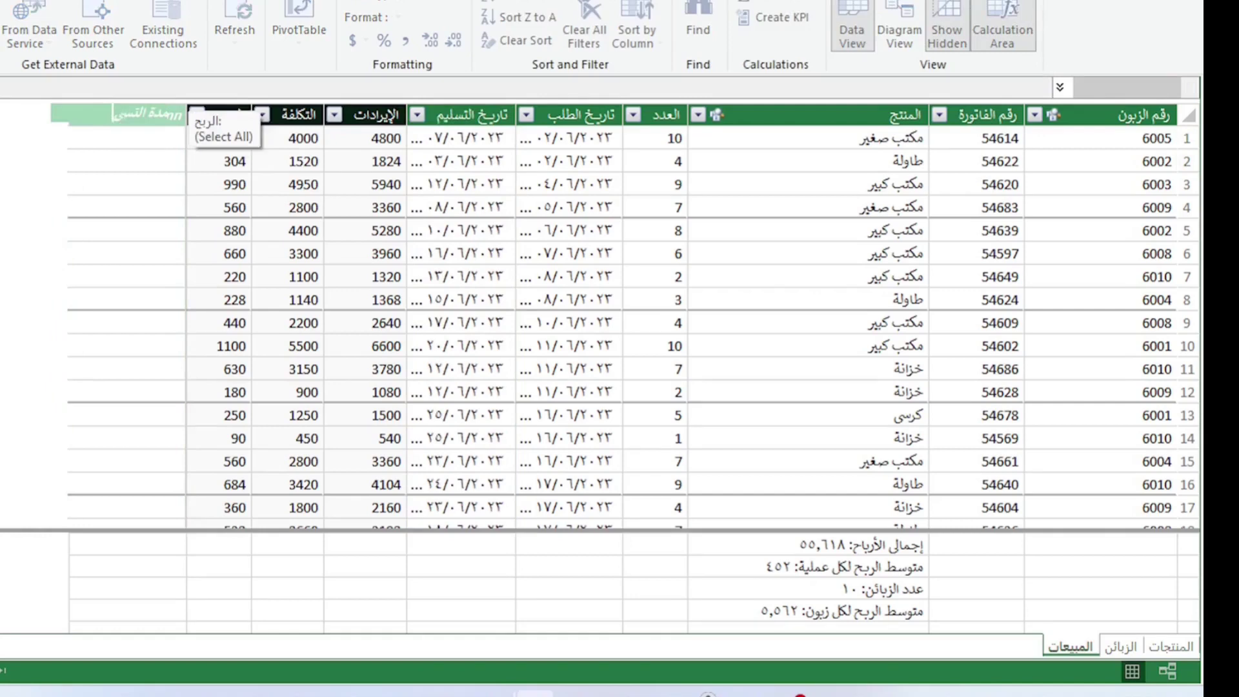
{"action": "type", "text": " التسليم"}
{"action": "key", "text": "Return"}
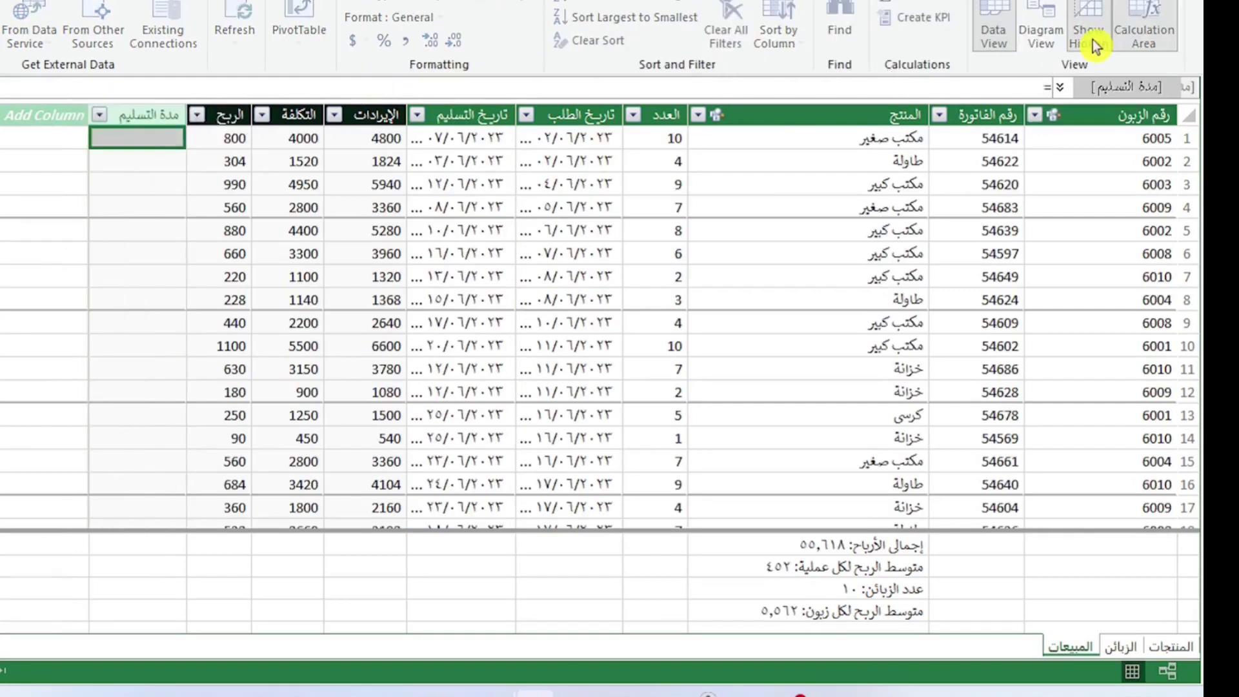
Calculate the مدة التسليم column with the formula ='المبيعات'[تاريخ التسليم]-'المبيعات'[تاريخ الطلب]
{"action": "type", "text": "="}
{"action": "left_click", "coordinate": [460, 138]}
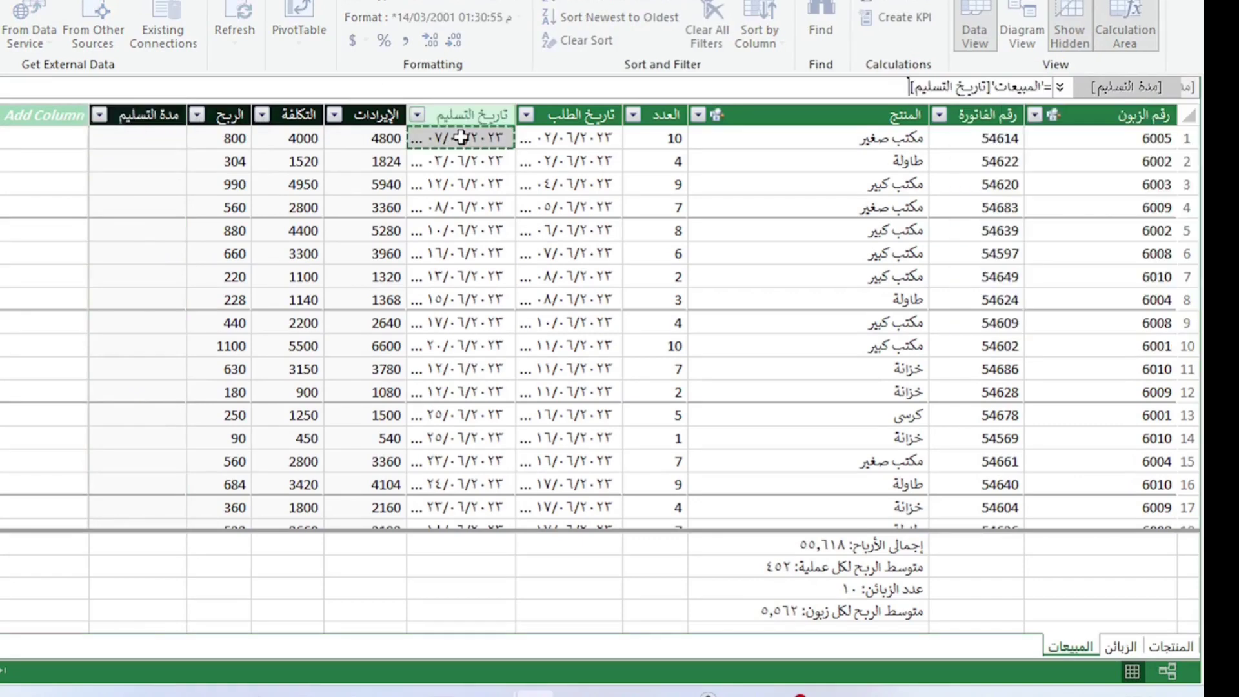
{"action": "type", "text": "-"}
{"action": "left_click", "coordinate": [595, 133]}
{"action": "key", "text": "Return"}
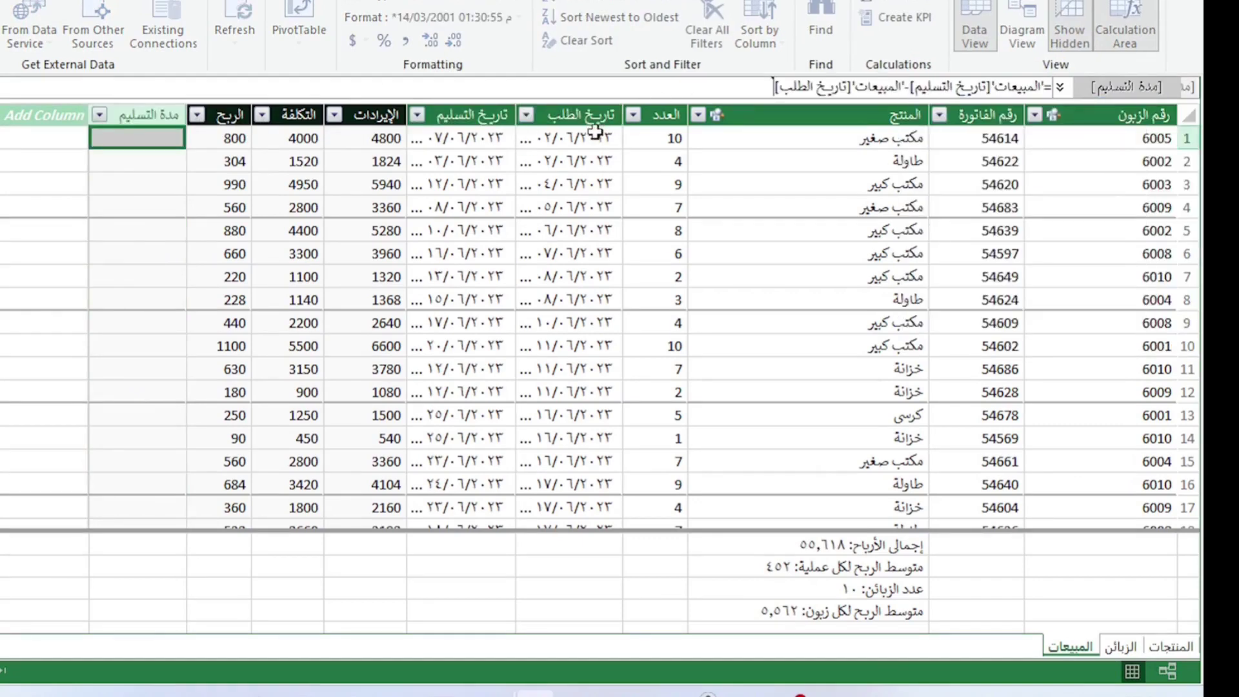
Set the data type of the مدة التسليم column to Decimal Number and select the table's first row
{"action": "left_click", "coordinate": [141, 120]}
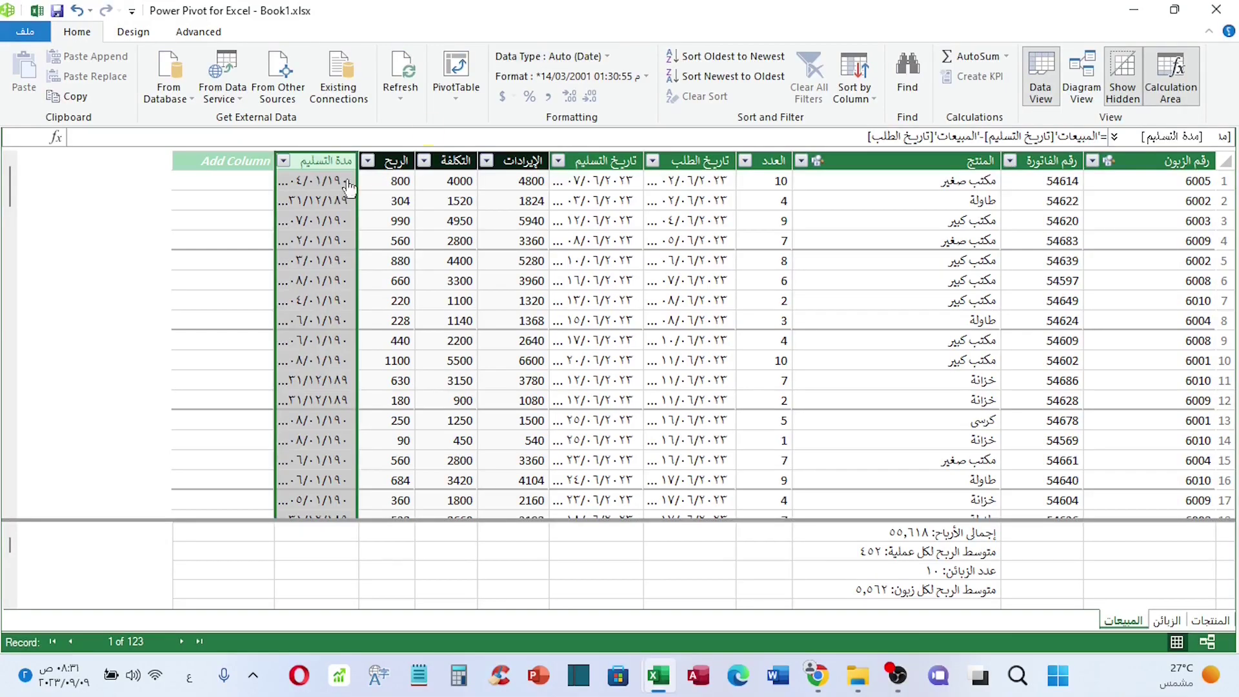
{"action": "left_click", "coordinate": [319, 200]}
{"action": "left_click", "coordinate": [323, 160]}
{"action": "left_click", "coordinate": [80, 96]}
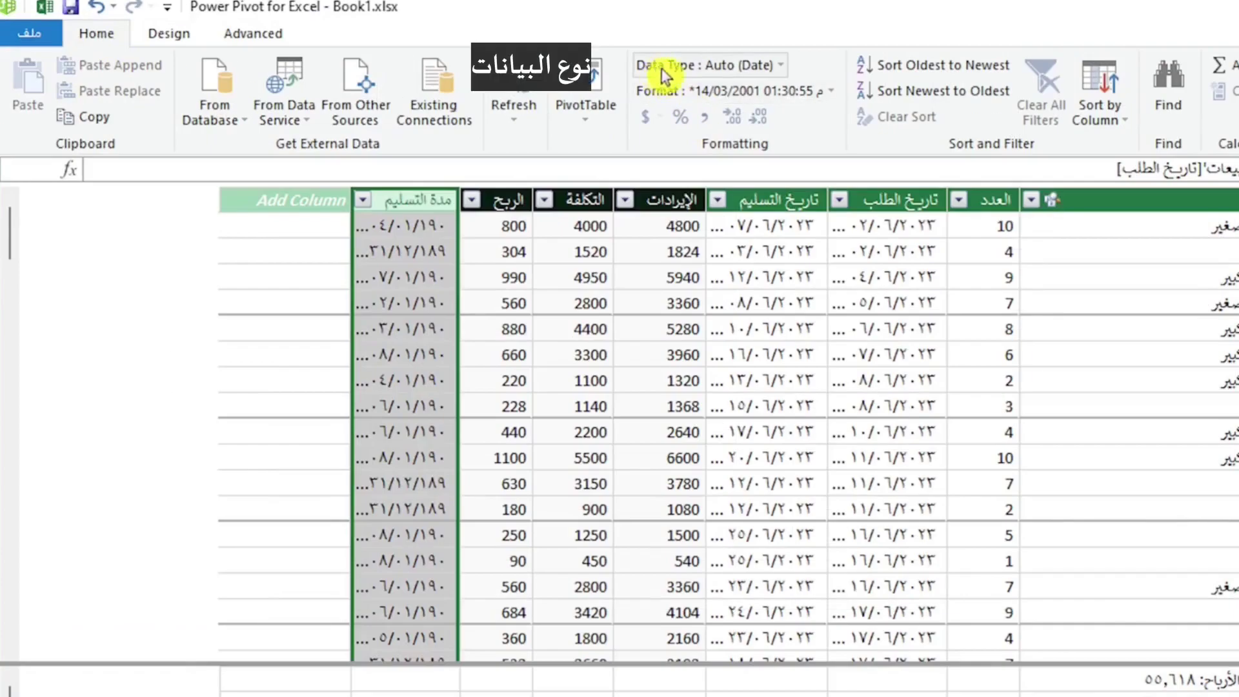
{"action": "left_click", "coordinate": [718, 68]}
{"action": "left_click", "coordinate": [722, 178]}
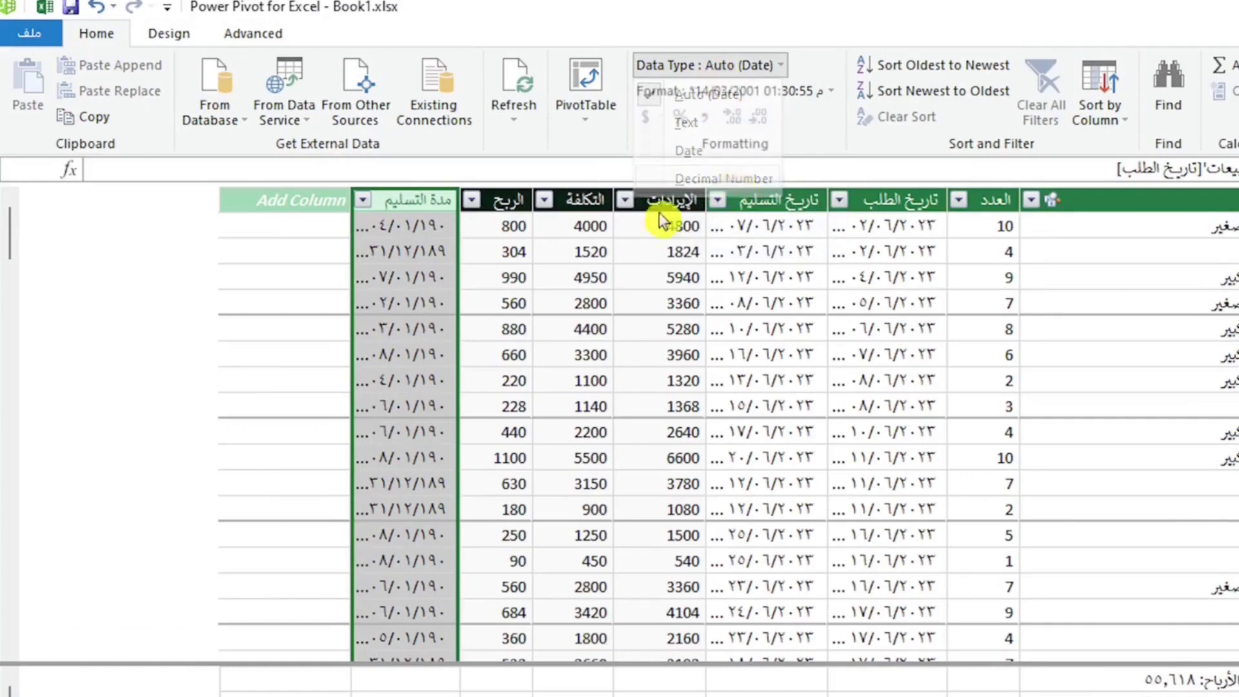
{"action": "left_click", "coordinate": [413, 232]}
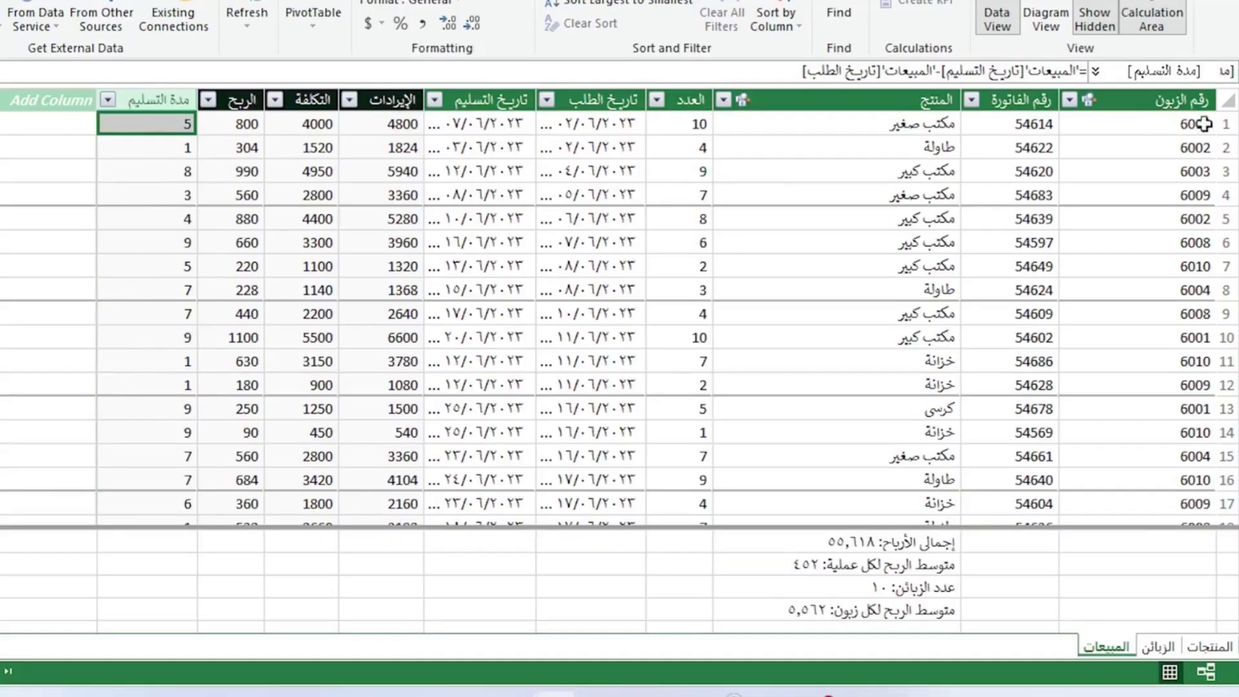
{"action": "left_click", "coordinate": [1224, 180]}
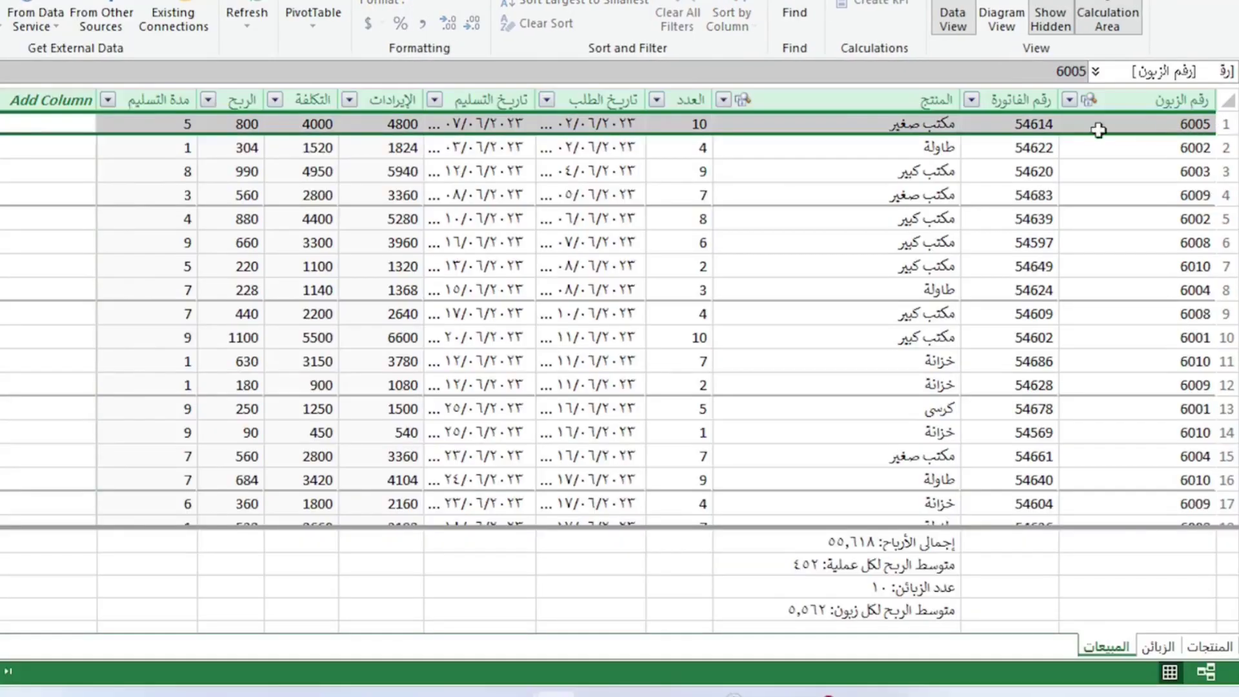
Examine the calculated مدة التسليم values in the first three rows and close the data model window
{"action": "left_click", "coordinate": [178, 125]}
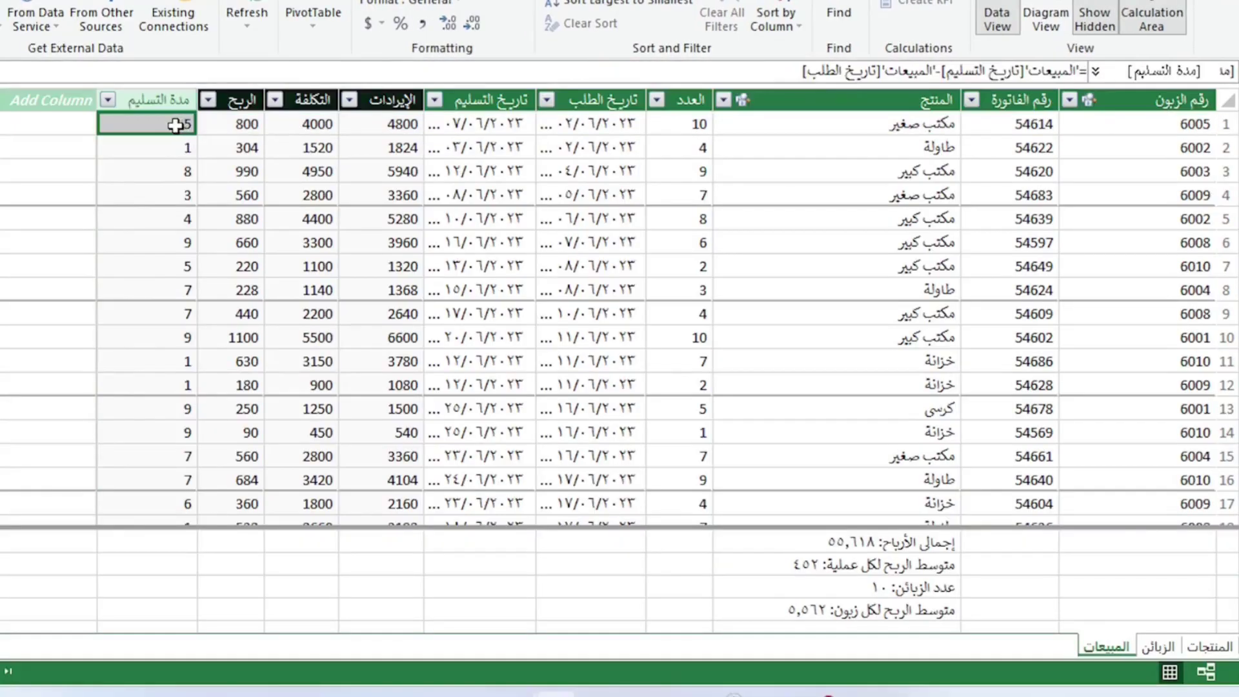
{"action": "left_click", "coordinate": [179, 146]}
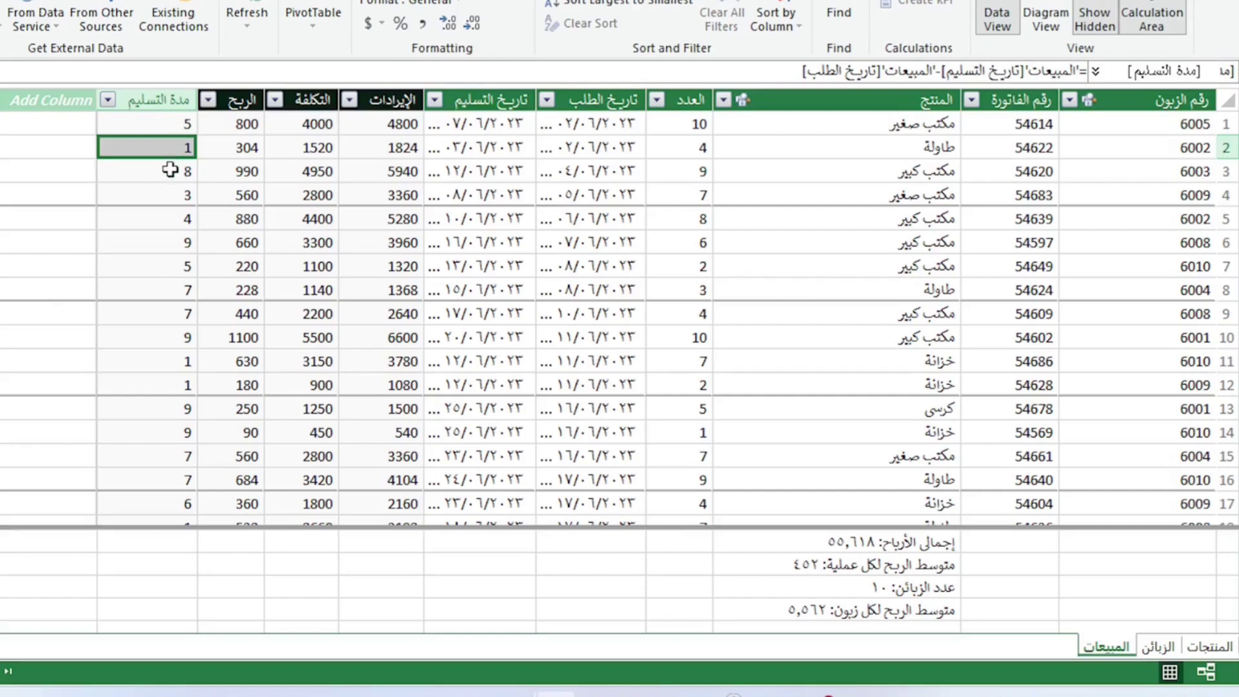
{"action": "left_click", "coordinate": [169, 169]}
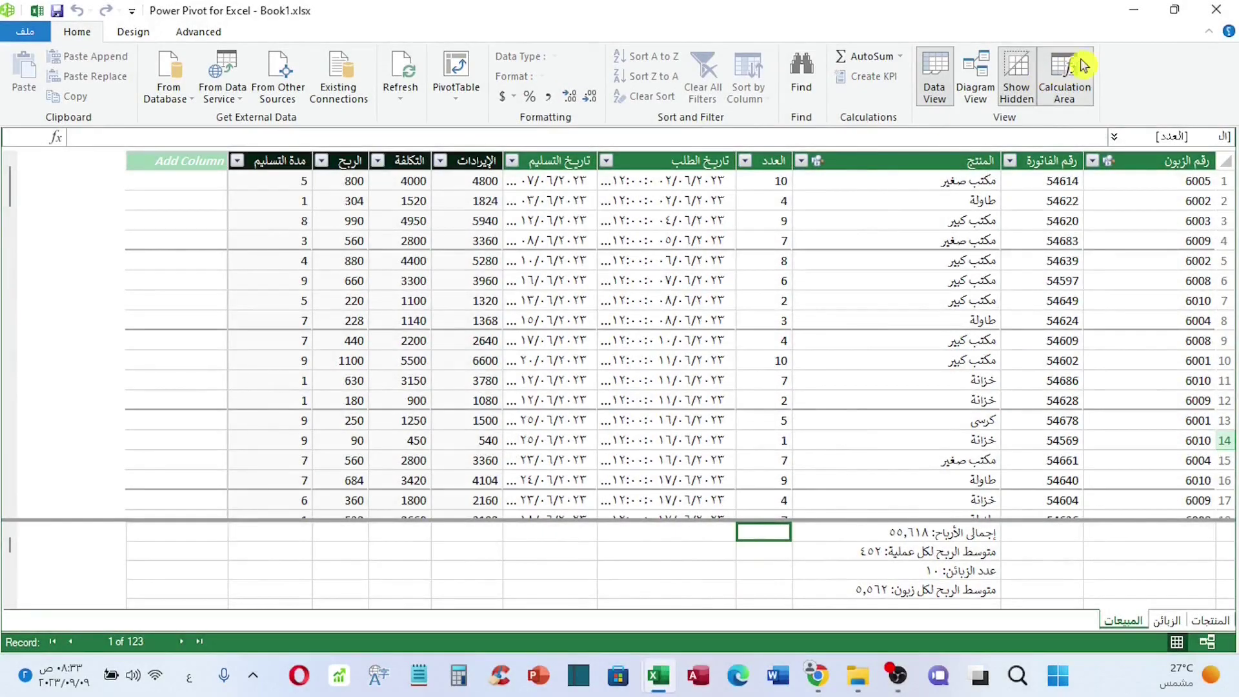
{"action": "left_click", "coordinate": [1213, 14]}
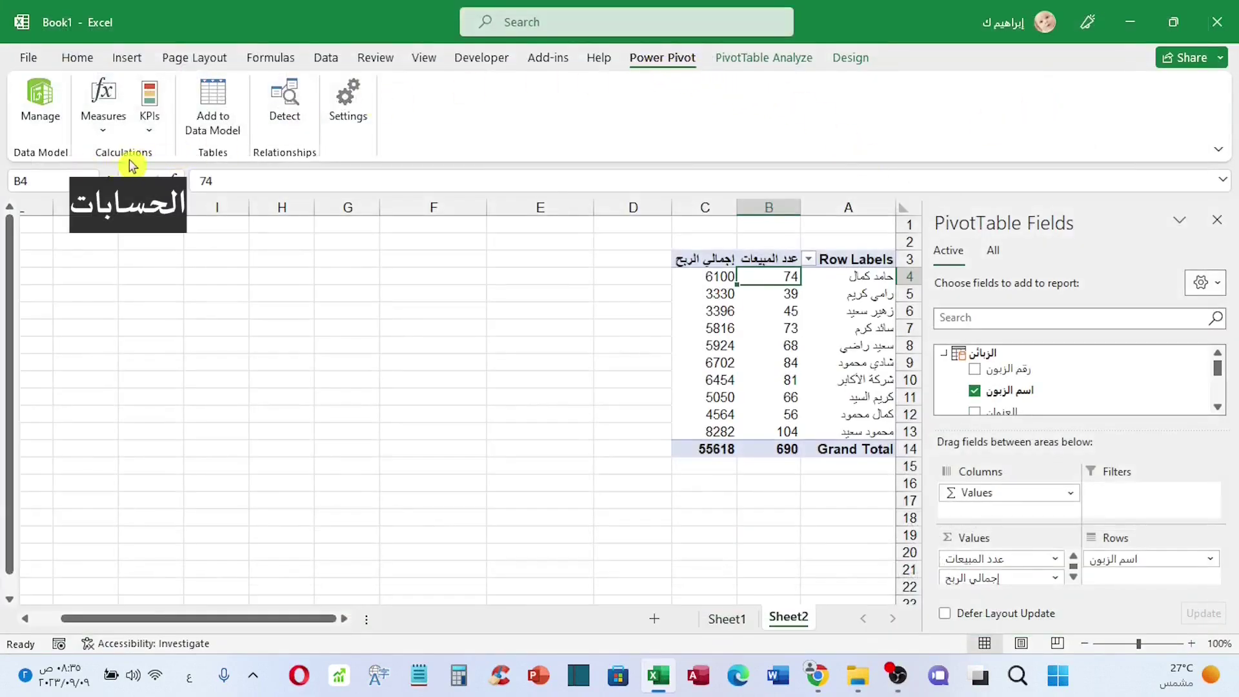
Open the list of existing measures and review each measure's formula, from إجمالي الأرباح to متوسط الربح لكل عملية
{"action": "left_click", "coordinate": [105, 122]}
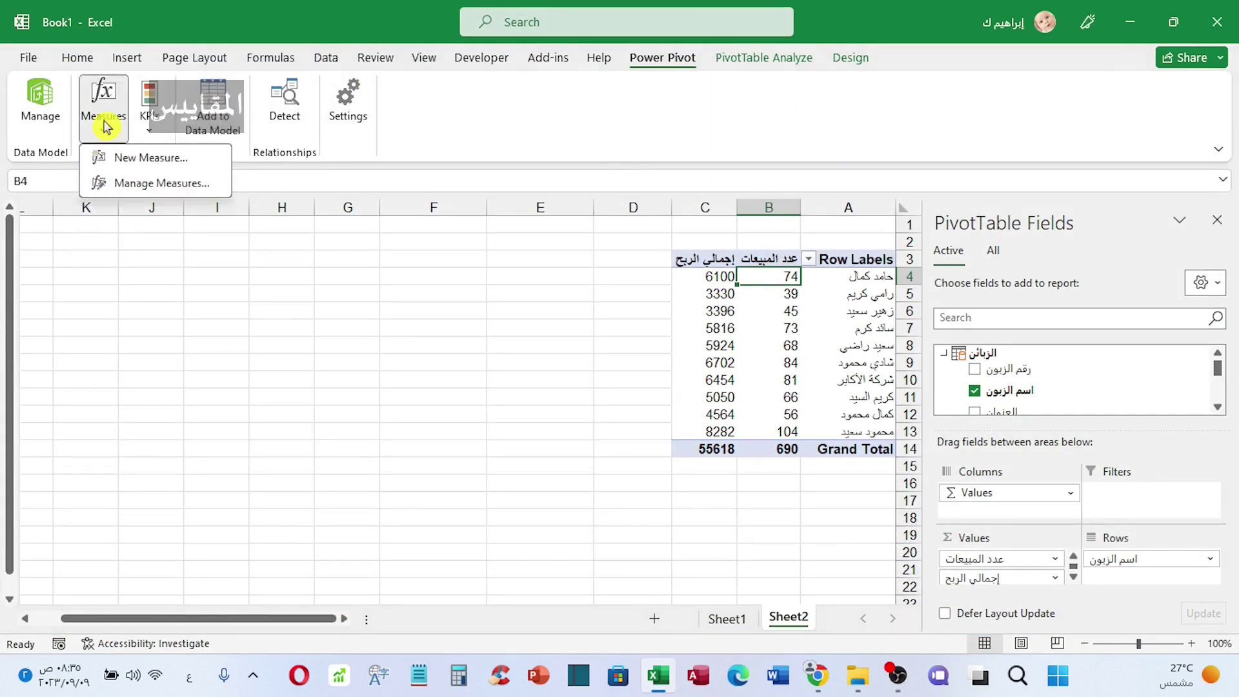
{"action": "left_click", "coordinate": [171, 188]}
{"action": "left_click", "coordinate": [587, 216]}
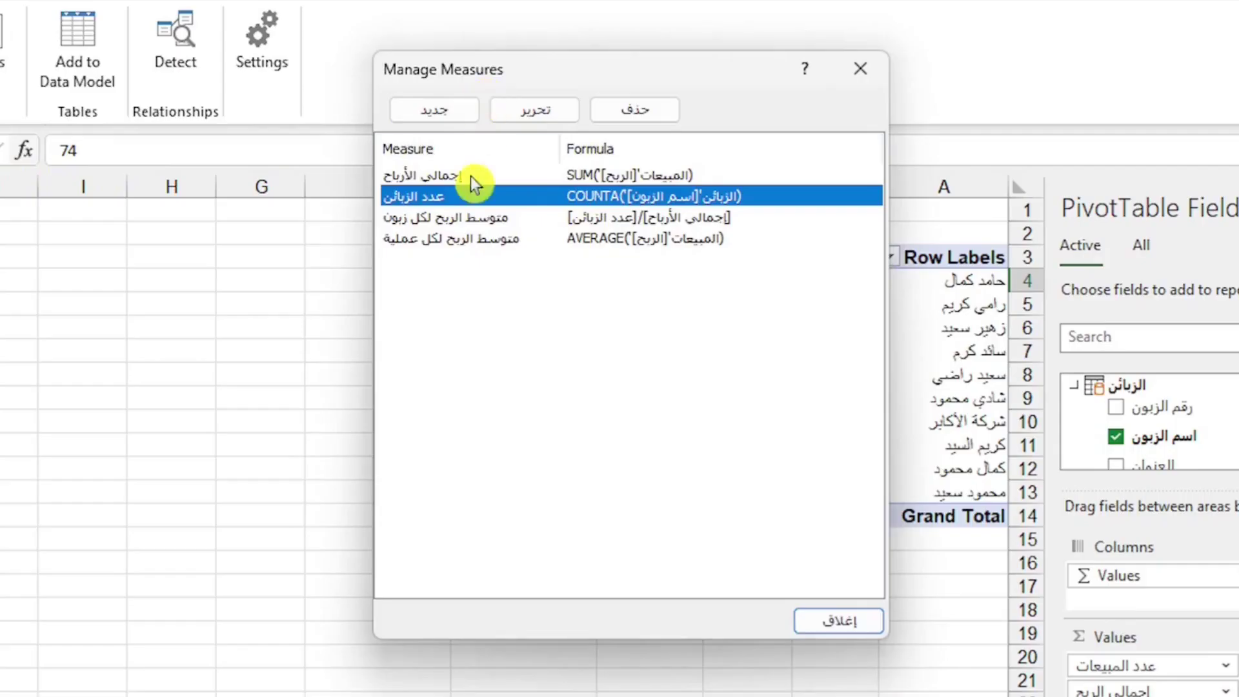
{"action": "left_click", "coordinate": [466, 176]}
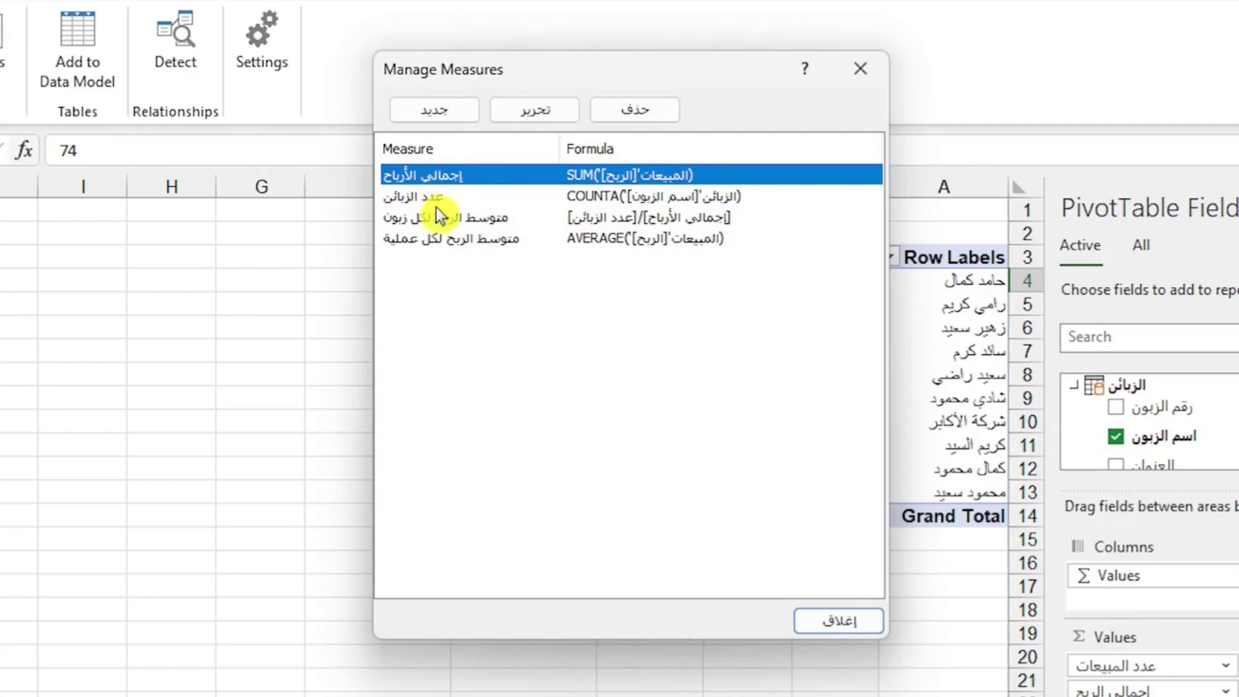
{"action": "left_click", "coordinate": [467, 197]}
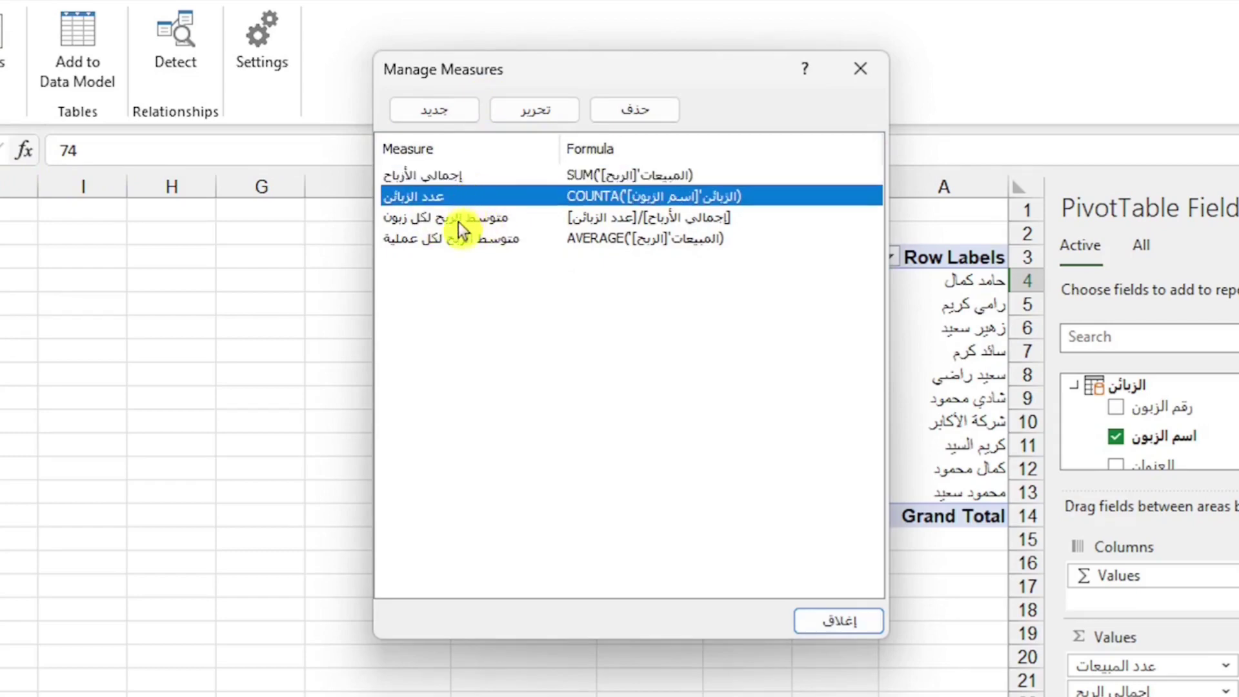
{"action": "left_click", "coordinate": [458, 219]}
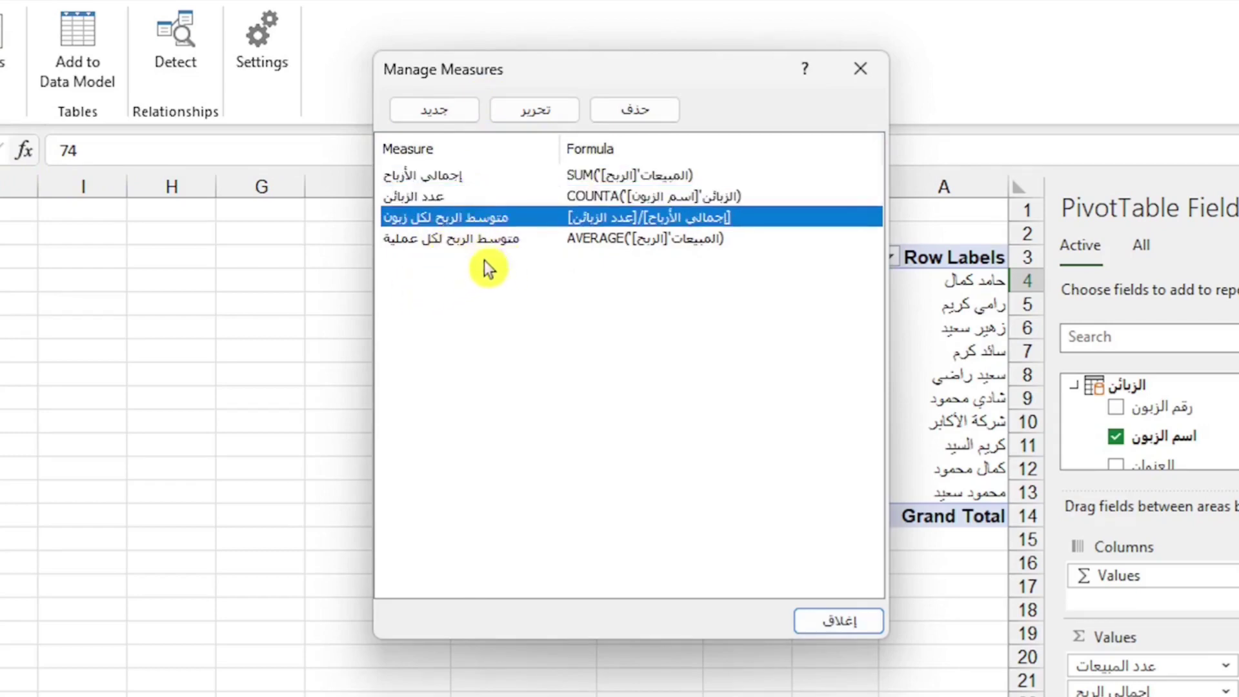
{"action": "left_click", "coordinate": [501, 245]}
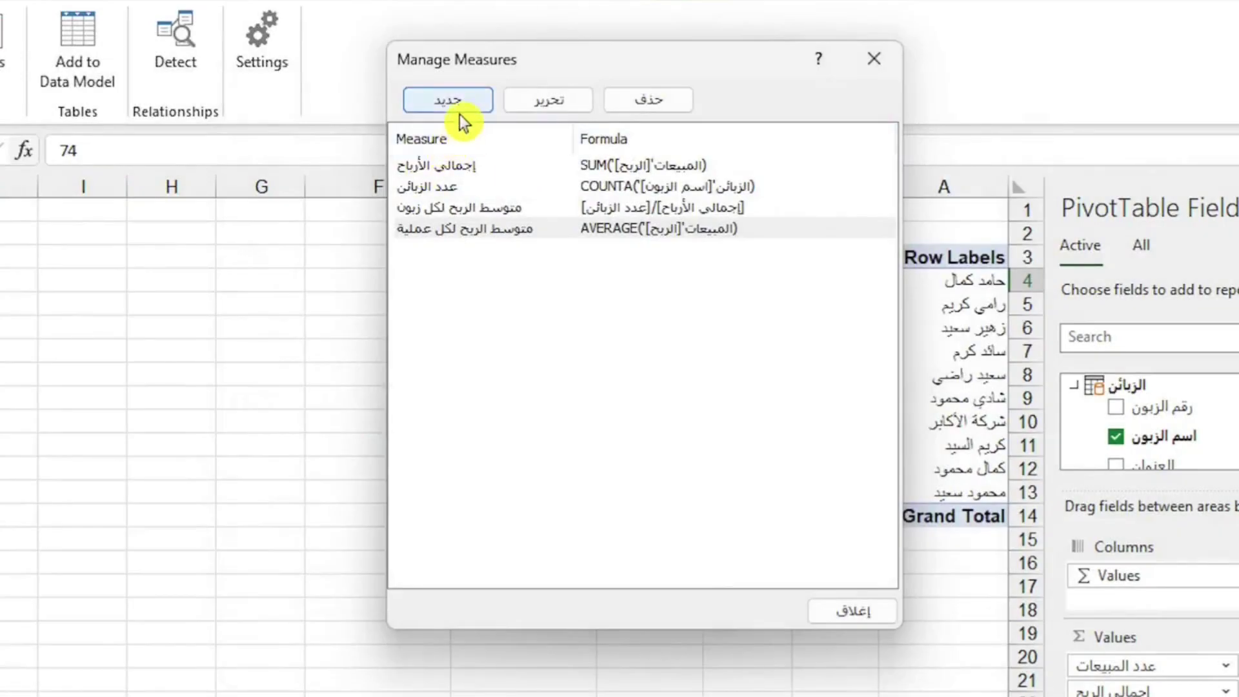
Create a new measure in the المبيعات table and name it متوسط مدة التسليم
{"action": "left_click", "coordinate": [460, 109]}
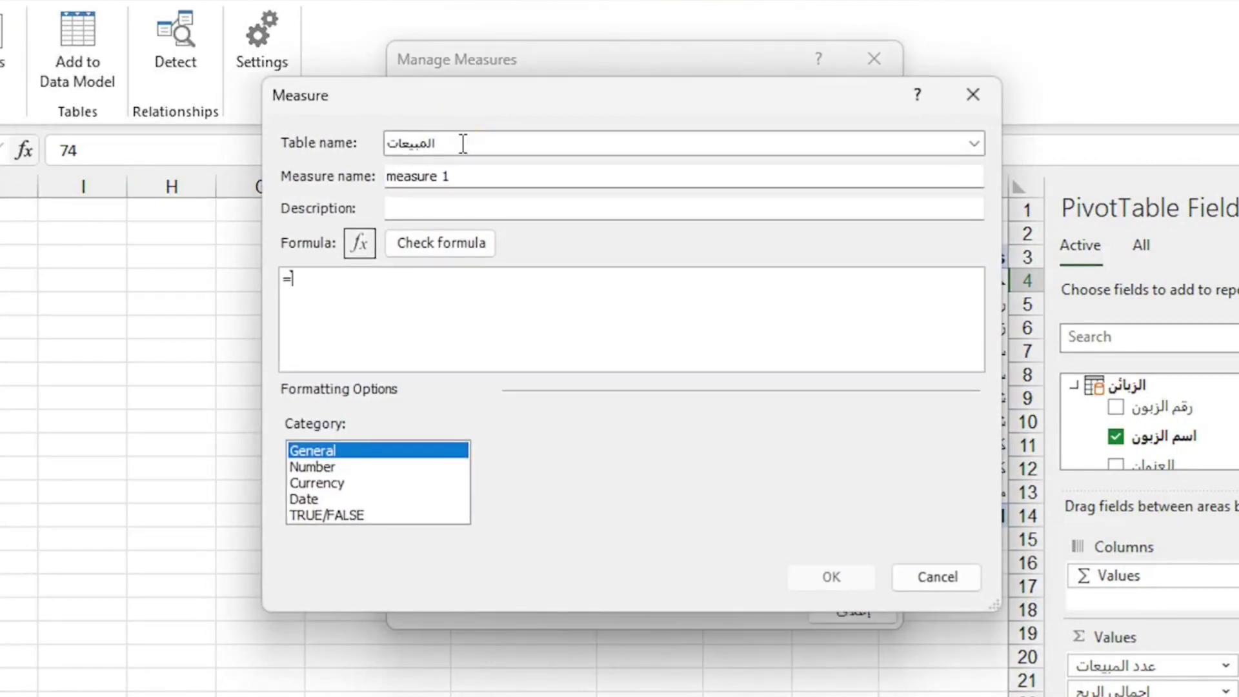
{"action": "left_click", "coordinate": [975, 144]}
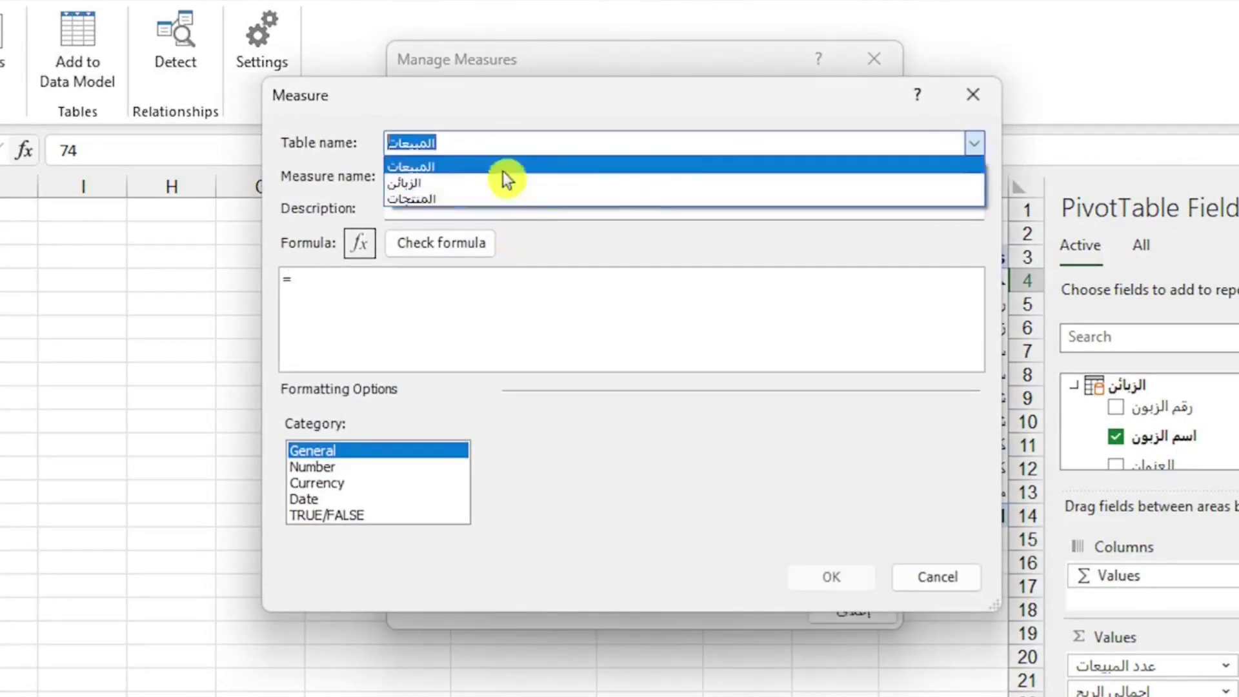
{"action": "left_click", "coordinate": [308, 177]}
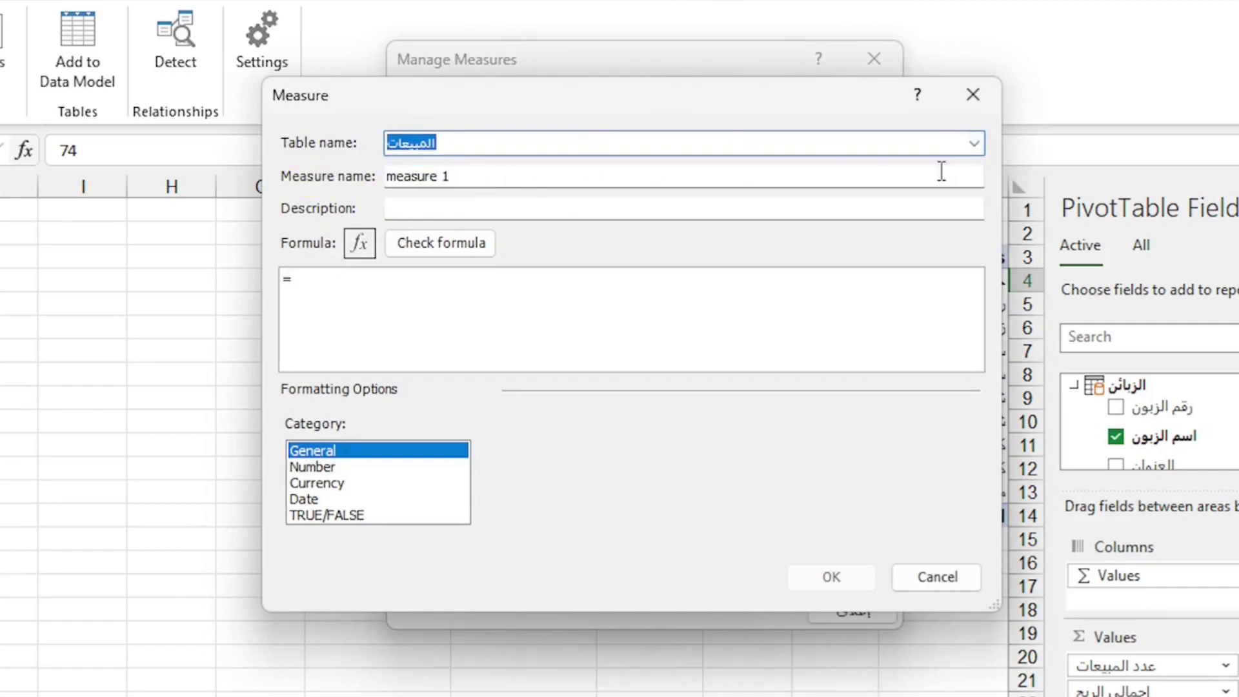
{"action": "left_click_drag", "start_coordinate": [942, 171], "coordinate": [279, 172]}
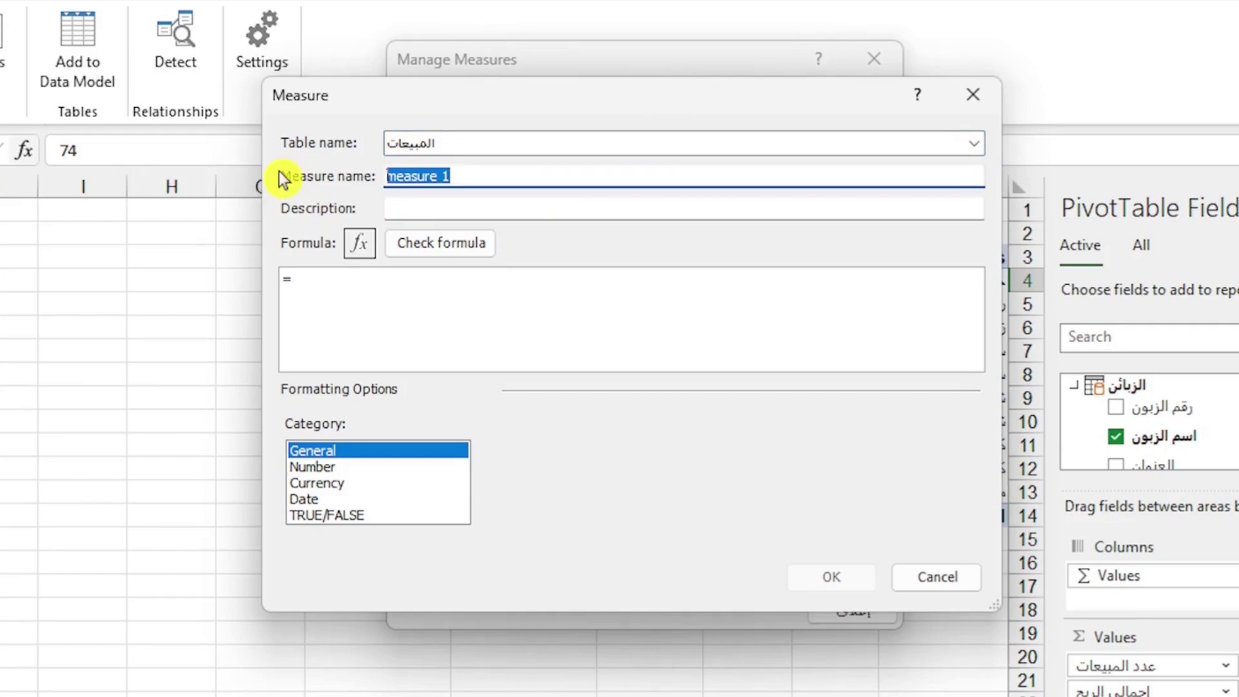
{"action": "type", "text": "متوسط مدة التسلي"}
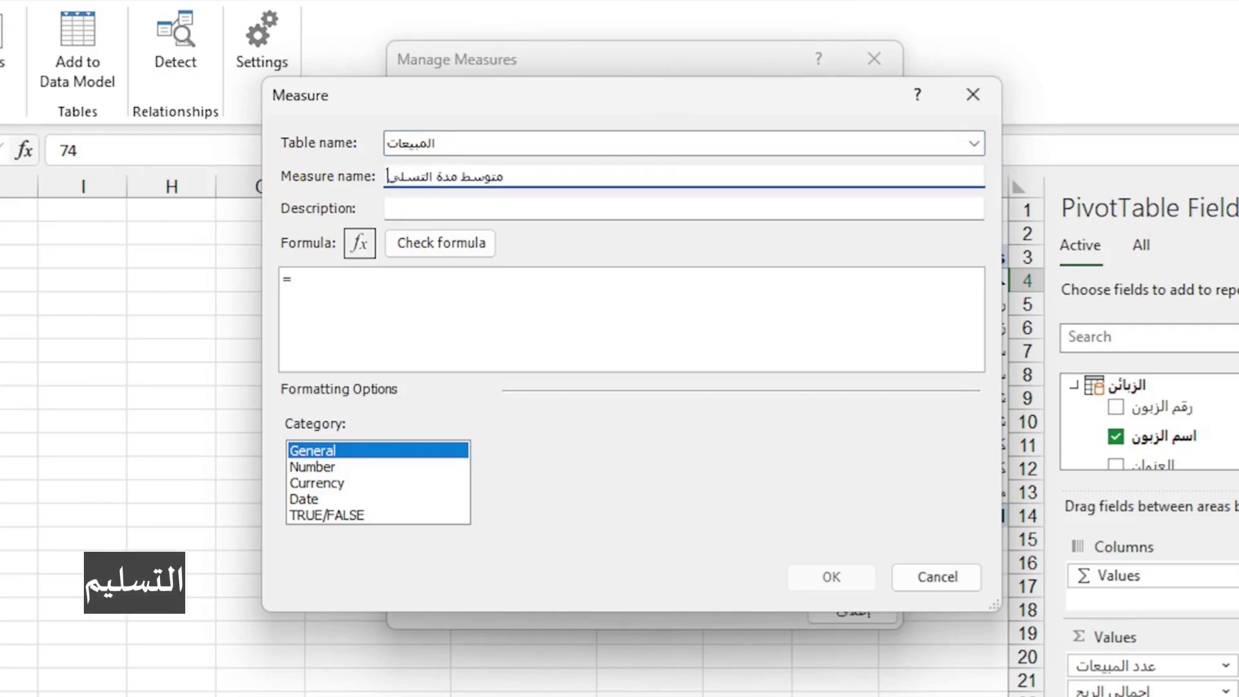
{"action": "type", "text": "م"}
{"action": "left_click", "coordinate": [440, 208]}
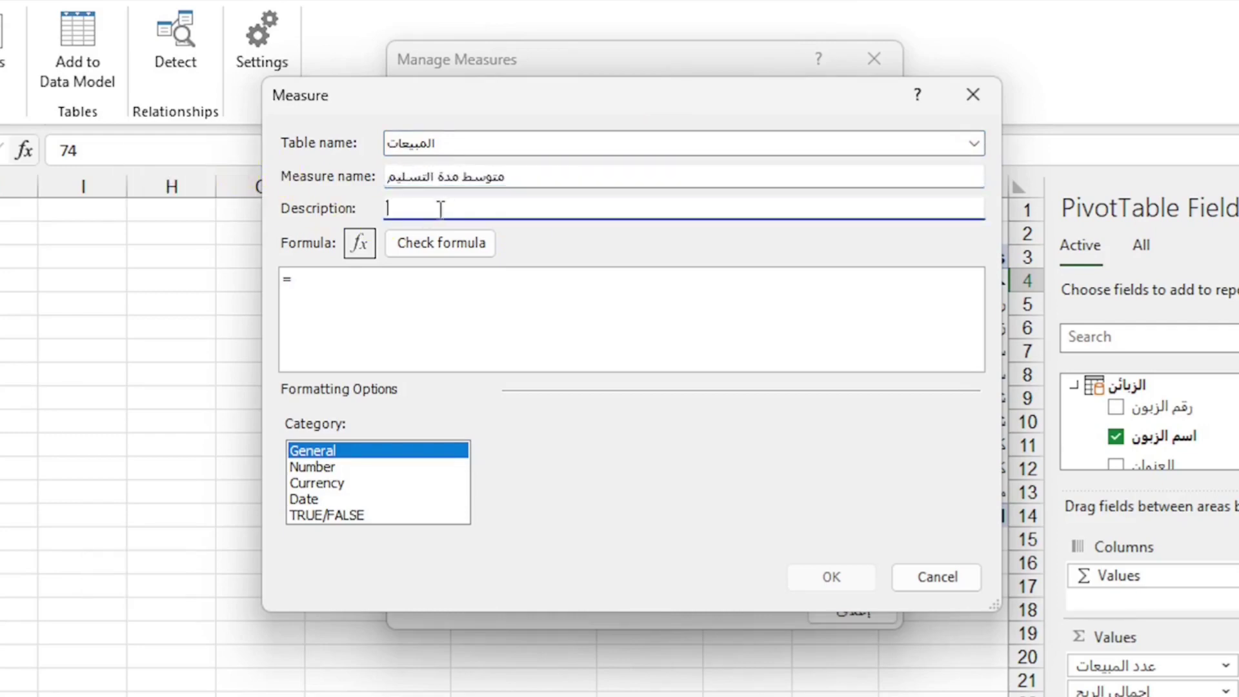
Enter the measure's formula as =AVERAGE('المبيعات'[مدة التسليم])
{"action": "double_click", "coordinate": [355, 277]}
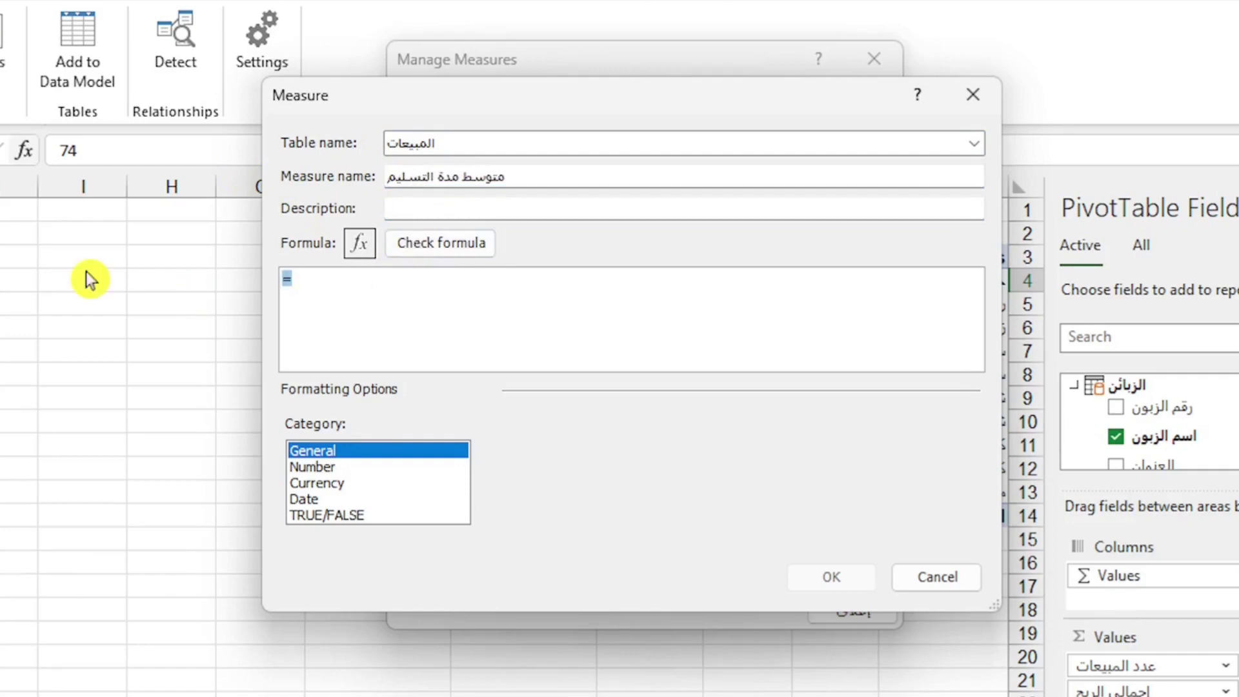
{"action": "left_click", "coordinate": [364, 290]}
{"action": "type", "text": "av"}
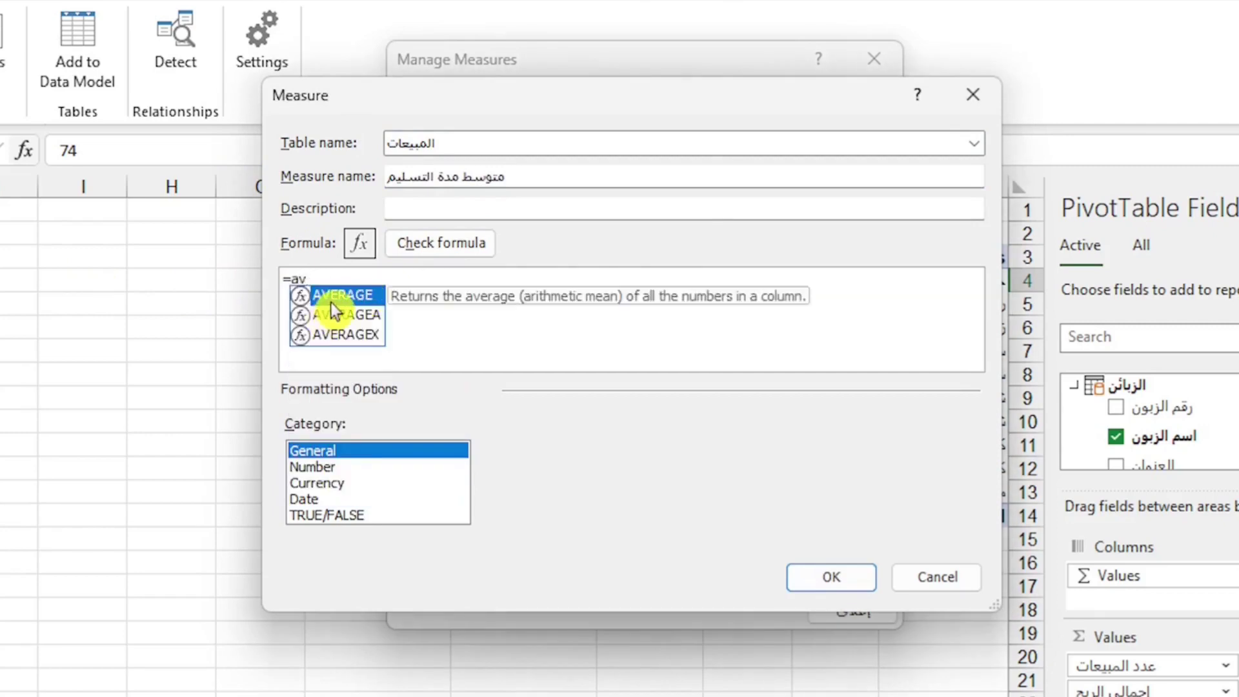
{"action": "double_click", "coordinate": [331, 298]}
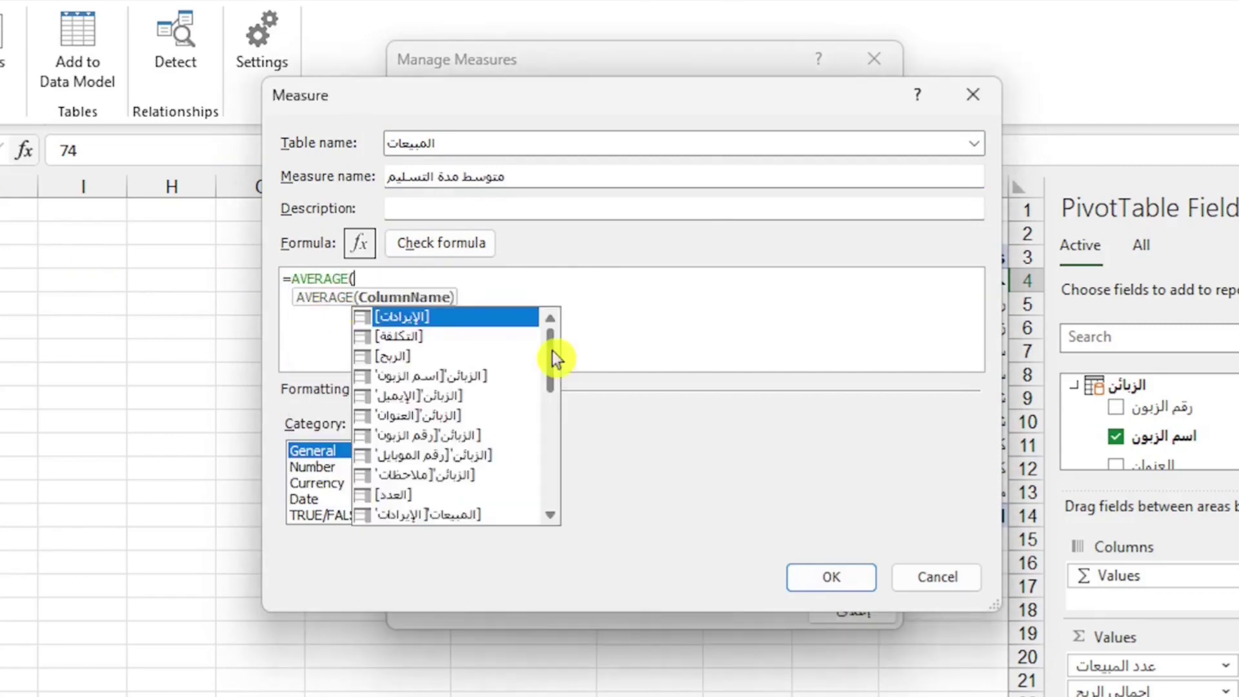
{"action": "left_click_drag", "start_coordinate": [551, 350], "coordinate": [418, 474]}
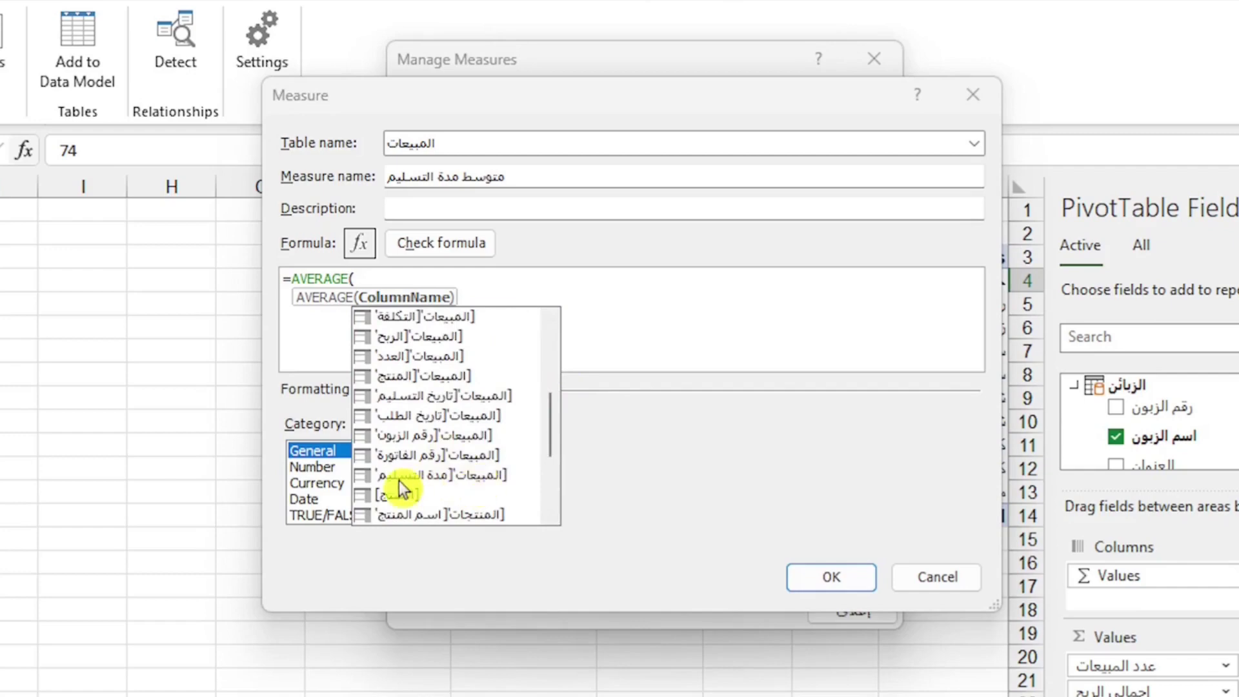
{"action": "double_click", "coordinate": [405, 474]}
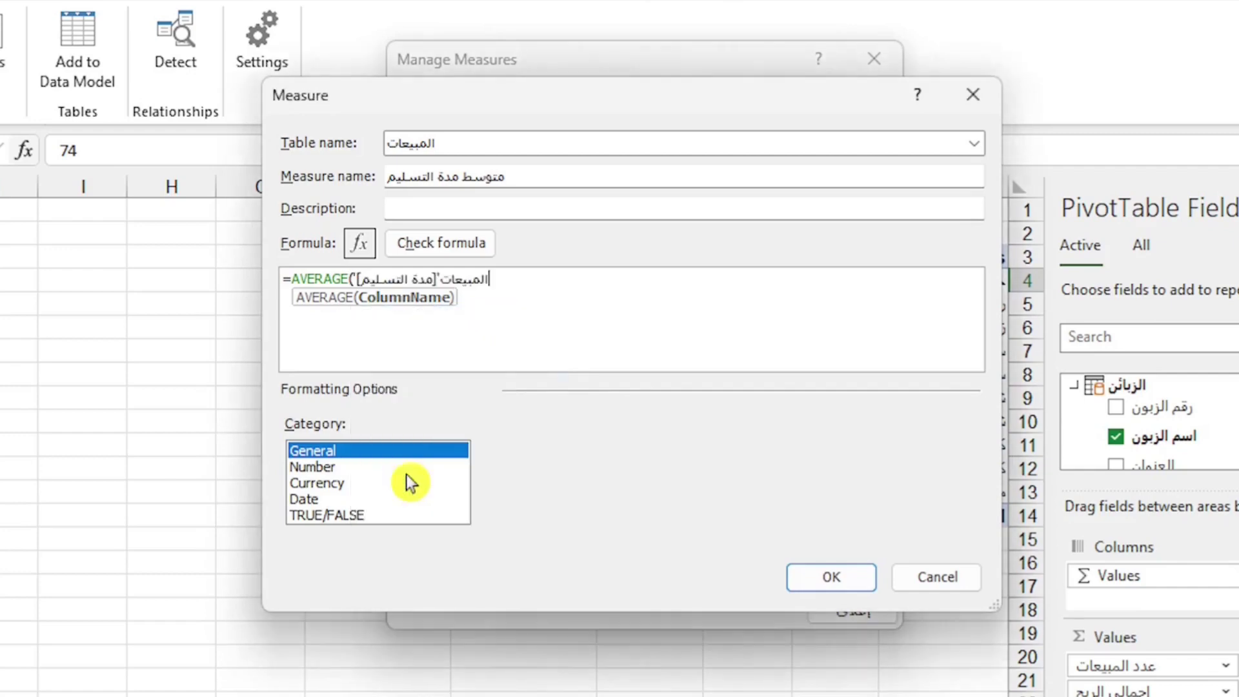
{"action": "type", "text": ")"}
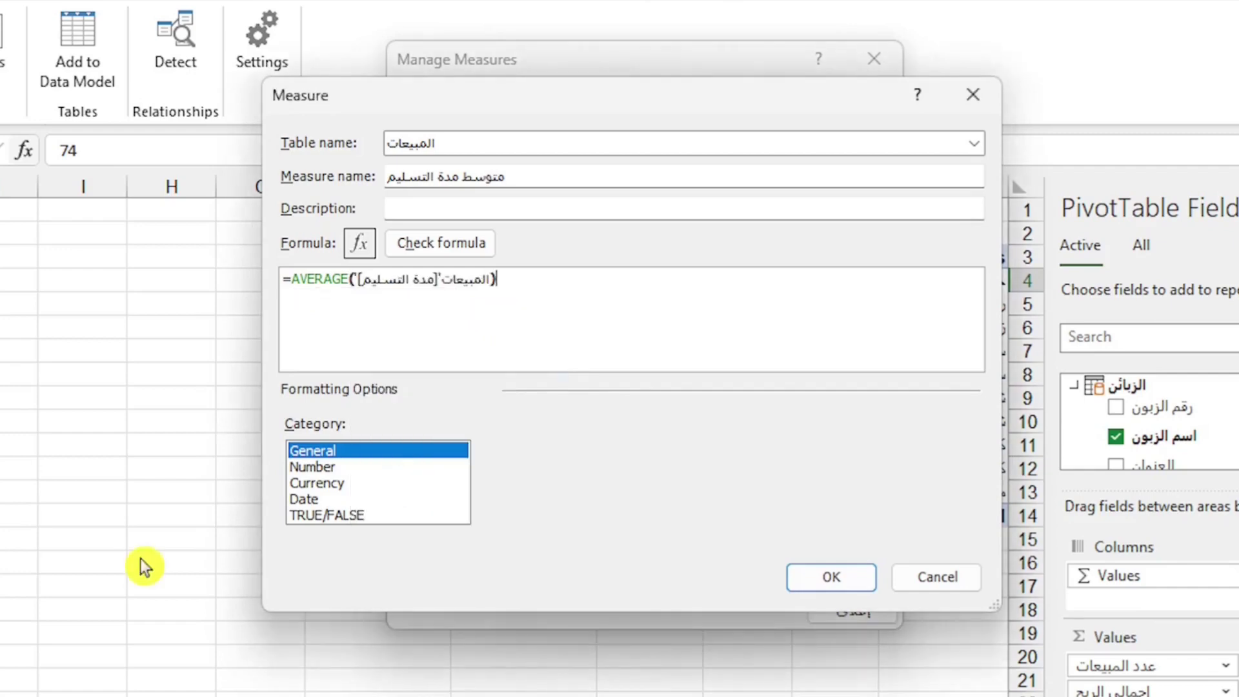
{"action": "left_click", "coordinate": [401, 335]}
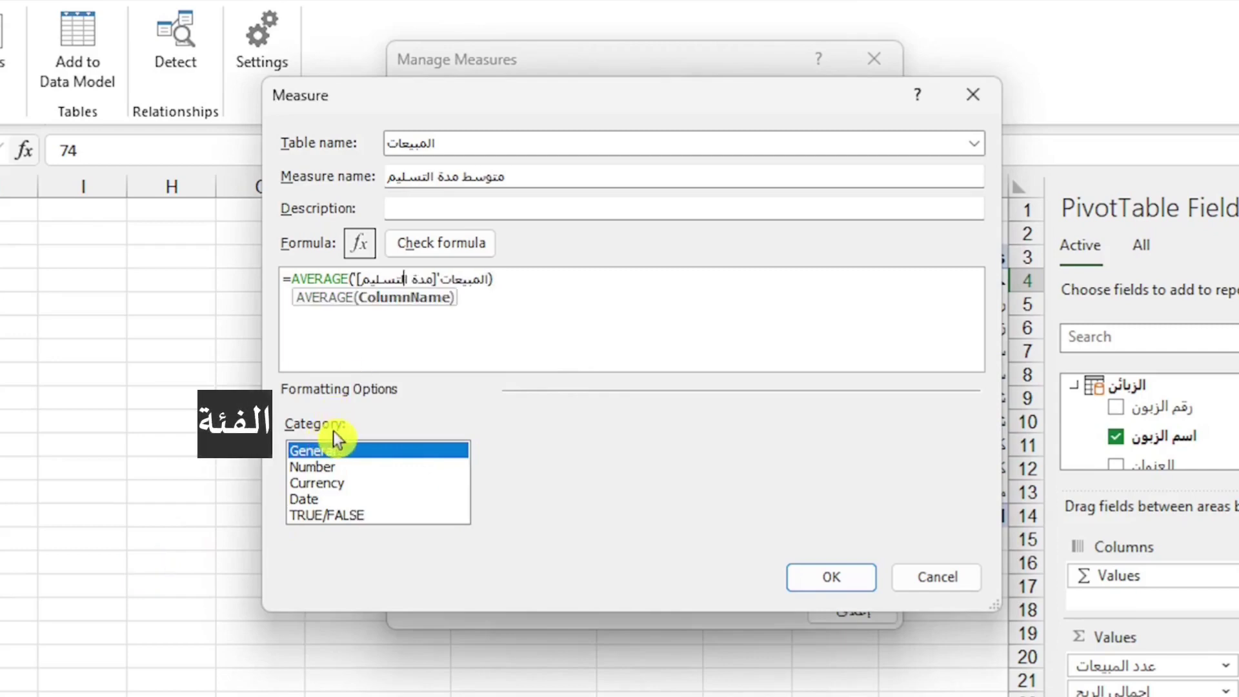
Format the متوسط مدة التسليم measure in the Number category as Whole Number
{"action": "left_click", "coordinate": [314, 466]}
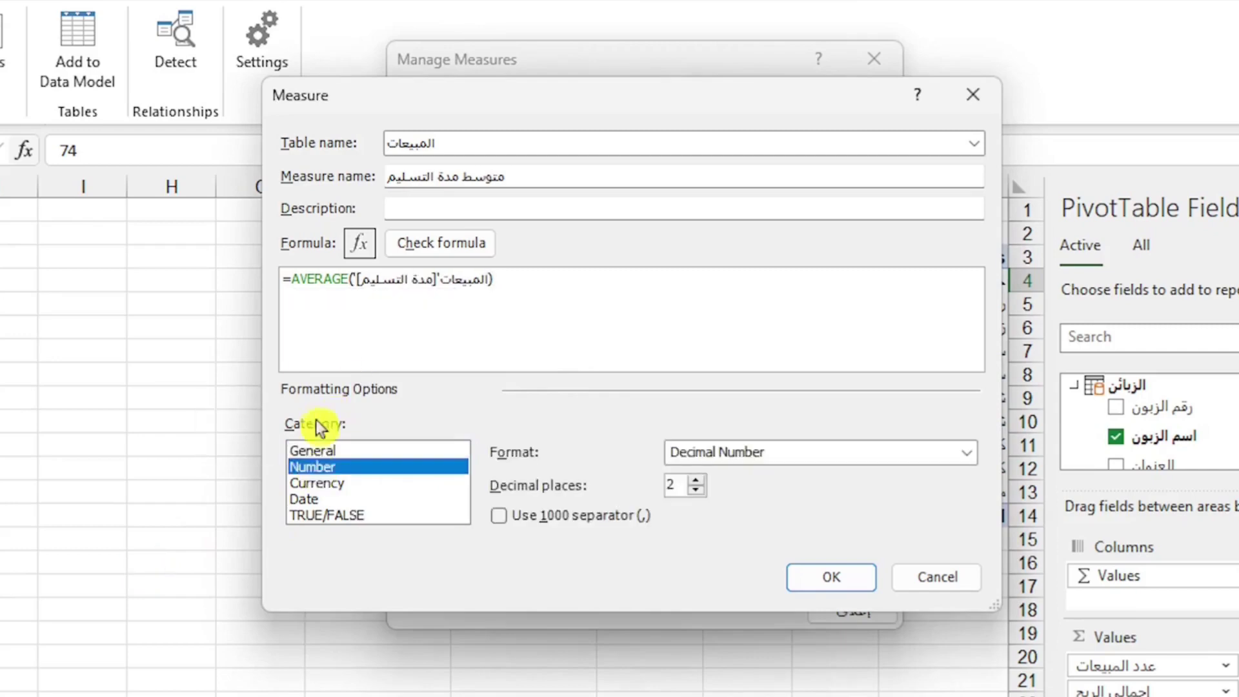
{"action": "left_click", "coordinate": [710, 455]}
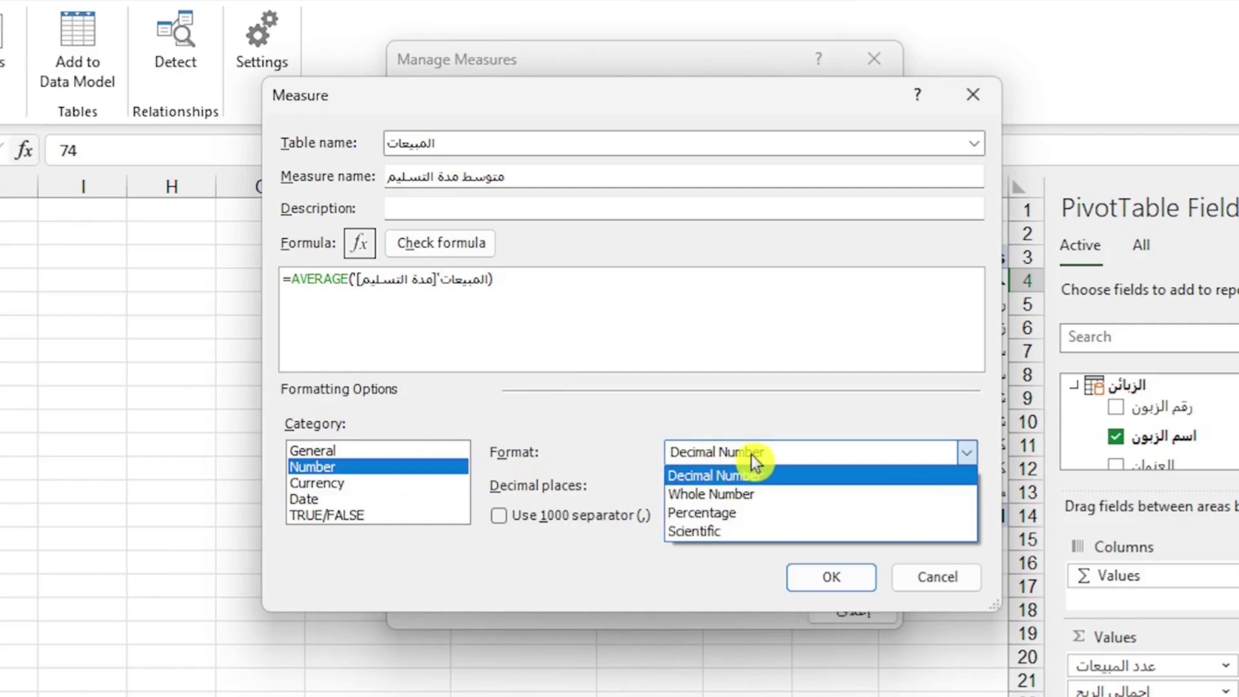
{"action": "left_click", "coordinate": [742, 493]}
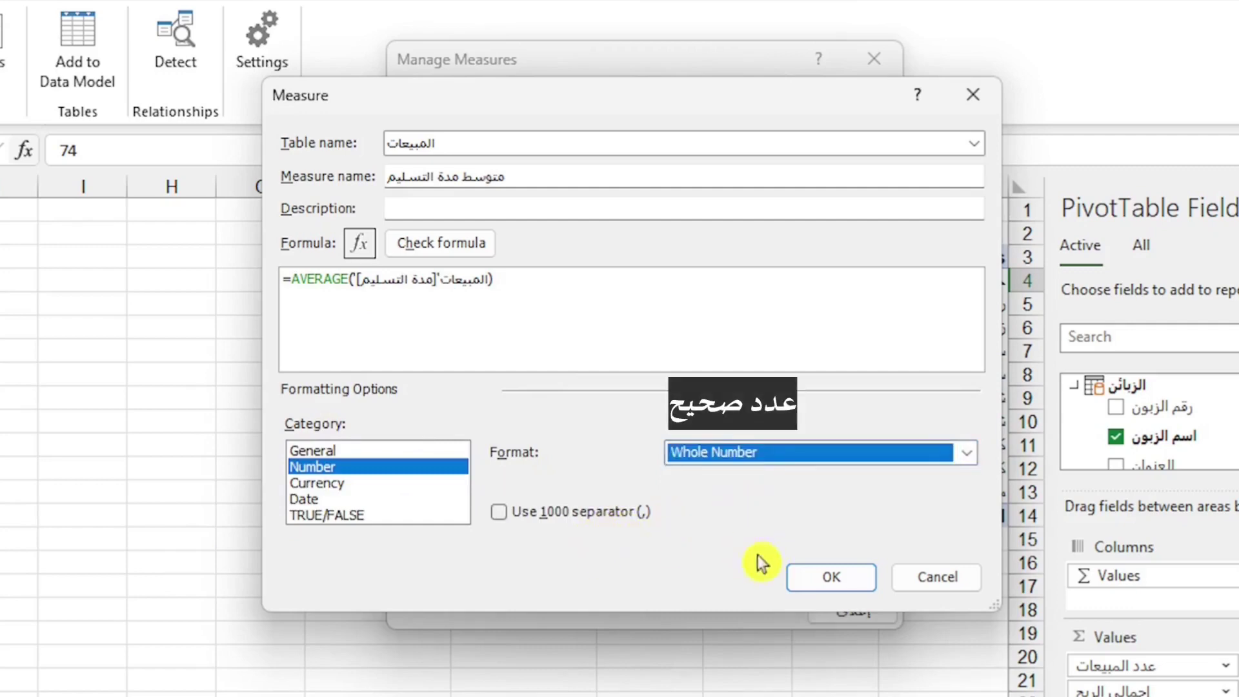
{"action": "left_click", "coordinate": [451, 328]}
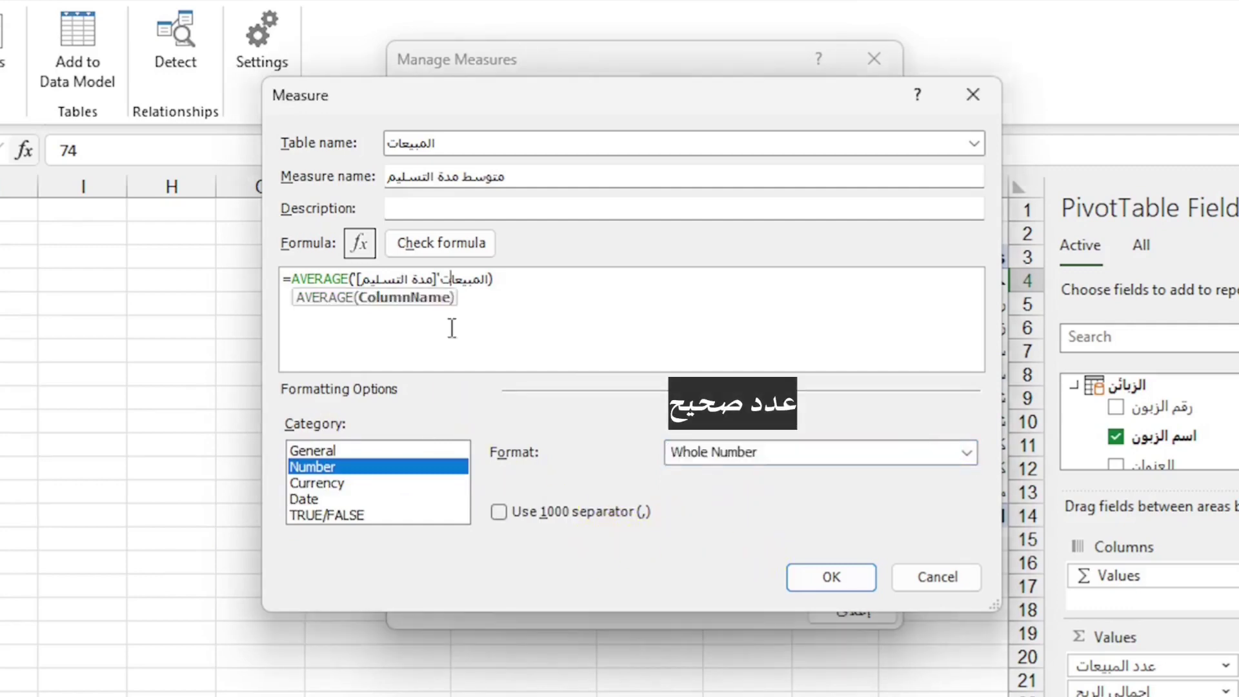
Check the new measure's formula for errors, save the measure and close the measure list
{"action": "left_click", "coordinate": [465, 254]}
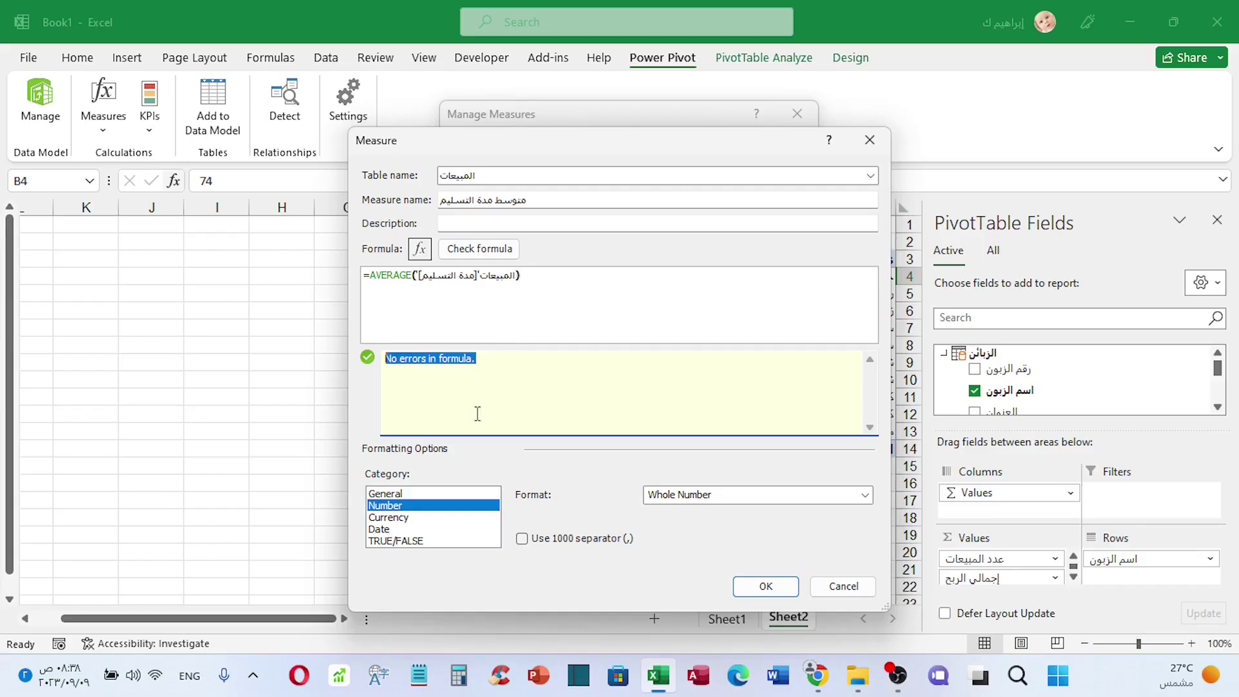
{"action": "left_click", "coordinate": [765, 586]}
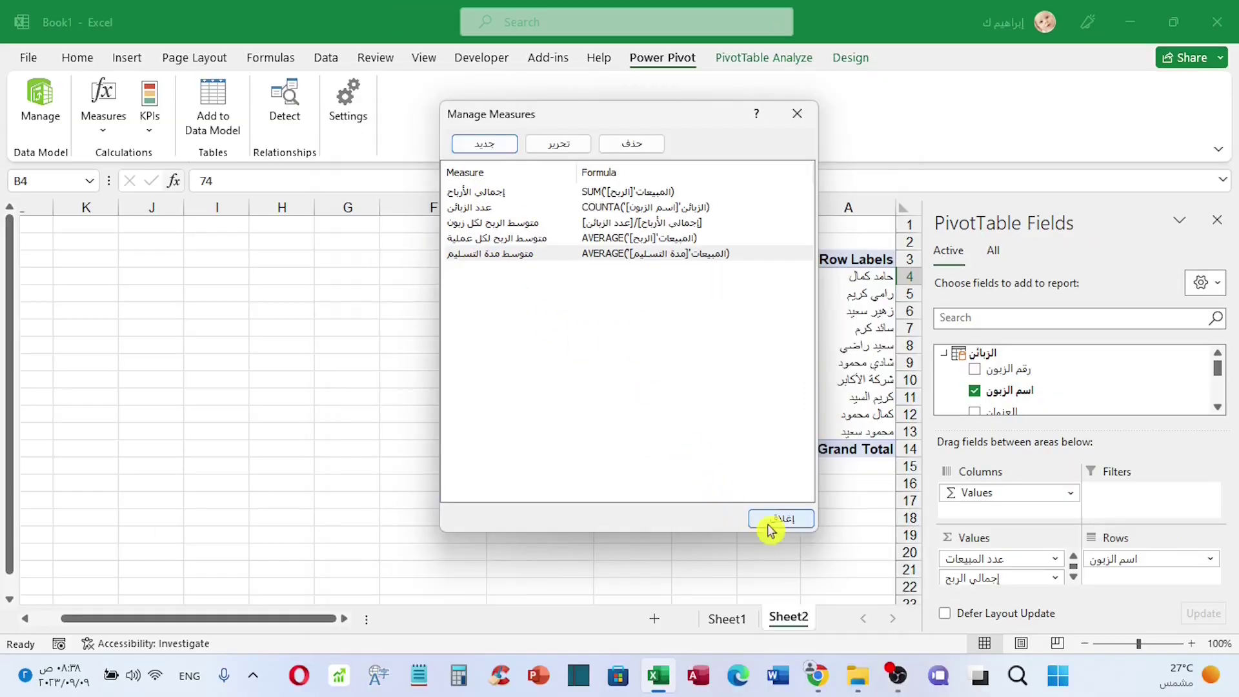
{"action": "left_click", "coordinate": [753, 593]}
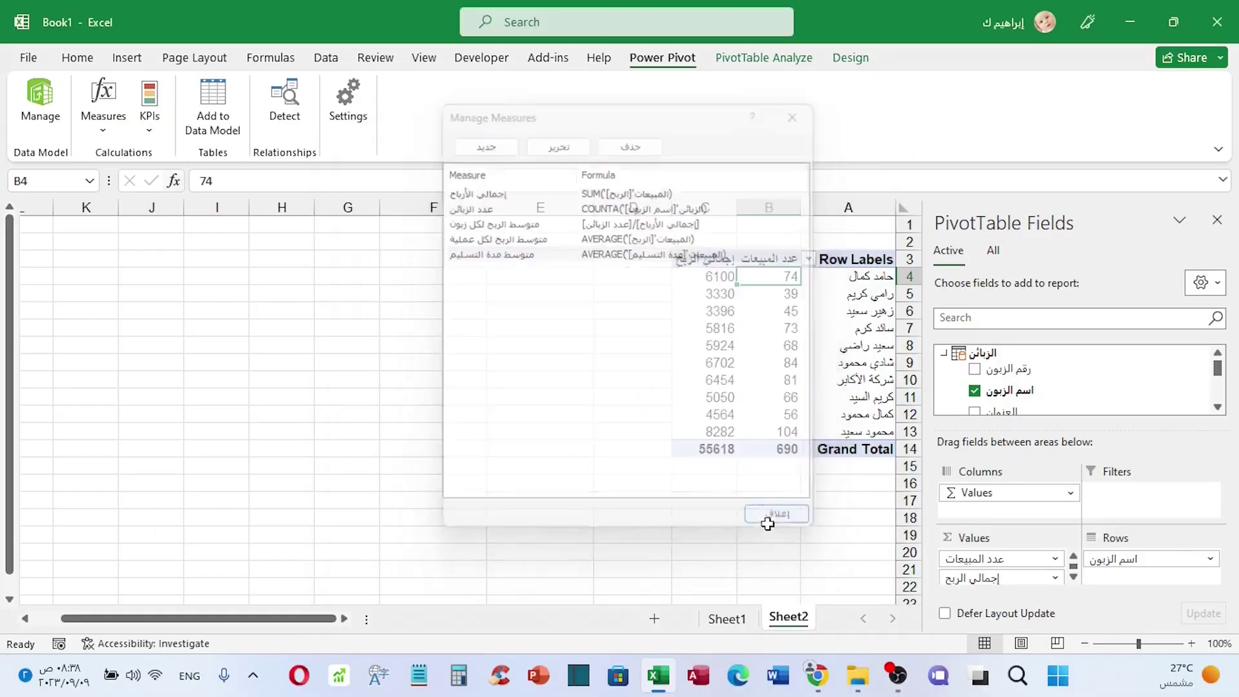
Inspect the متوسط مدة التسليم measure in the data model's calculation area and return to the workbook
{"action": "left_click", "coordinate": [52, 115]}
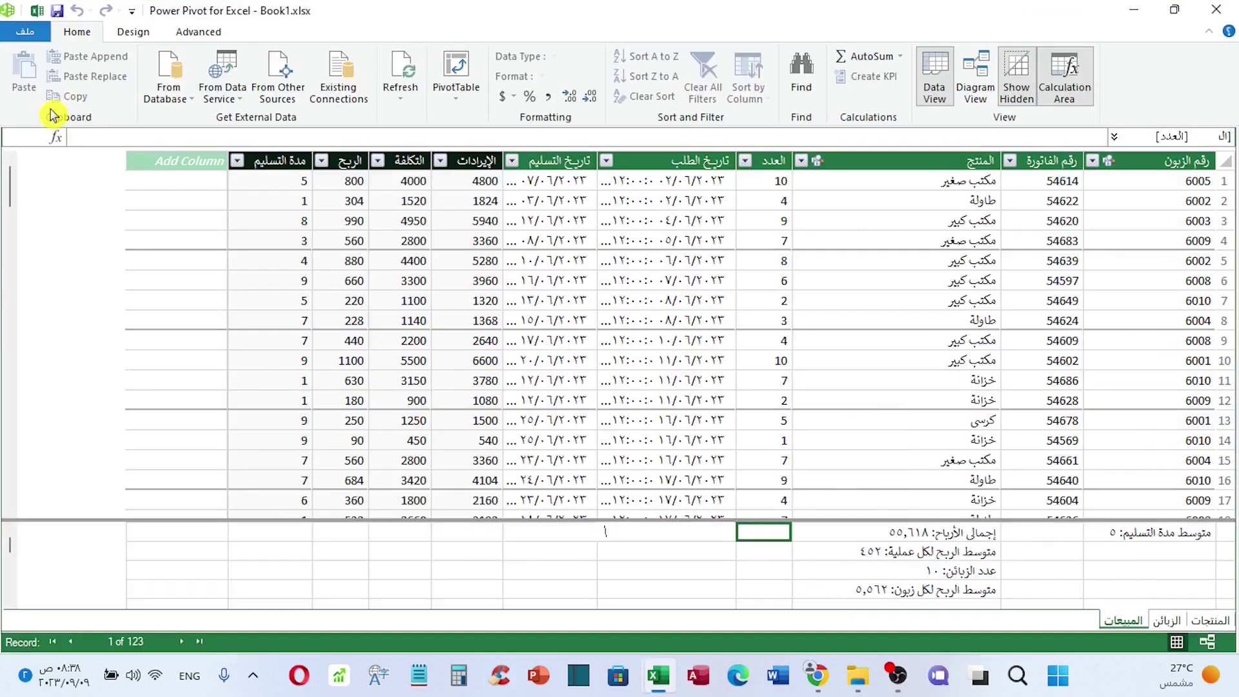
{"action": "left_click", "coordinate": [1145, 536]}
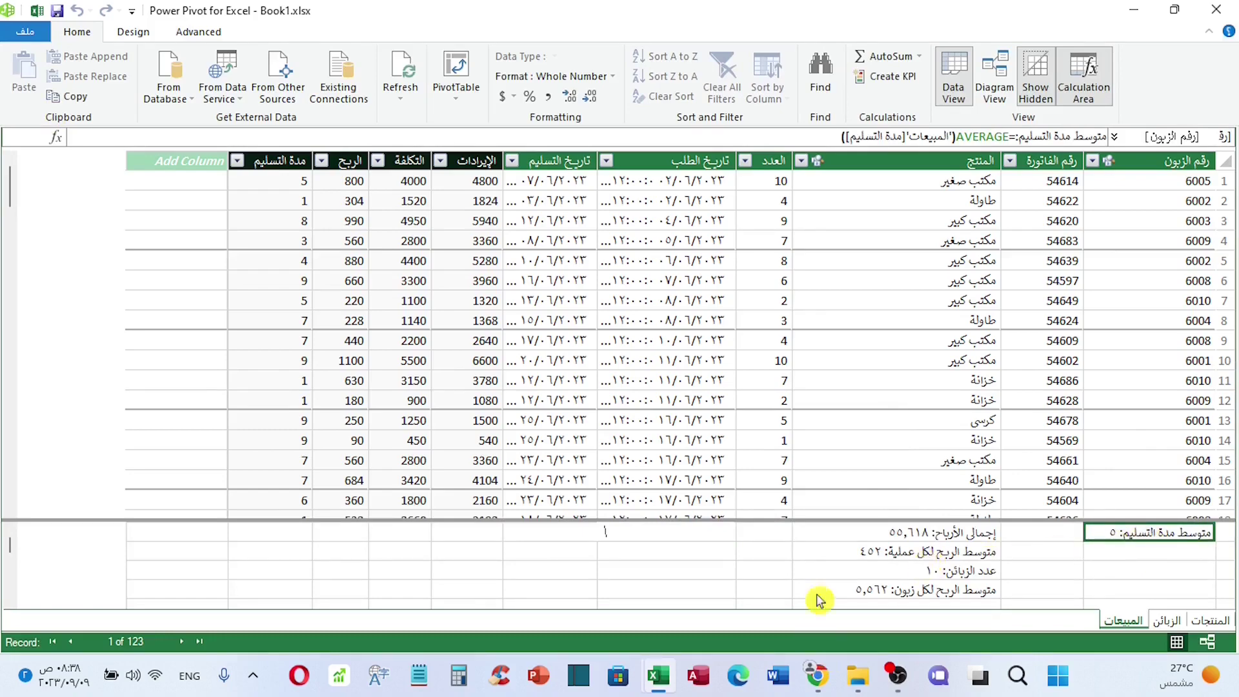
{"action": "left_click", "coordinate": [1215, 9]}
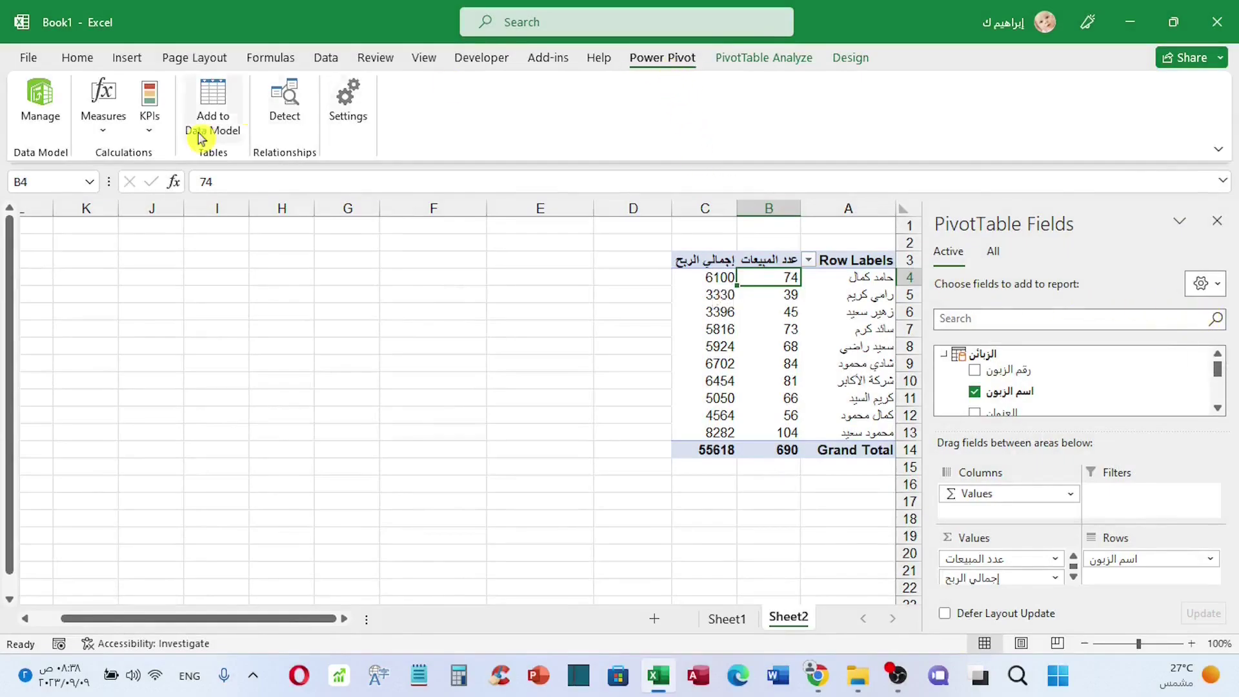
Start a new KPI with إجمالي الأرباح as its base field
{"action": "left_click", "coordinate": [148, 125]}
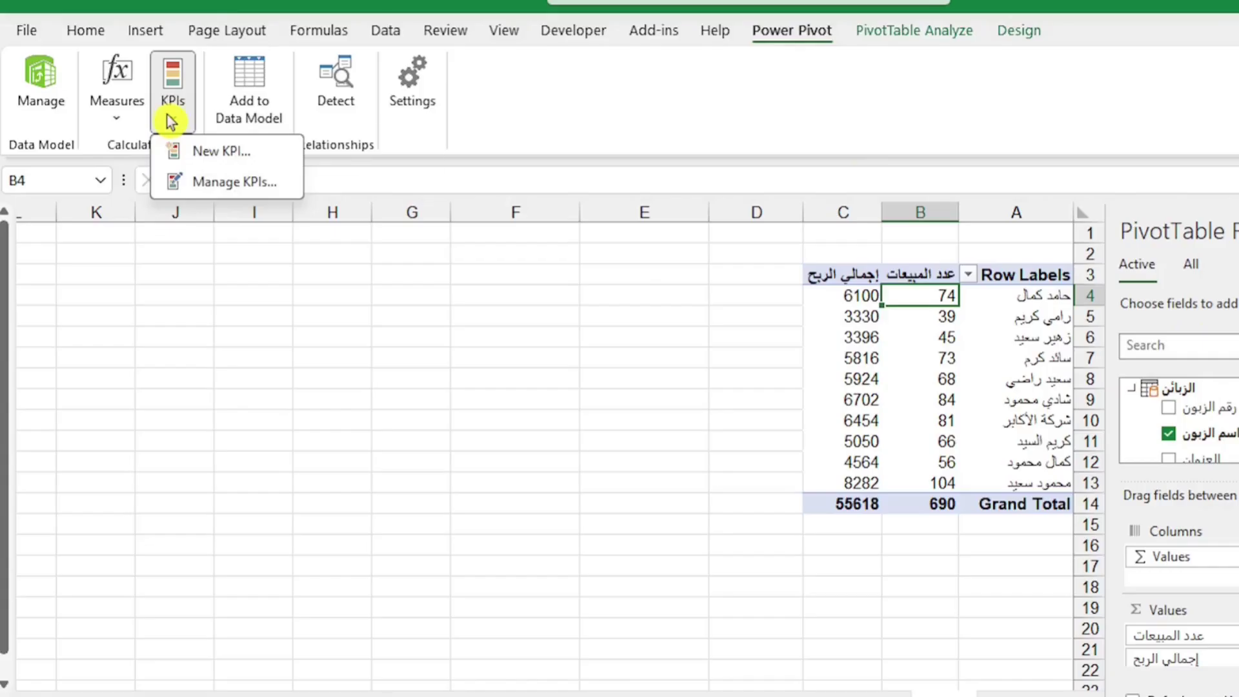
{"action": "left_click", "coordinate": [183, 149]}
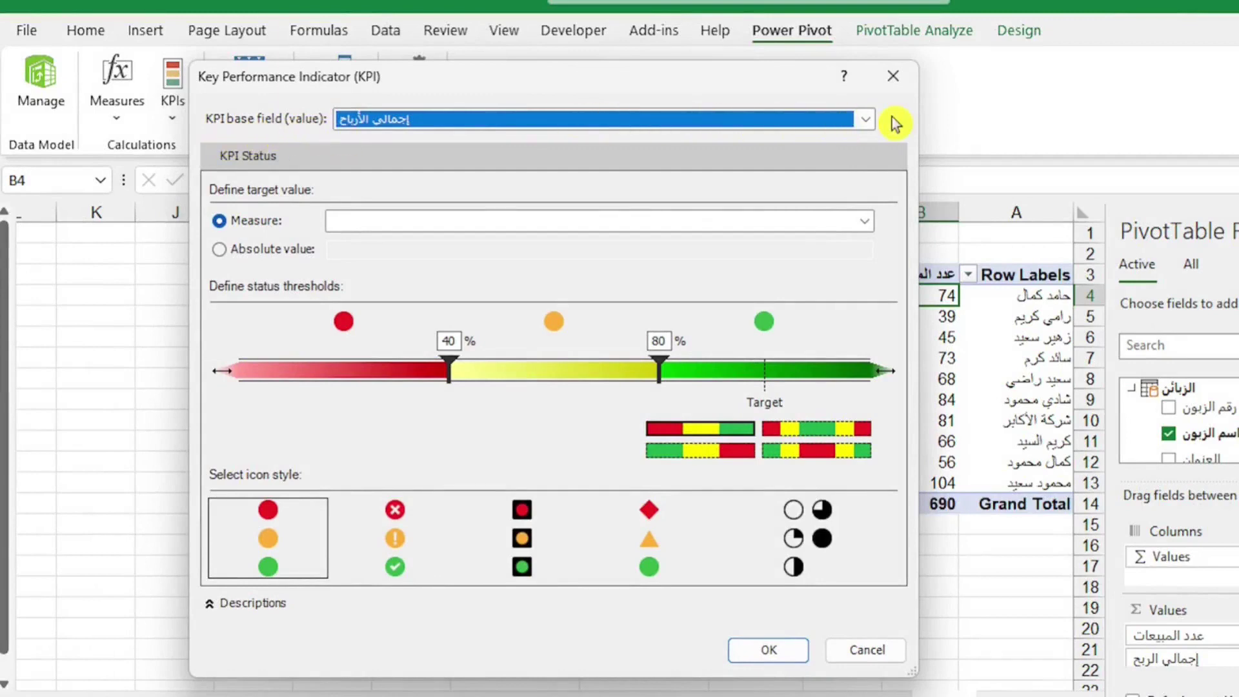
{"action": "left_click", "coordinate": [865, 121]}
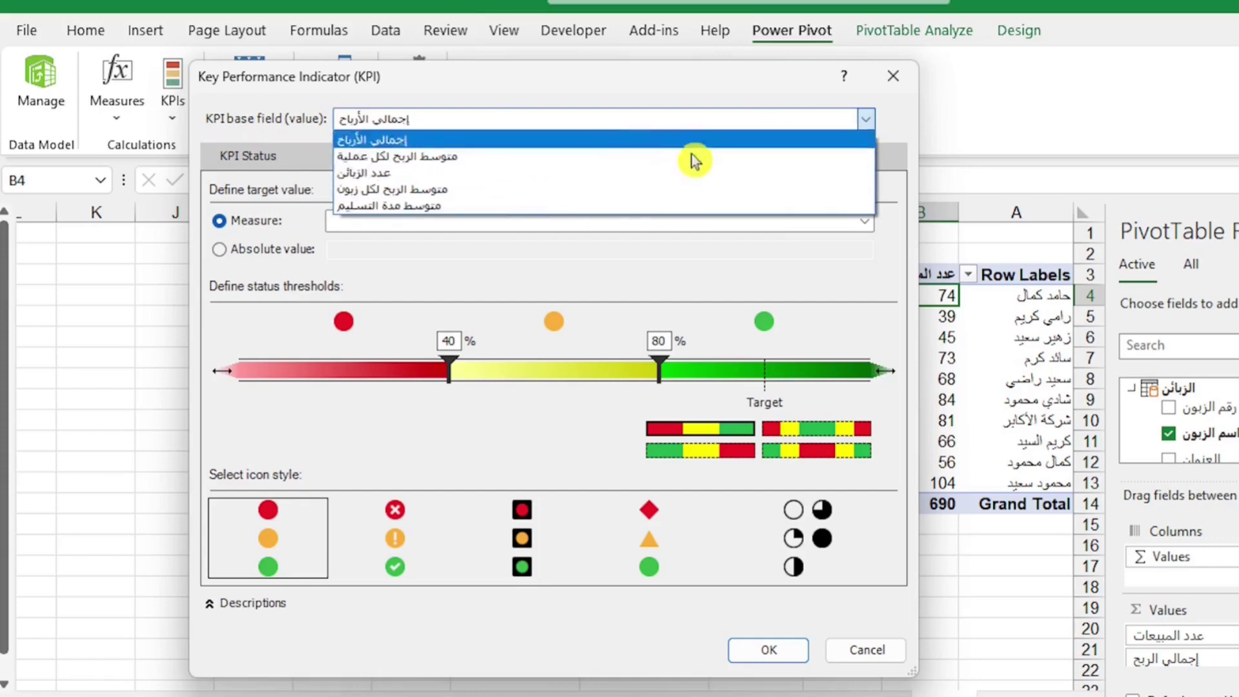
{"action": "left_click", "coordinate": [367, 145]}
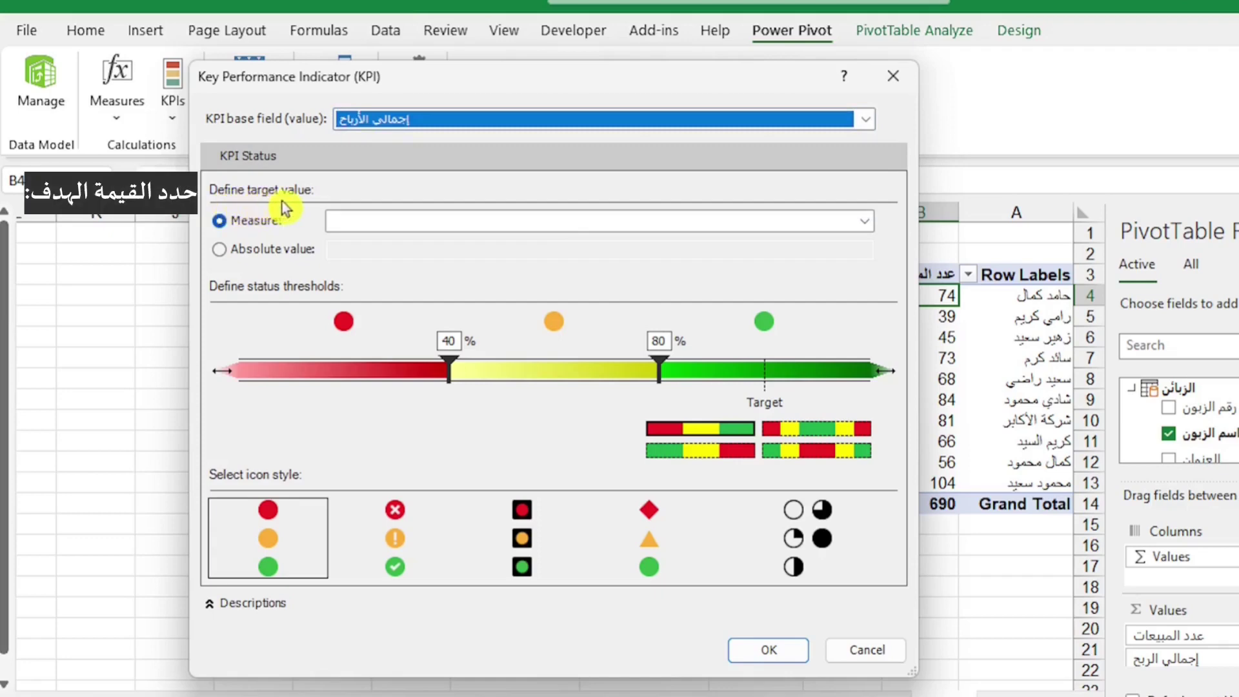
Set the KPI's target to an absolute value of 6000 and its status thresholds to 4000 and 6000
{"action": "left_click", "coordinate": [249, 252]}
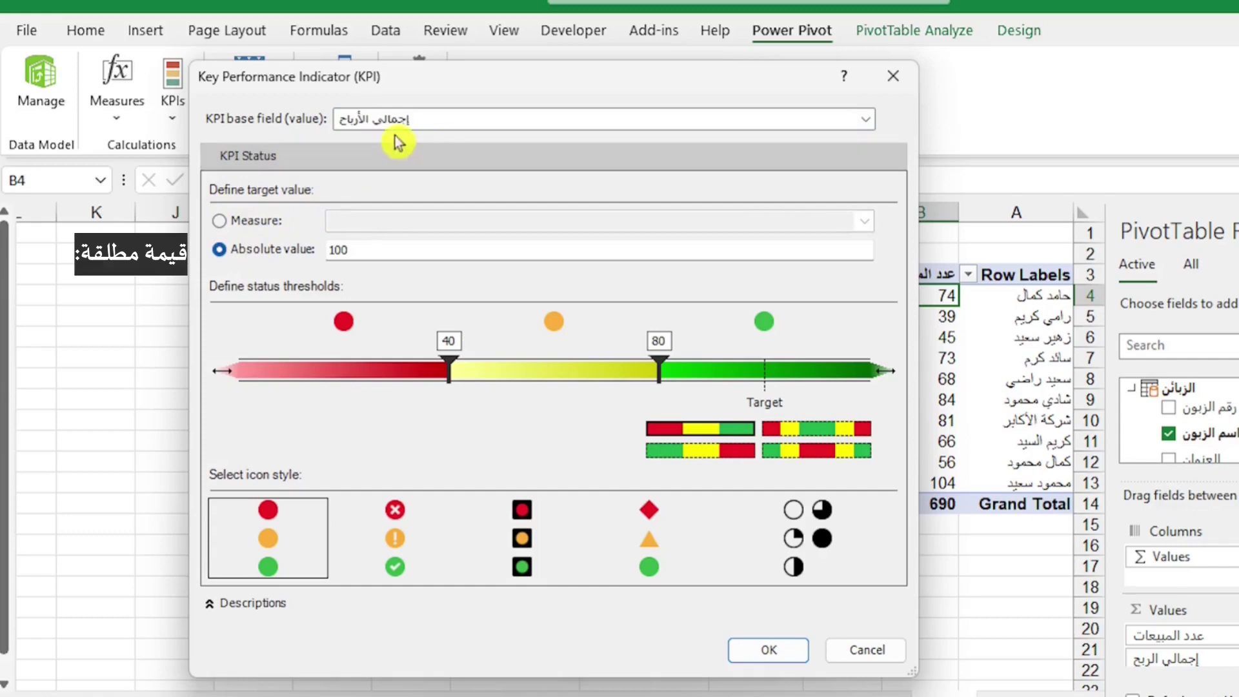
{"action": "double_click", "coordinate": [399, 245]}
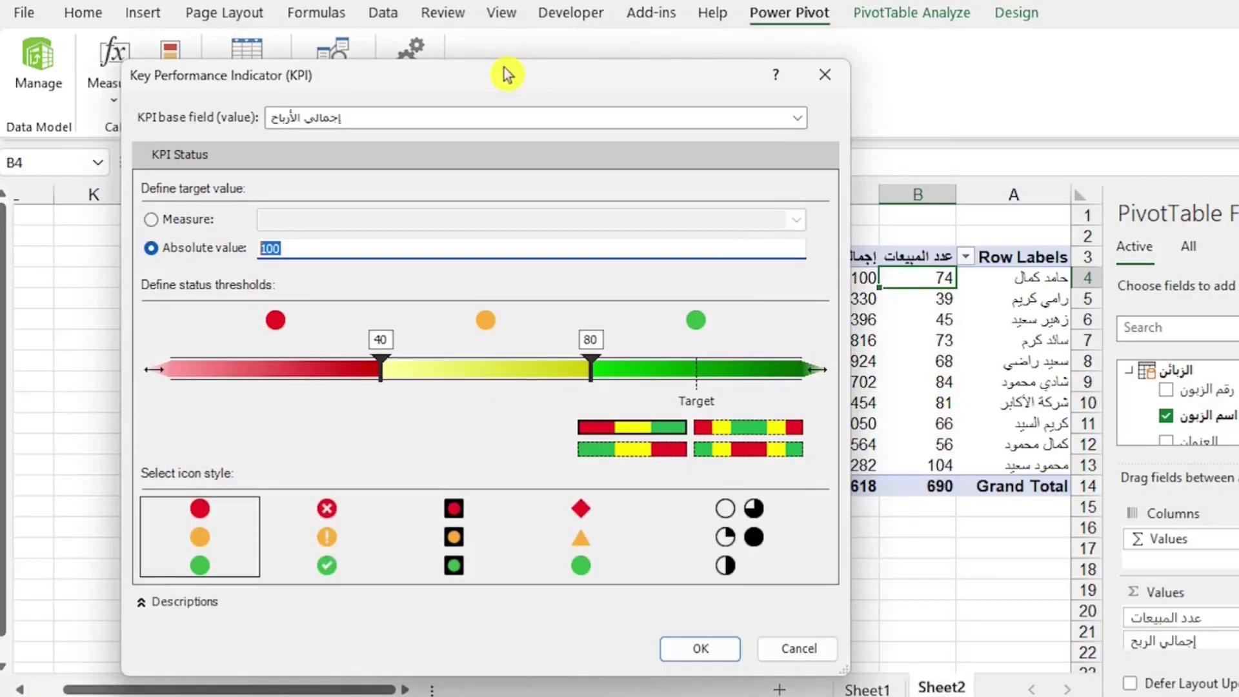
{"action": "type", "text": "6000"}
{"action": "key", "text": "Tab"}
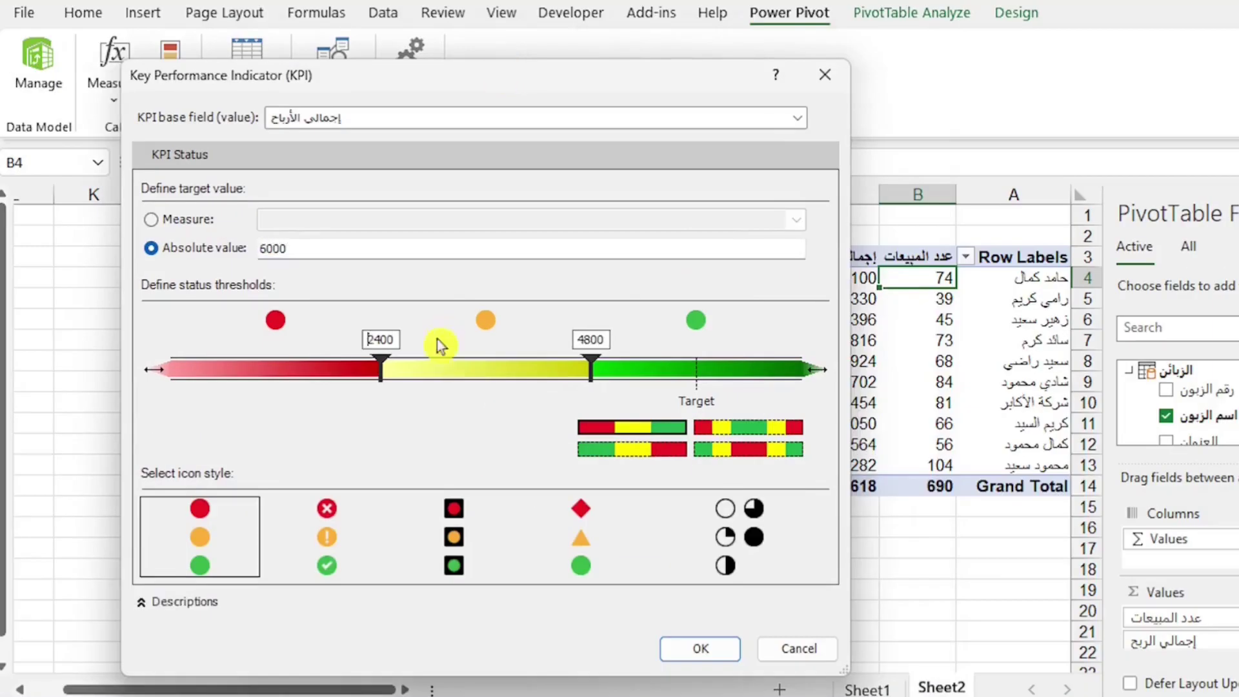
{"action": "mouse_move", "coordinate": [382, 370]}
{"action": "left_mouse_down"}
{"action": "mouse_move", "coordinate": [524, 373]}
{"action": "mouse_move", "coordinate": [475, 351]}
{"action": "mouse_move", "coordinate": [553, 342]}
{"action": "left_mouse_up"}
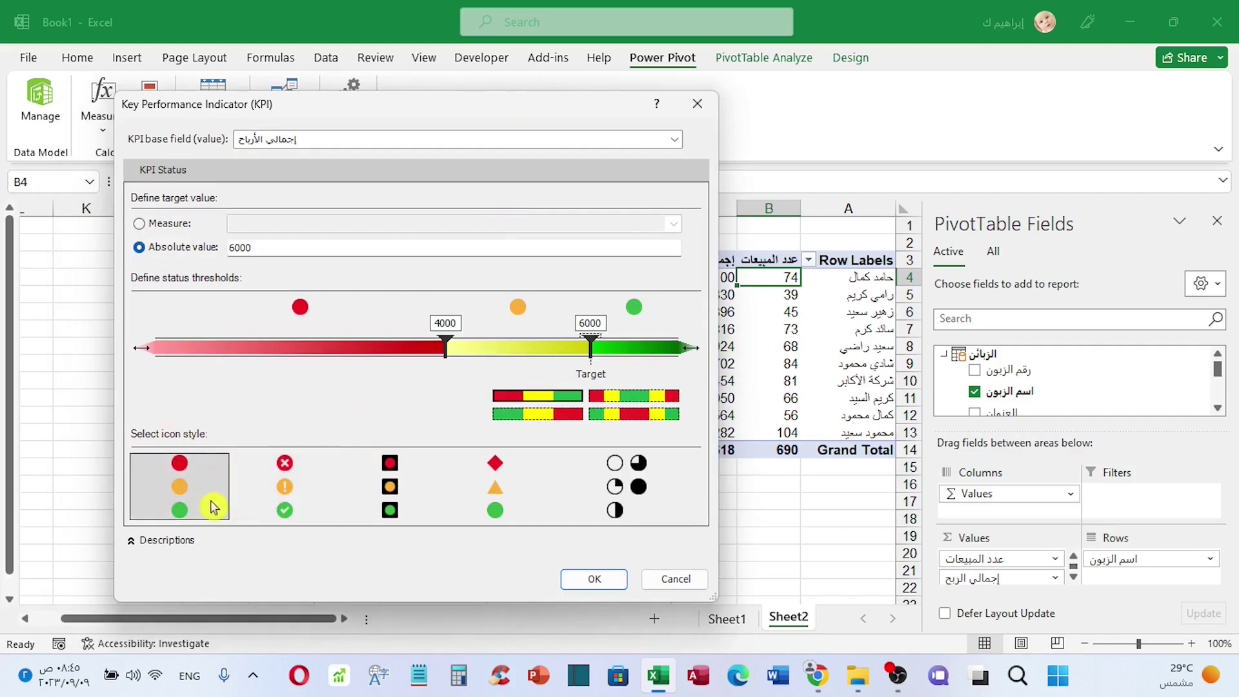
Preview the available icon styles, choose the plain red, yellow and green circles, and create the KPI
{"action": "left_click", "coordinate": [278, 500]}
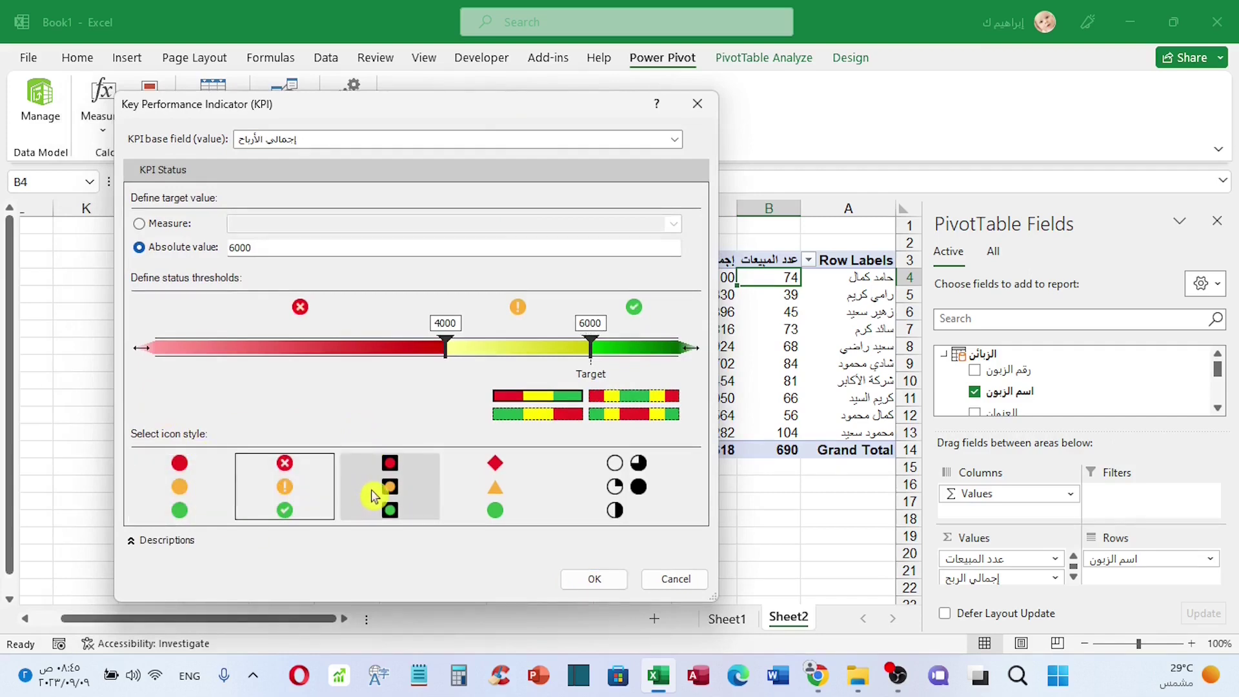
{"action": "left_click", "coordinate": [378, 496]}
{"action": "left_click", "coordinate": [507, 493]}
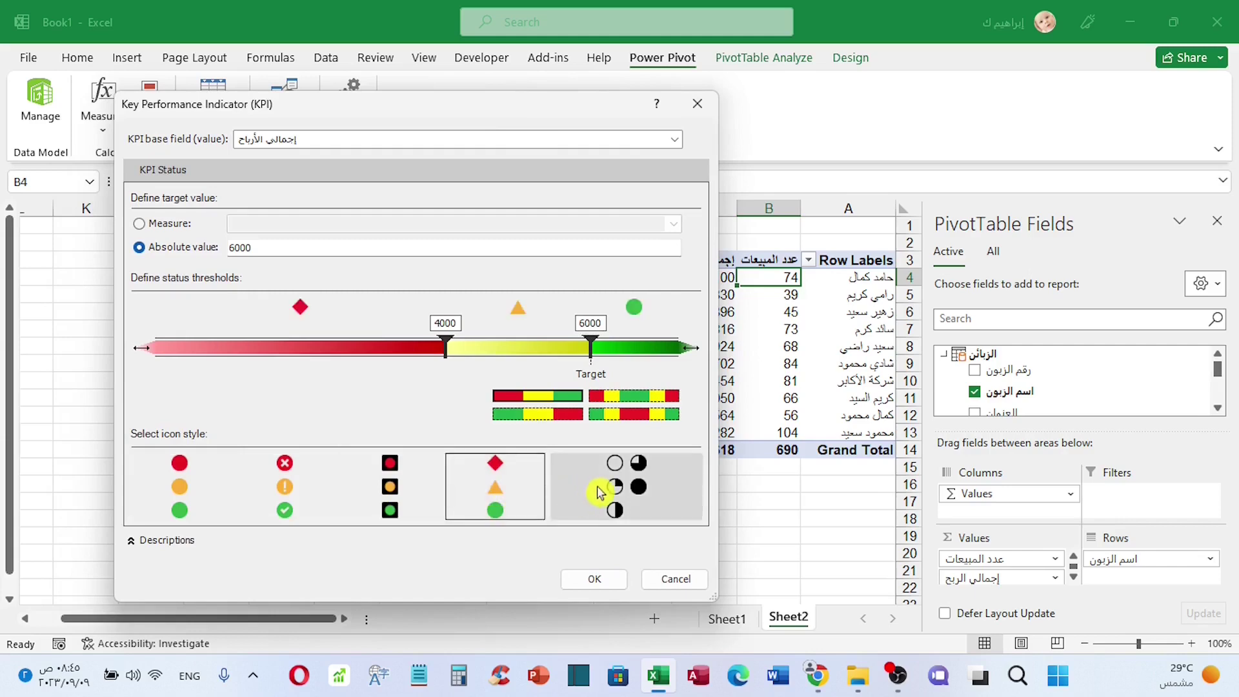
{"action": "left_click", "coordinate": [599, 492]}
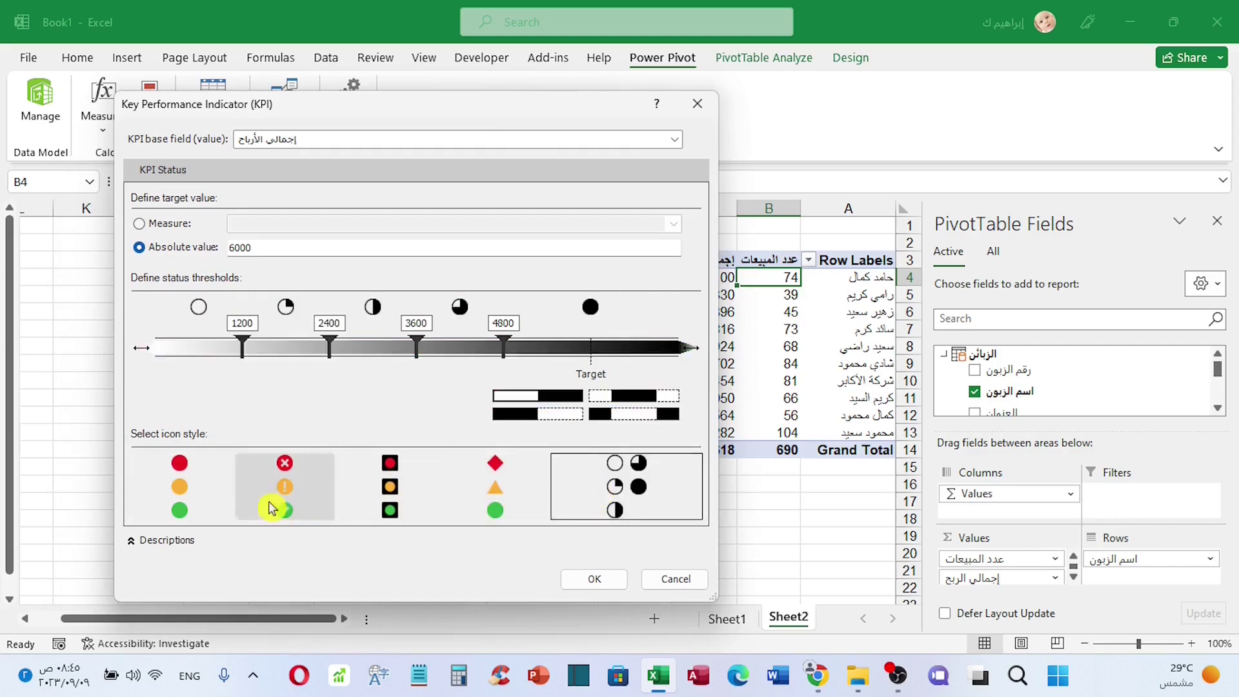
{"action": "left_click", "coordinate": [187, 502]}
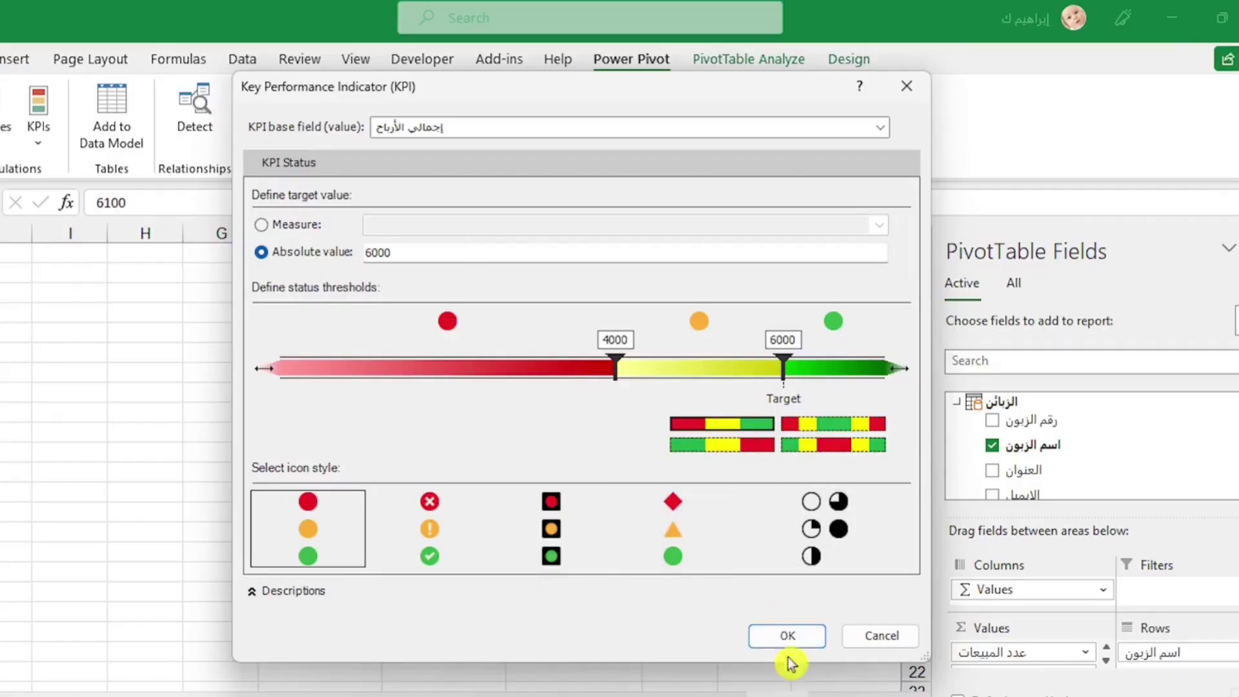
{"action": "left_click", "coordinate": [594, 579]}
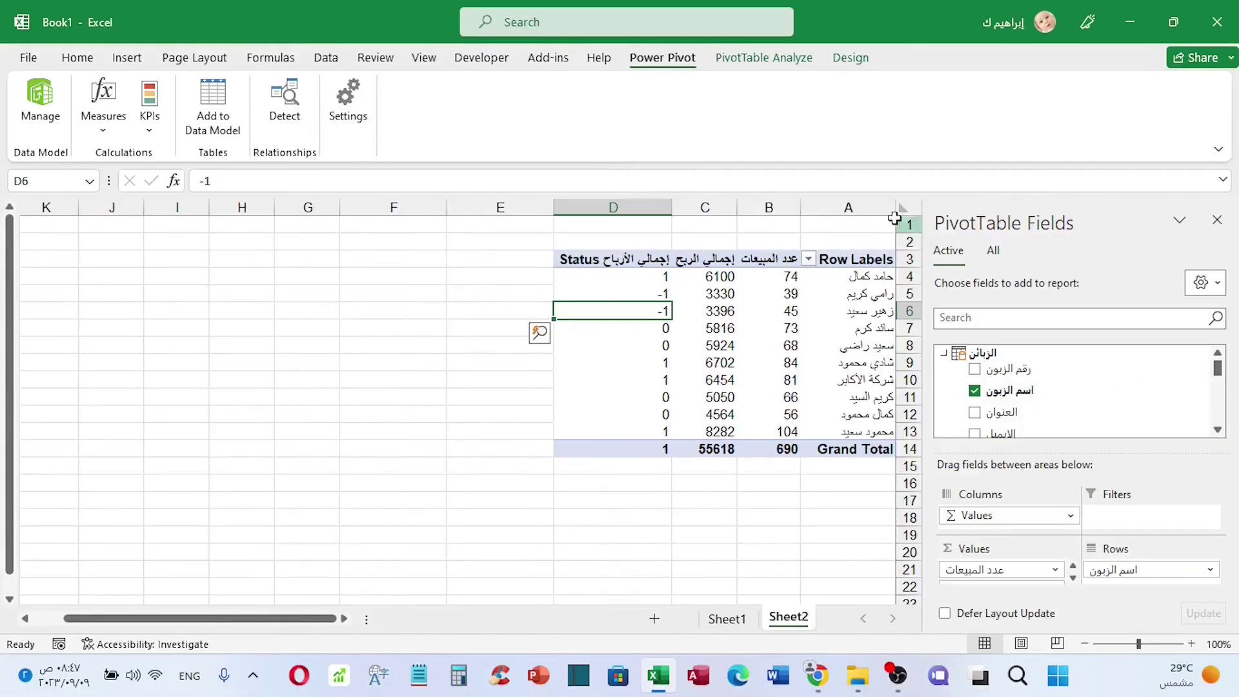
Expand the إجمالي الأرباح KPI in the field list, then remove its Status field from the PivotTable and add it again
{"action": "left_click", "coordinate": [575, 232]}
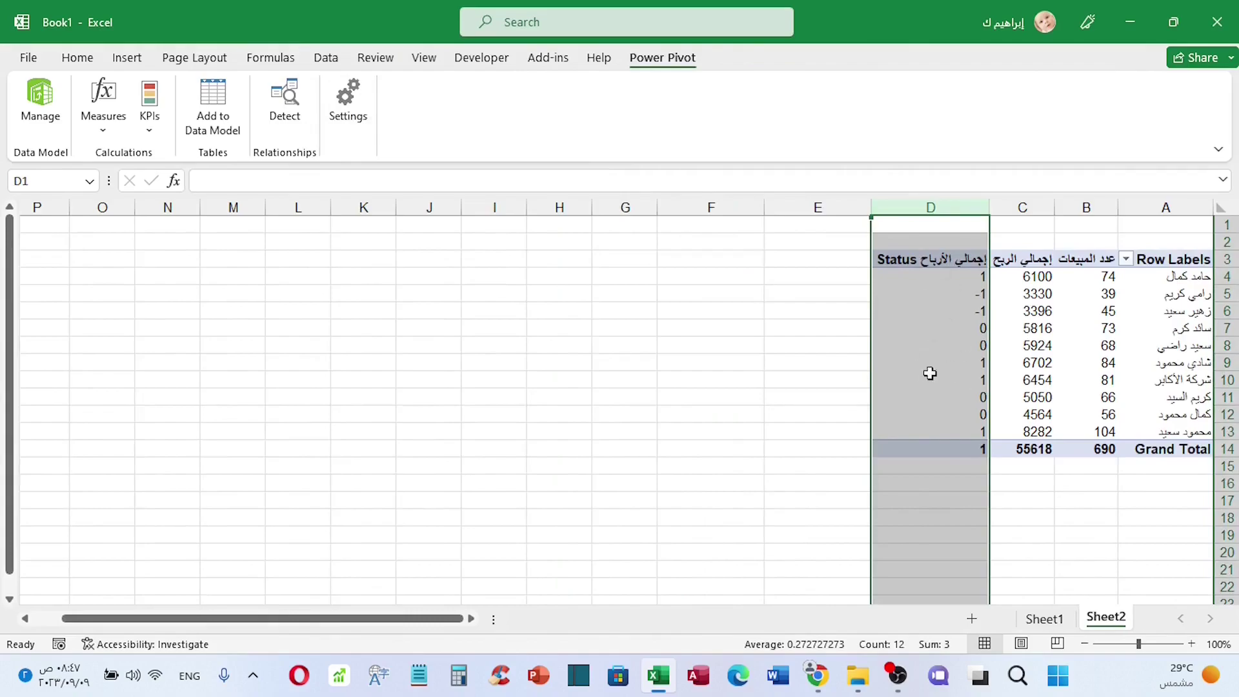
{"action": "left_click", "coordinate": [711, 433]}
{"action": "left_click", "coordinate": [916, 345]}
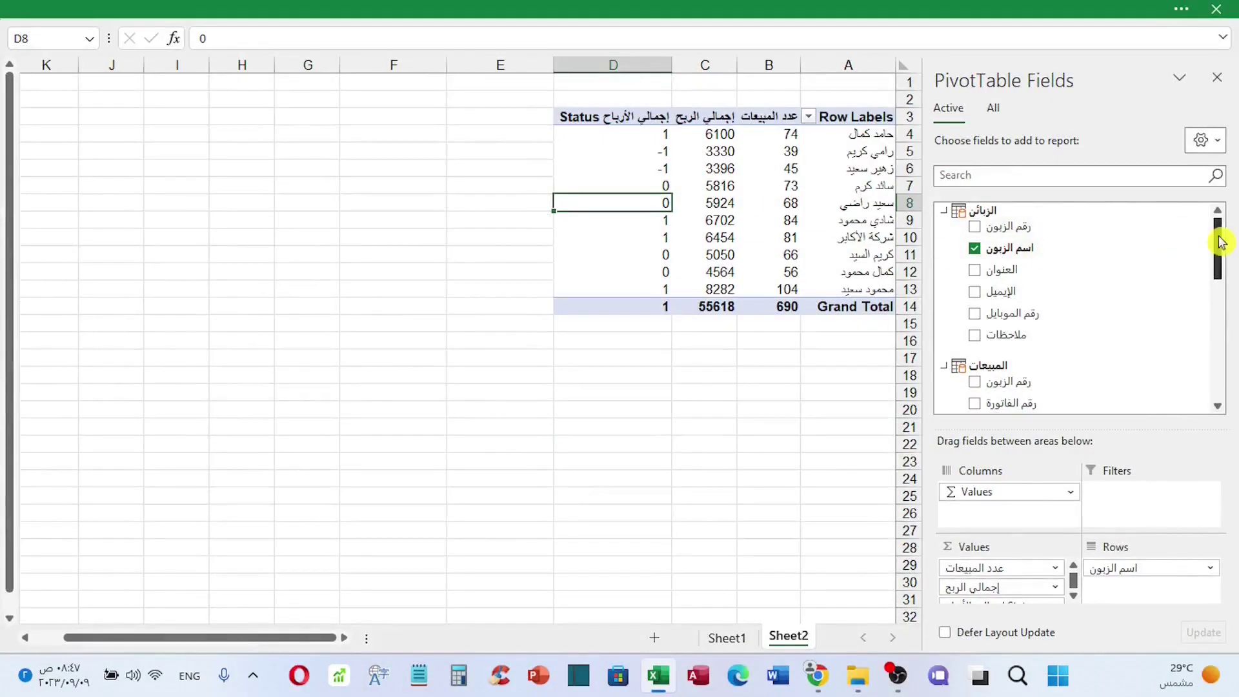
{"action": "left_click_drag", "start_coordinate": [1218, 243], "coordinate": [1219, 356]}
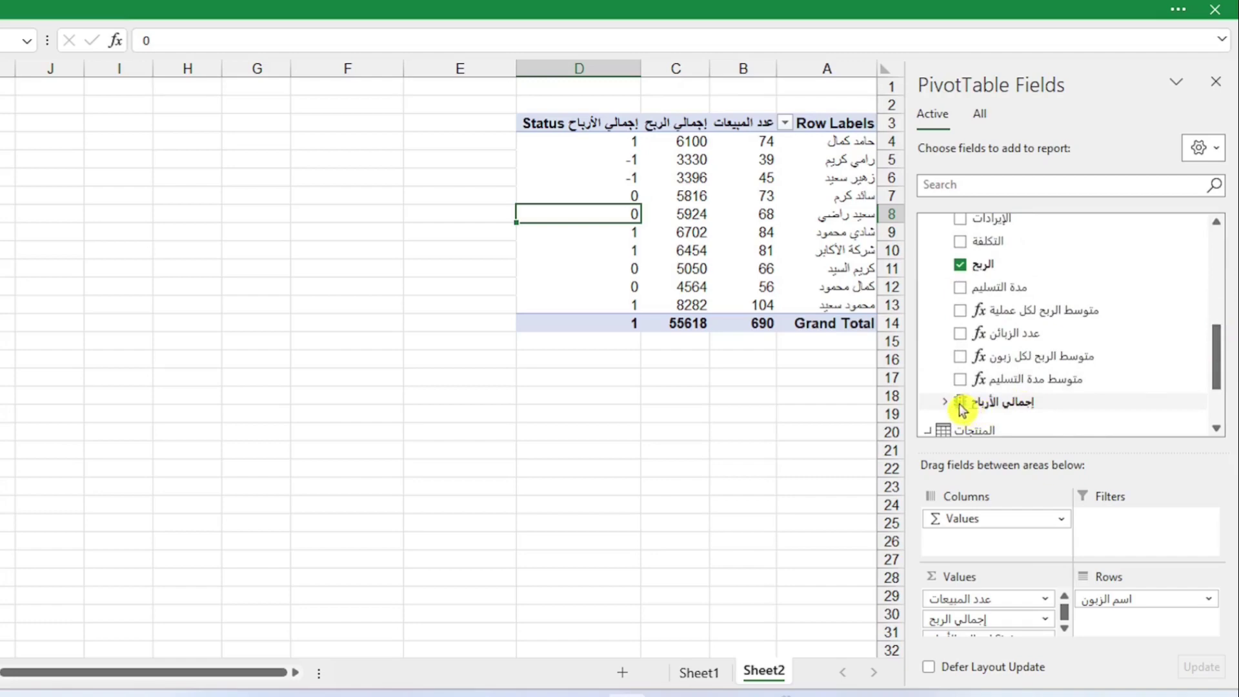
{"action": "left_click_drag", "start_coordinate": [1211, 355], "coordinate": [1175, 362]}
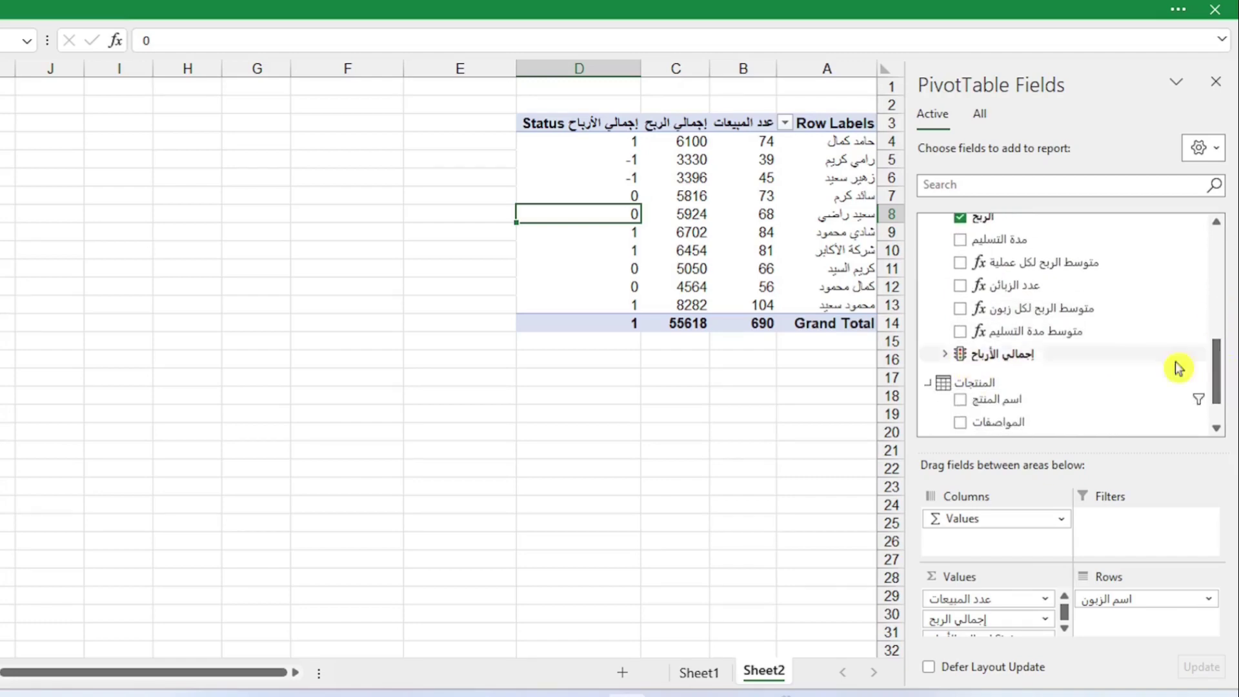
{"action": "left_click", "coordinate": [944, 355]}
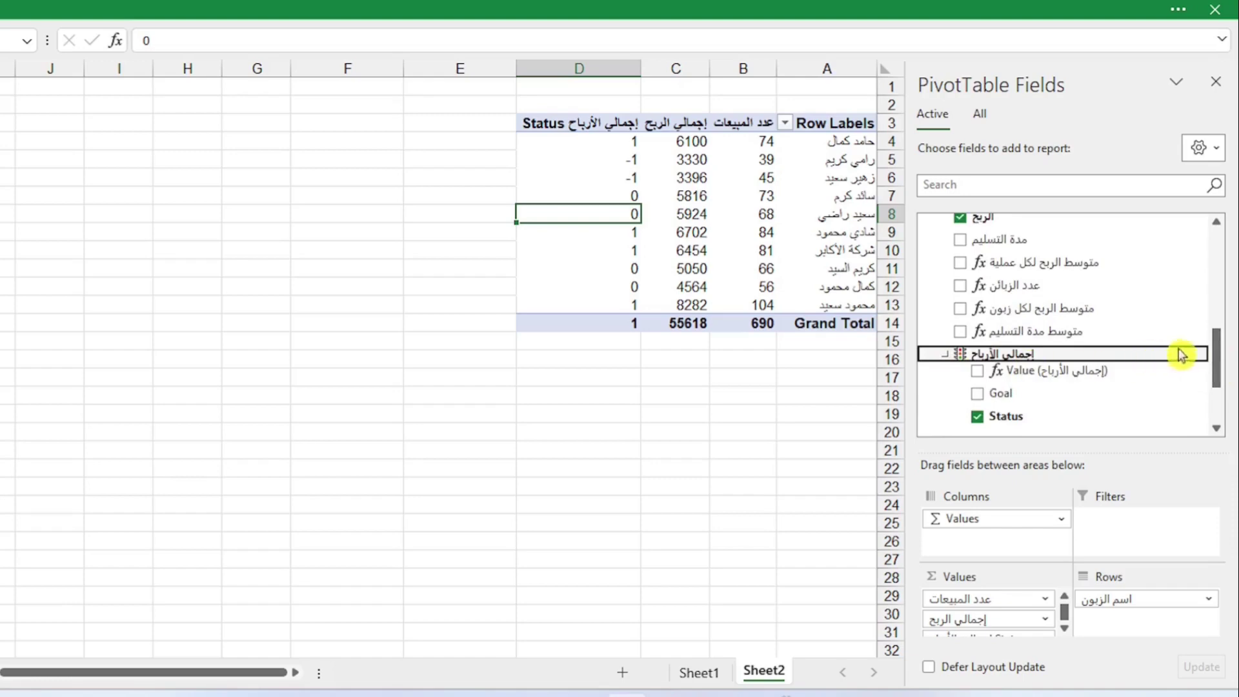
{"action": "left_click_drag", "start_coordinate": [1213, 357], "coordinate": [1209, 362]}
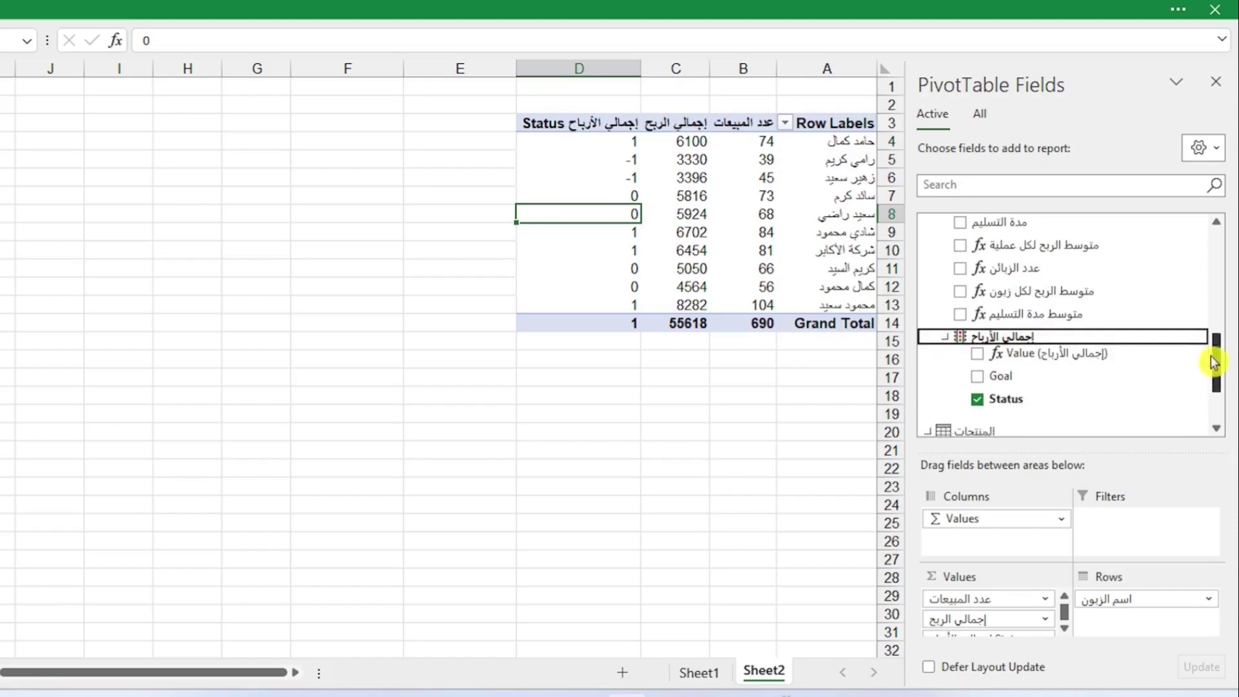
{"action": "left_click", "coordinate": [978, 402]}
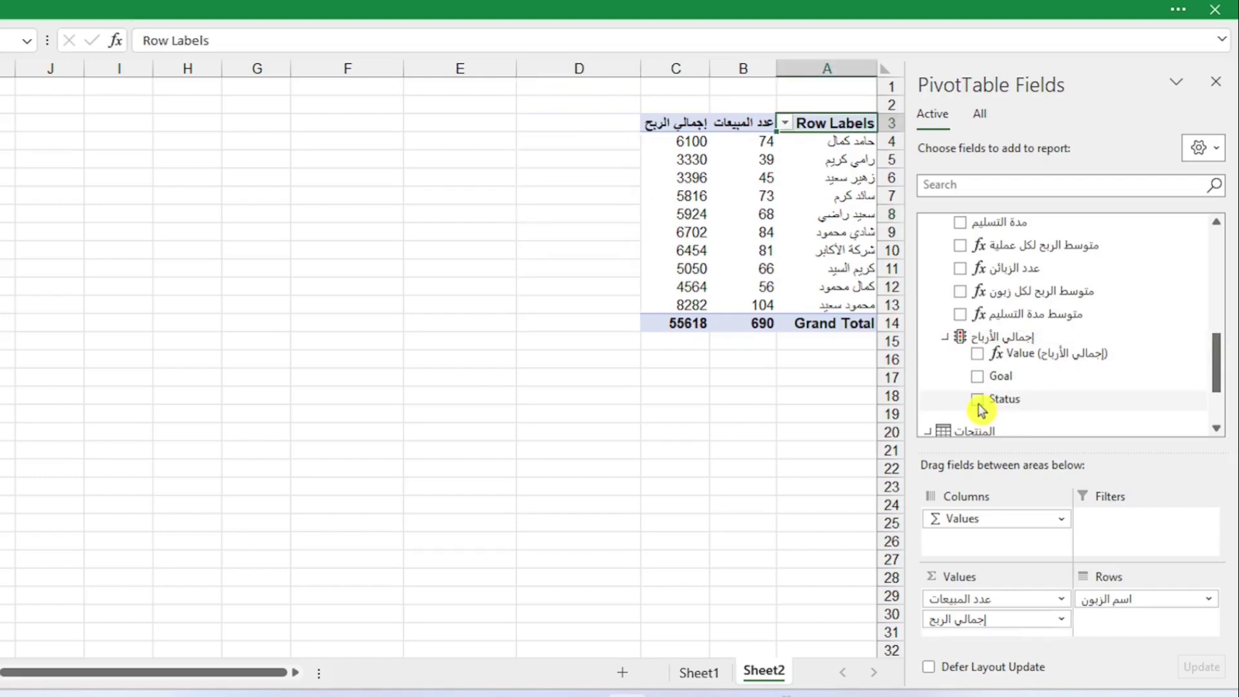
{"action": "left_click", "coordinate": [978, 400]}
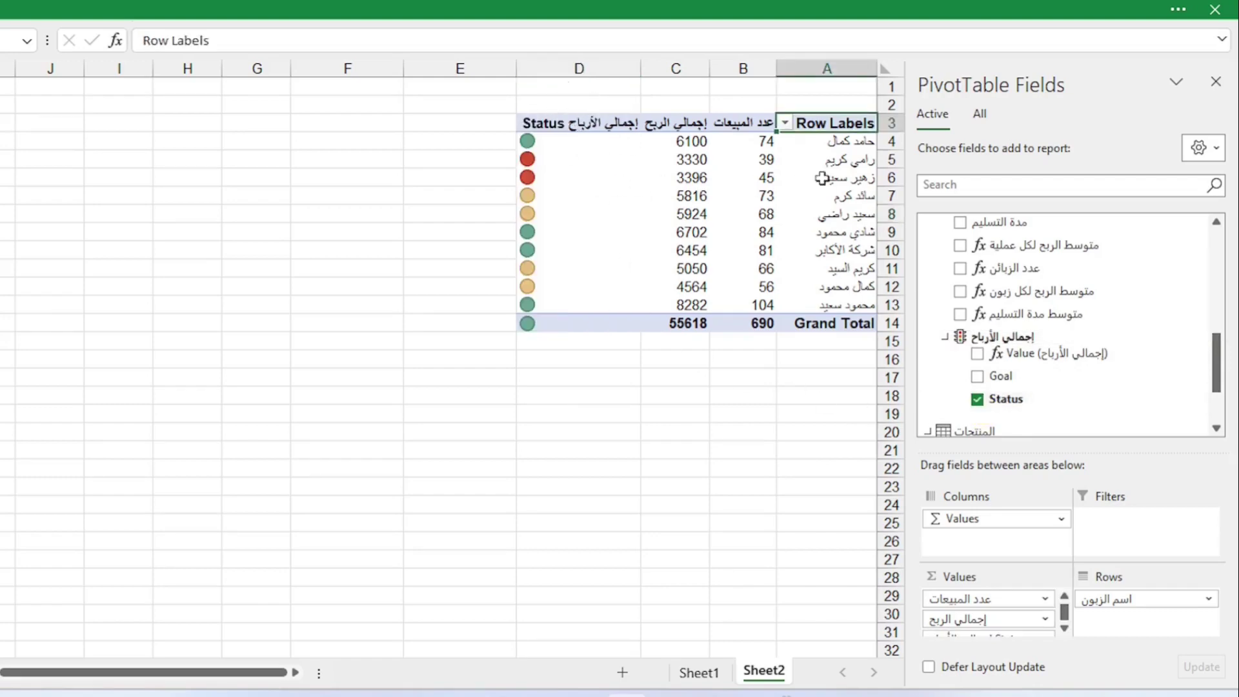
Examine the customer rows with red, yellow and green status icons against their total profit
{"action": "left_click_drag", "start_coordinate": [892, 159], "coordinate": [891, 179]}
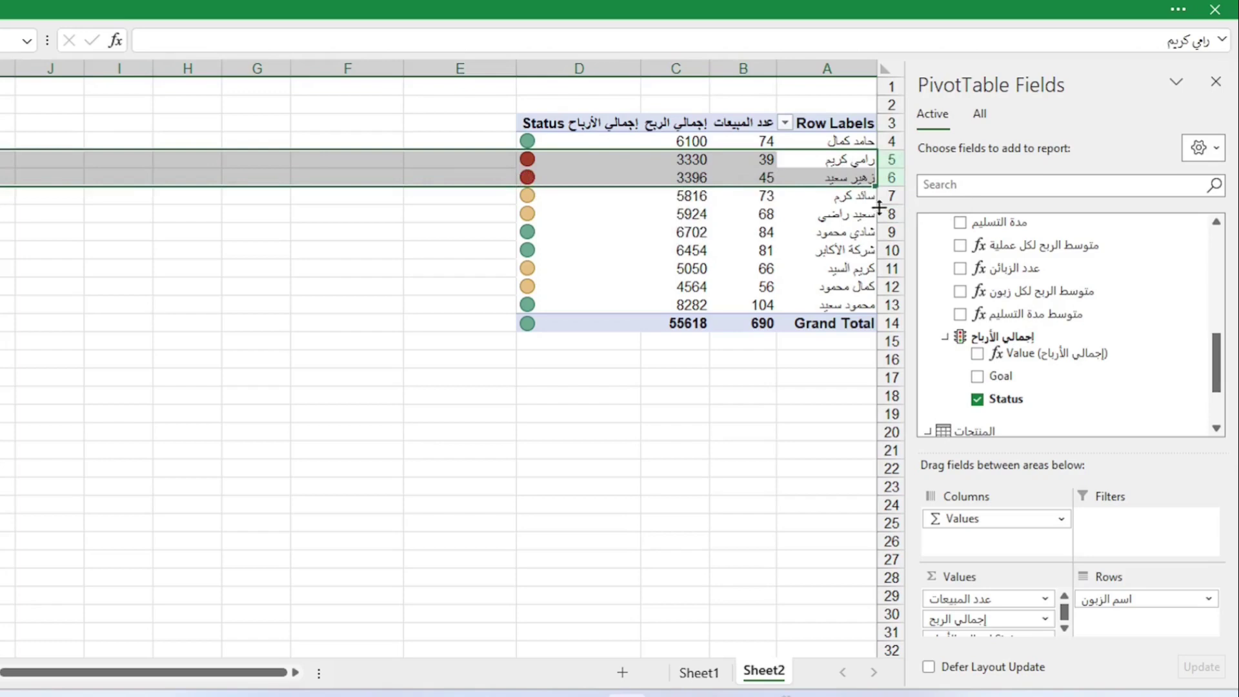
{"action": "left_click_drag", "start_coordinate": [891, 194], "coordinate": [888, 206]}
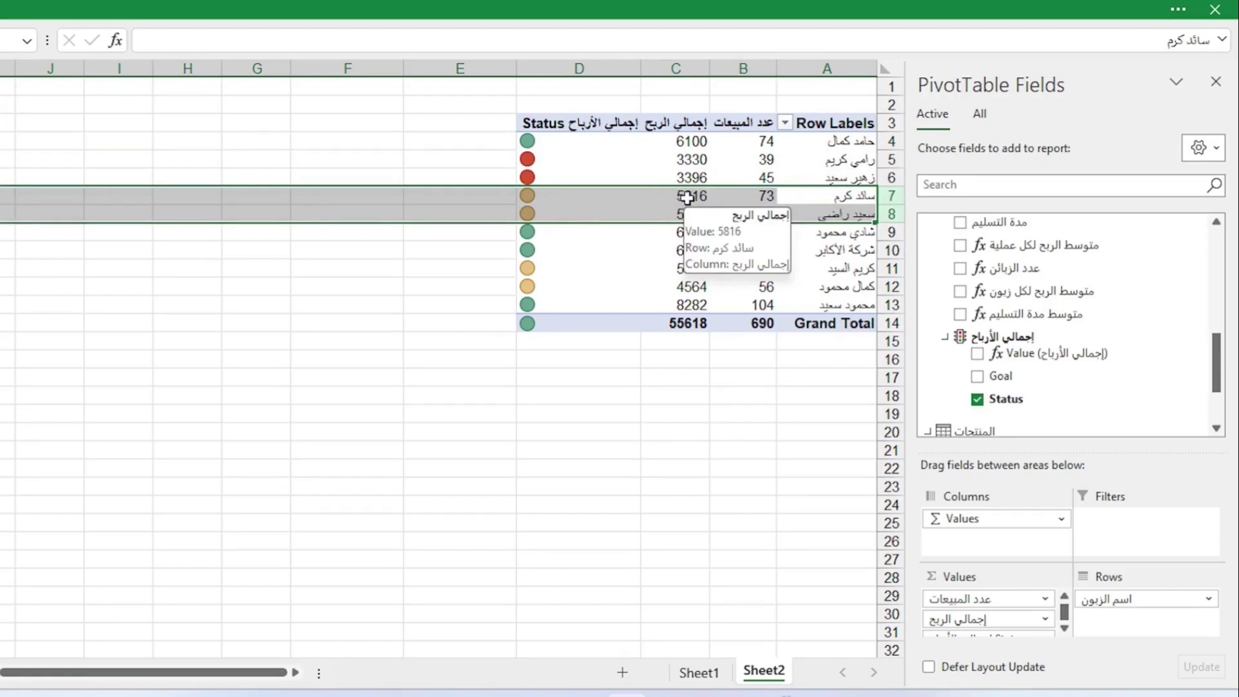
{"action": "left_click_drag", "start_coordinate": [537, 260], "coordinate": [514, 292]}
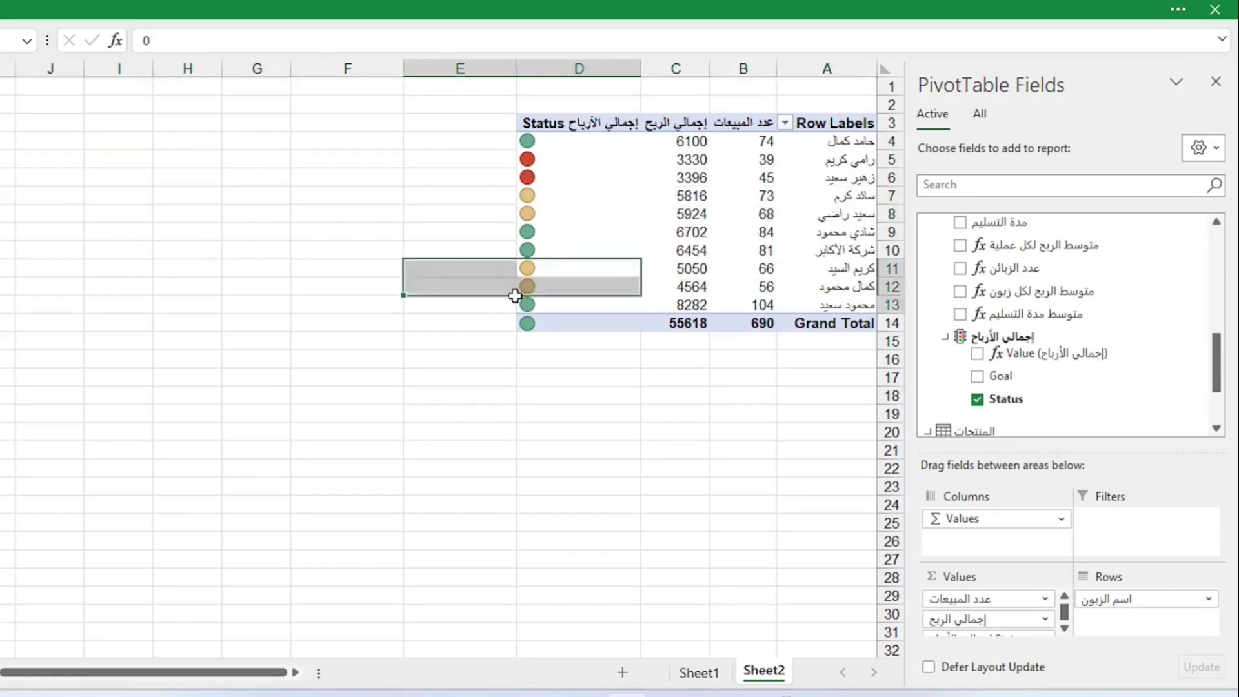
{"action": "left_click", "coordinate": [889, 142]}
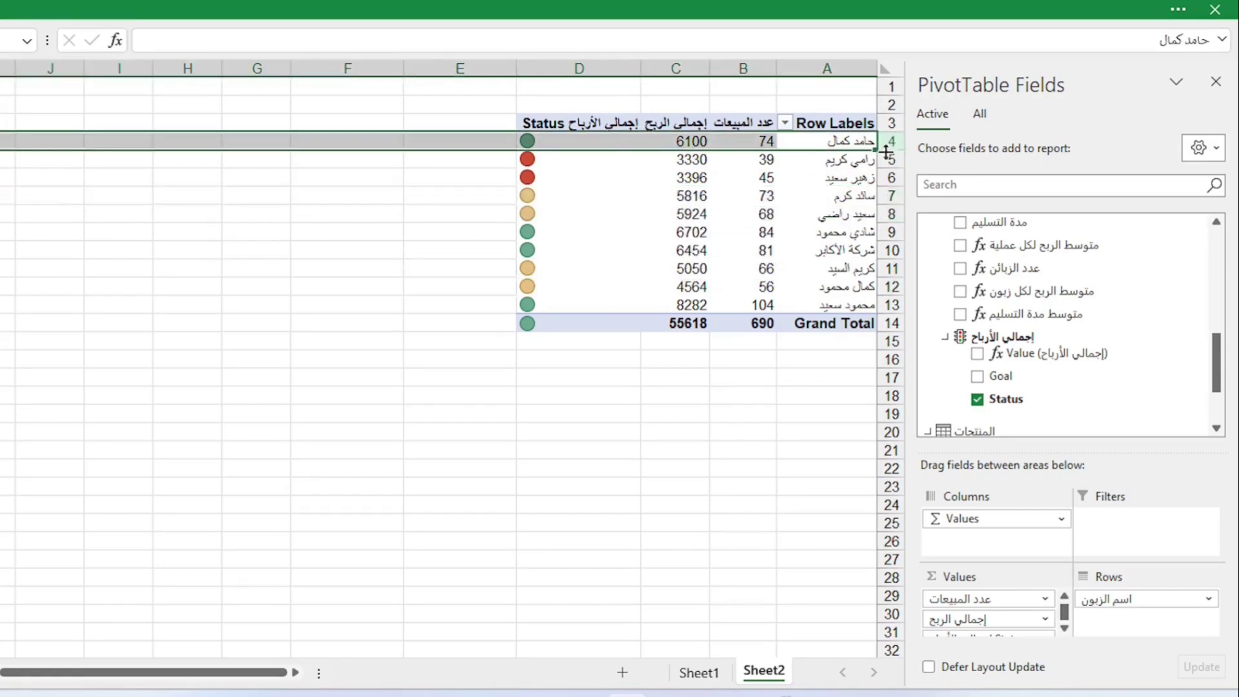
{"action": "left_click_drag", "start_coordinate": [872, 231], "coordinate": [874, 250]}
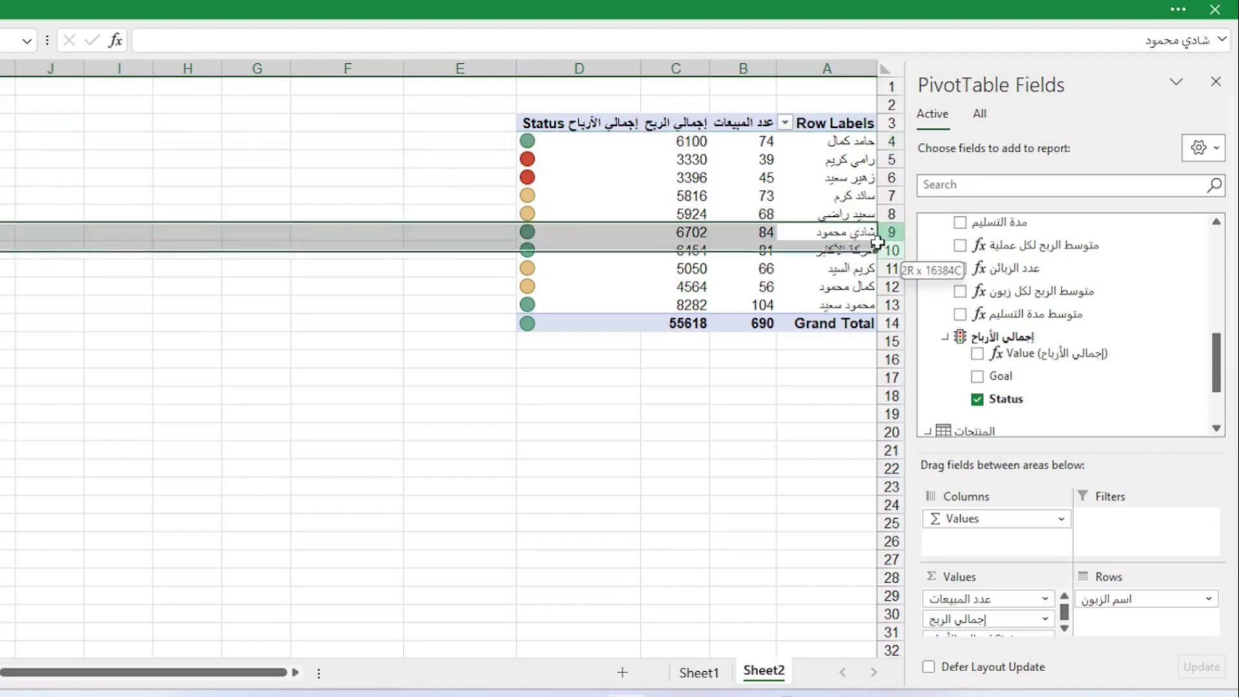
{"action": "left_click", "coordinate": [885, 305]}
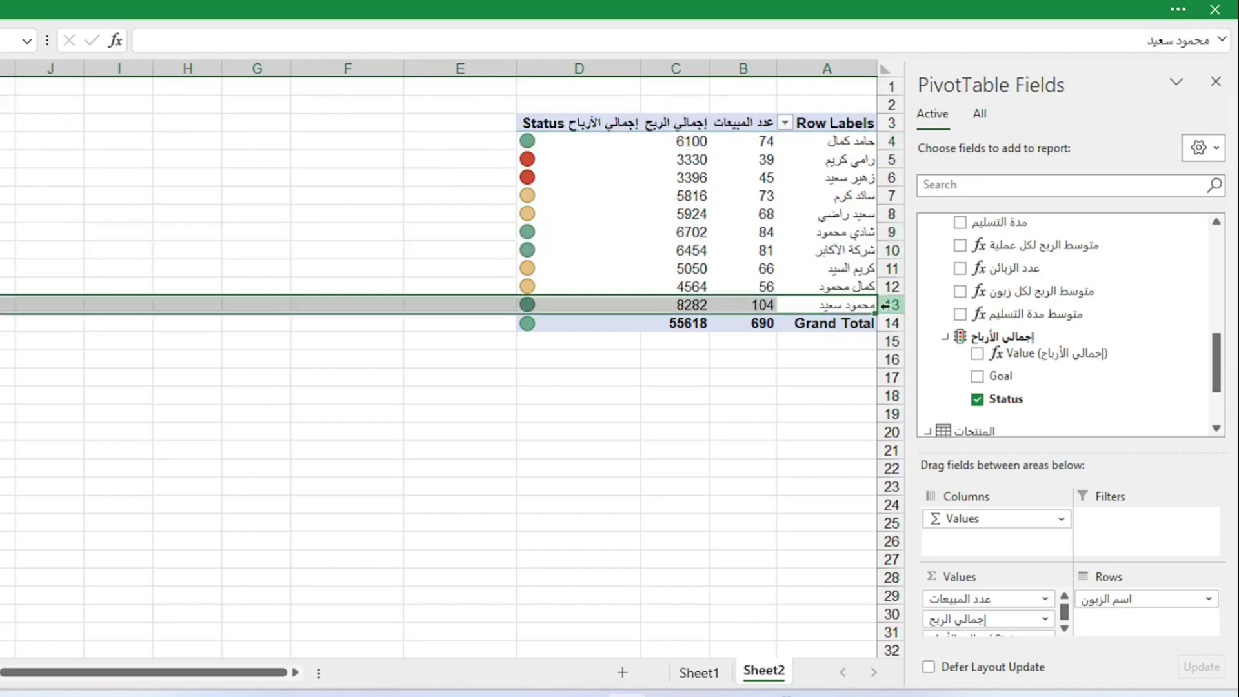
Add the Goal field of the إجمالي الأرباح KPI to the PivotTable and review it across the customer rows
{"action": "left_click", "coordinate": [977, 378]}
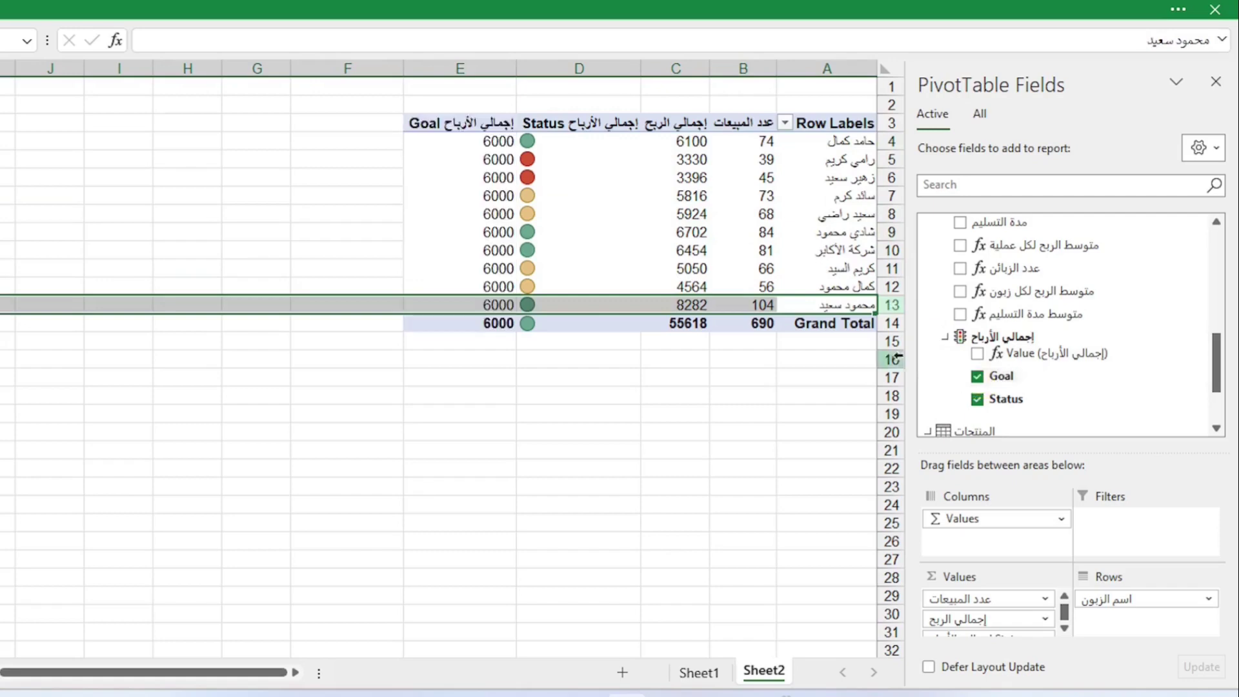
{"action": "left_click", "coordinate": [484, 69]}
{"action": "left_click", "coordinate": [978, 205]}
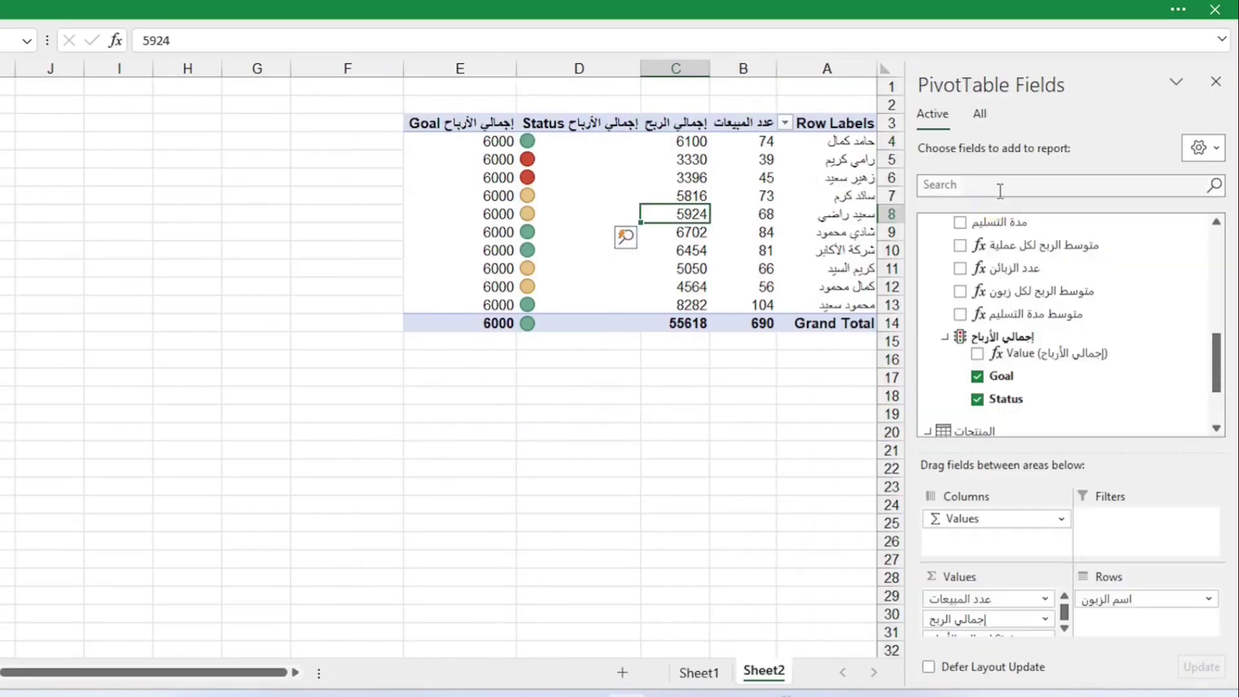
{"action": "left_click", "coordinate": [889, 141]}
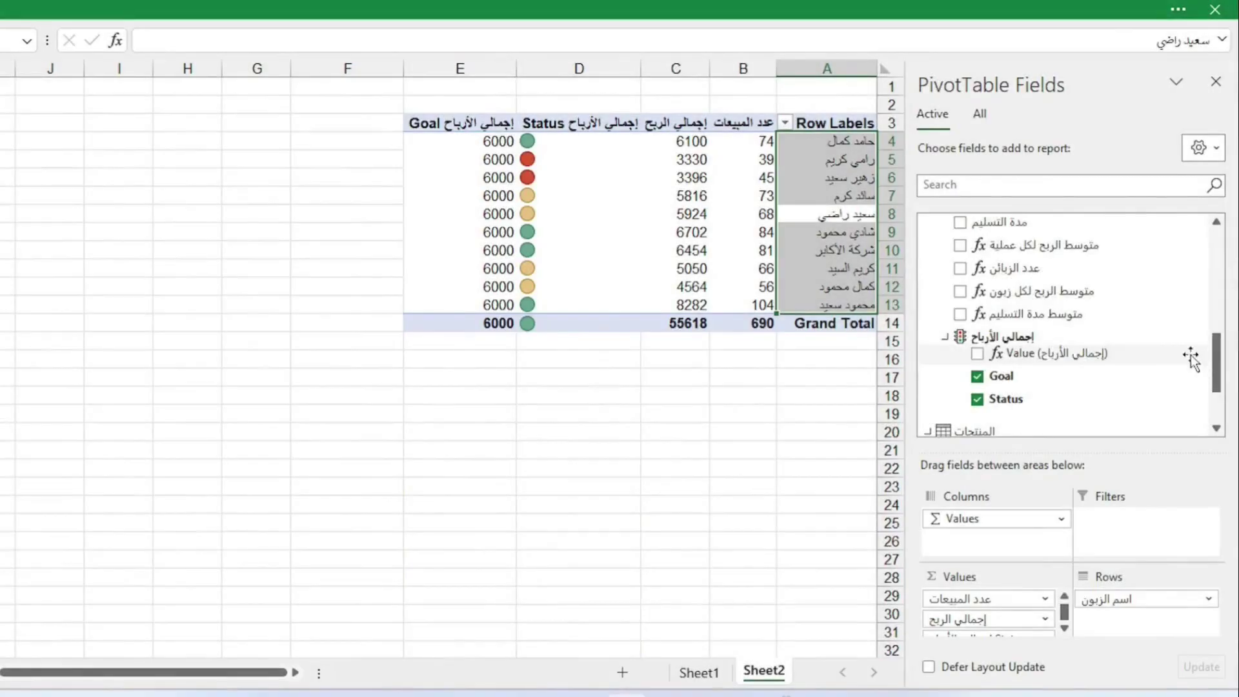
Add the متوسط مدة التسليم and متوسط الربح لكل عملية measures to the PivotTable's values
{"action": "mouse_move", "coordinate": [1213, 358]}
{"action": "left_mouse_down"}
{"action": "mouse_move", "coordinate": [1213, 308]}
{"action": "mouse_move", "coordinate": [1212, 343]}
{"action": "left_mouse_up"}
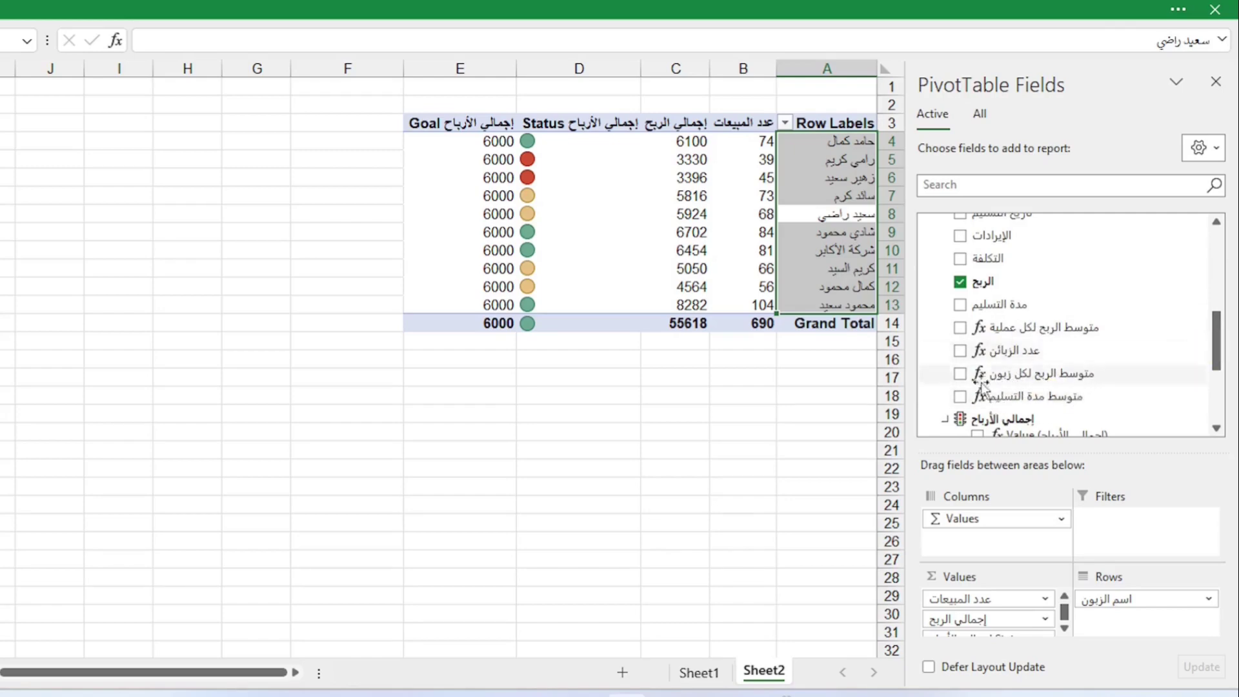
{"action": "left_click", "coordinate": [1032, 346]}
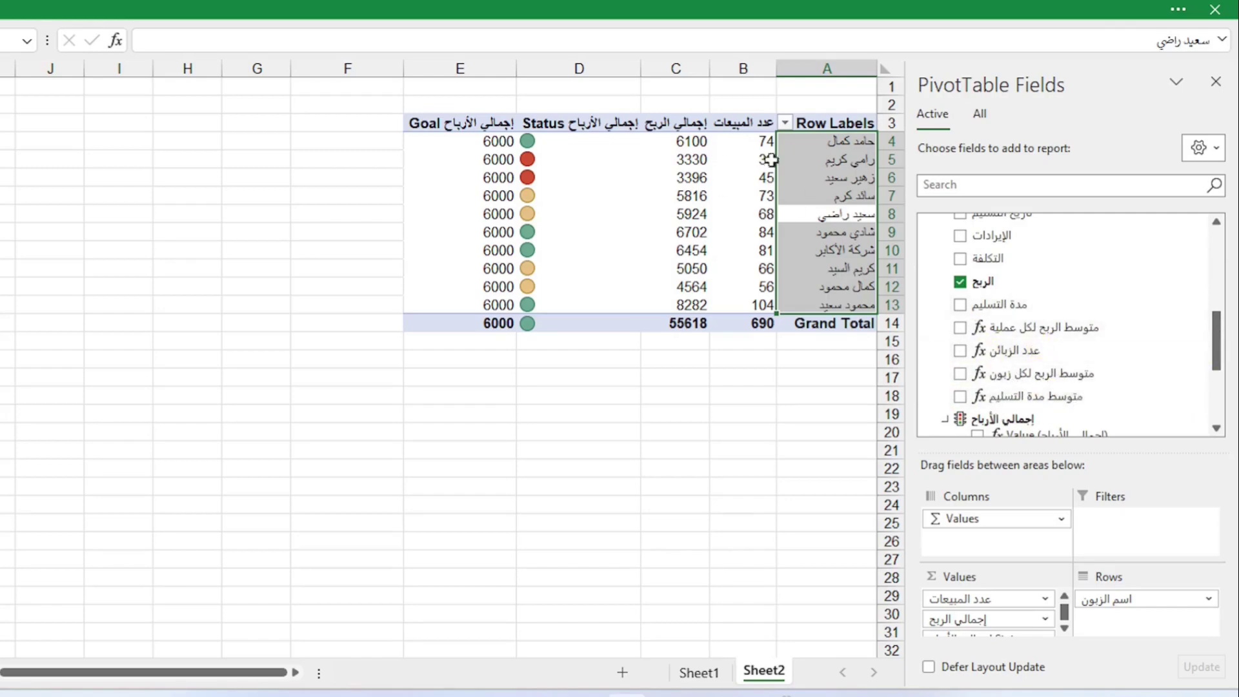
{"action": "left_click", "coordinate": [965, 399]}
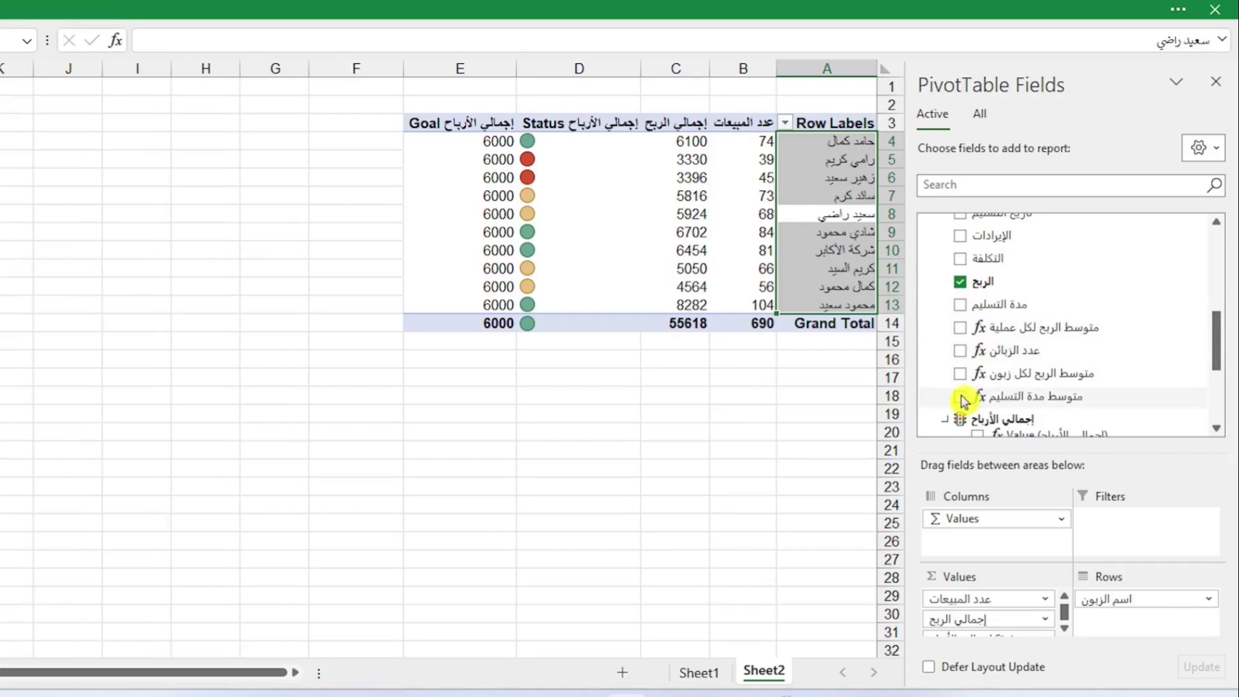
{"action": "left_click", "coordinate": [964, 398]}
{"action": "left_click_drag", "start_coordinate": [891, 141], "coordinate": [890, 307]}
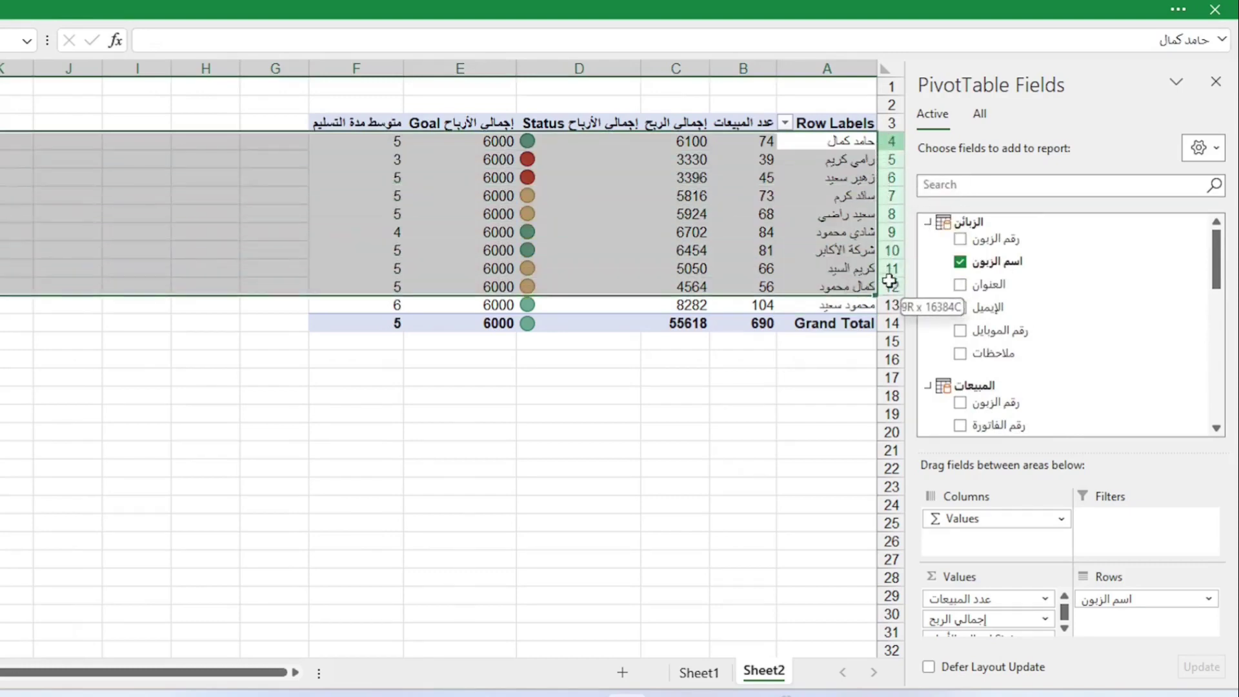
{"action": "left_click", "coordinate": [579, 250]}
{"action": "left_click", "coordinate": [960, 290]}
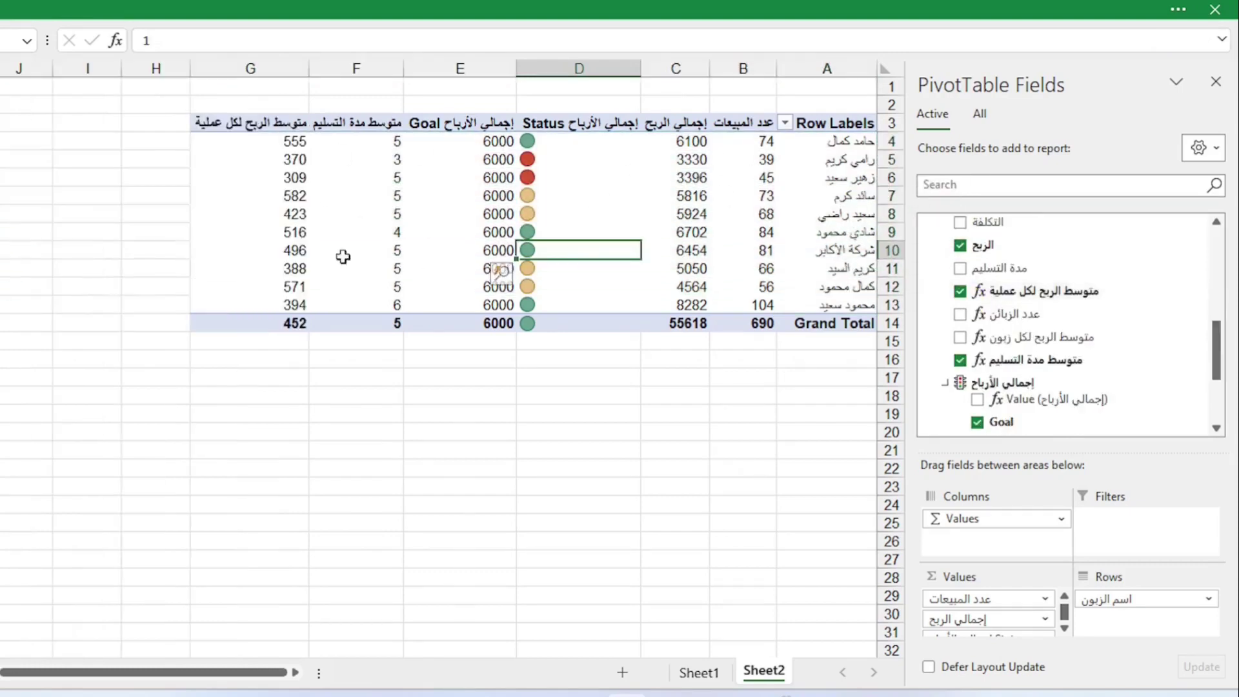
{"action": "mouse_move", "coordinate": [259, 153]}
{"action": "left_click", "coordinate": [891, 140]}
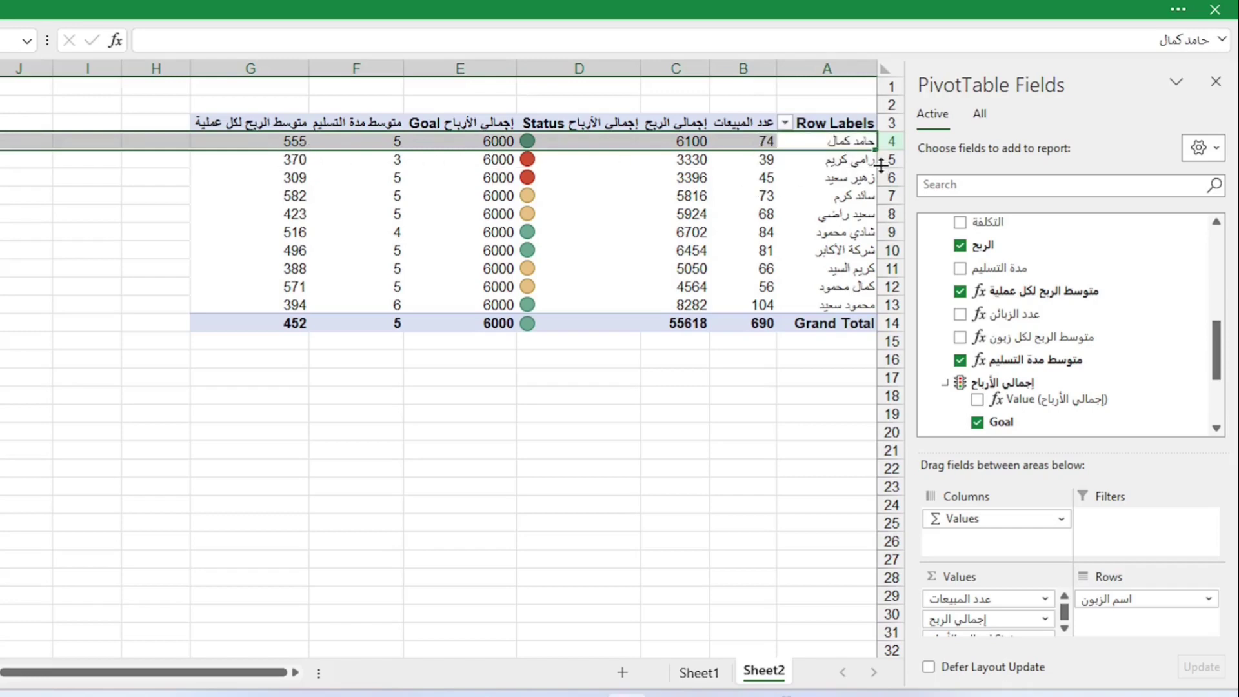
{"action": "left_click", "coordinate": [307, 161]}
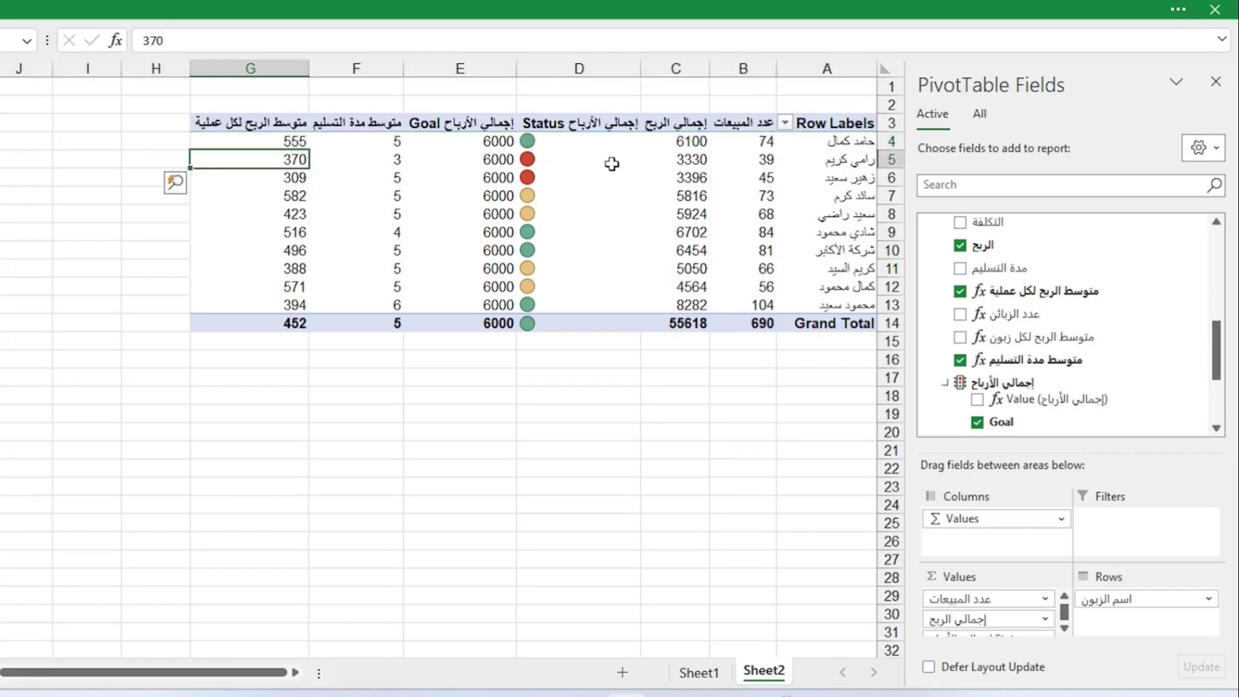
Remove every field from the PivotTable's values, leaving only the customer name field in the rows
{"action": "left_click_drag", "start_coordinate": [1071, 450], "coordinate": [1071, 304]}
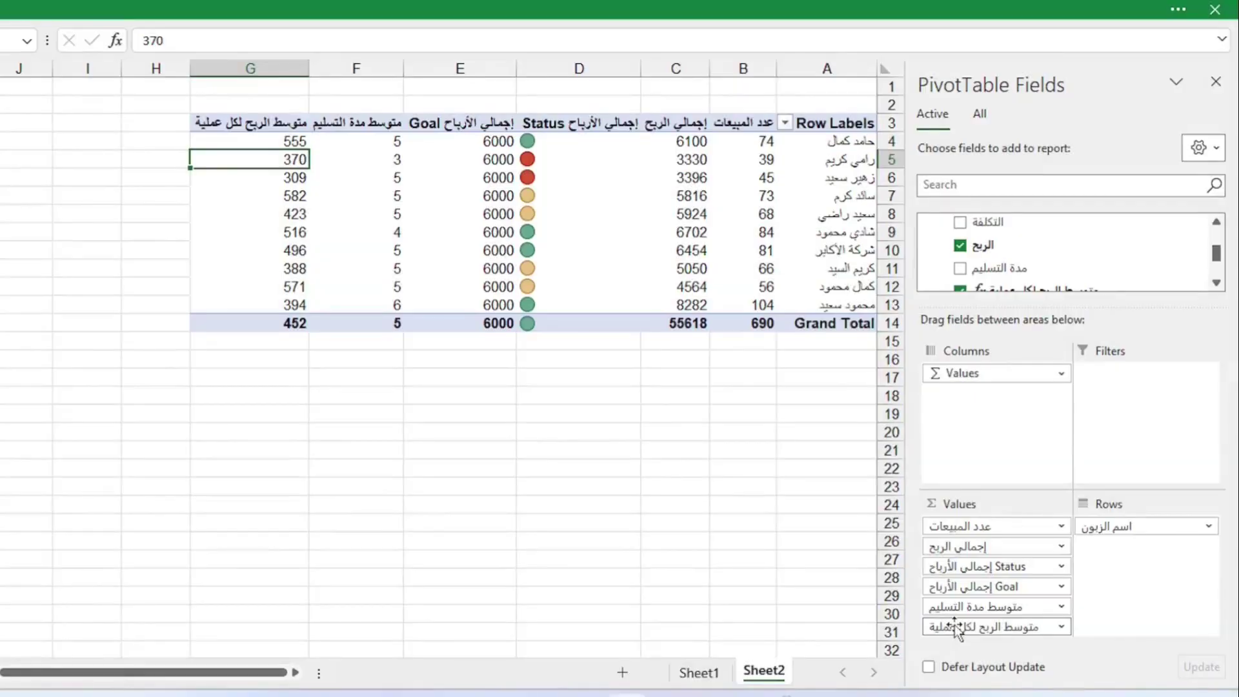
{"action": "left_click_drag", "start_coordinate": [955, 626], "coordinate": [777, 539]}
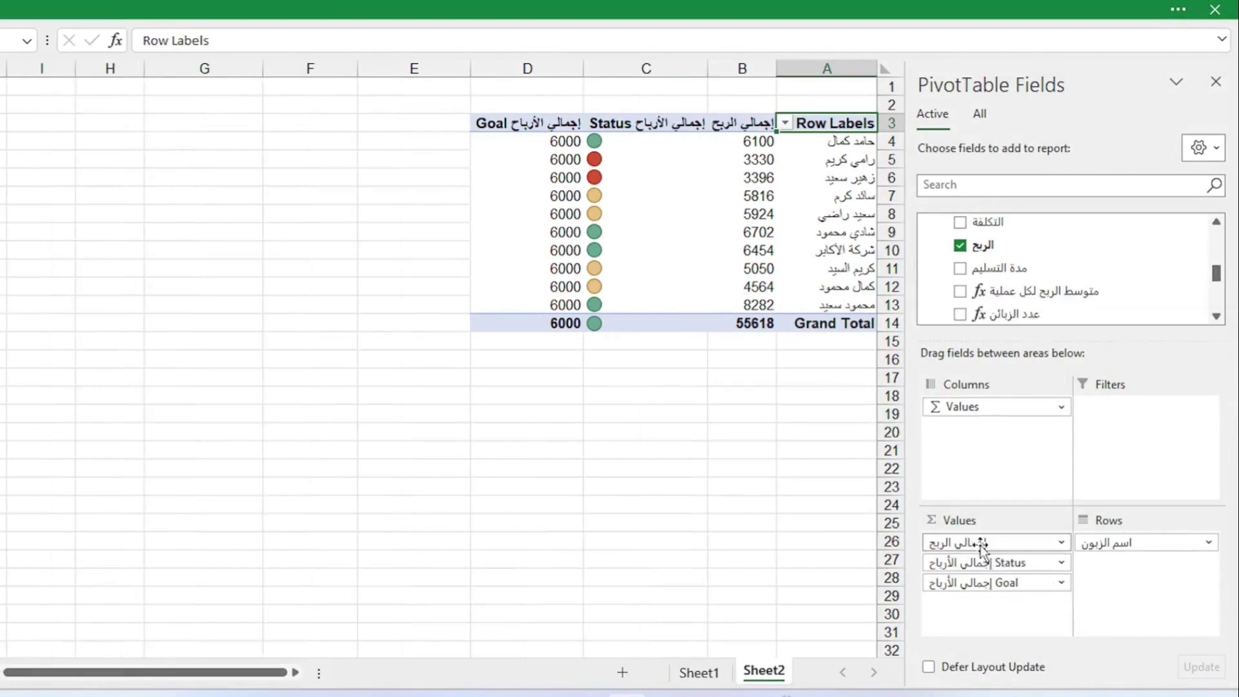
{"action": "left_click_drag", "start_coordinate": [961, 542], "coordinate": [805, 553]}
{"action": "left_click_drag", "start_coordinate": [980, 544], "coordinate": [877, 555]}
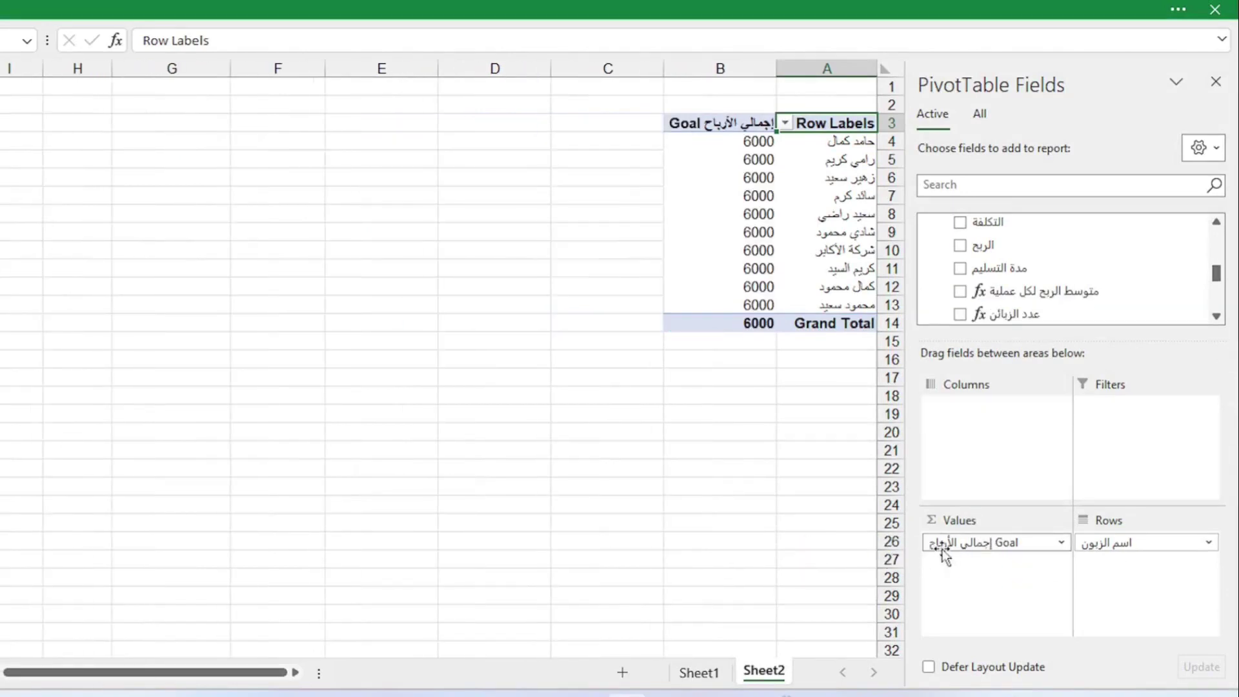
{"action": "left_click_drag", "start_coordinate": [963, 546], "coordinate": [851, 542]}
Add the Value and Status fields of the إجمالي الأرباح KPI to the PivotTable and review them across the customers
{"action": "left_click_drag", "start_coordinate": [1149, 337], "coordinate": [1164, 385]}
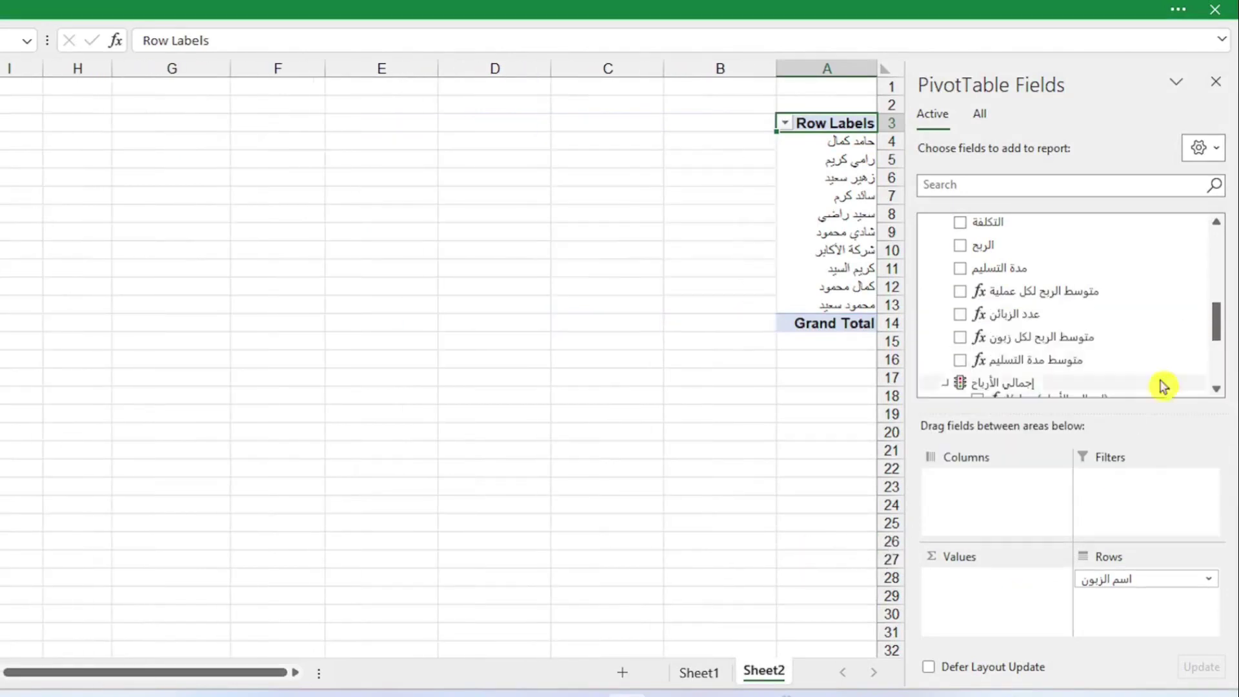
{"action": "scroll", "coordinate": [1044, 342], "scroll_direction": "down", "scroll_amount": 2}
{"action": "left_click", "coordinate": [976, 309]}
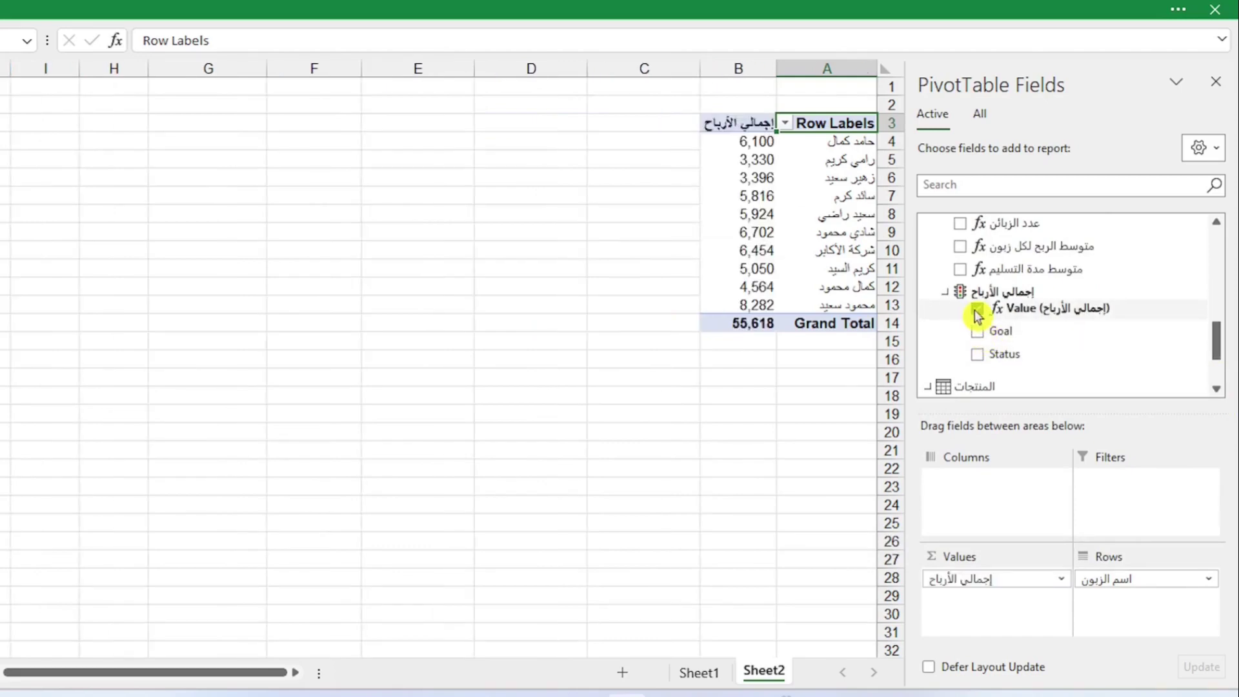
{"action": "left_click", "coordinate": [977, 354]}
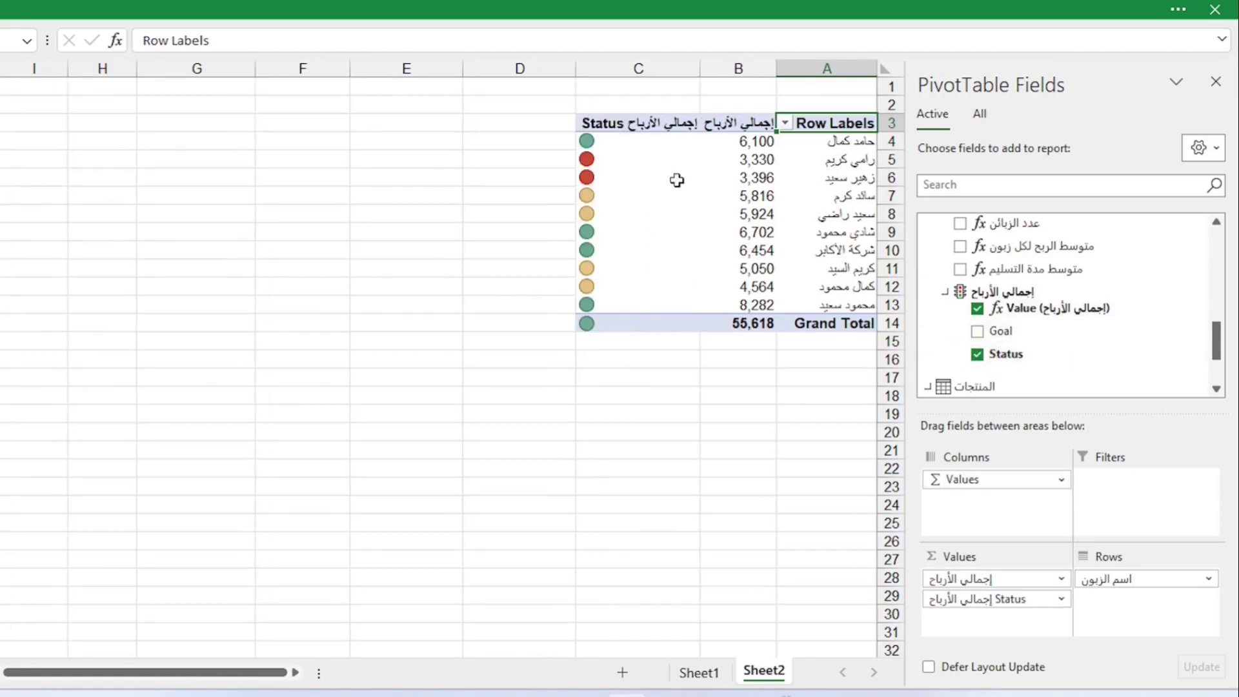
{"action": "left_click", "coordinate": [669, 128]}
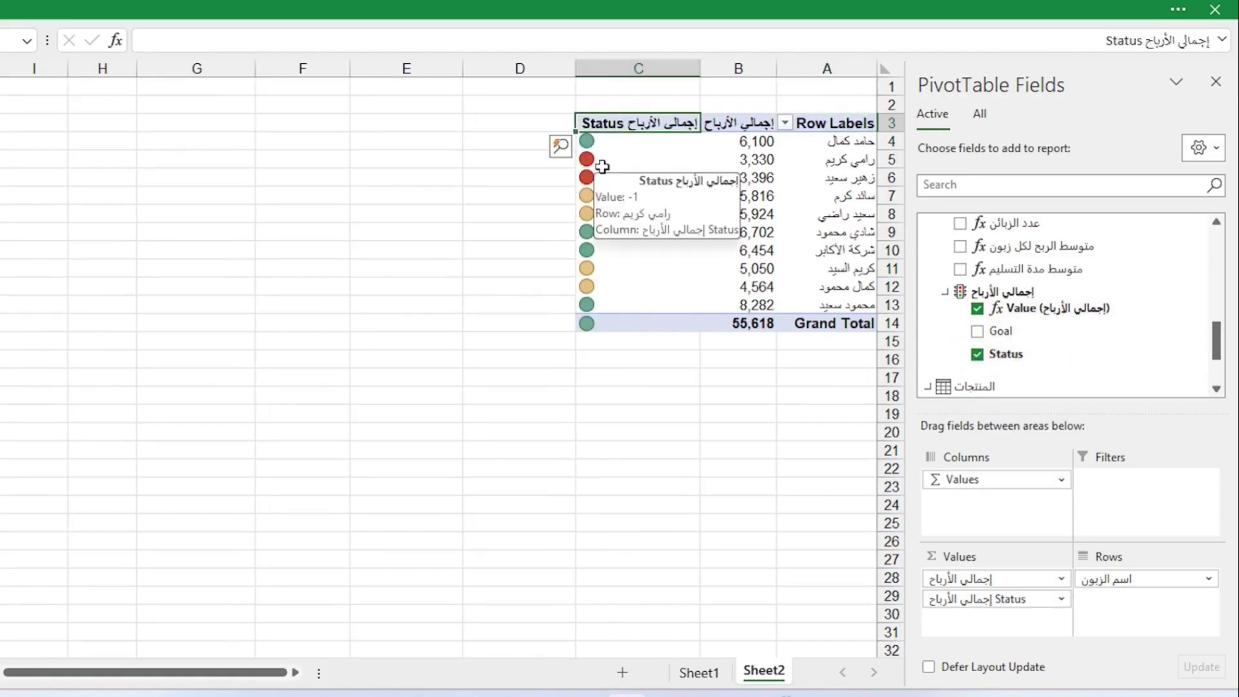
{"action": "left_click", "coordinate": [749, 231]}
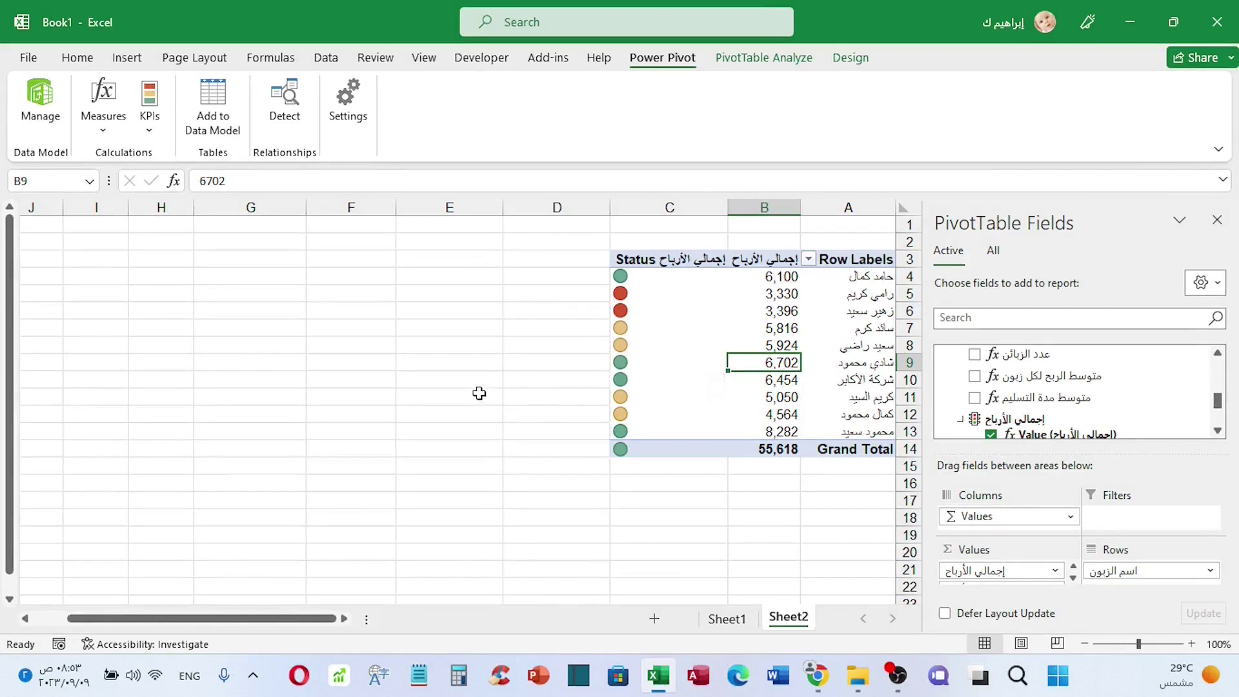
Insert a pie PivotChart from the PivotTable, place it beside the table and enlarge it to about 9.4 cm high by 13.4 cm wide
{"action": "left_click", "coordinate": [785, 326]}
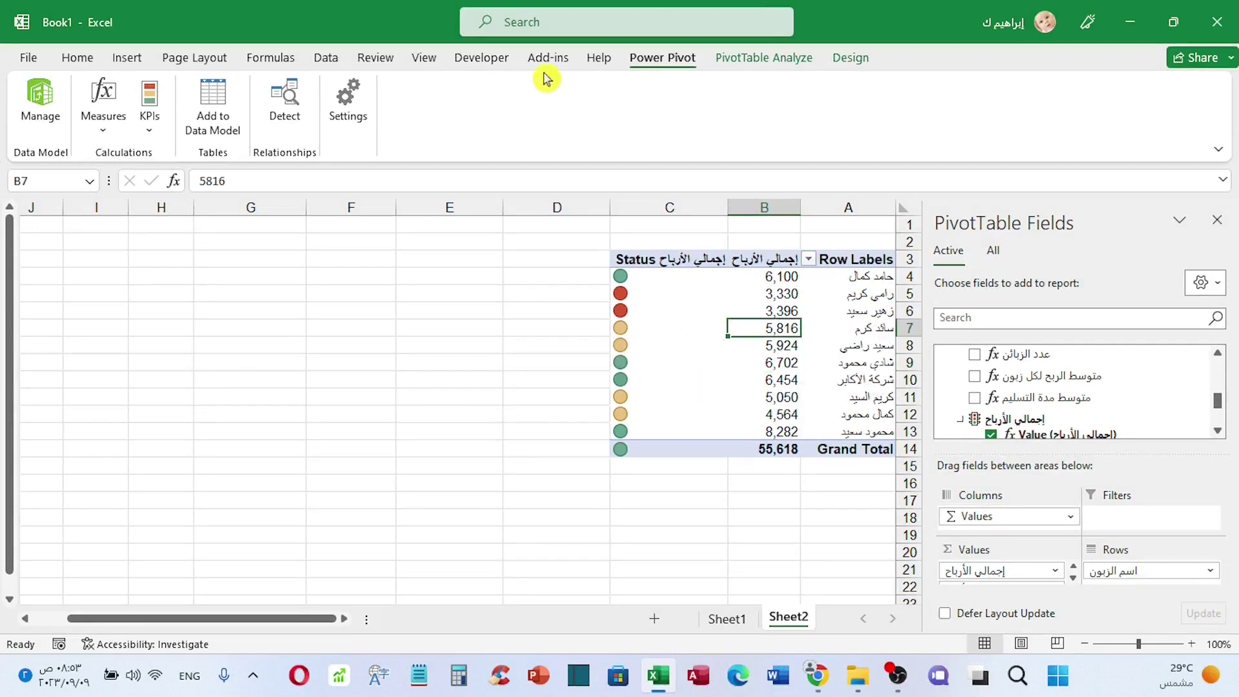
{"action": "left_click", "coordinate": [756, 64]}
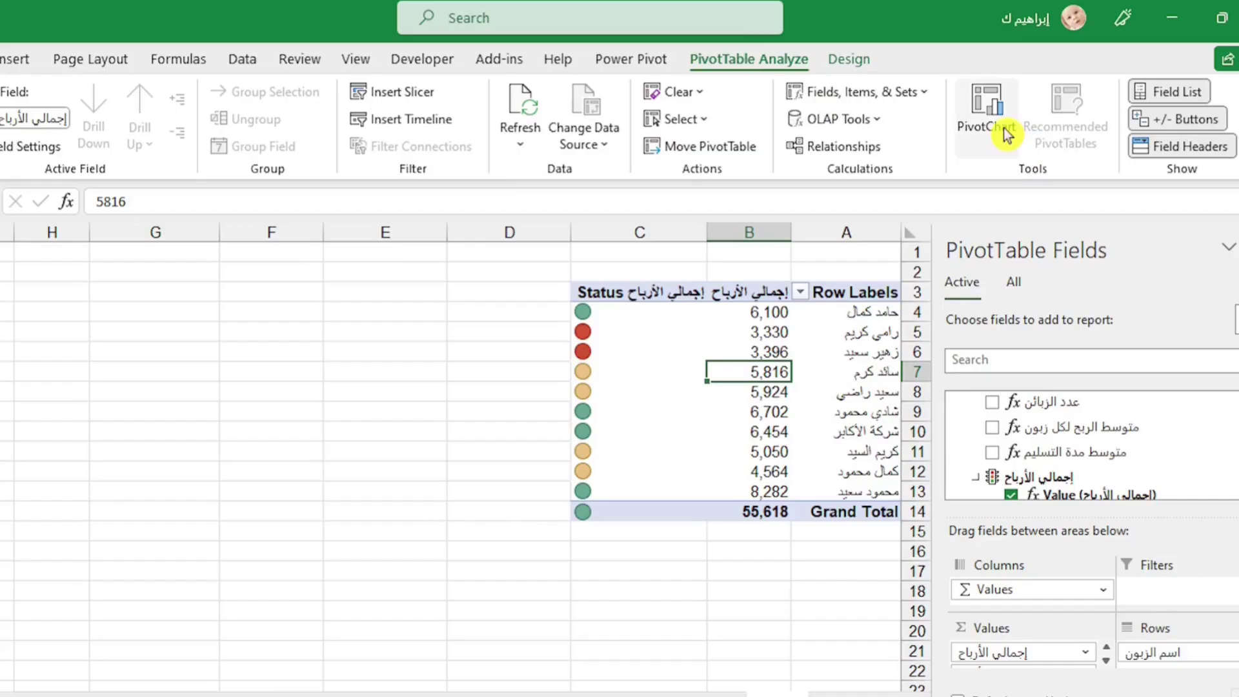
{"action": "left_click", "coordinate": [984, 120]}
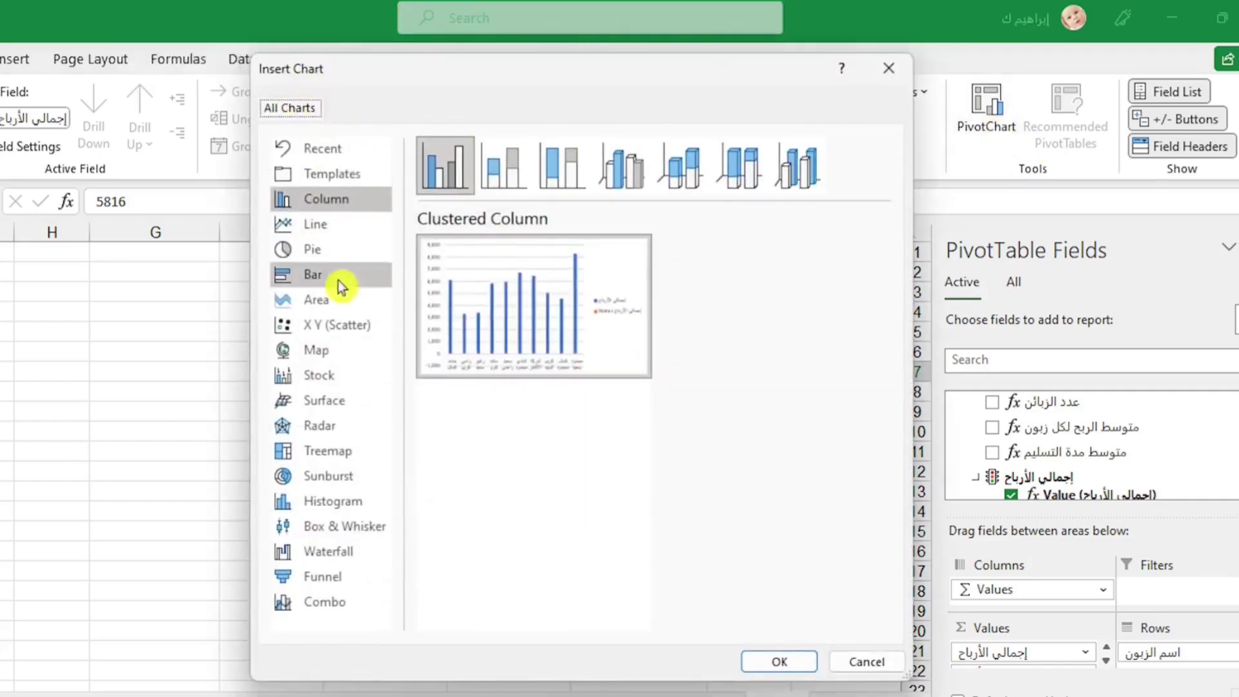
{"action": "left_click", "coordinate": [294, 258]}
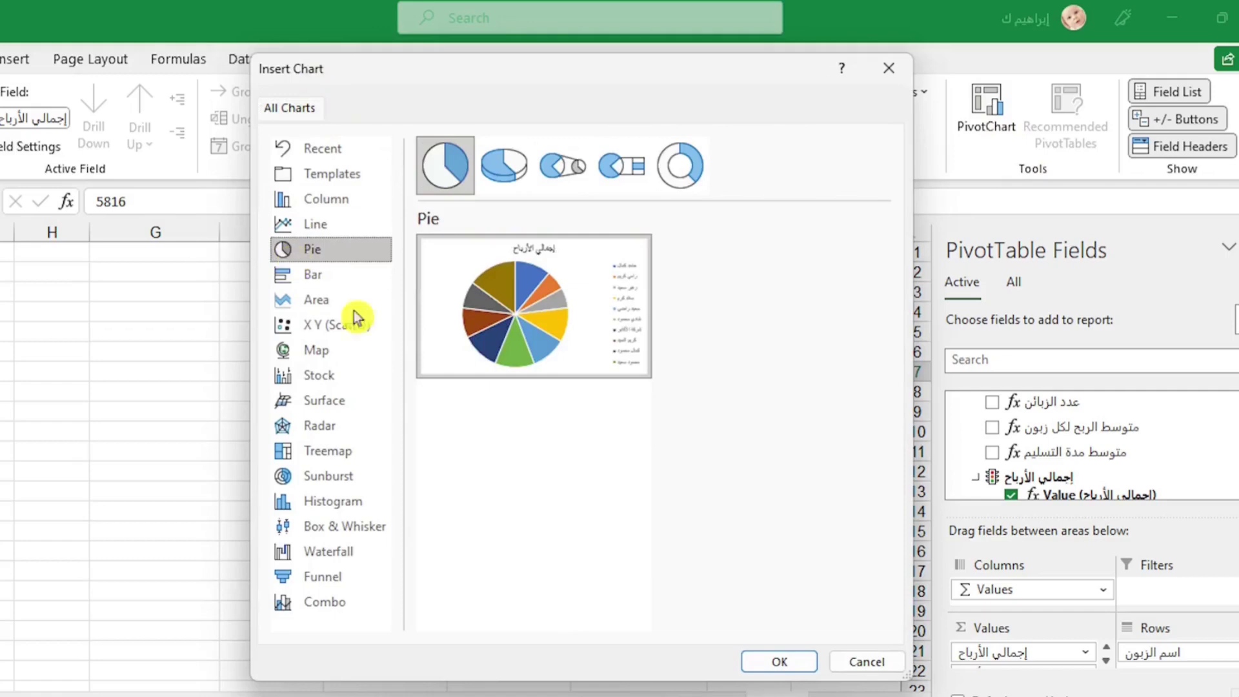
{"action": "left_click", "coordinate": [777, 662]}
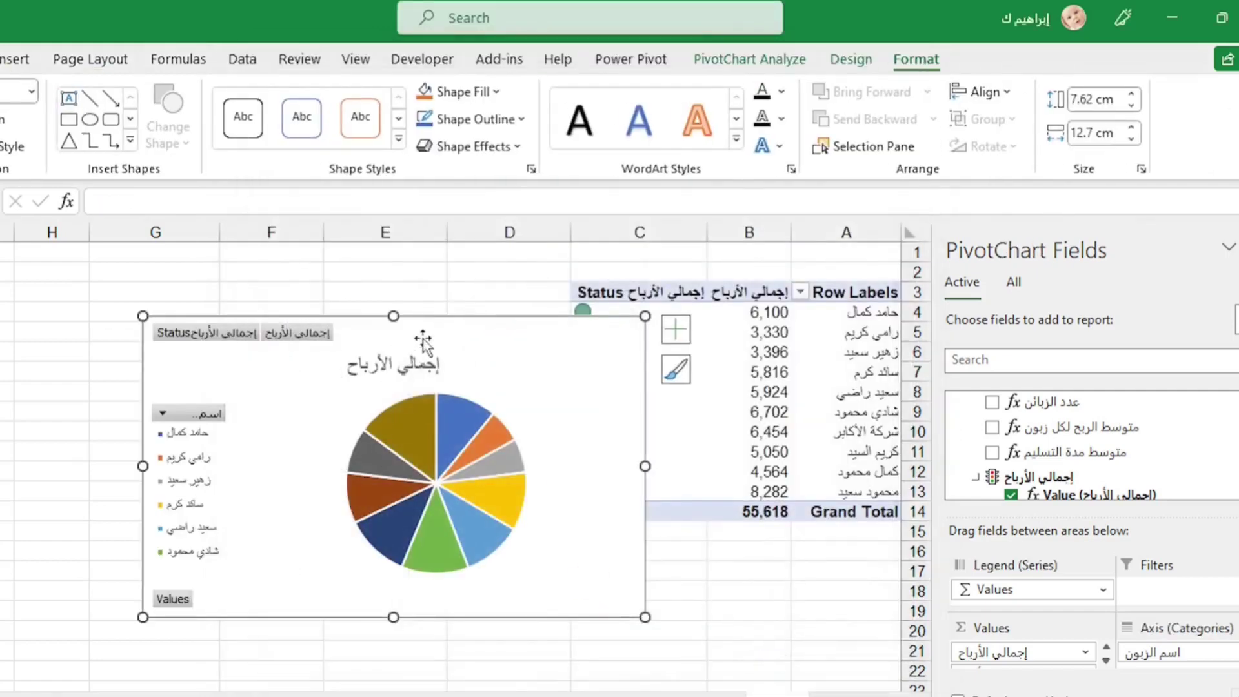
{"action": "left_click_drag", "start_coordinate": [437, 327], "coordinate": [260, 240]}
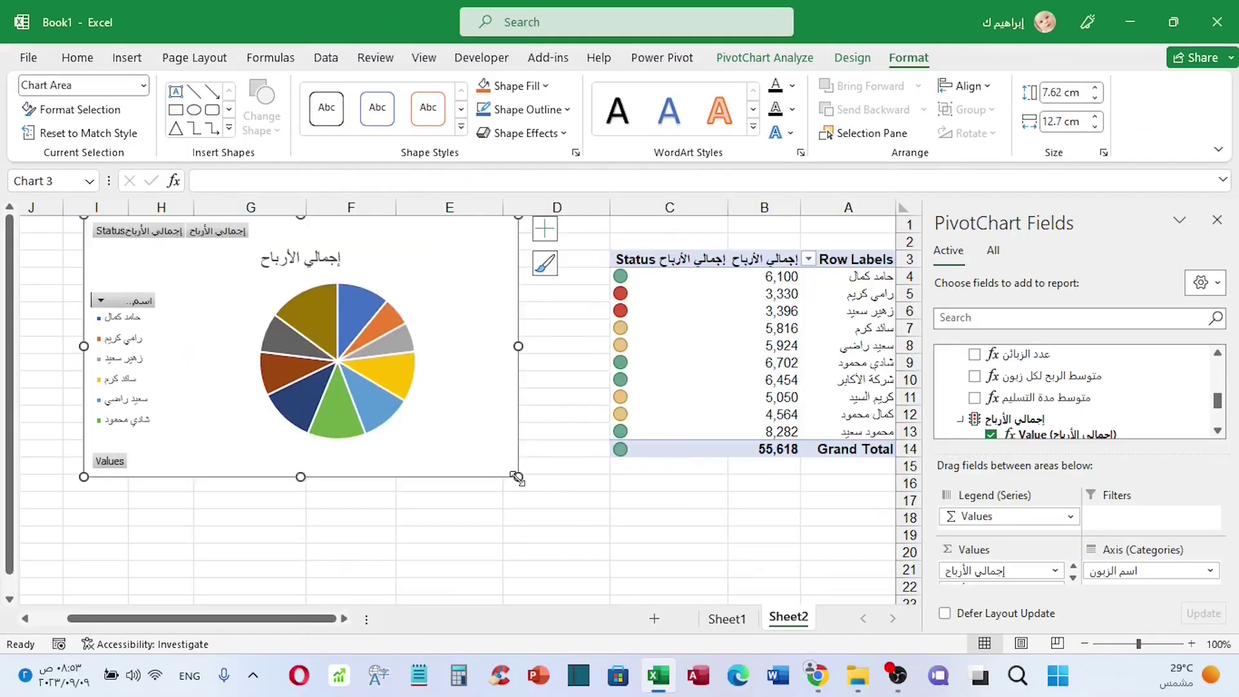
{"action": "left_click_drag", "start_coordinate": [518, 478], "coordinate": [541, 535]}
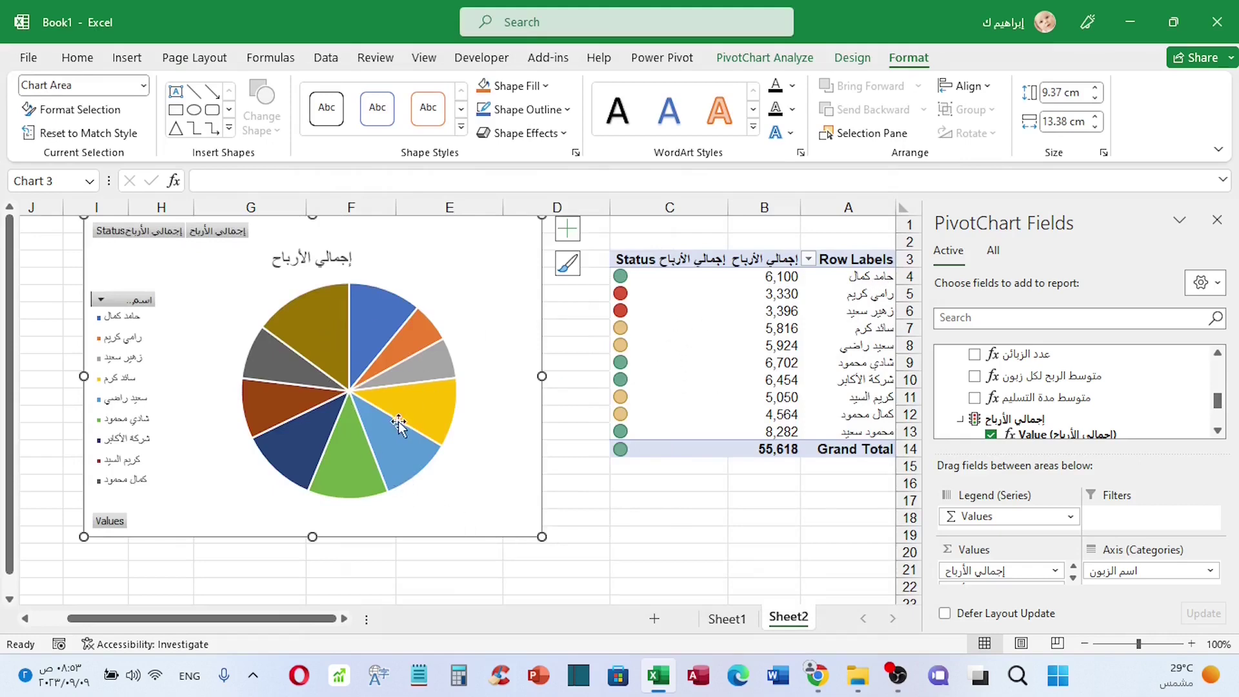
Sort the PivotTable's customers by إجمالي الأرباح from largest to smallest
{"action": "right_click", "coordinate": [772, 278]}
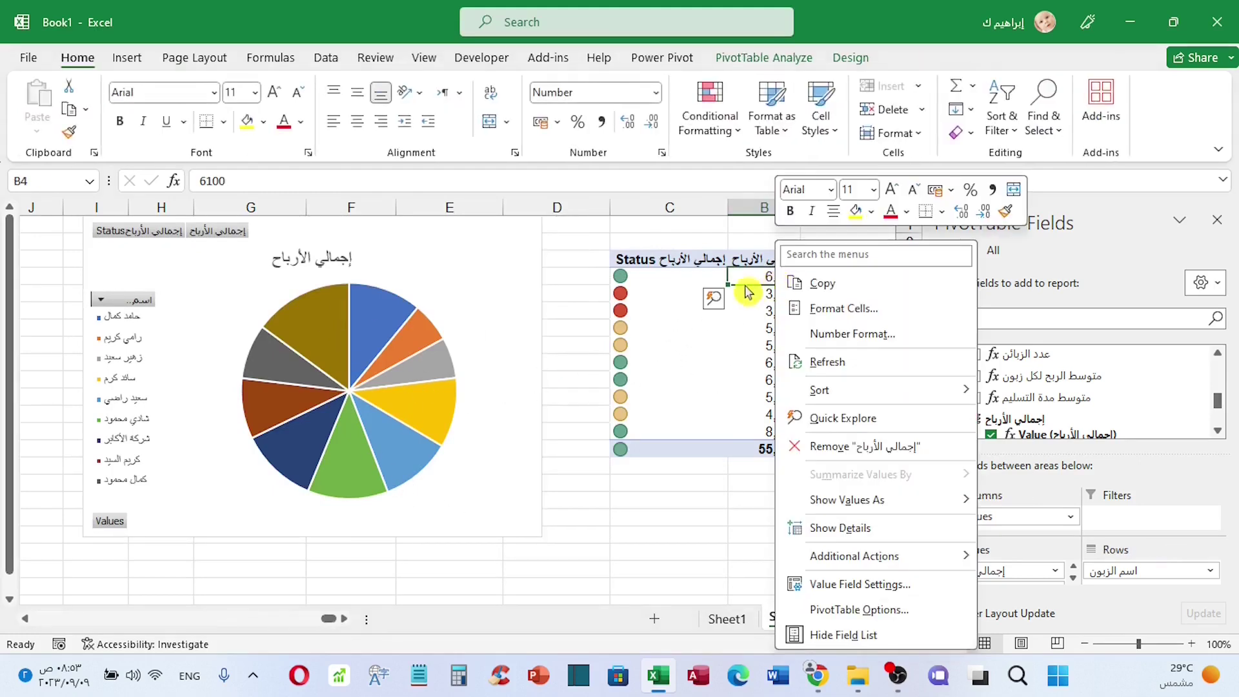
{"action": "left_click", "coordinate": [713, 299]}
{"action": "left_click", "coordinate": [760, 285]}
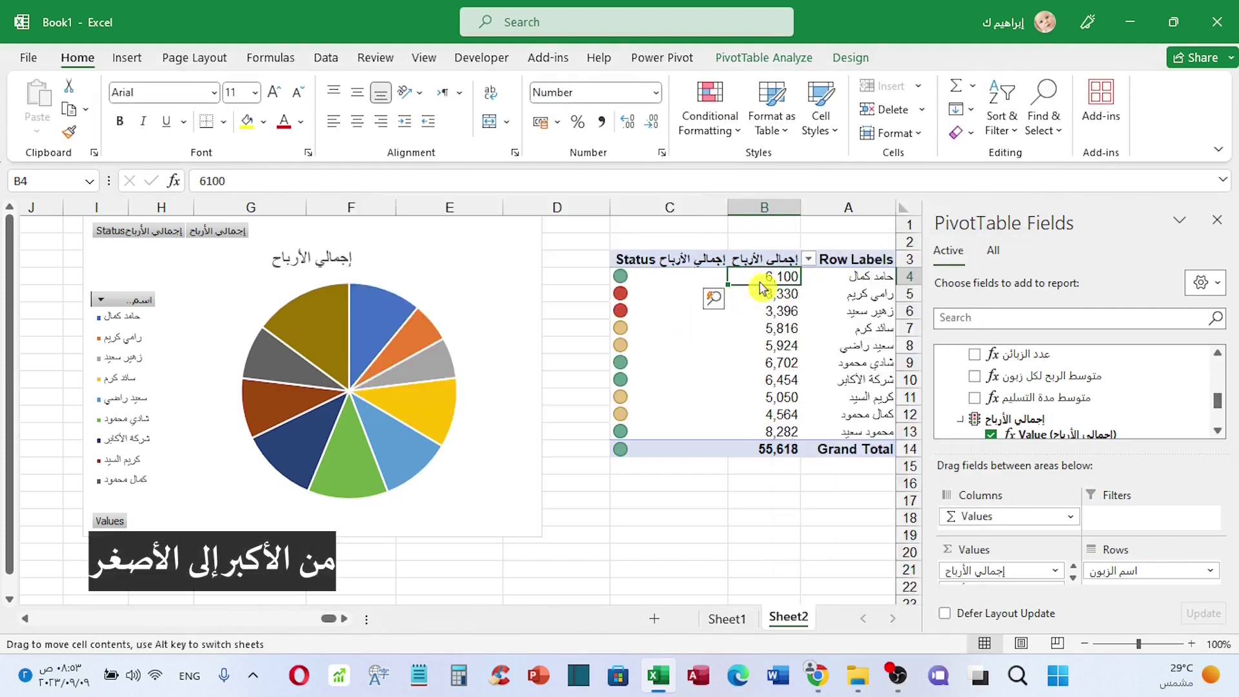
{"action": "right_click", "coordinate": [761, 285]}
{"action": "left_click", "coordinate": [755, 281]}
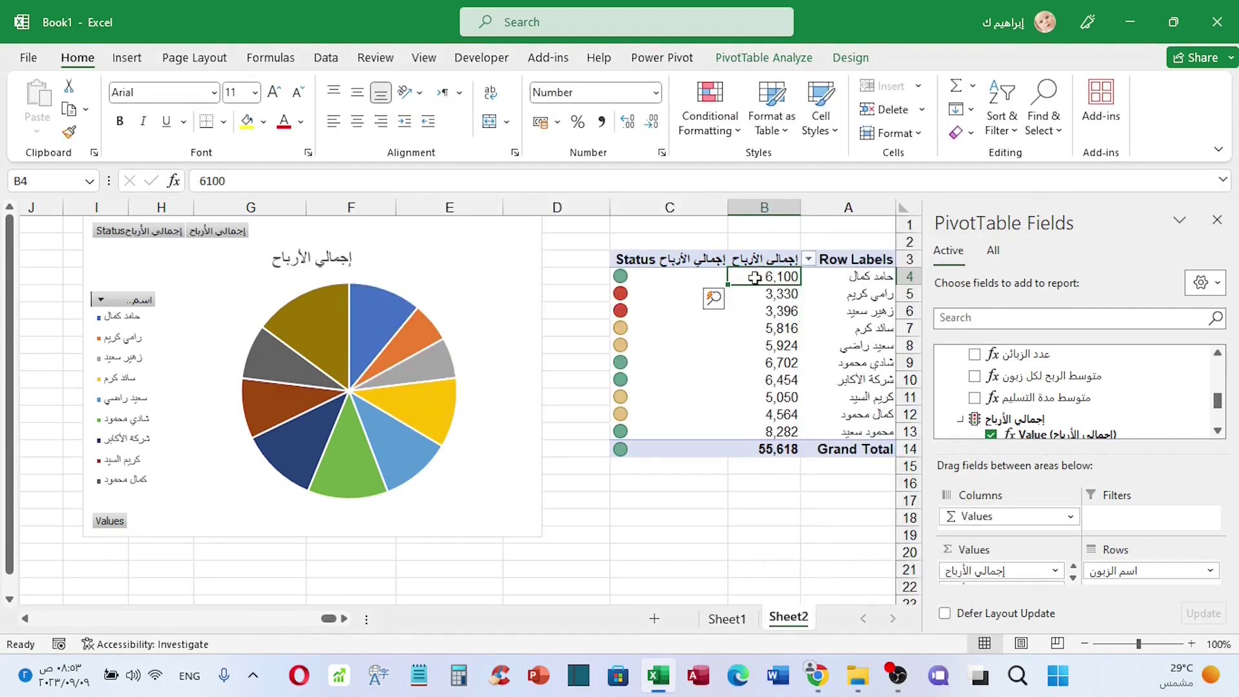
{"action": "right_click", "coordinate": [760, 277]}
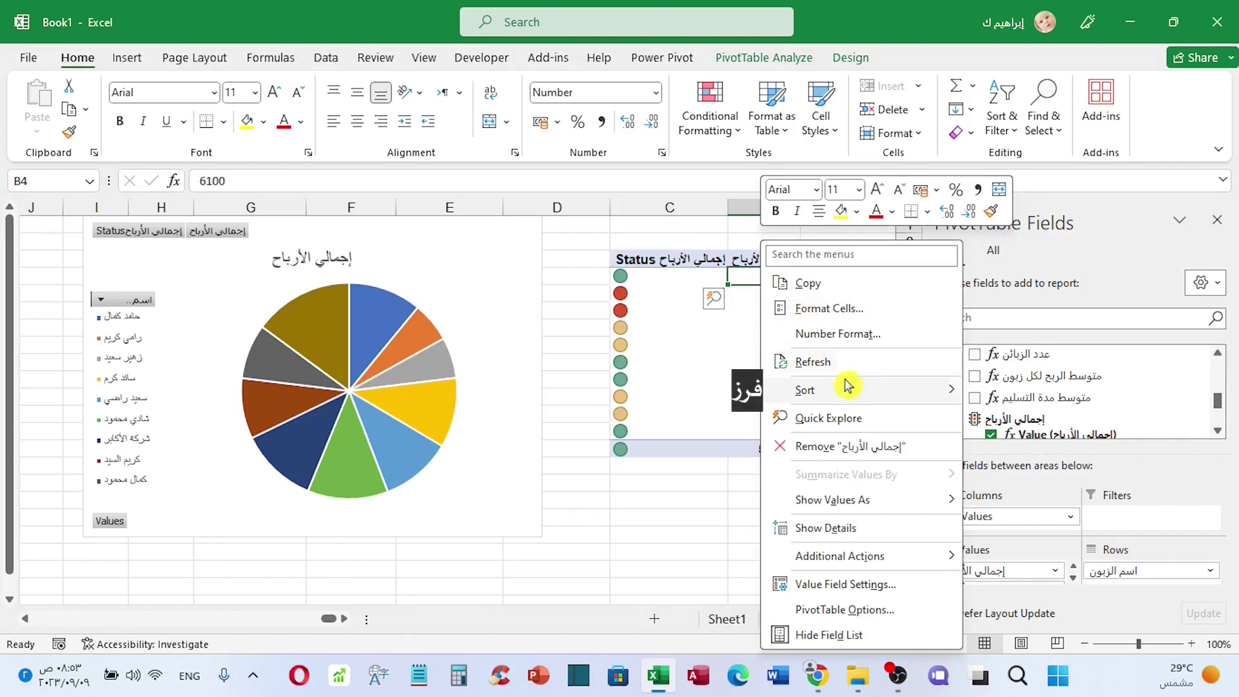
{"action": "mouse_move", "coordinate": [877, 389]}
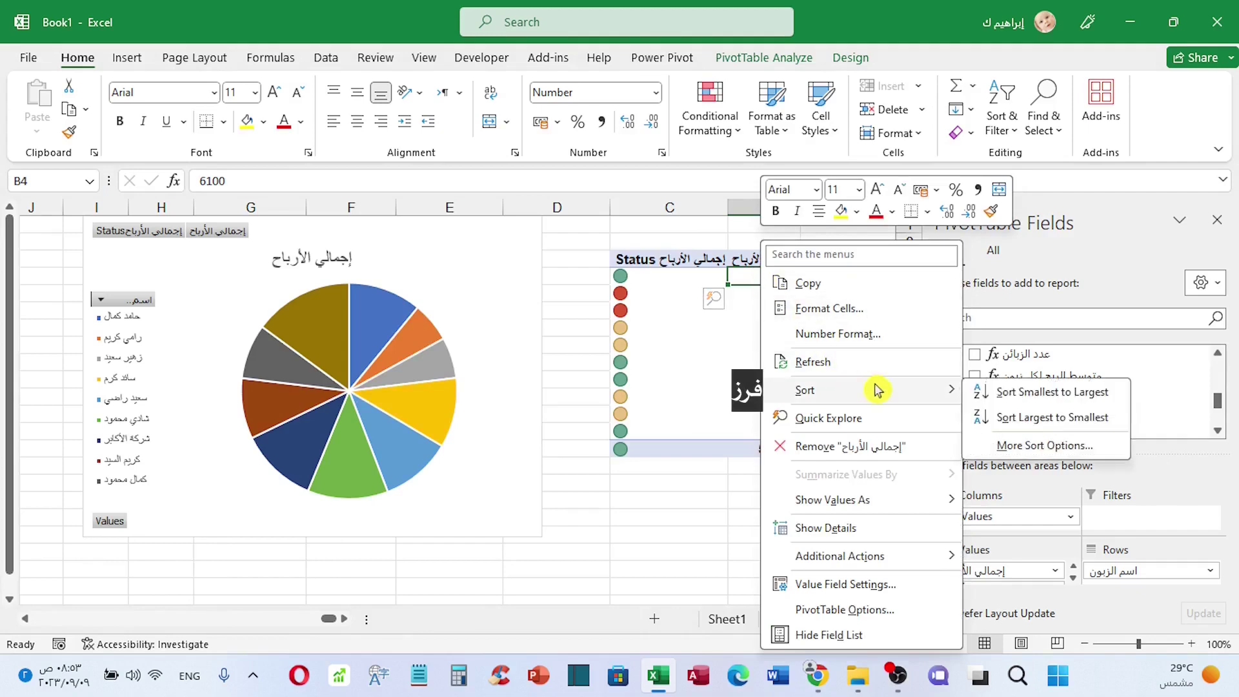
{"action": "left_click", "coordinate": [1025, 421]}
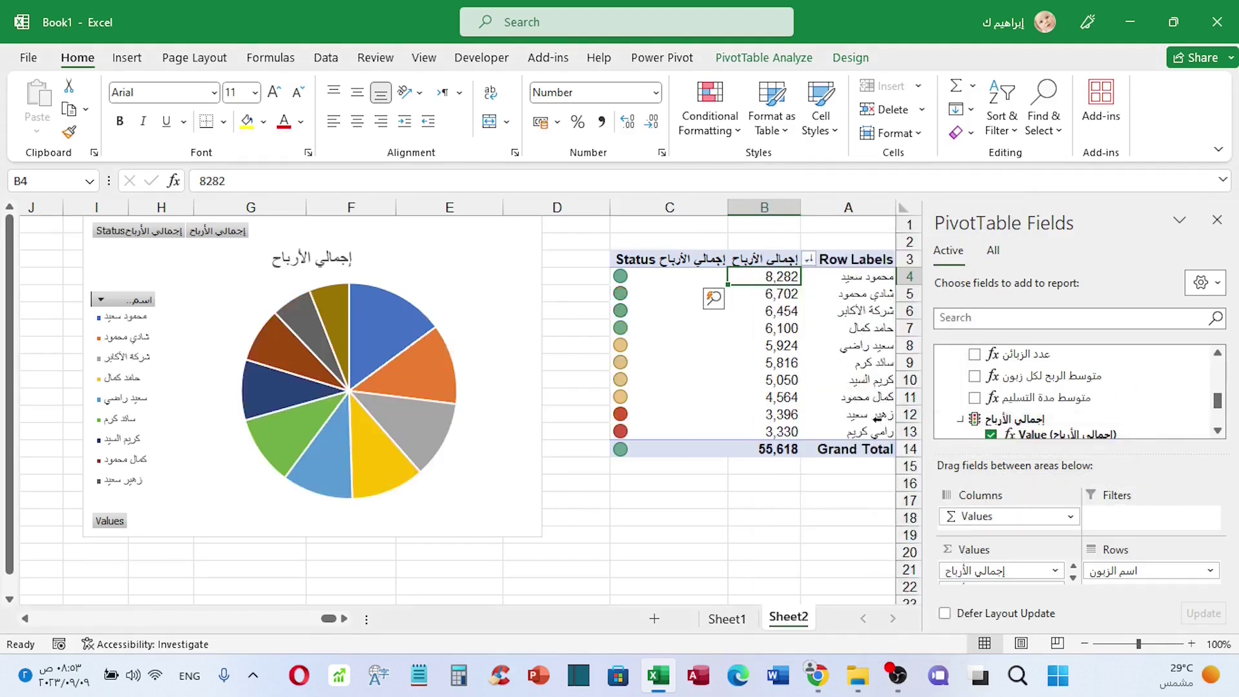
Add data labels to the slices of the pie chart, then deselect the chart
{"action": "left_click", "coordinate": [380, 313]}
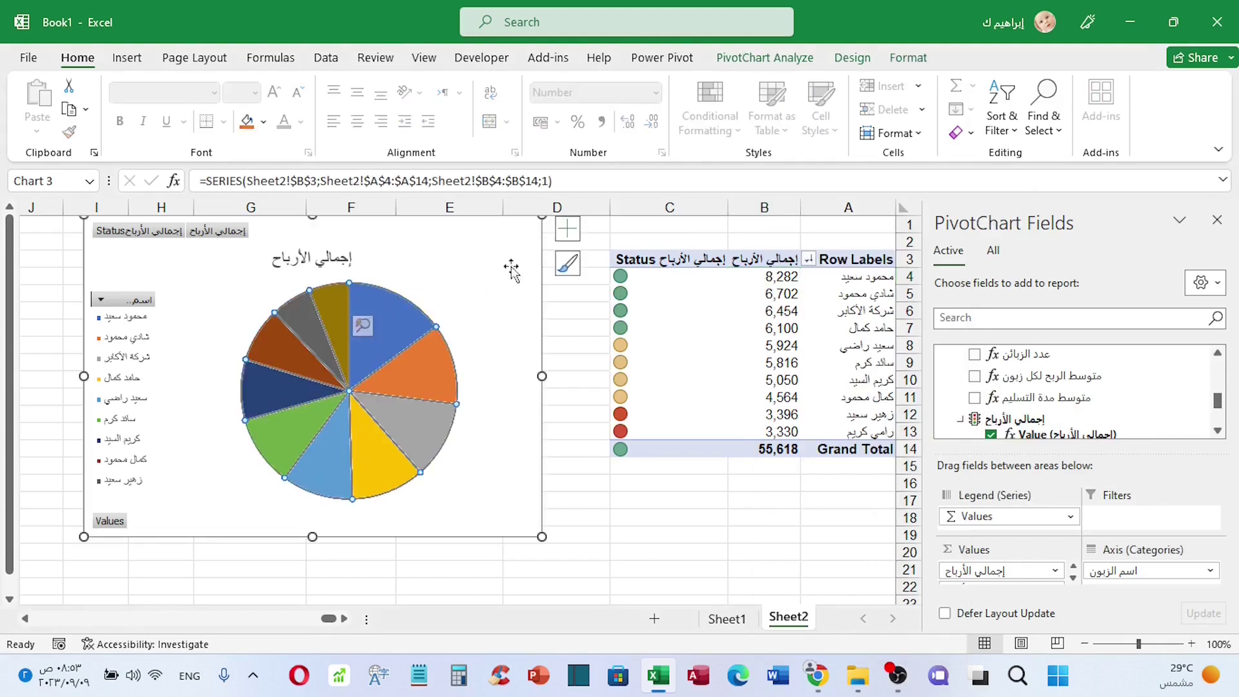
{"action": "left_click", "coordinate": [566, 238]}
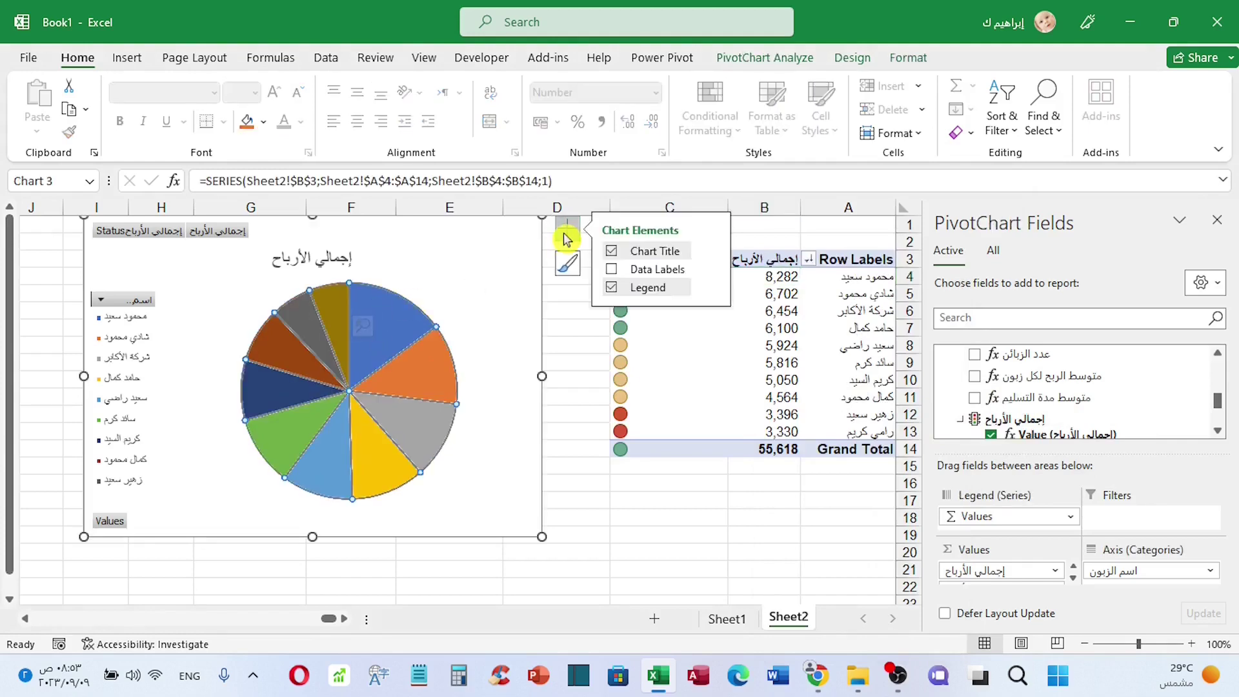
{"action": "left_click", "coordinate": [611, 269]}
{"action": "left_click", "coordinate": [492, 423]}
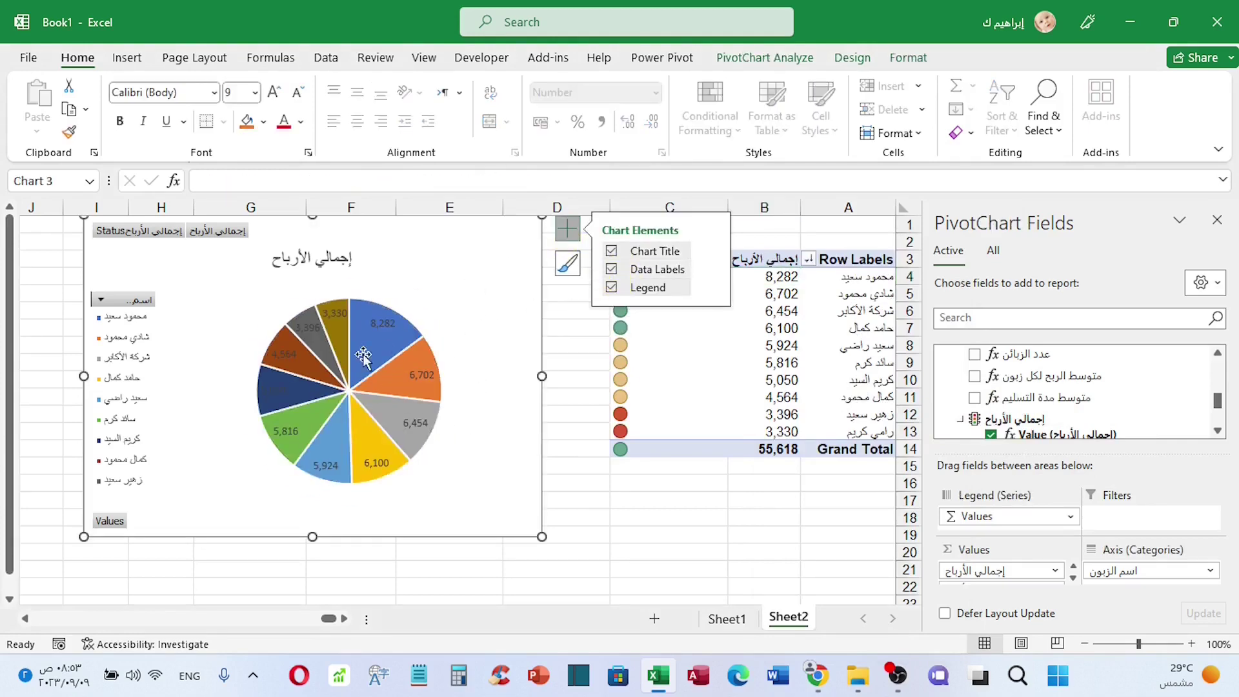
{"action": "left_click", "coordinate": [573, 430]}
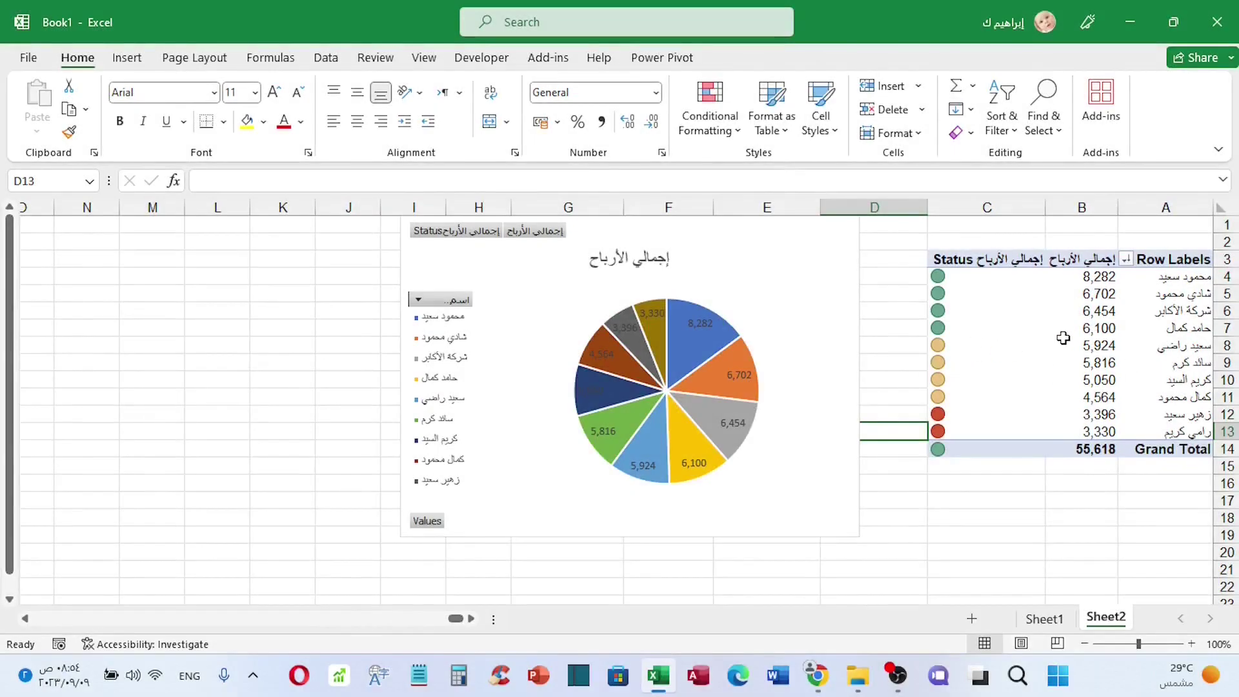
Insert a slicer for the اسم المنتج field of the المنتجات table, connected to the PivotTable
{"action": "left_click", "coordinate": [1063, 338]}
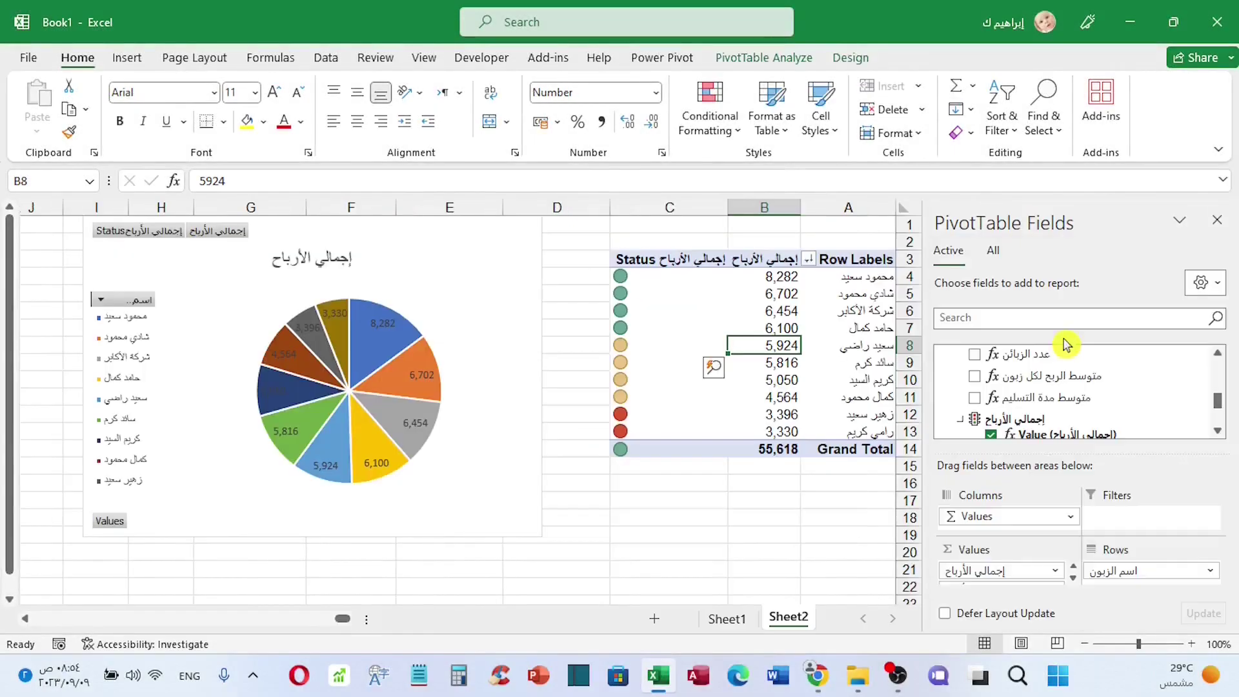
{"action": "left_click", "coordinate": [749, 64]}
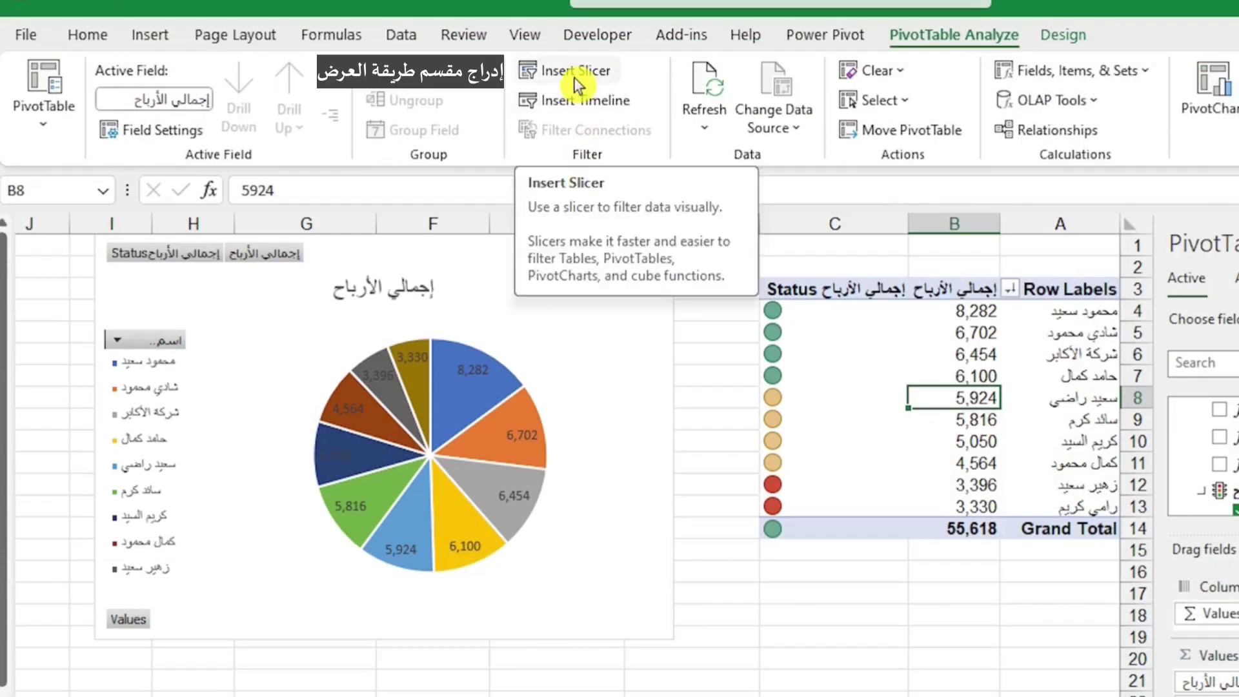
{"action": "left_click", "coordinate": [462, 88]}
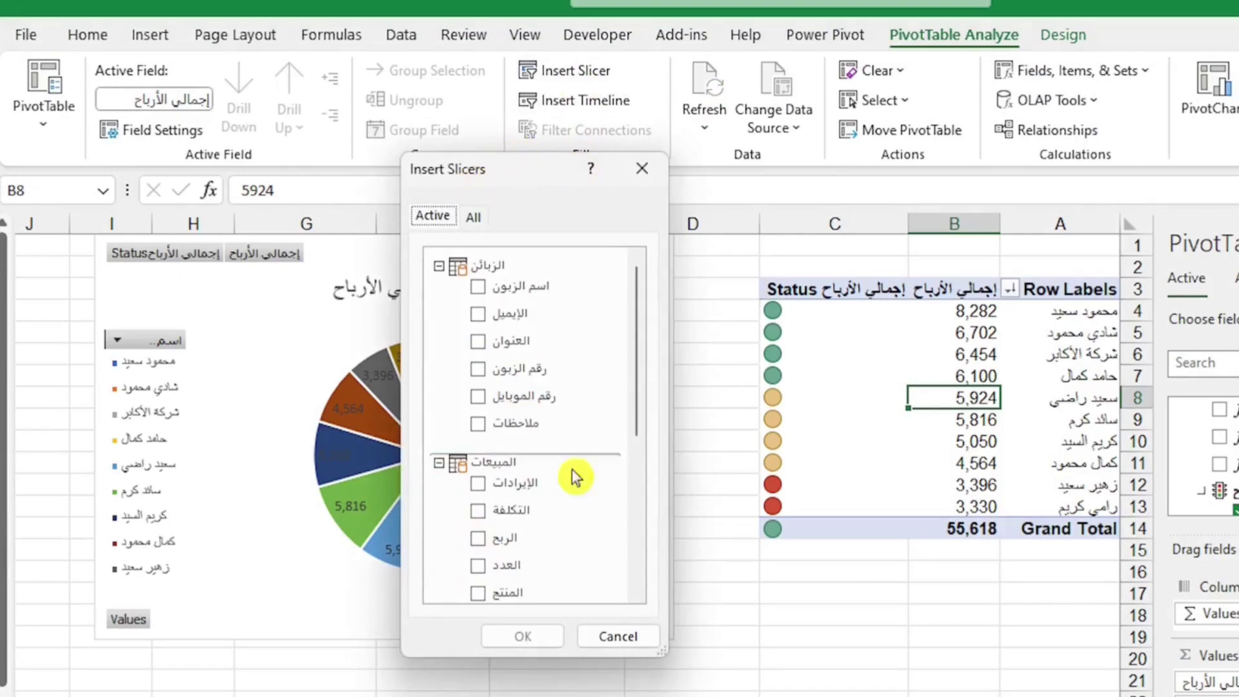
{"action": "left_click_drag", "start_coordinate": [665, 658], "coordinate": [662, 696]}
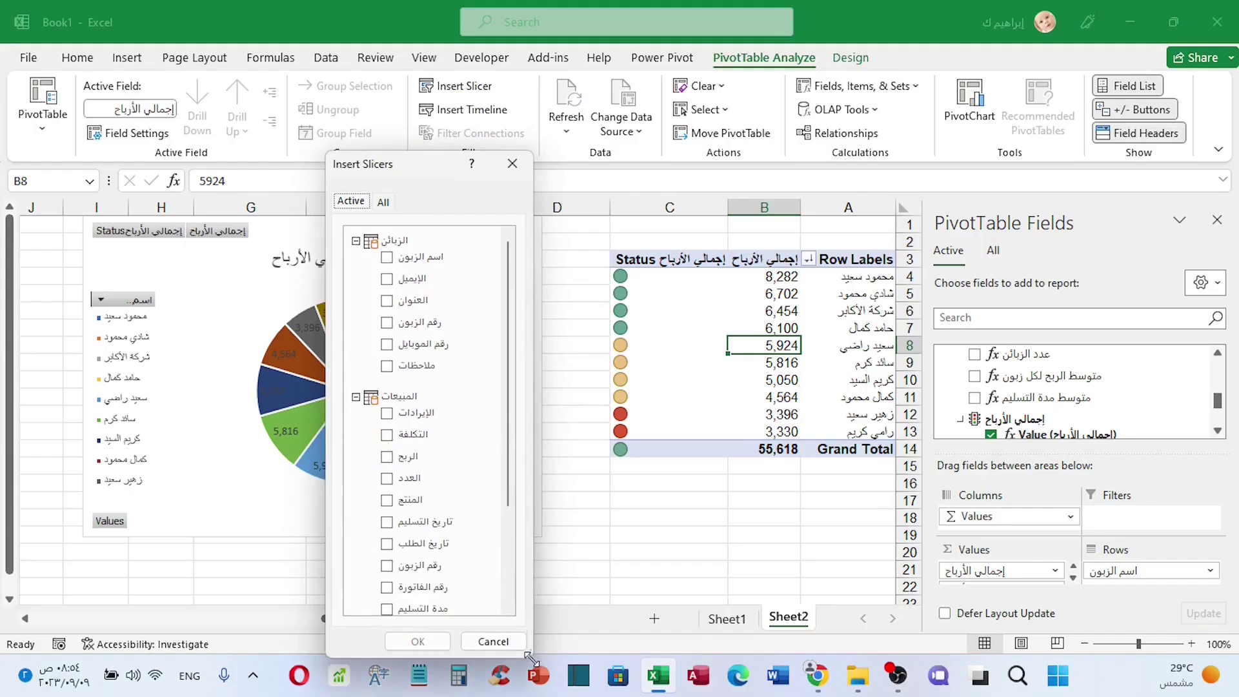
{"action": "left_click_drag", "start_coordinate": [507, 413], "coordinate": [513, 332]}
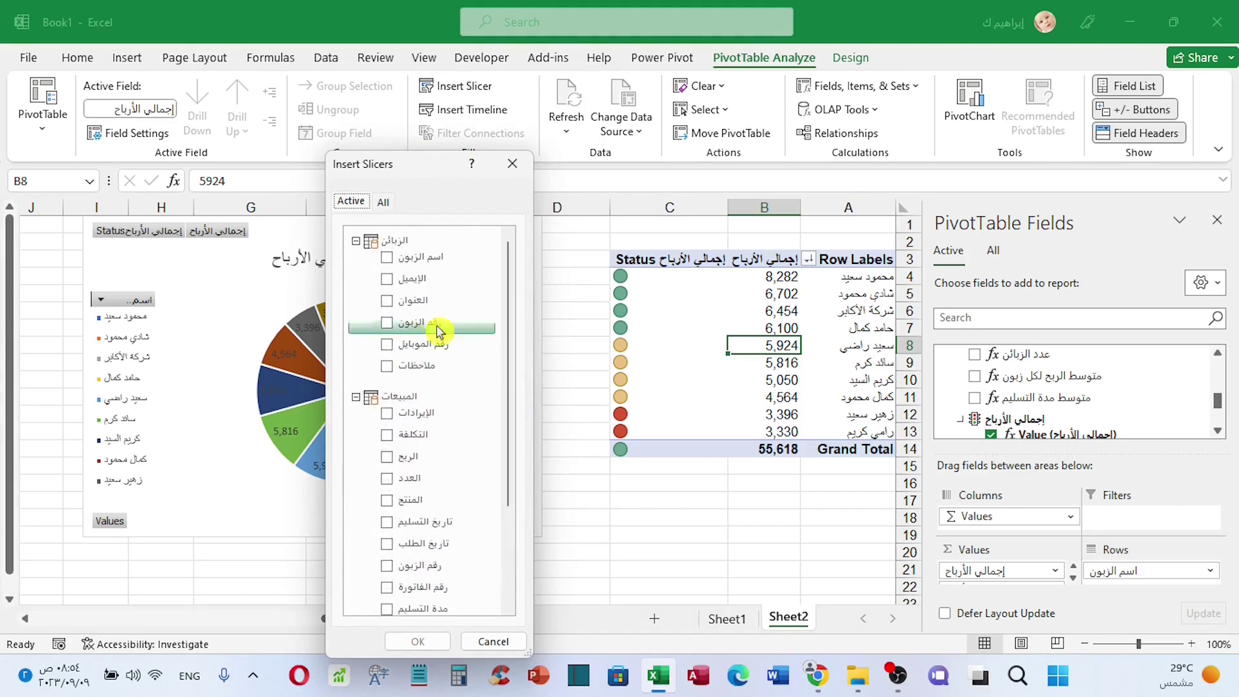
{"action": "left_click", "coordinate": [452, 241]}
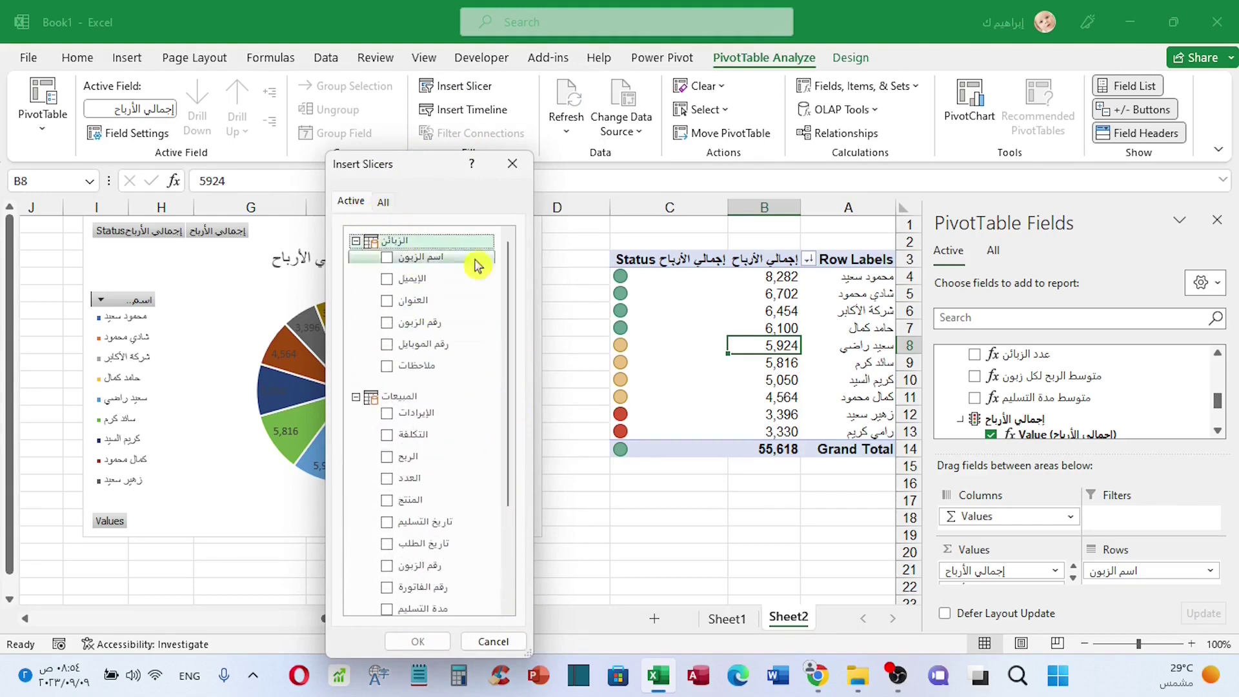
{"action": "mouse_move", "coordinate": [512, 271]}
{"action": "left_mouse_down"}
{"action": "mouse_move", "coordinate": [511, 409]}
{"action": "mouse_move", "coordinate": [512, 238]}
{"action": "mouse_move", "coordinate": [511, 368]}
{"action": "mouse_move", "coordinate": [511, 271]}
{"action": "left_mouse_up"}
{"action": "left_click", "coordinate": [396, 204]}
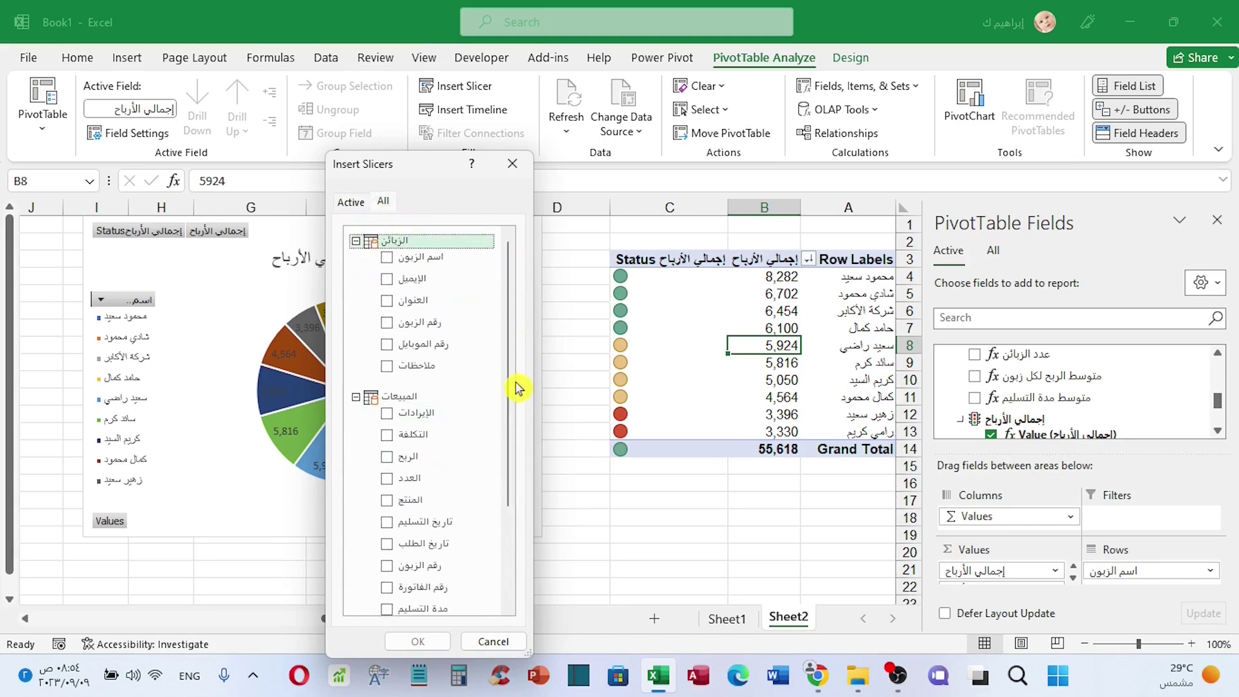
{"action": "left_click_drag", "start_coordinate": [514, 387], "coordinate": [516, 481]}
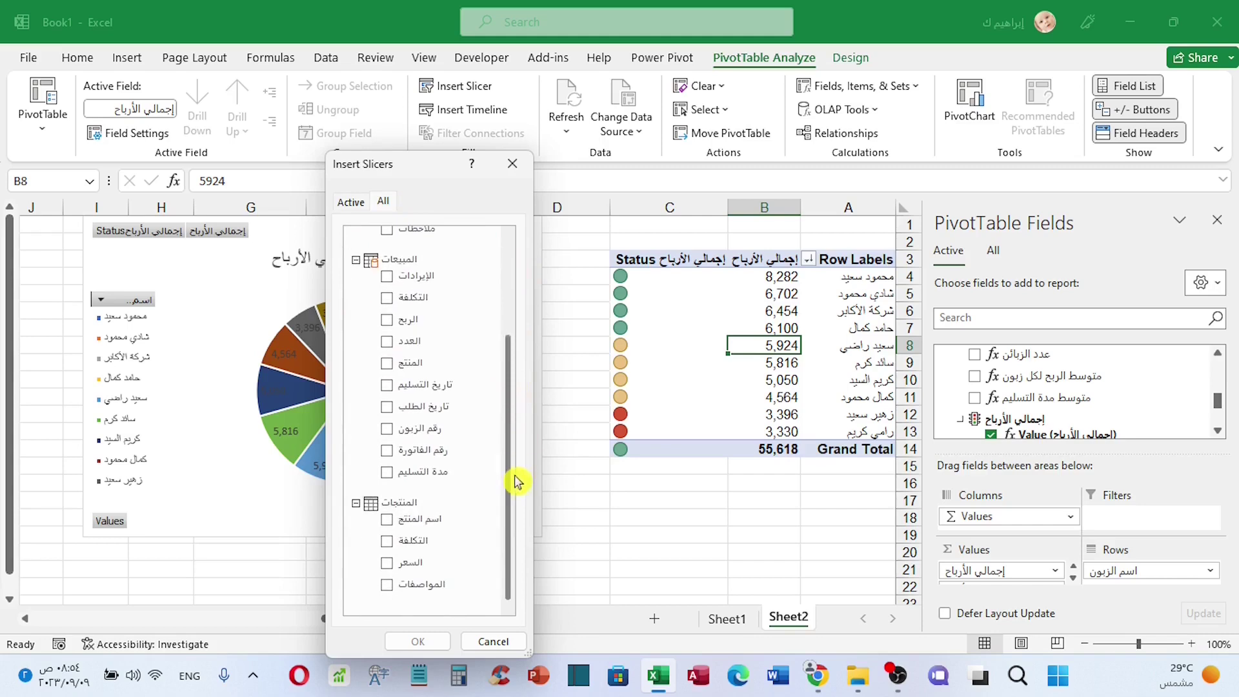
{"action": "left_click", "coordinate": [387, 520]}
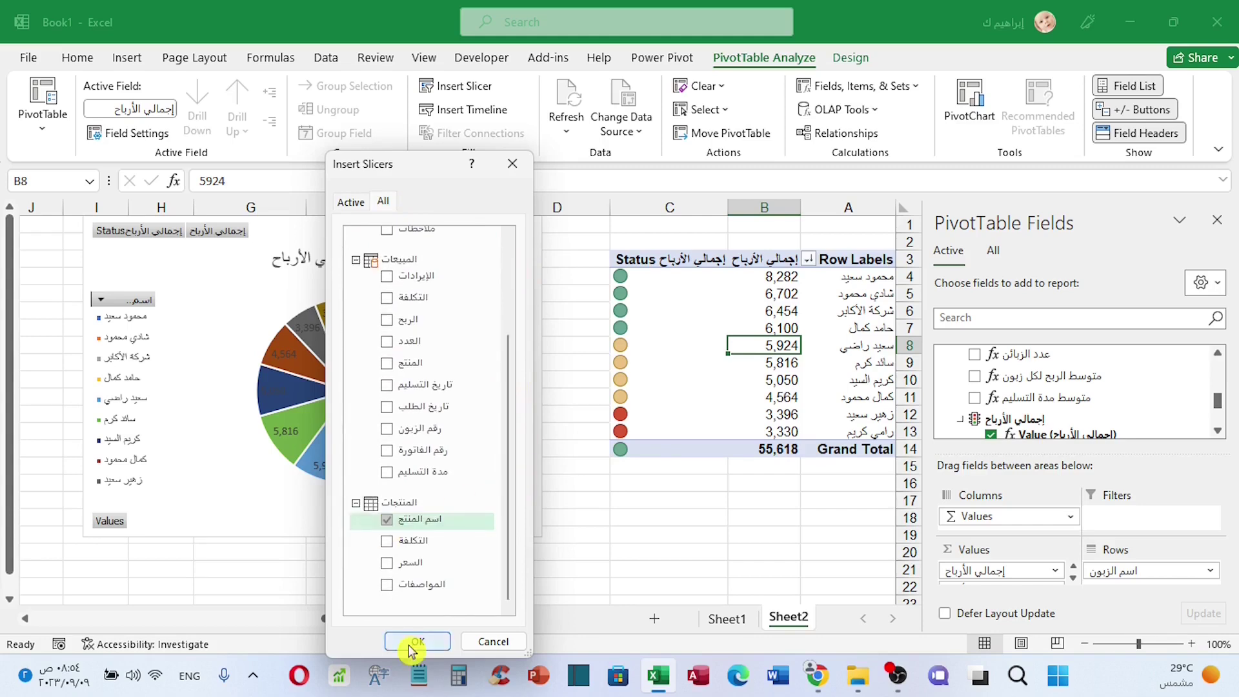
{"action": "left_click", "coordinate": [410, 642]}
Move the pie chart closer to the PivotTable and place the اسم المنتج slicer beside the chart without overlapping it, then deselect it
{"action": "left_click", "coordinate": [970, 359]}
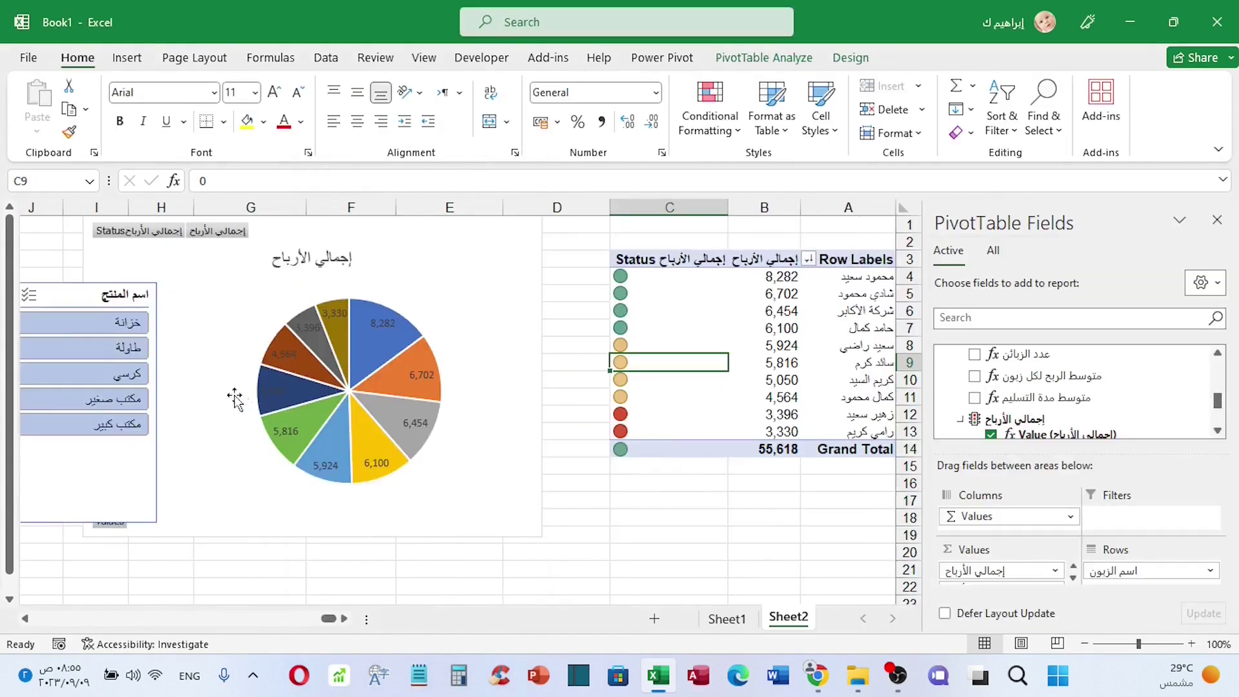
{"action": "left_click", "coordinate": [639, 516]}
{"action": "scroll", "coordinate": [639, 516], "scroll_direction": "left", "scroll_amount": 3}
{"action": "left_click", "coordinate": [388, 284]}
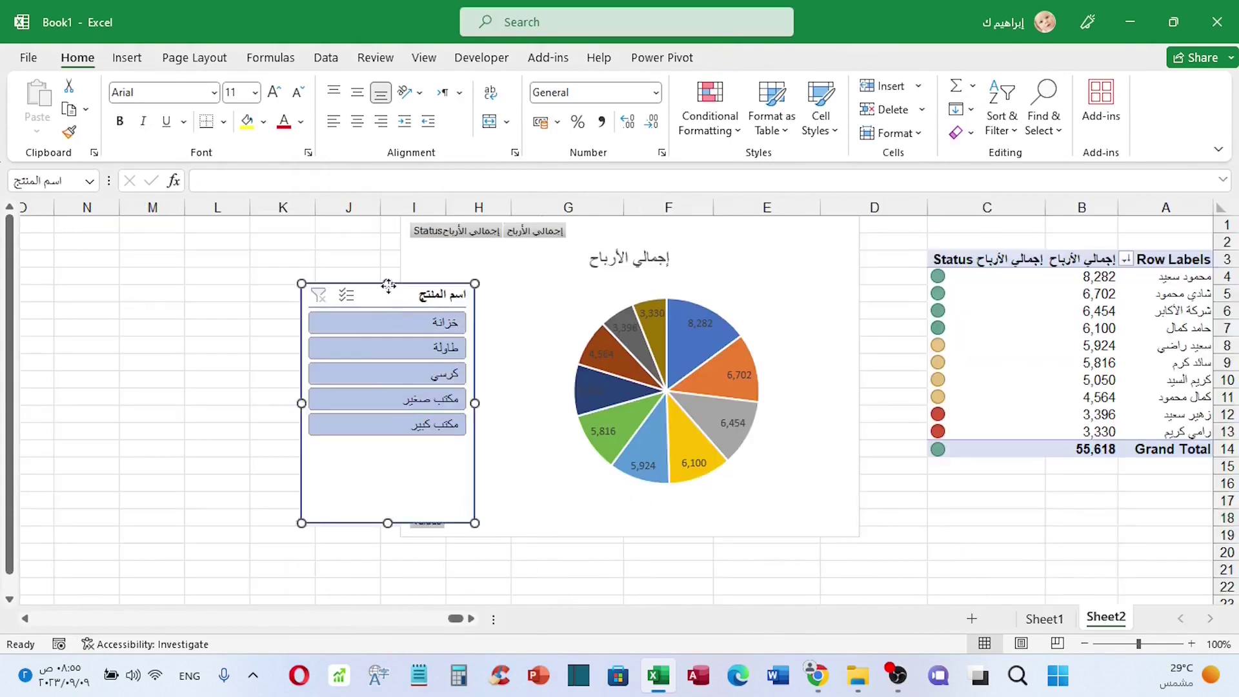
{"action": "left_click_drag", "start_coordinate": [387, 284], "coordinate": [308, 264]}
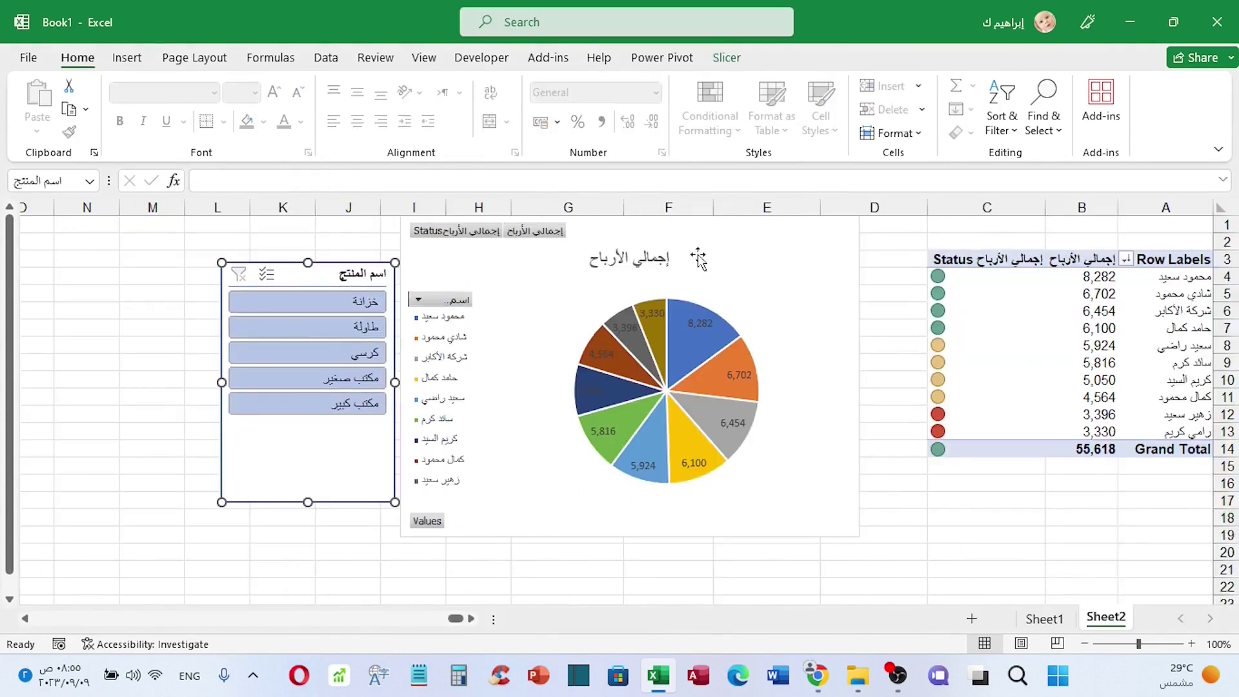
{"action": "left_click_drag", "start_coordinate": [818, 233], "coordinate": [863, 237]}
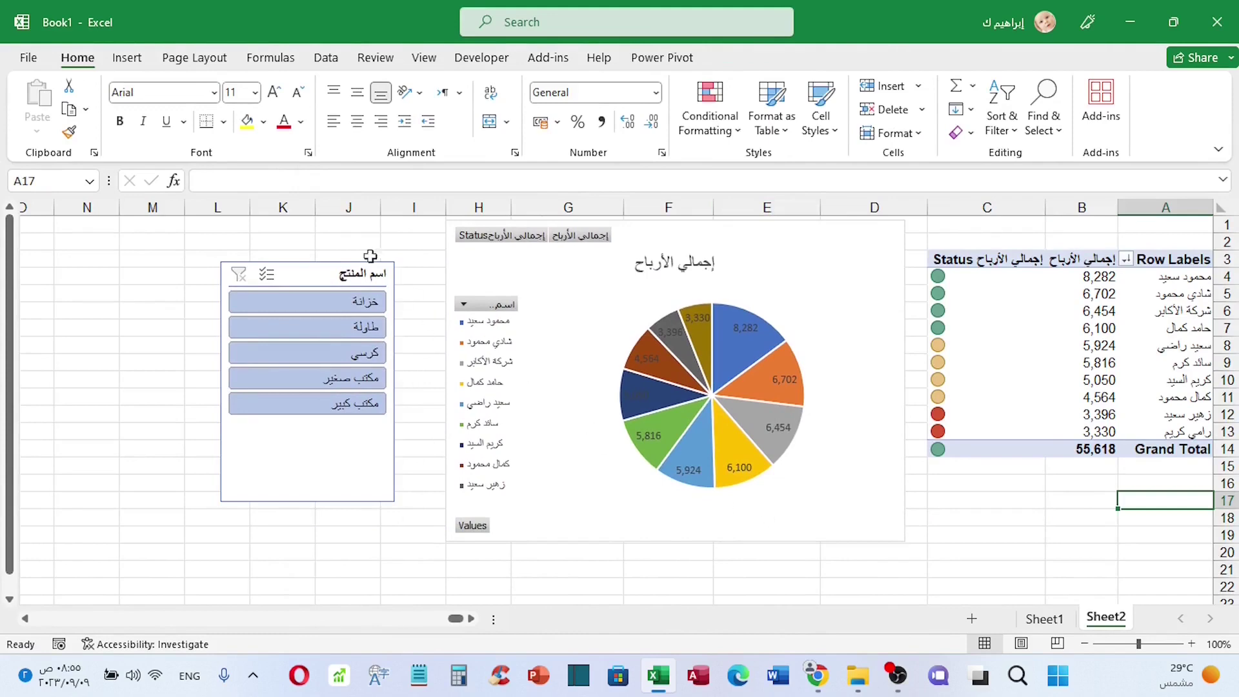
{"action": "left_click_drag", "start_coordinate": [358, 264], "coordinate": [386, 256]}
{"action": "left_click", "coordinate": [86, 362]}
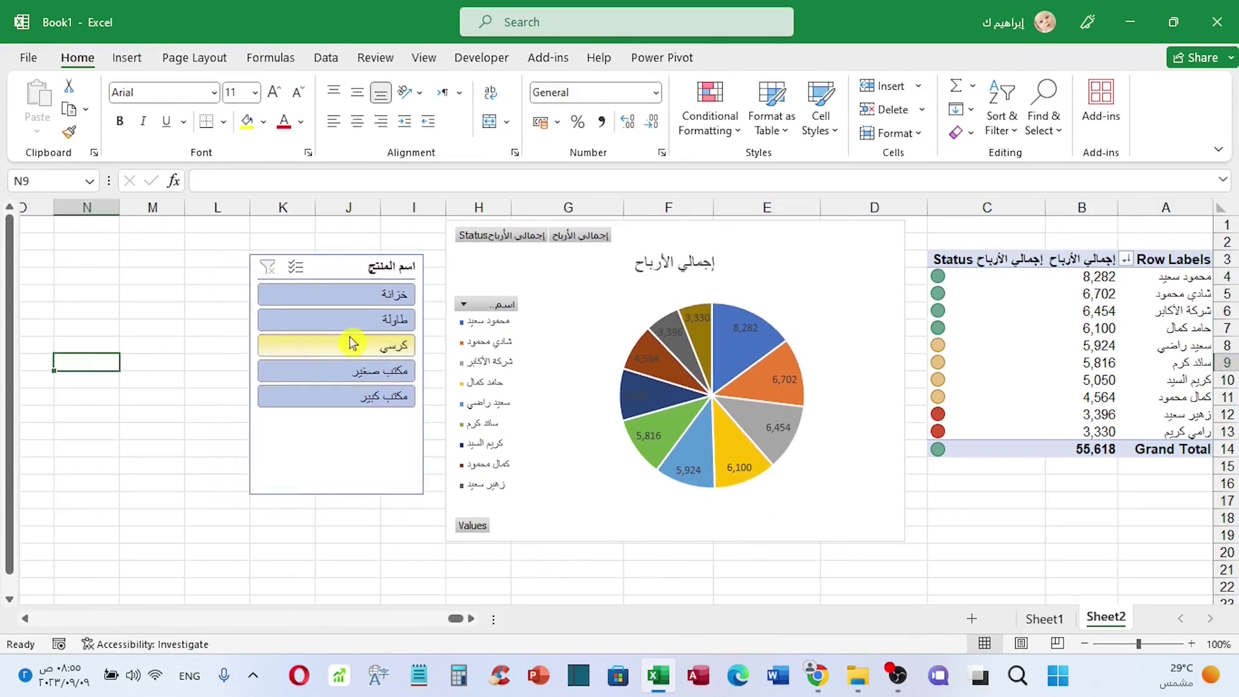
Filter the report to the product خزانة with the slicer and examine the two customers with the highest profit
{"action": "left_click", "coordinate": [371, 300]}
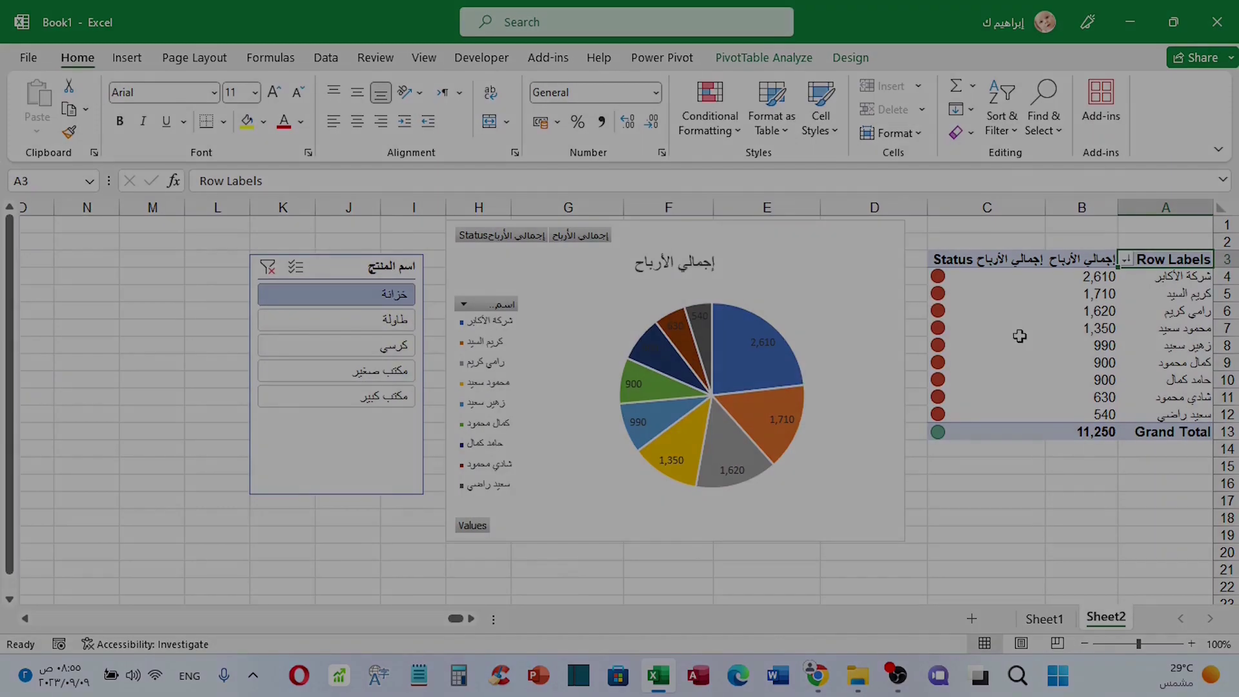
{"action": "left_click", "coordinate": [1194, 282]}
{"action": "left_click", "coordinate": [1203, 299]}
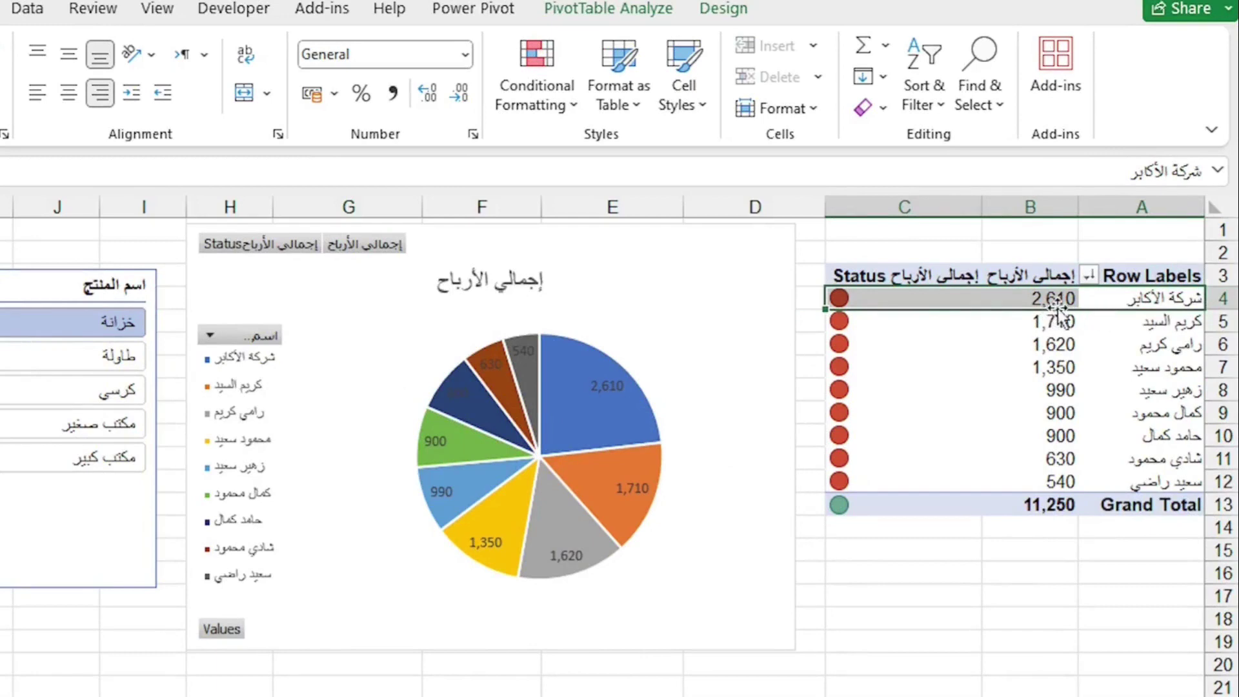
{"action": "left_click", "coordinate": [1207, 321]}
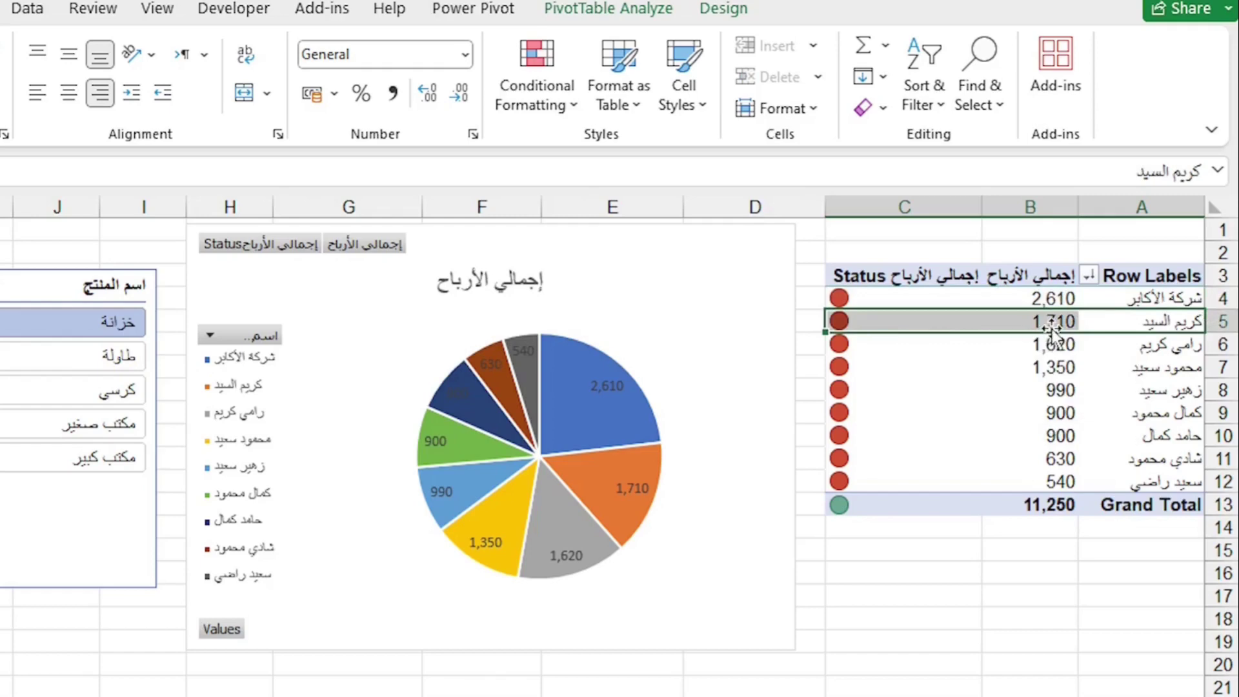
Filter the report by طاولة, كرسي, مكتب صغير and مكتب كبير one at a time to compare their profits
{"action": "left_click", "coordinate": [110, 359]}
{"action": "left_click", "coordinate": [98, 389]}
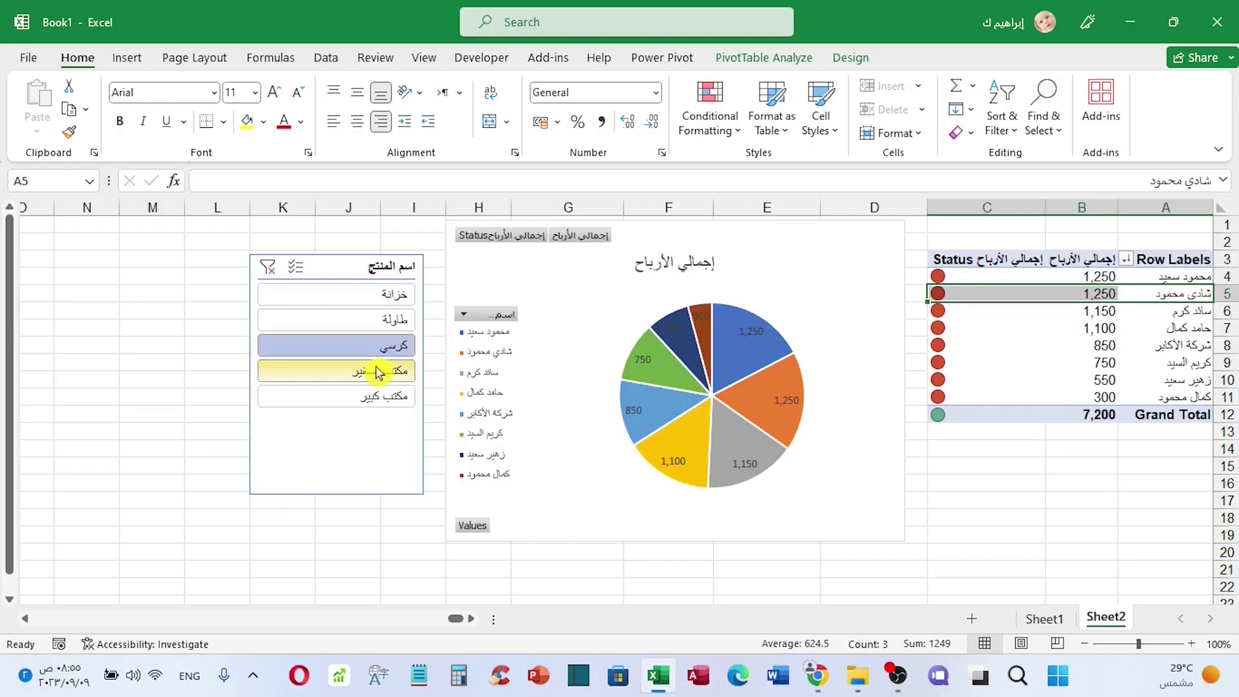
{"action": "left_click", "coordinate": [91, 423]}
{"action": "left_click", "coordinate": [93, 451]}
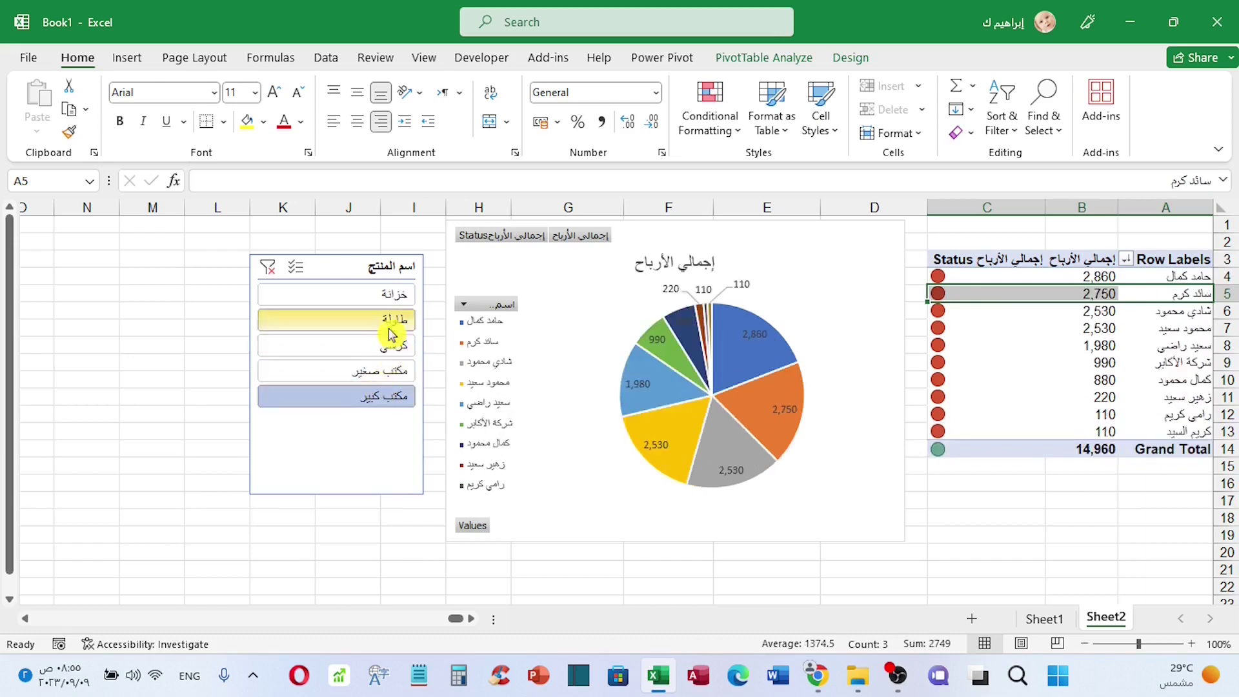
Filter the report to several products at once, selecting خزانة and adding كرسي and طاولة in the slicer
{"action": "left_click", "coordinate": [388, 303]}
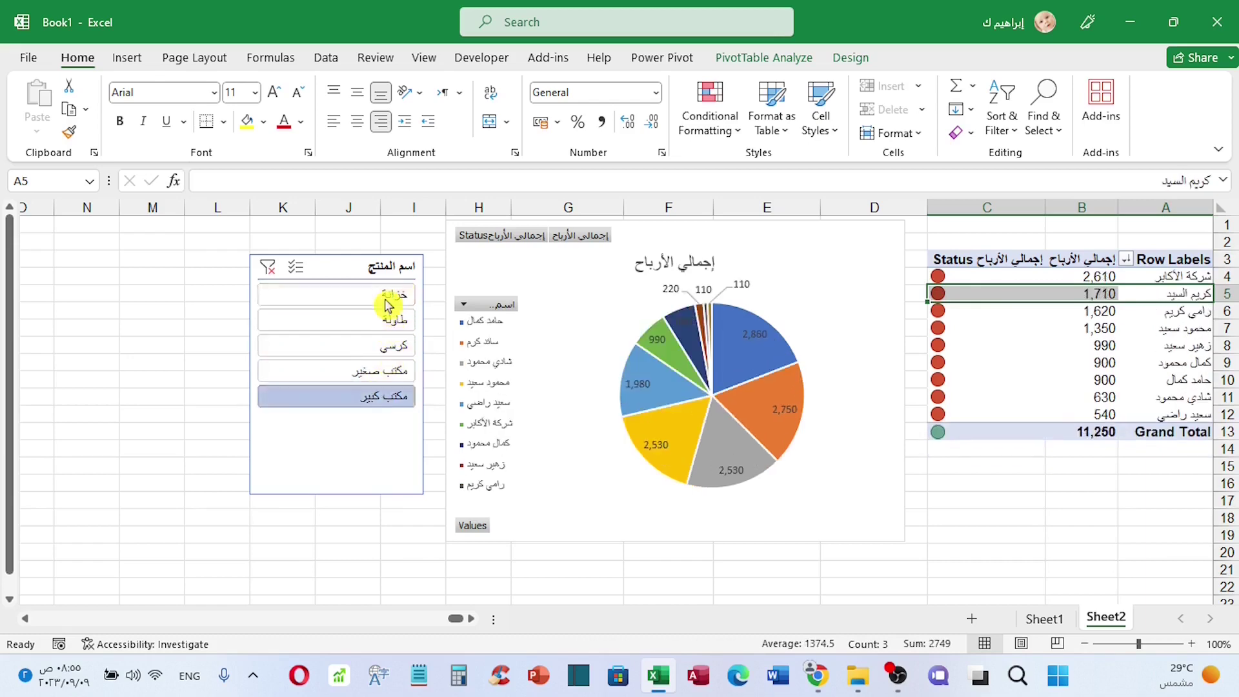
{"action": "left_click", "coordinate": [371, 348], "text": "ctrl"}
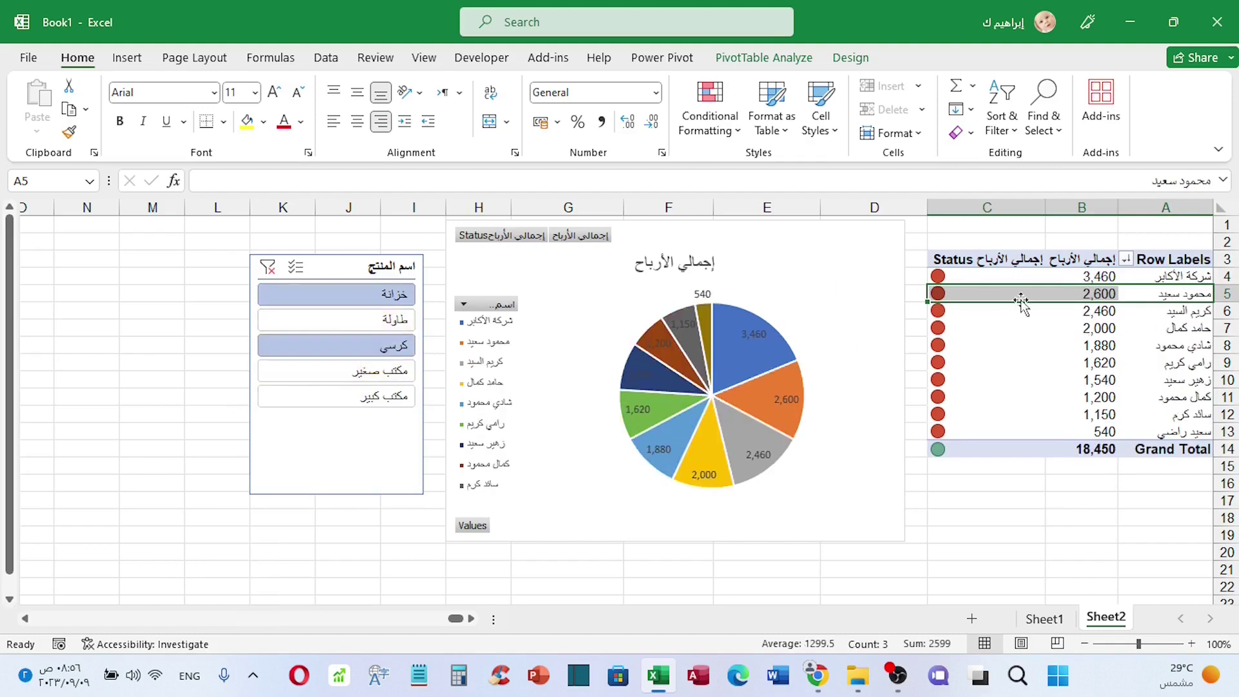
{"action": "left_click", "coordinate": [395, 323], "text": "ctrl"}
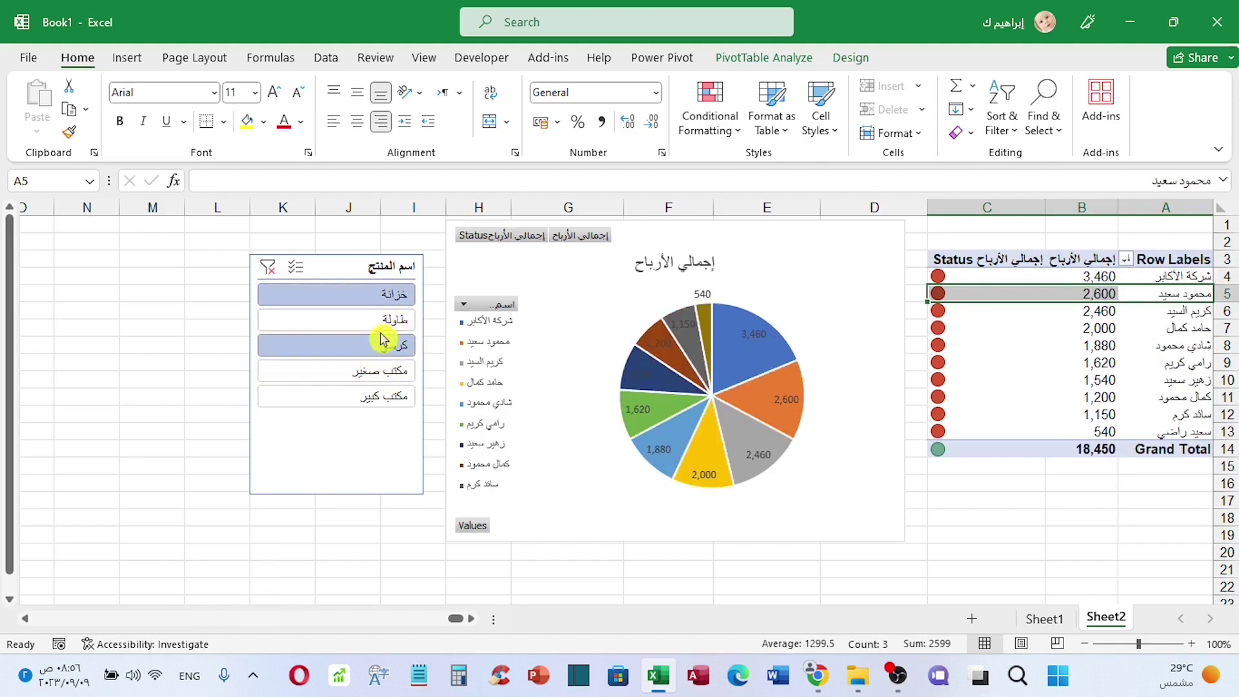